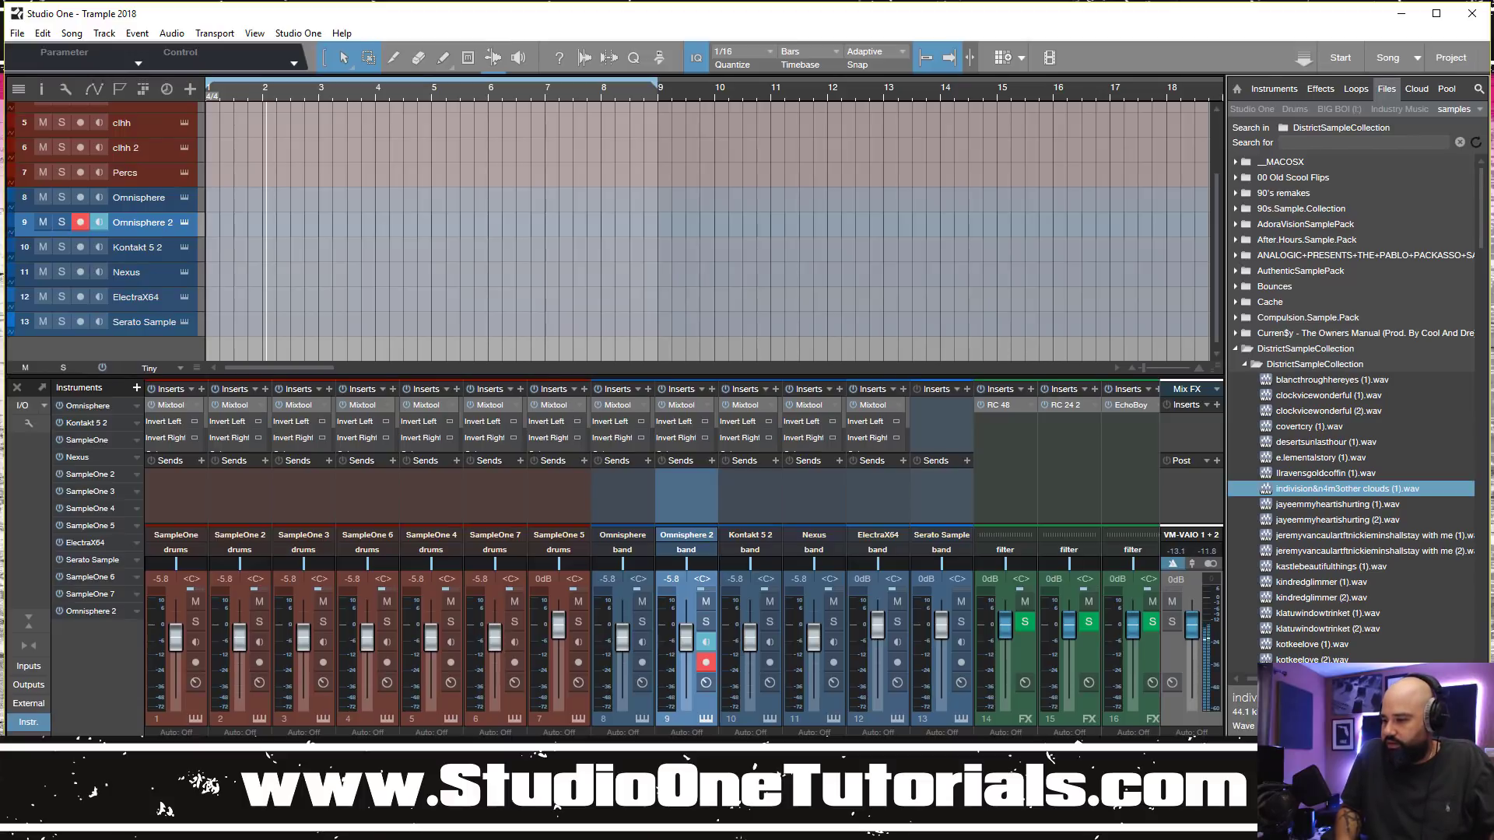
Place the sample "indivision&n4m3other clouds (1).wav" at bar 1 on a new audio track above Omnisphere and enlarge the track height
{"action": "left_click_drag", "start_coordinate": [1325, 491], "coordinate": [227, 199]}
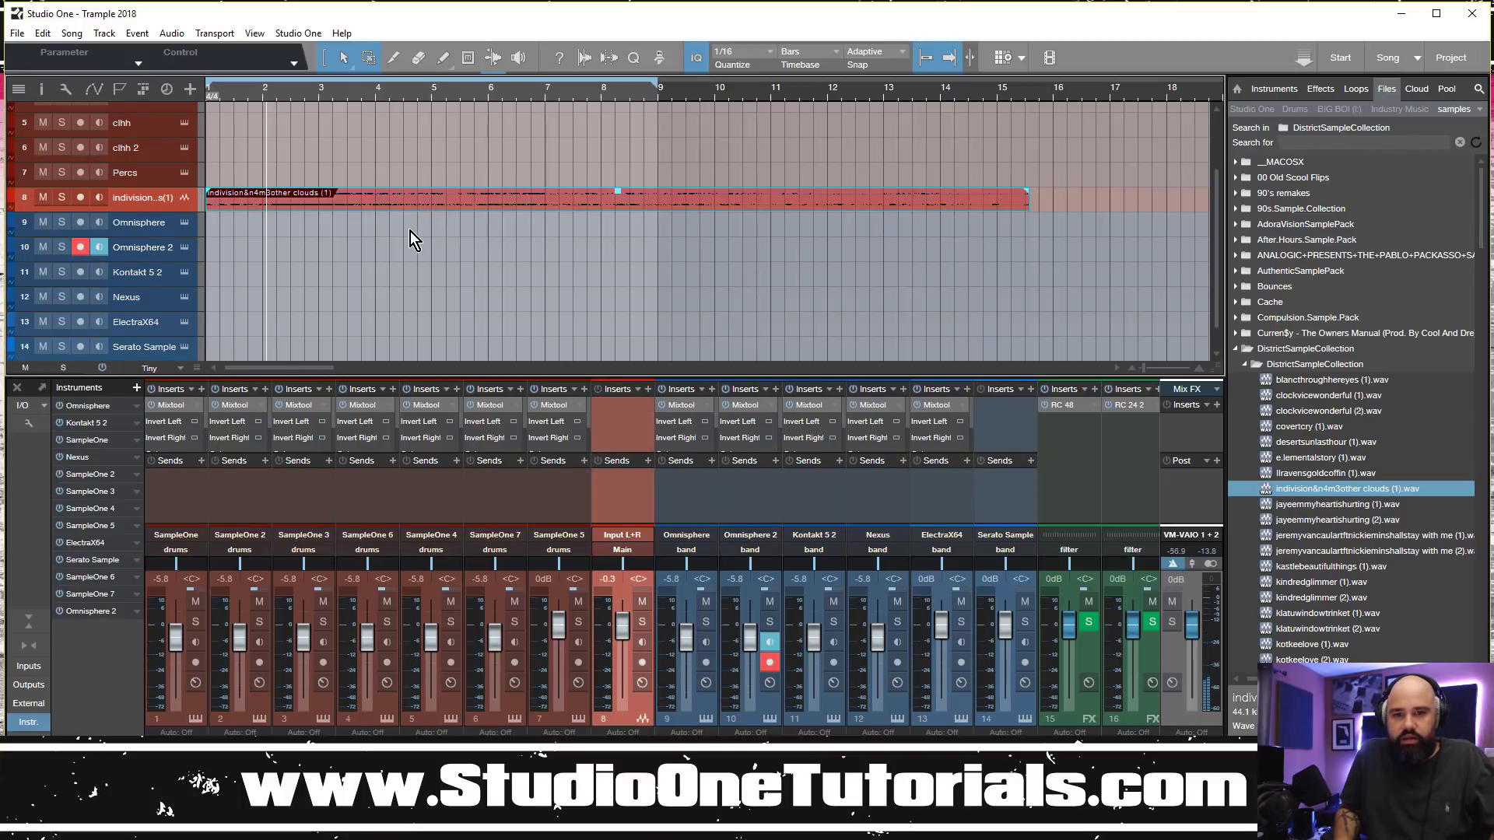
{"action": "key", "text": "shift+e"}
{"action": "key", "text": "shift+e"}
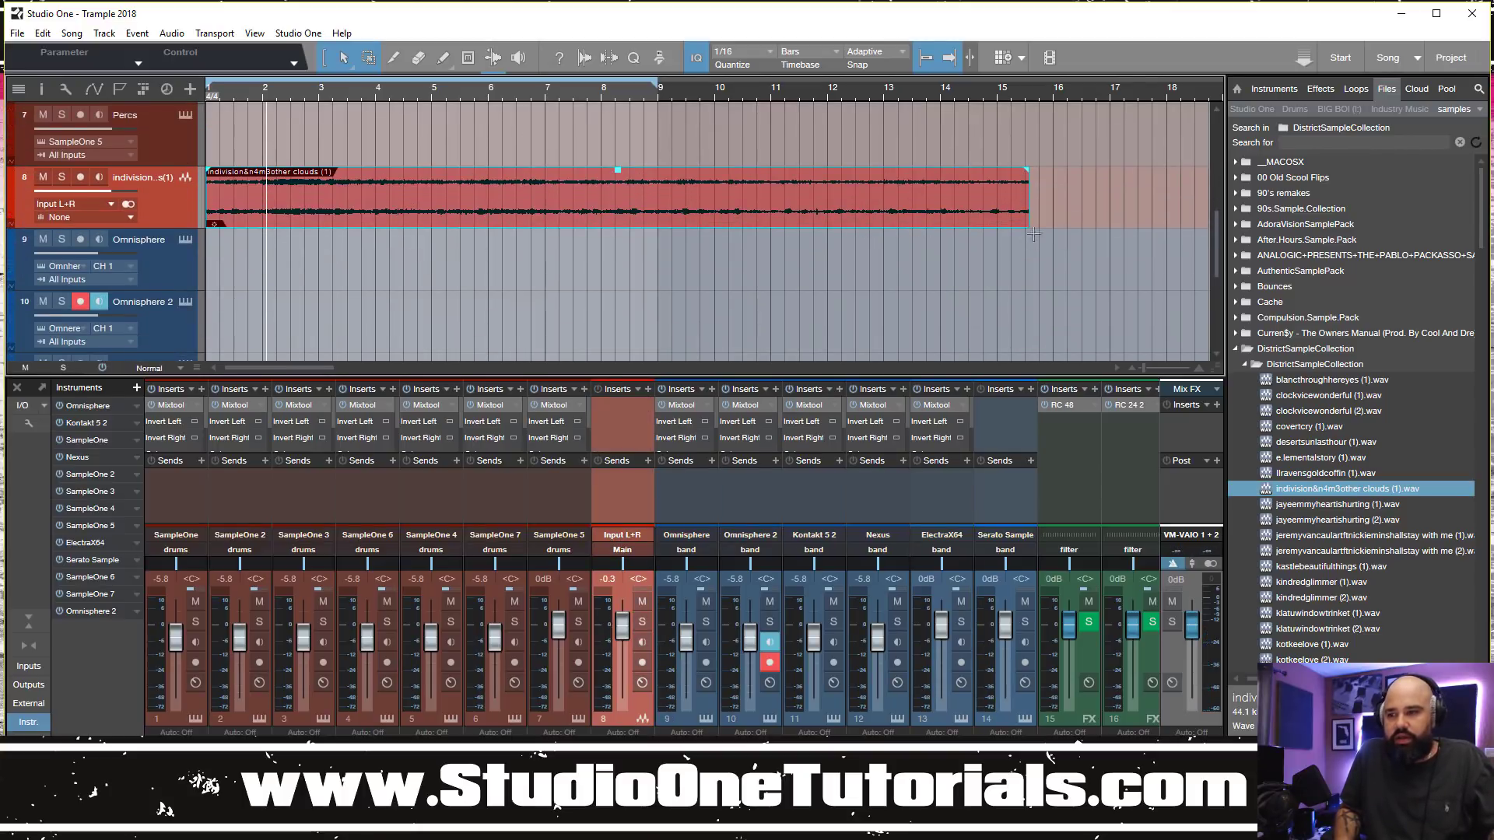
Shorten the loop range to bars 1–5 and play the sample from the song start
{"action": "key", "text": "Home"}
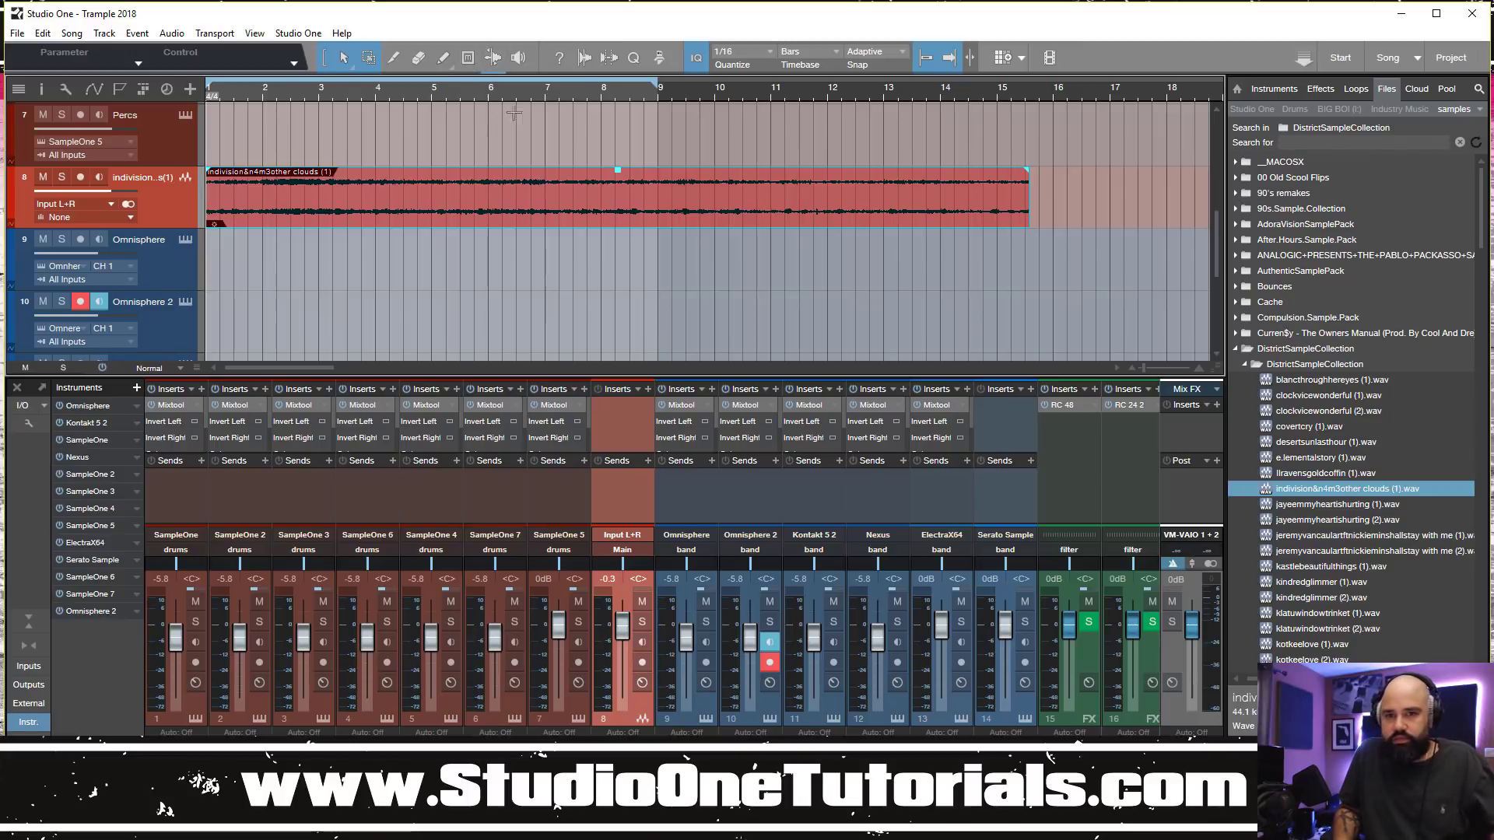
{"action": "left_click_drag", "start_coordinate": [659, 124], "coordinate": [433, 125]}
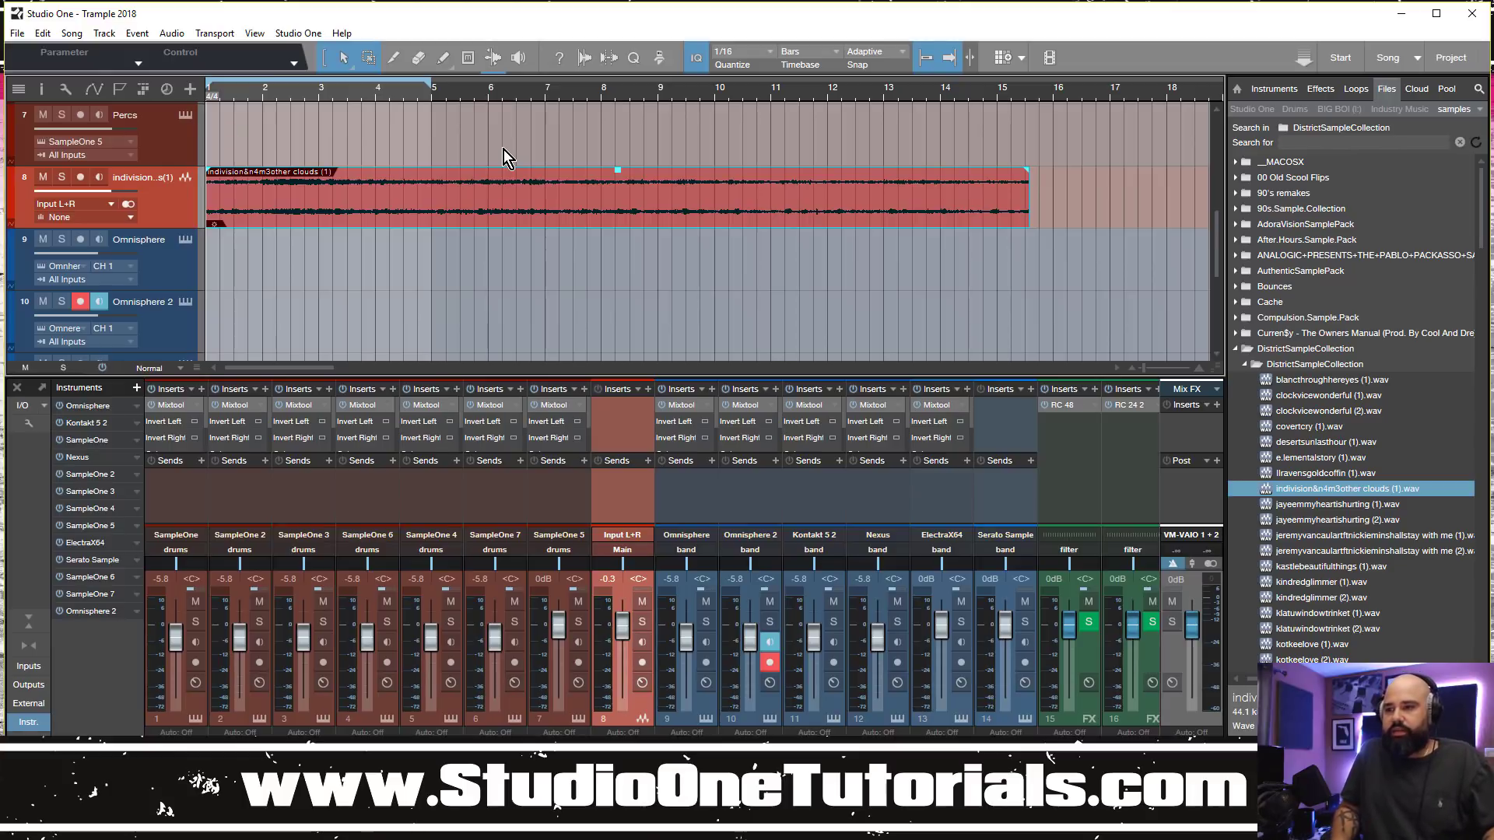
{"action": "key", "text": "space"}
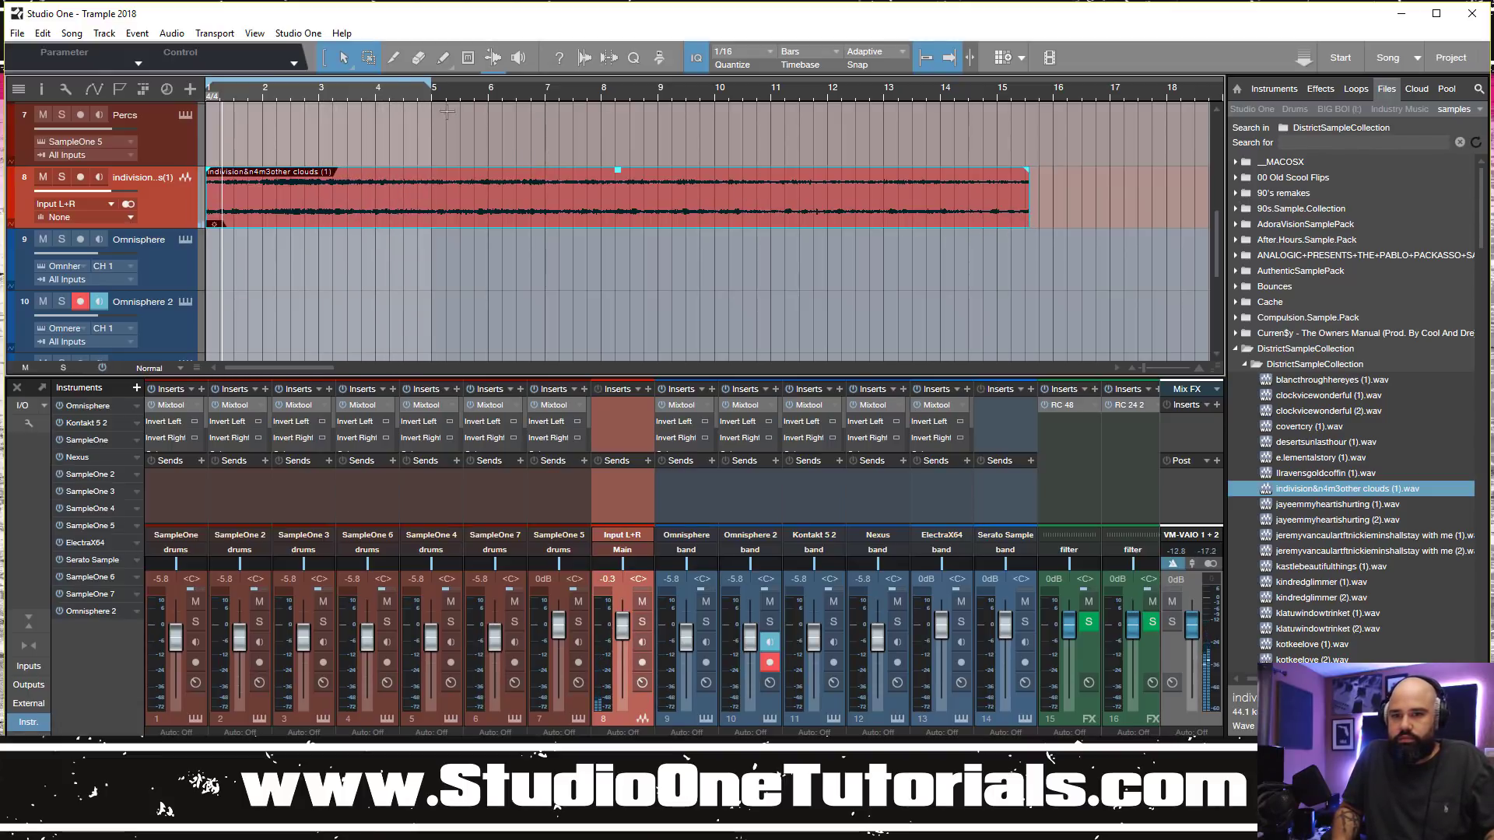
Play the enlarged sample waveform around bar 4 and examine where its beats fall against the grid
{"action": "scroll", "coordinate": [365, 234], "scroll_direction": "down", "scroll_amount": 1}
{"action": "scroll", "coordinate": [364, 230], "scroll_direction": "up", "scroll_amount": 10}
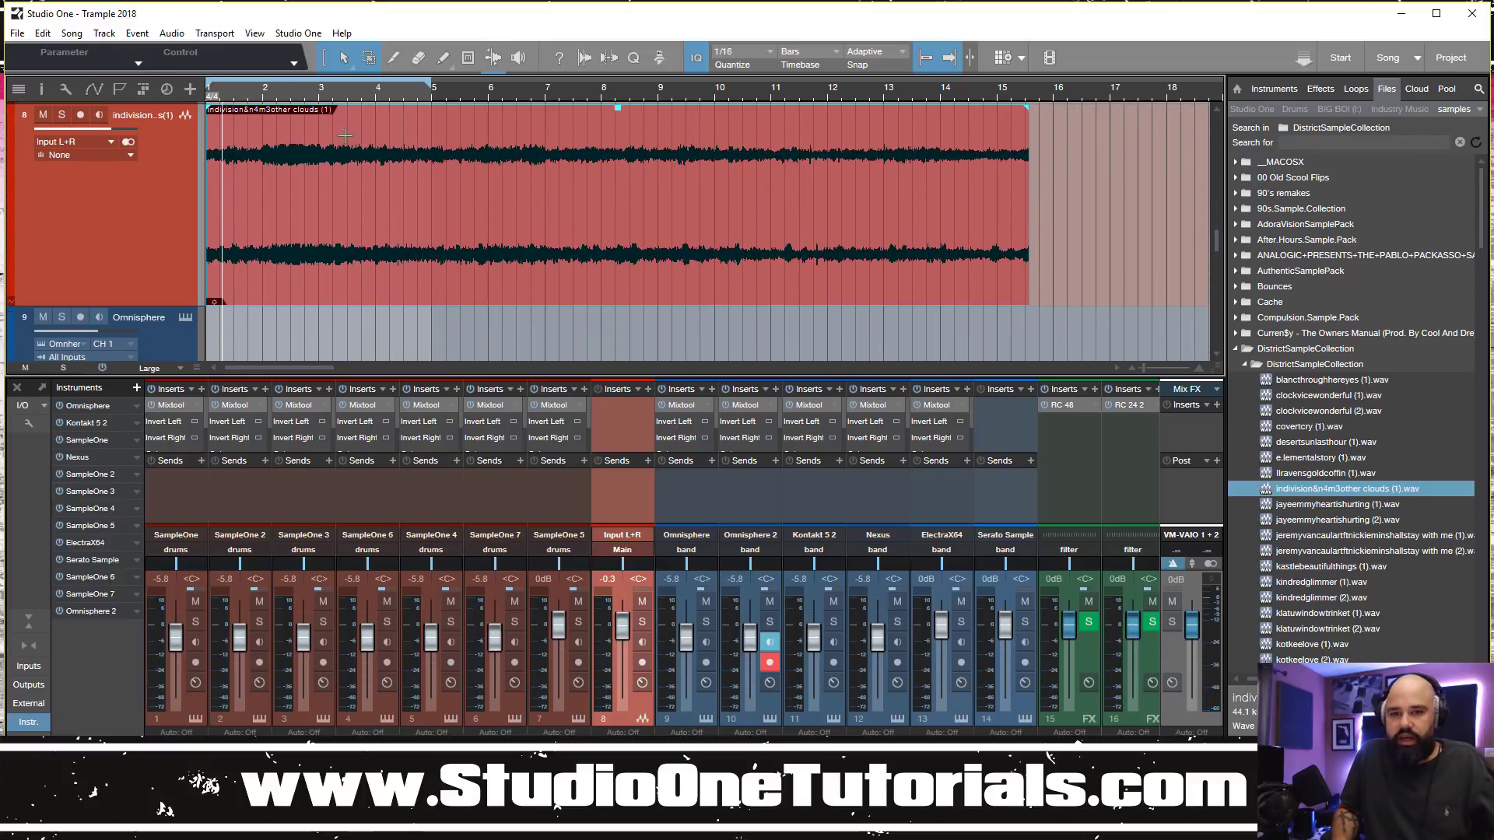
{"action": "left_click", "coordinate": [305, 95]}
{"action": "key", "text": "space"}
{"action": "left_click_drag", "start_coordinate": [353, 94], "coordinate": [339, 142]}
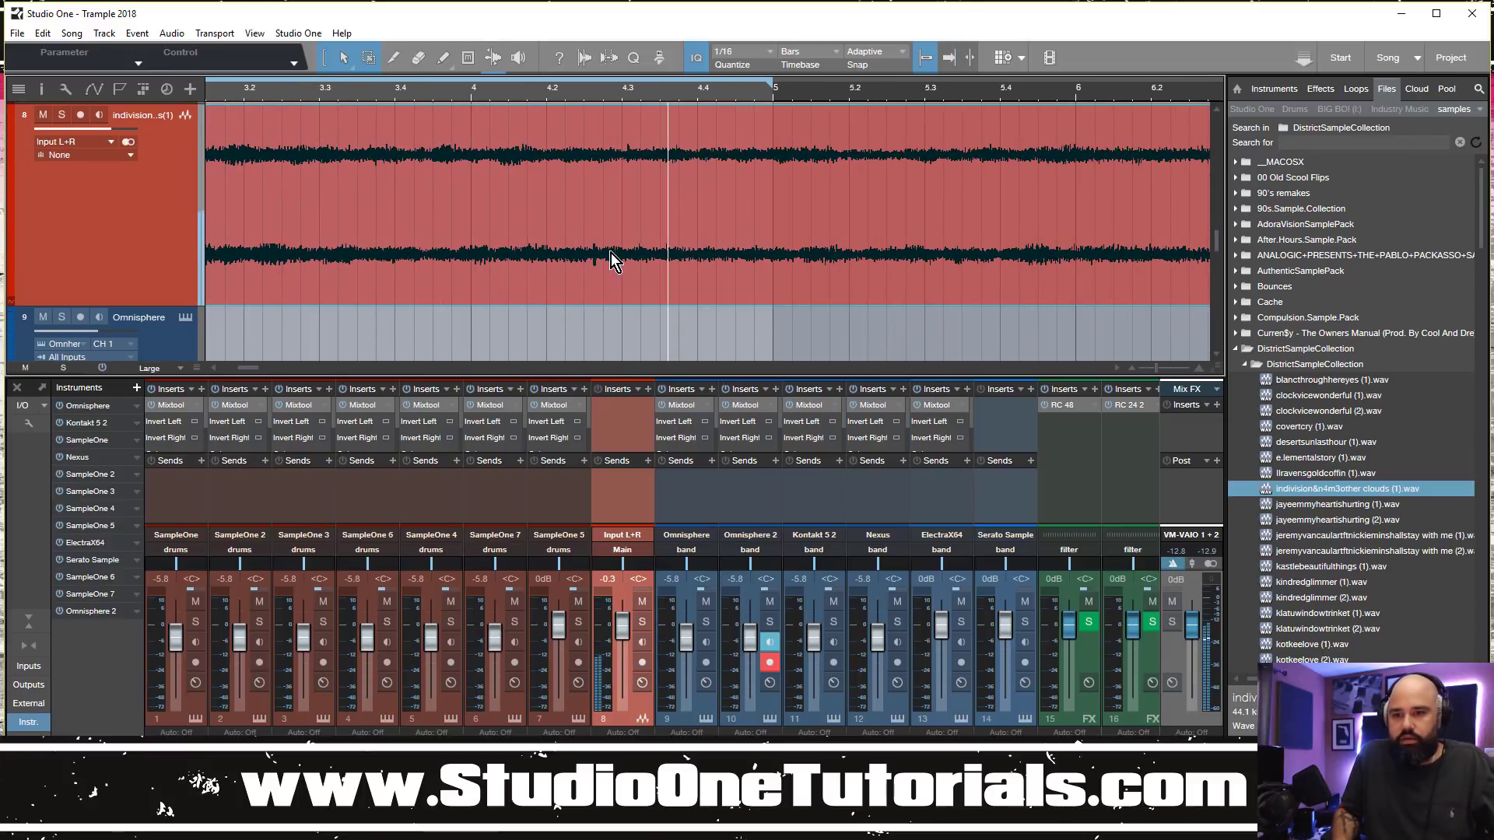
{"action": "key", "text": "space"}
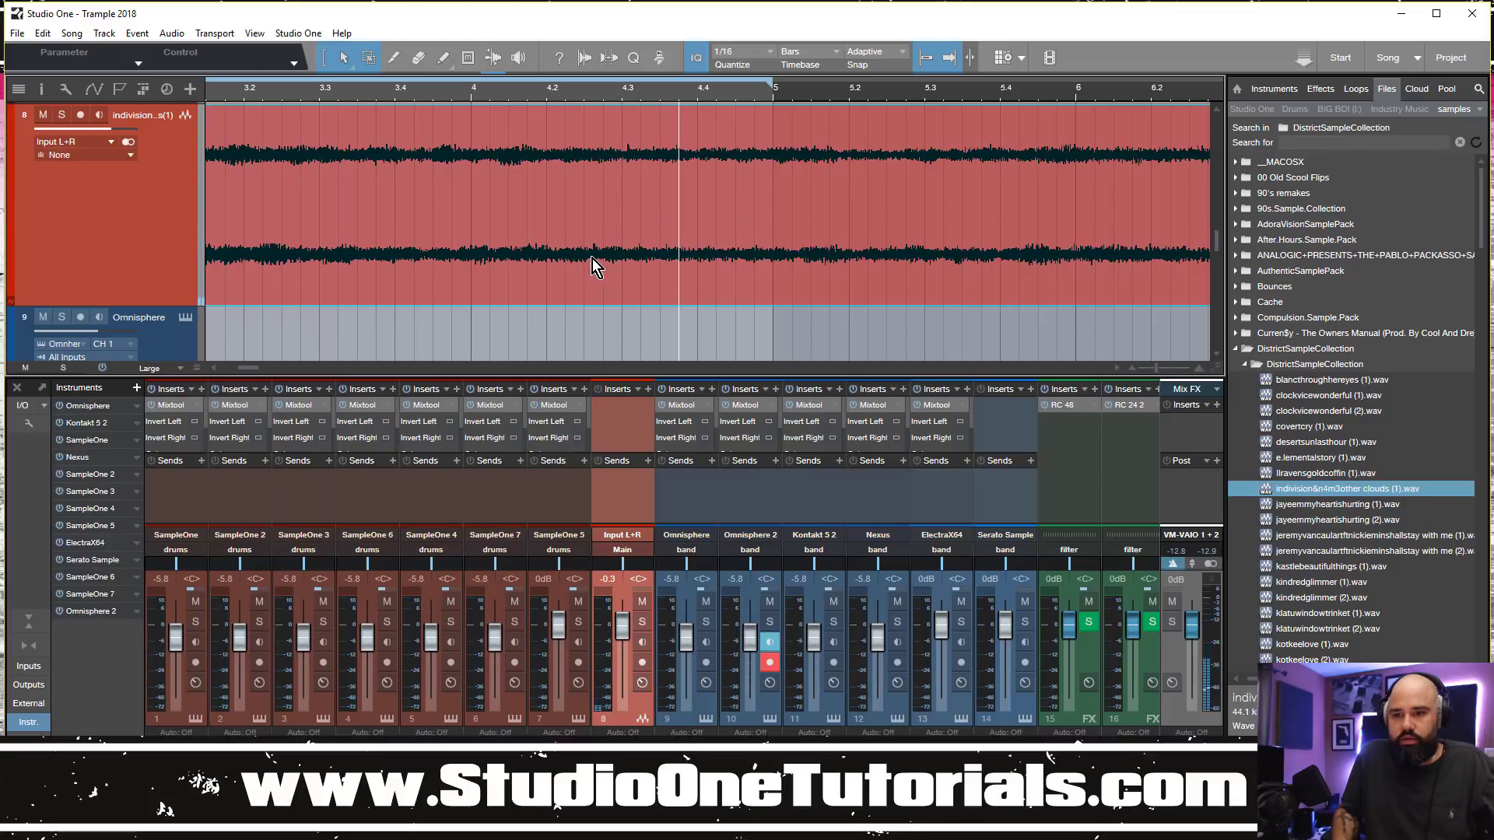
{"action": "left_click", "coordinate": [627, 150]}
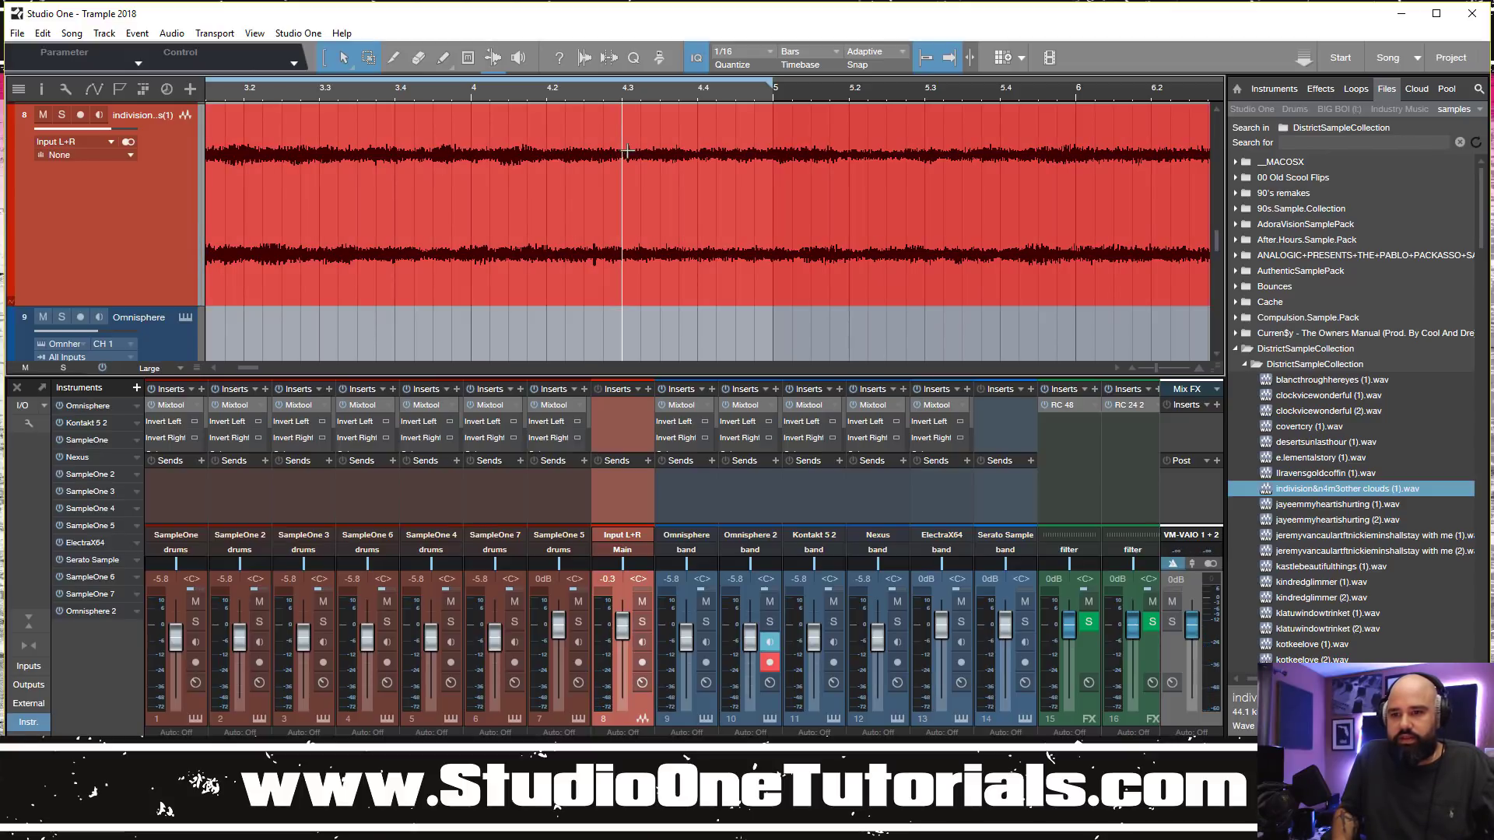
{"action": "left_click", "coordinate": [588, 93]}
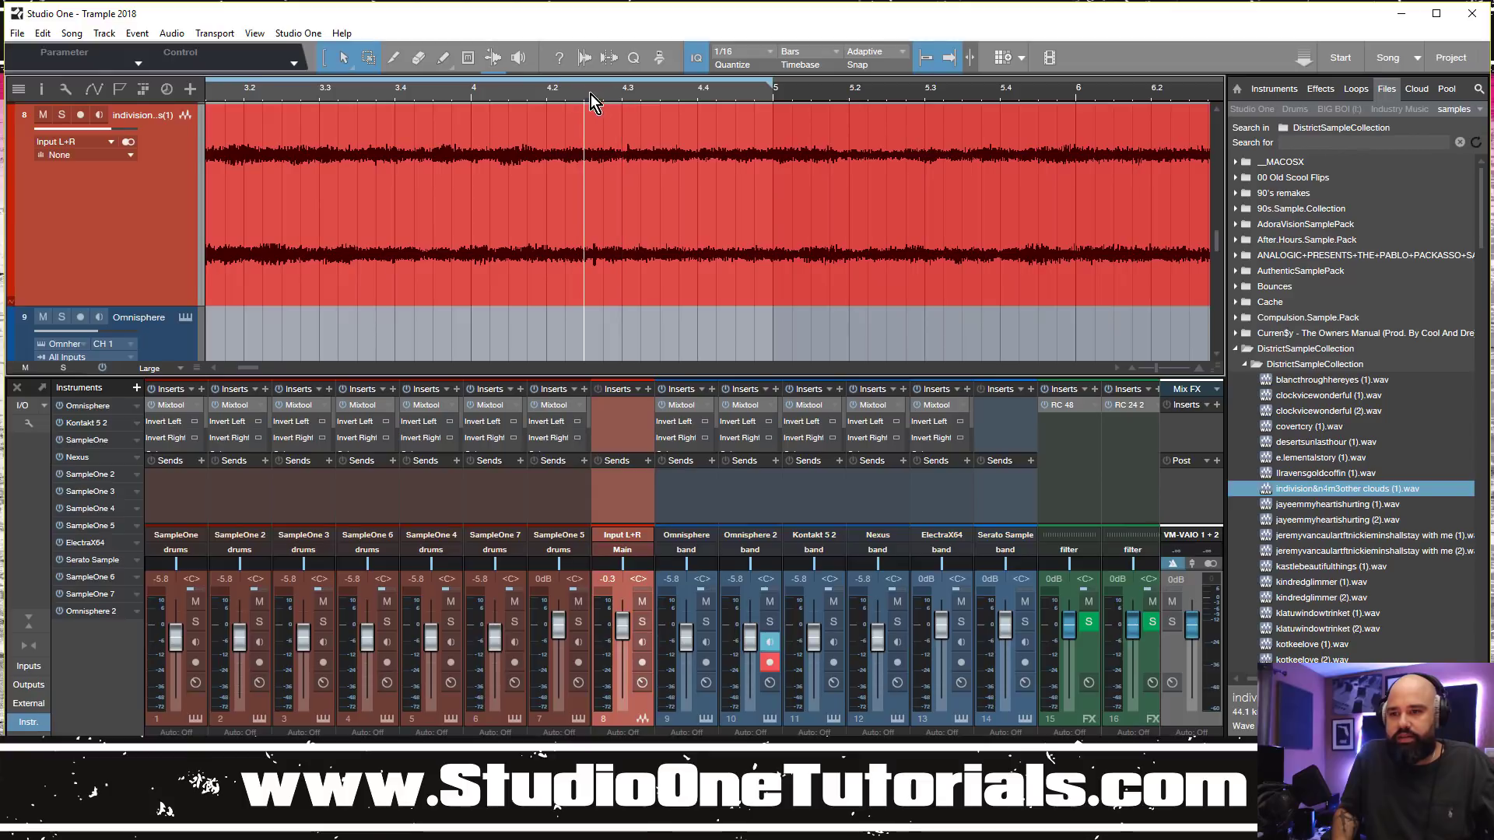
{"action": "key", "text": "space"}
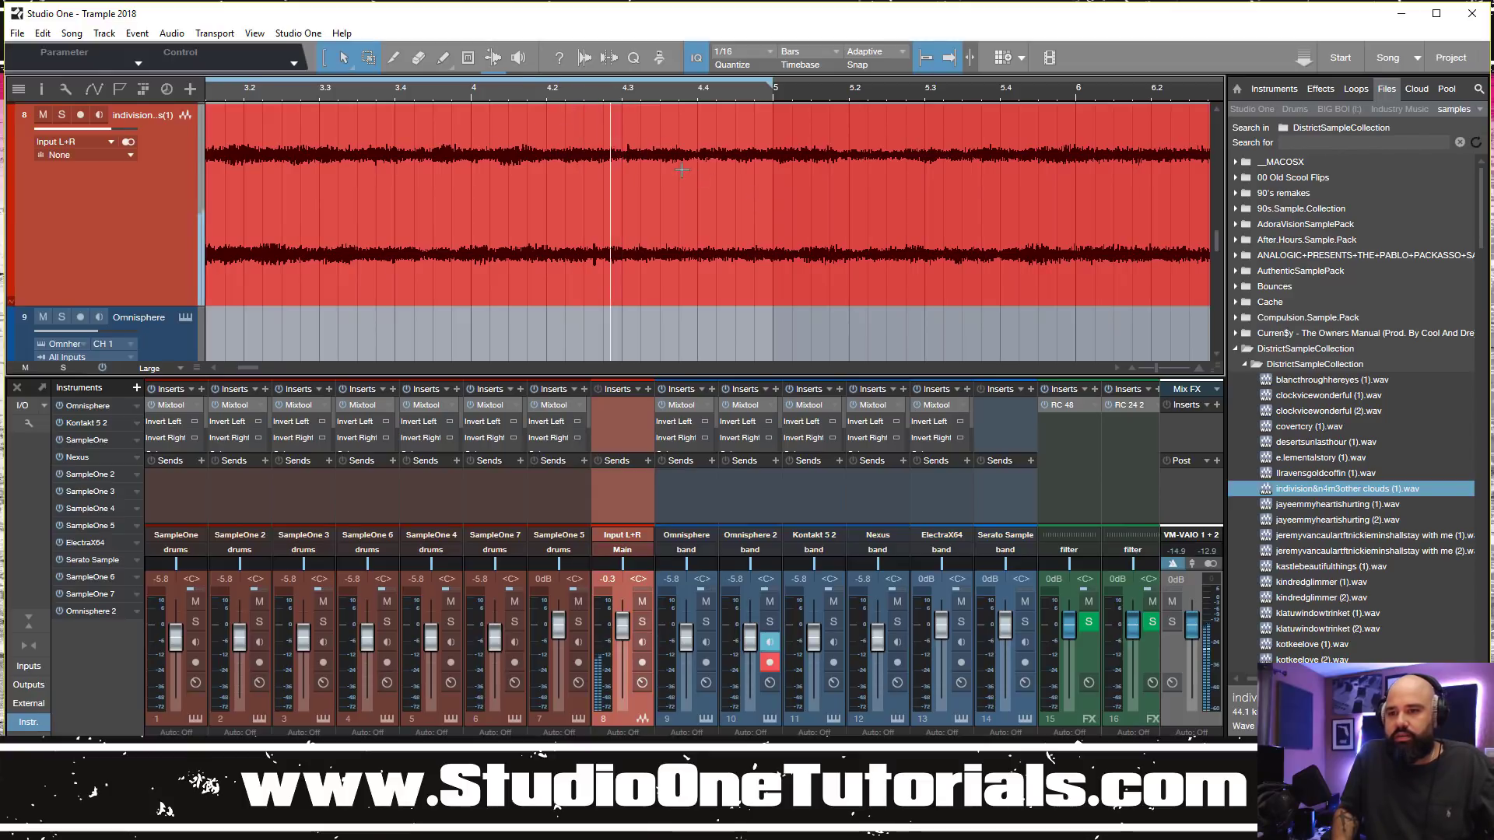
Time-stretch the sample event so its end lands on bar 17 and inspect the alignment near bar 5
{"action": "left_click_drag", "start_coordinate": [770, 97], "coordinate": [666, 56]}
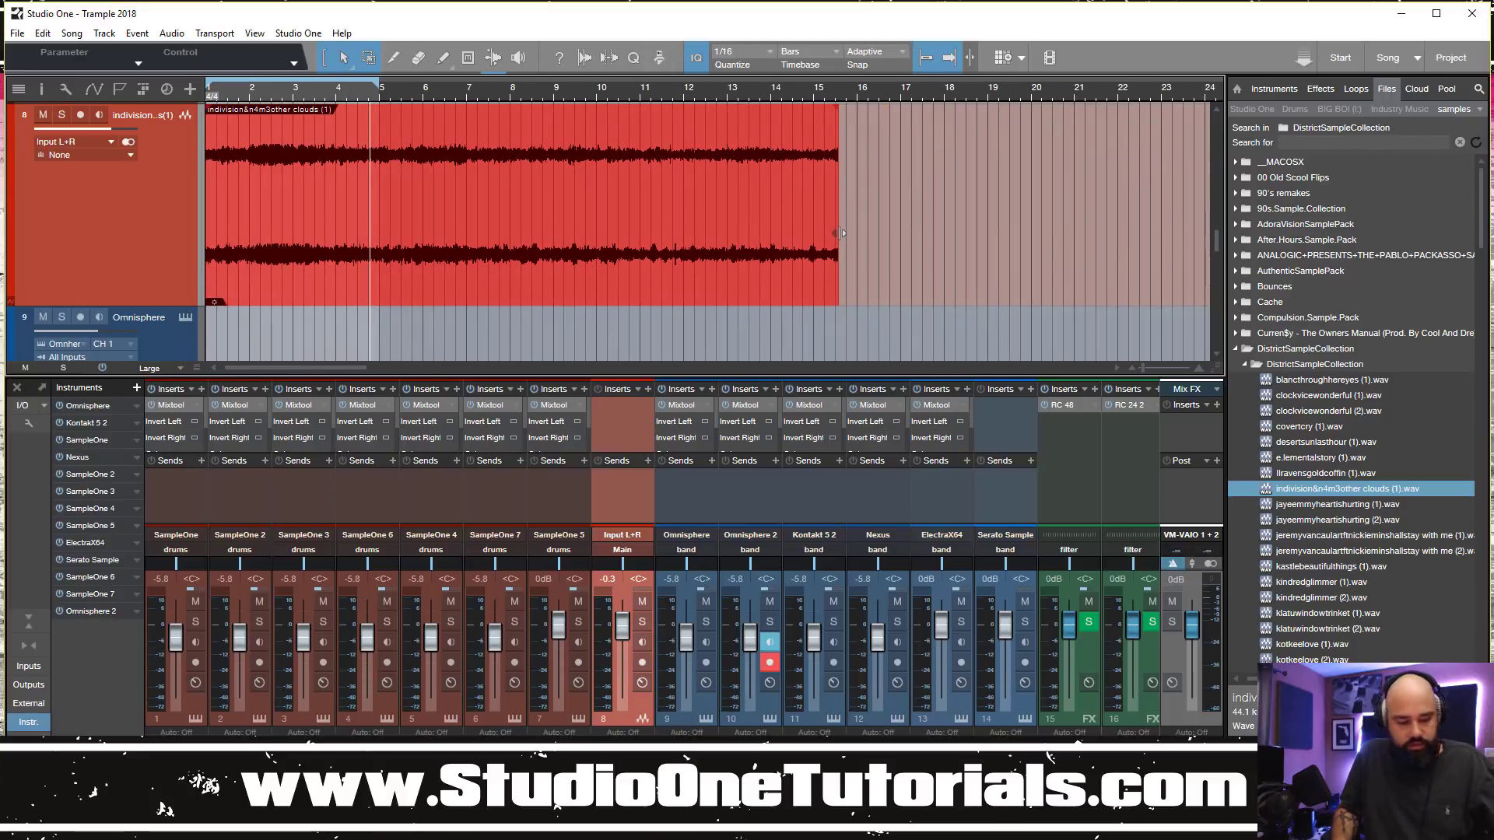
{"action": "left_click_drag", "start_coordinate": [841, 233], "coordinate": [902, 233]}
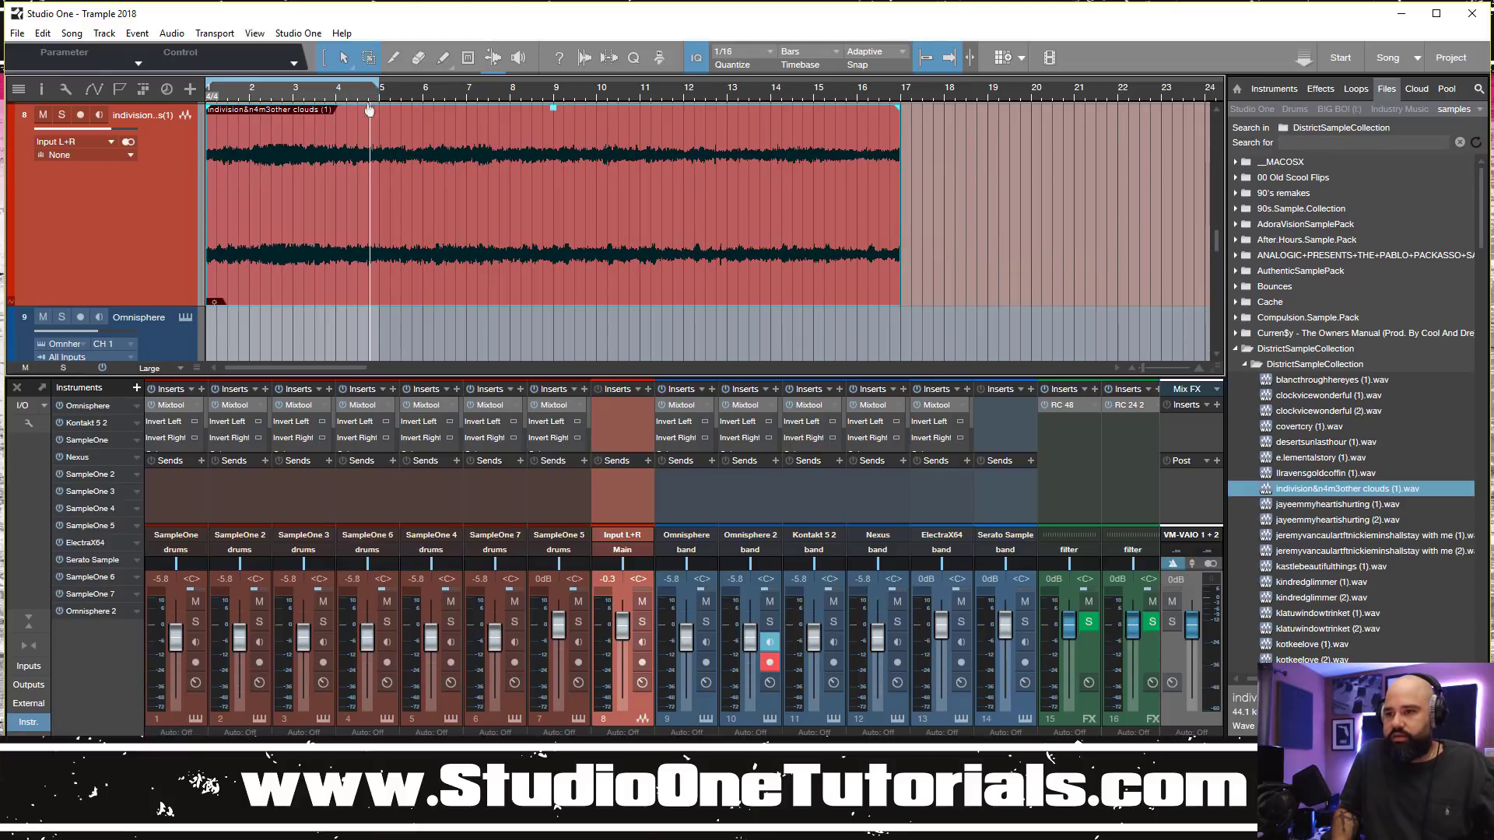
{"action": "left_click_drag", "start_coordinate": [370, 109], "coordinate": [453, 152]}
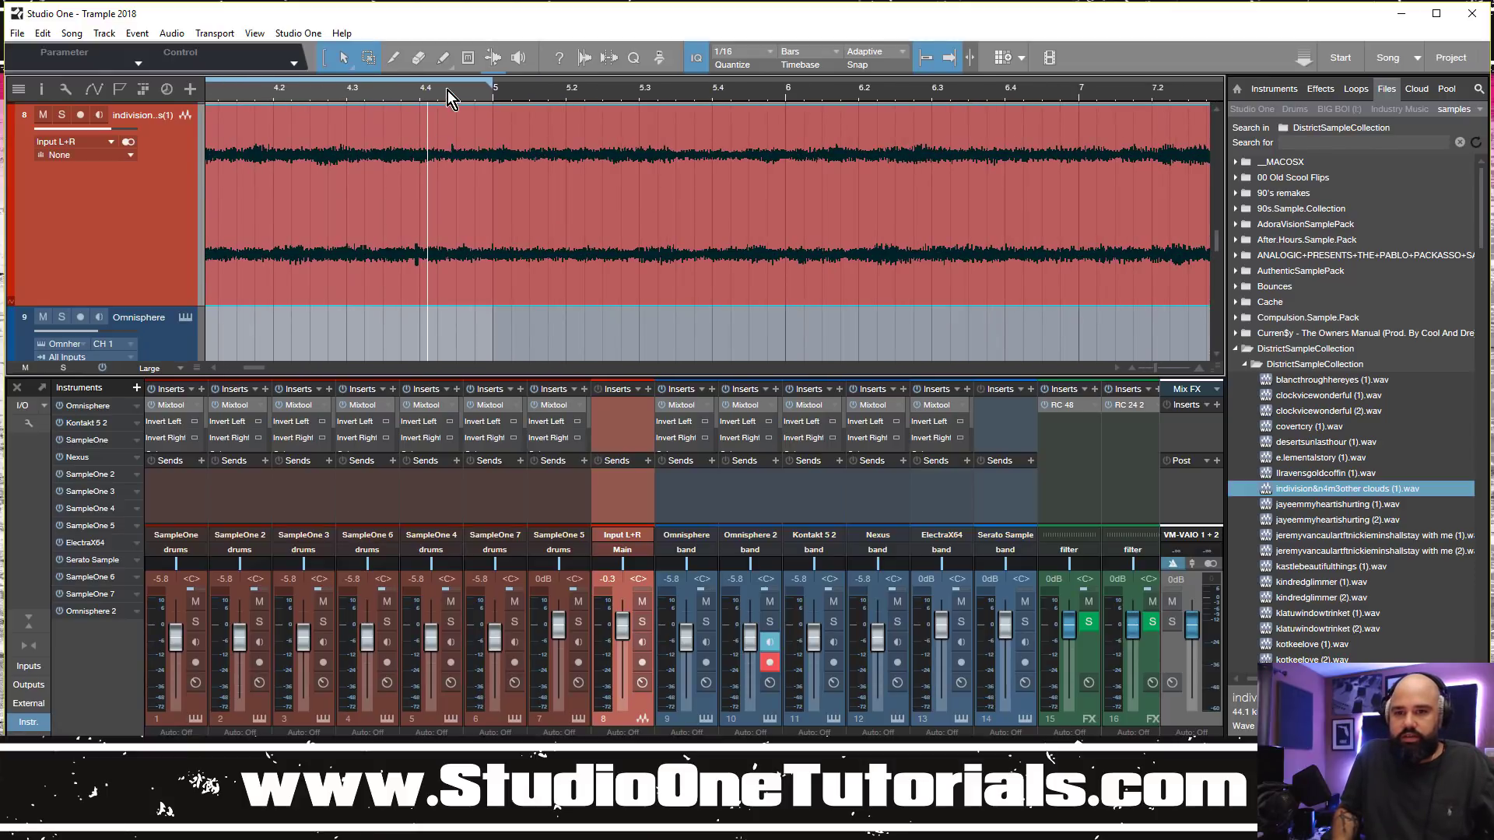
{"action": "key", "text": "z"}
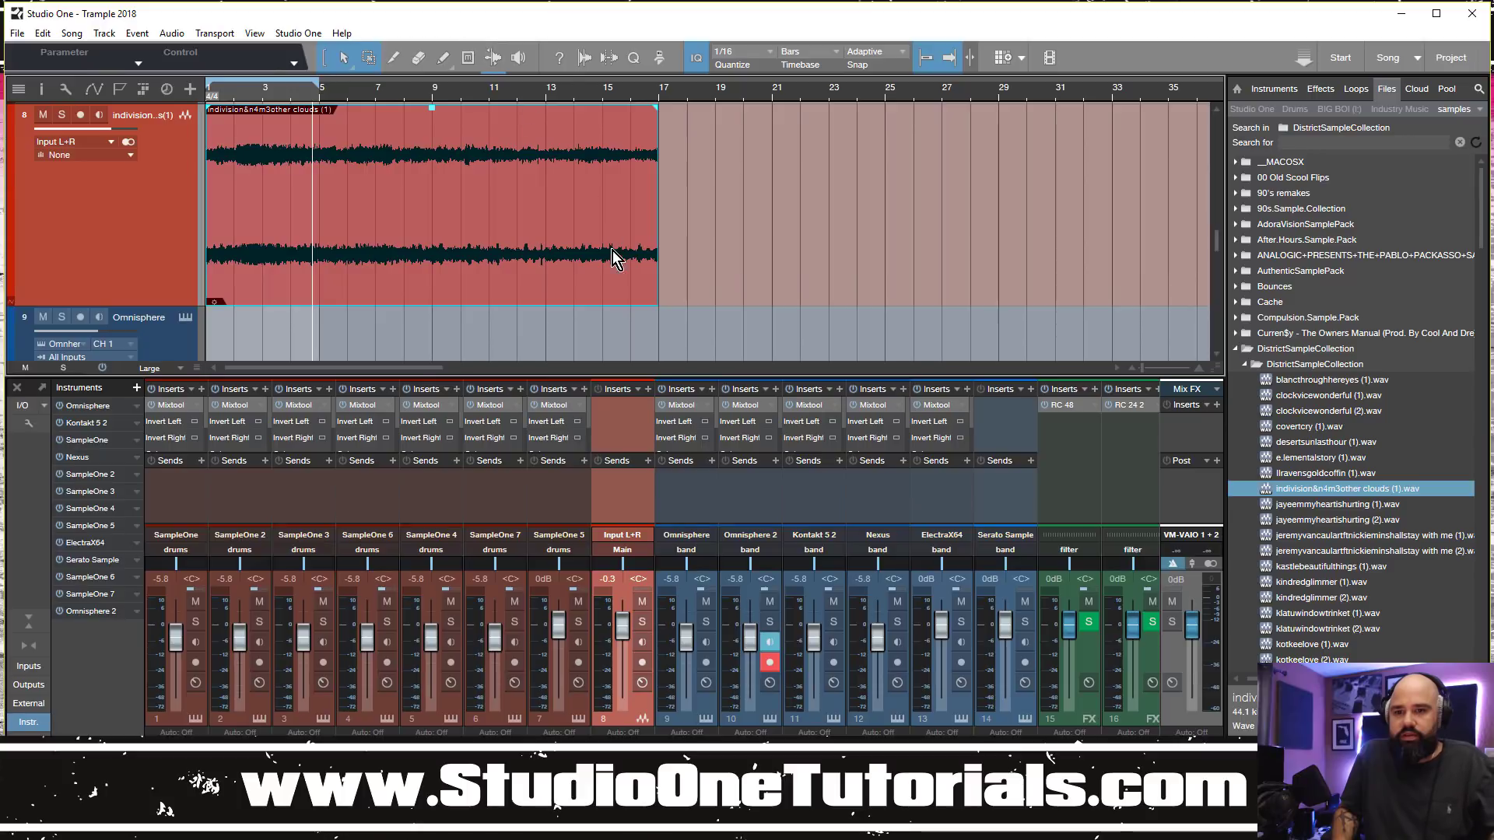
Time-stretch the sample event's end out to bar 18 and play the loop to check its timing near bar 5
{"action": "left_click_drag", "start_coordinate": [656, 291], "coordinate": [685, 291]}
{"action": "left_click_drag", "start_coordinate": [297, 92], "coordinate": [318, 115]}
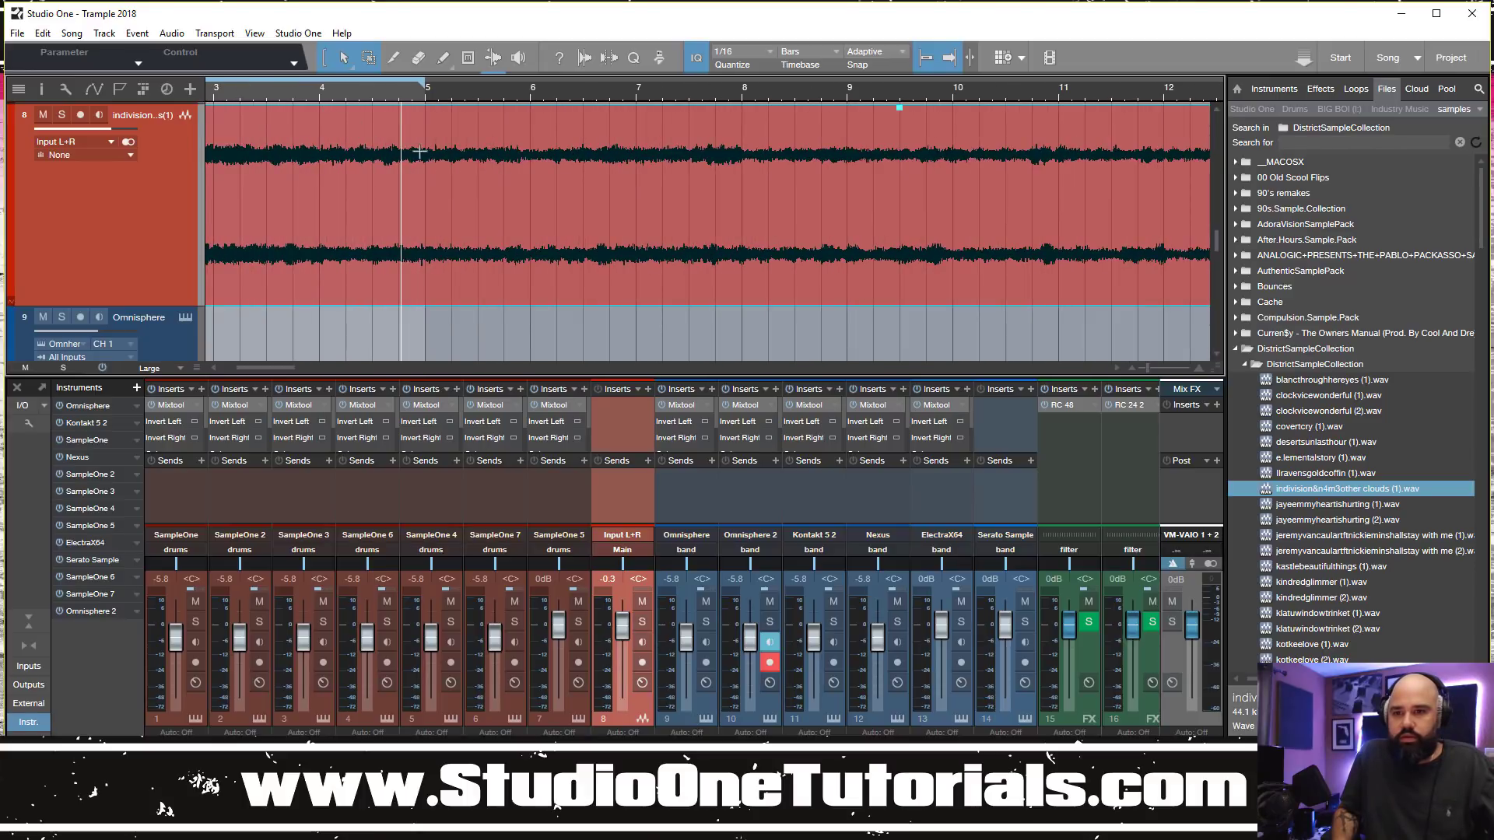
{"action": "key", "text": "comma"}
{"action": "key", "text": "space"}
{"action": "left_click_drag", "start_coordinate": [565, 95], "coordinate": [527, 94]}
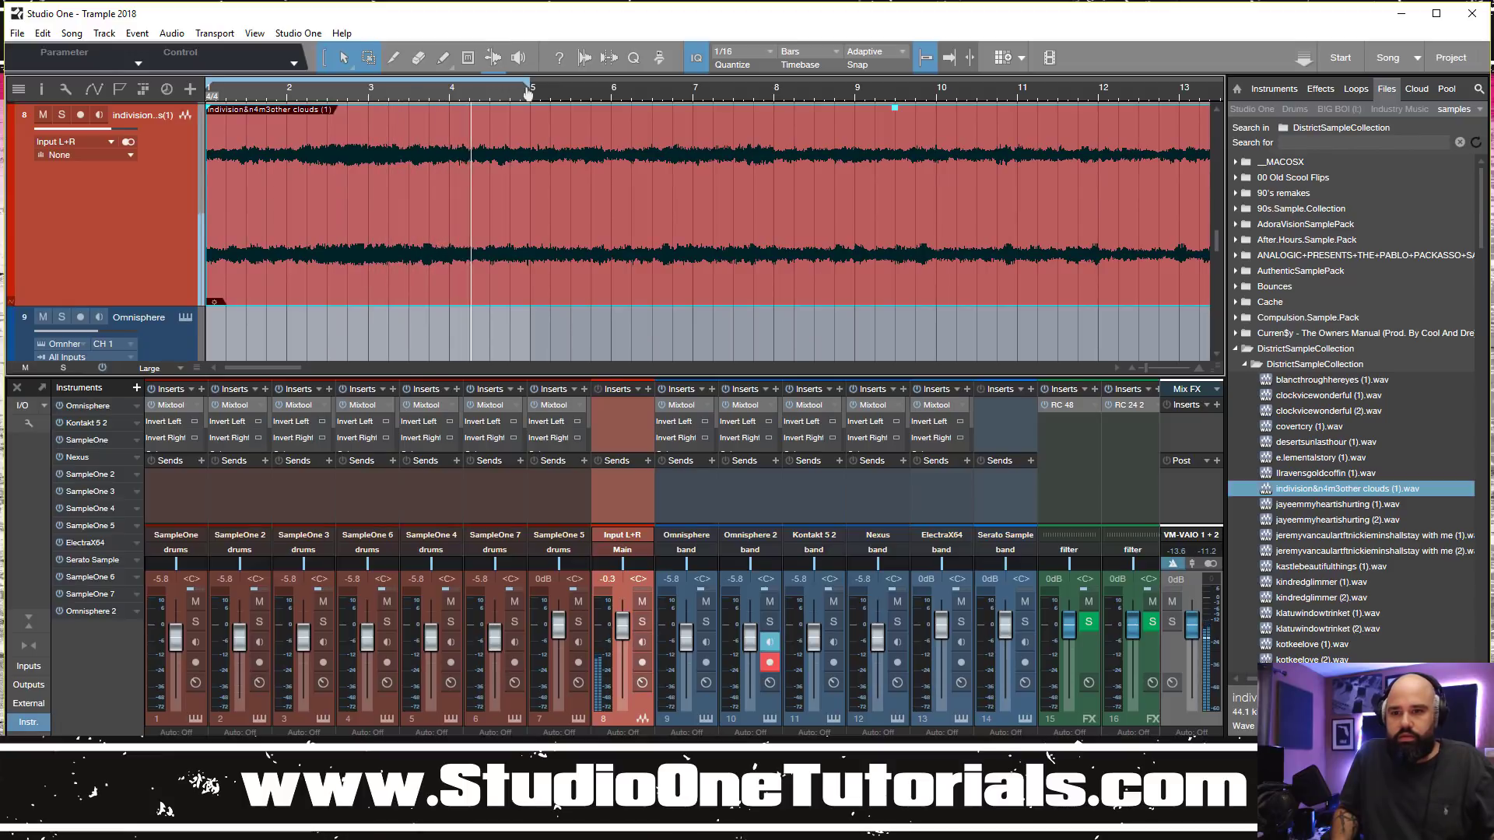
{"action": "left_click_drag", "start_coordinate": [528, 91], "coordinate": [525, 87]}
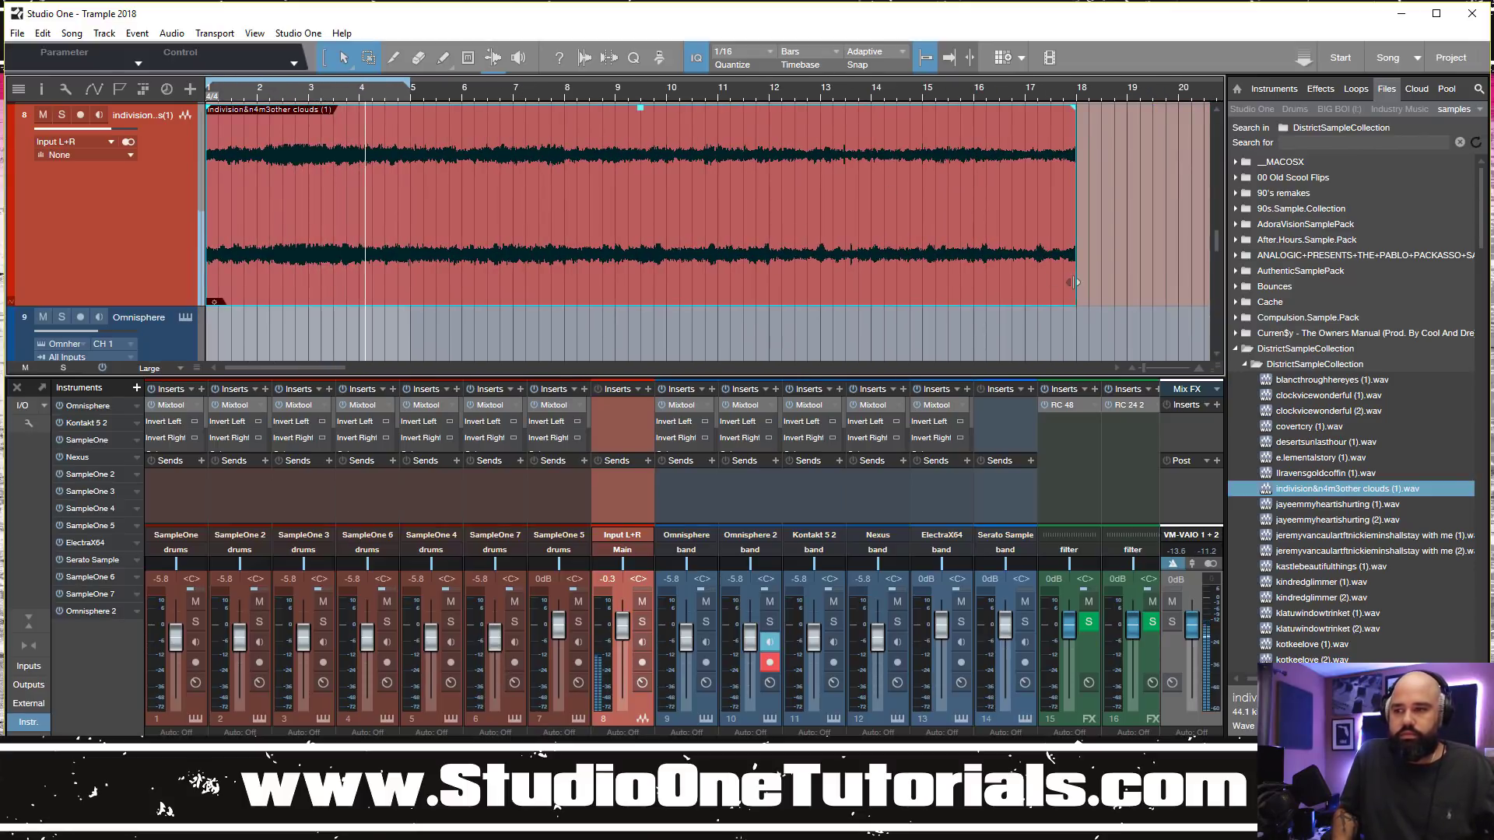
Open the sample in the audio editor, magnify its waveform and hide the browser for a wider view around bar 5
{"action": "double_click", "coordinate": [1012, 283]}
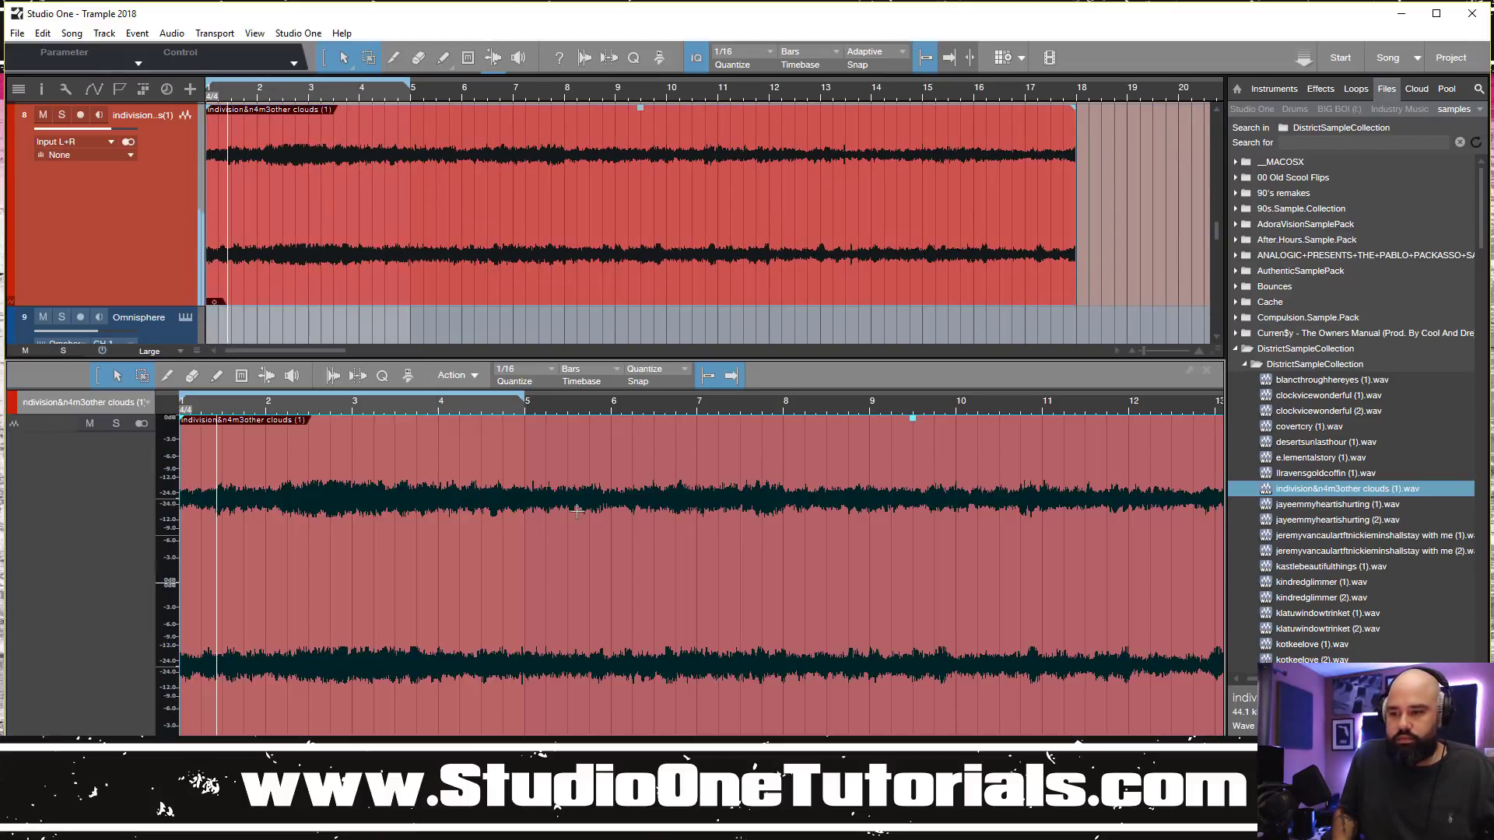
{"action": "left_click_drag", "start_coordinate": [374, 412], "coordinate": [374, 401]}
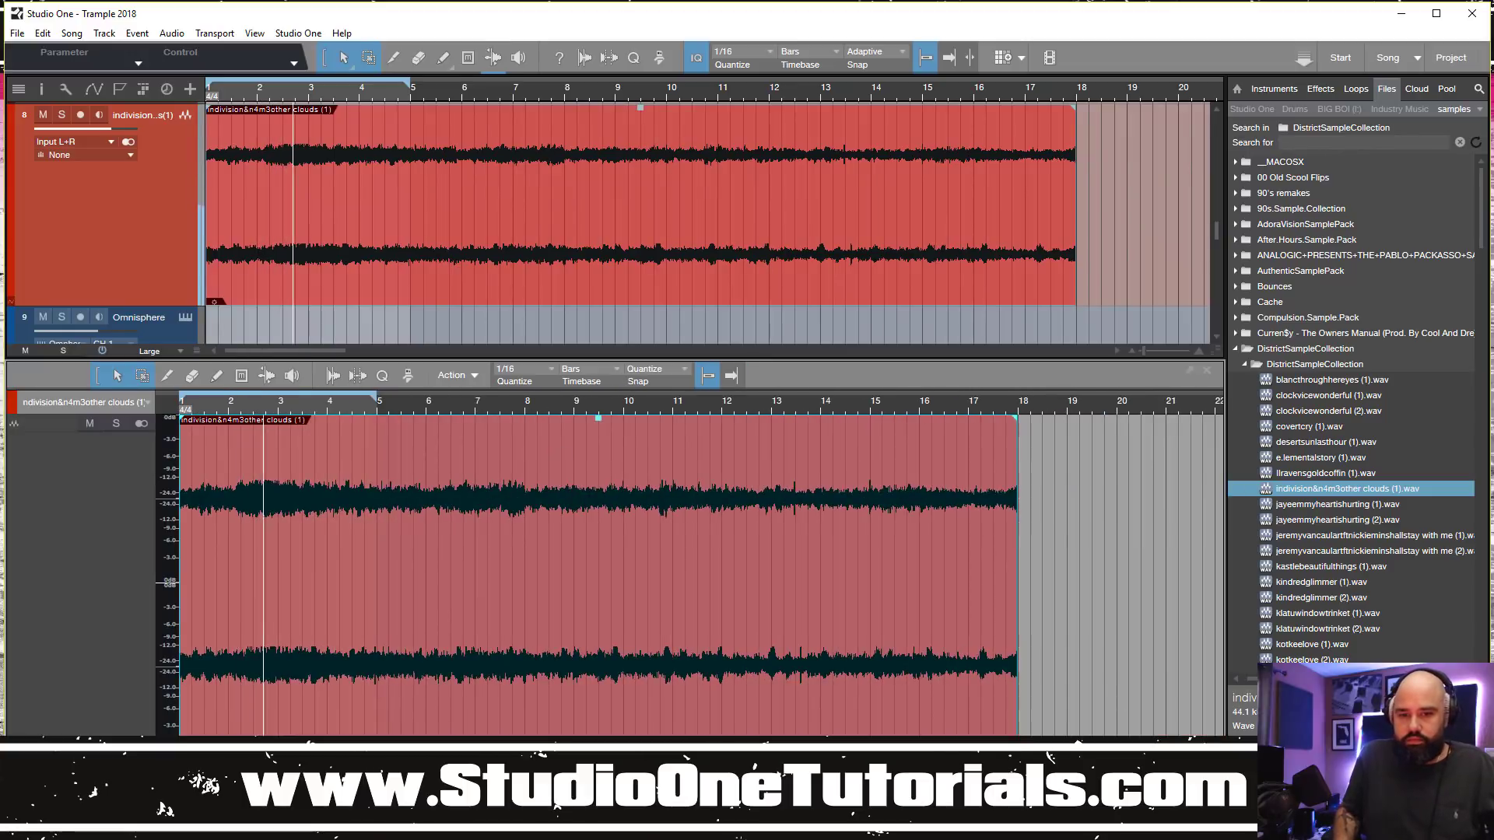
{"action": "left_click_drag", "start_coordinate": [1204, 745], "coordinate": [1203, 732]}
{"action": "left_click_drag", "start_coordinate": [352, 413], "coordinate": [355, 420]}
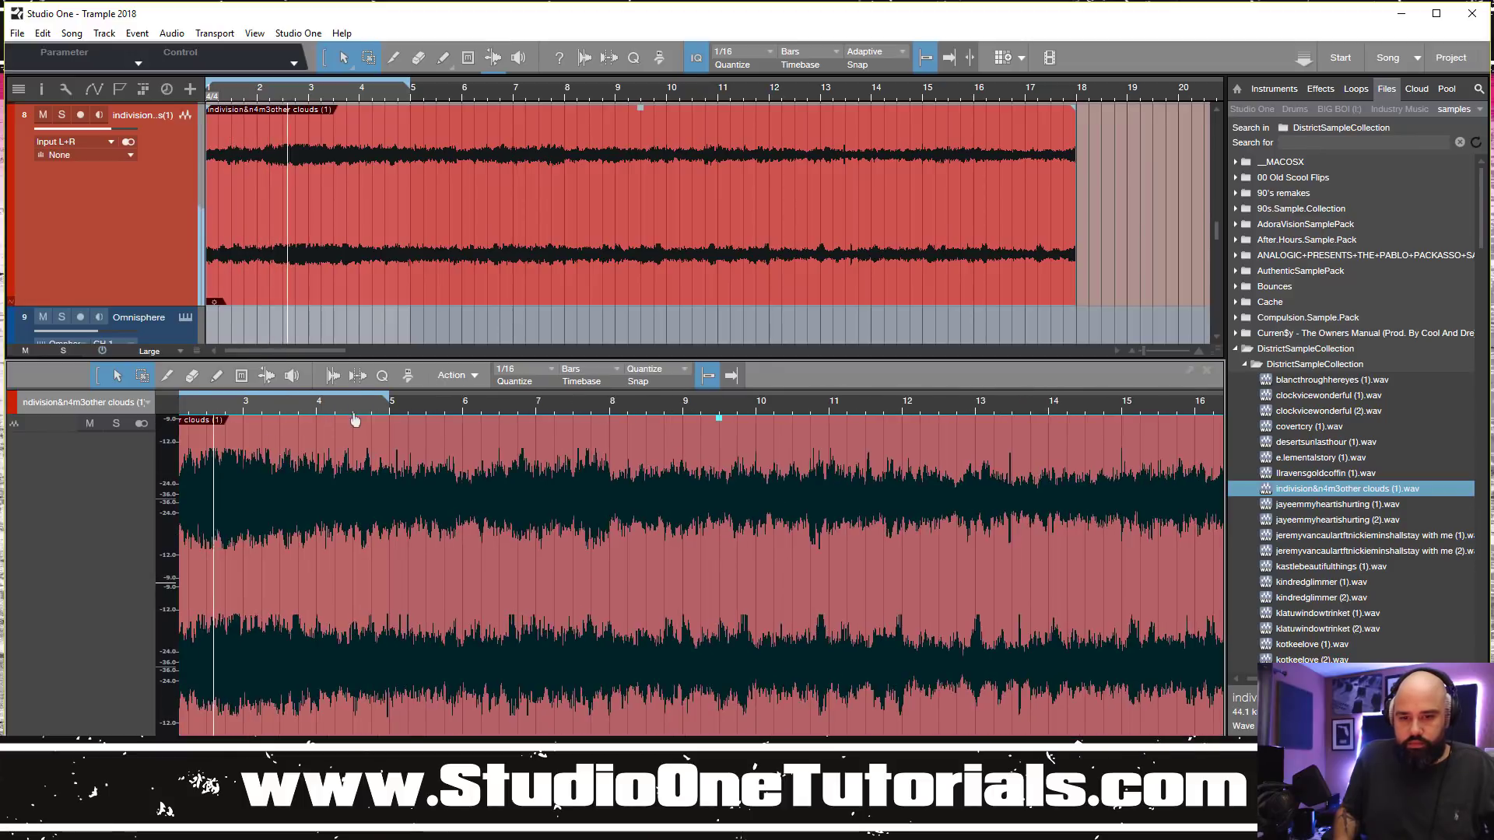
{"action": "key", "text": "F5"}
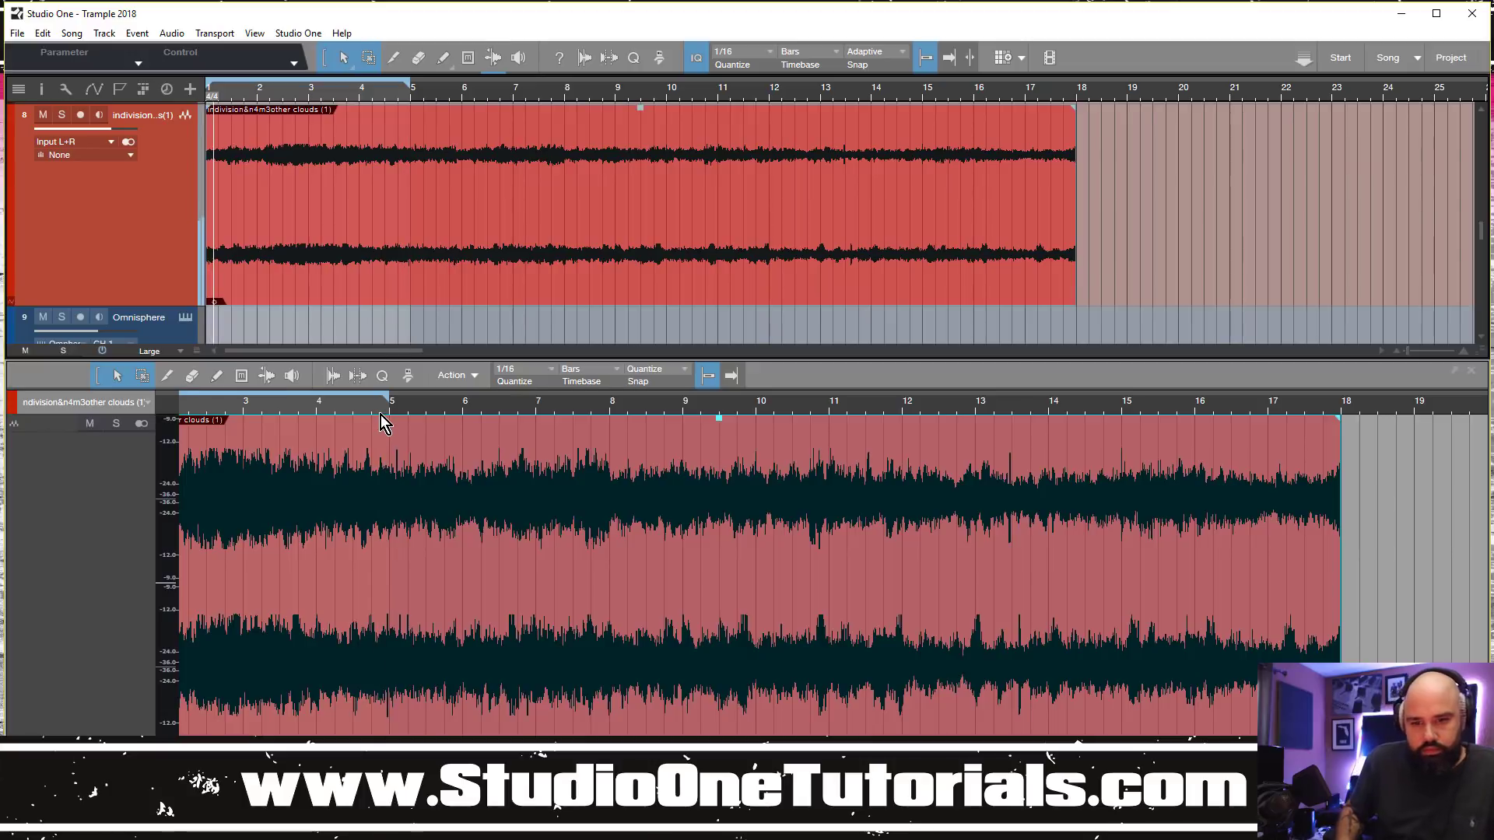
{"action": "mouse_move", "coordinate": [374, 444]}
{"action": "left_mouse_down"}
{"action": "mouse_move", "coordinate": [376, 459]}
{"action": "mouse_move", "coordinate": [367, 424]}
{"action": "left_mouse_up"}
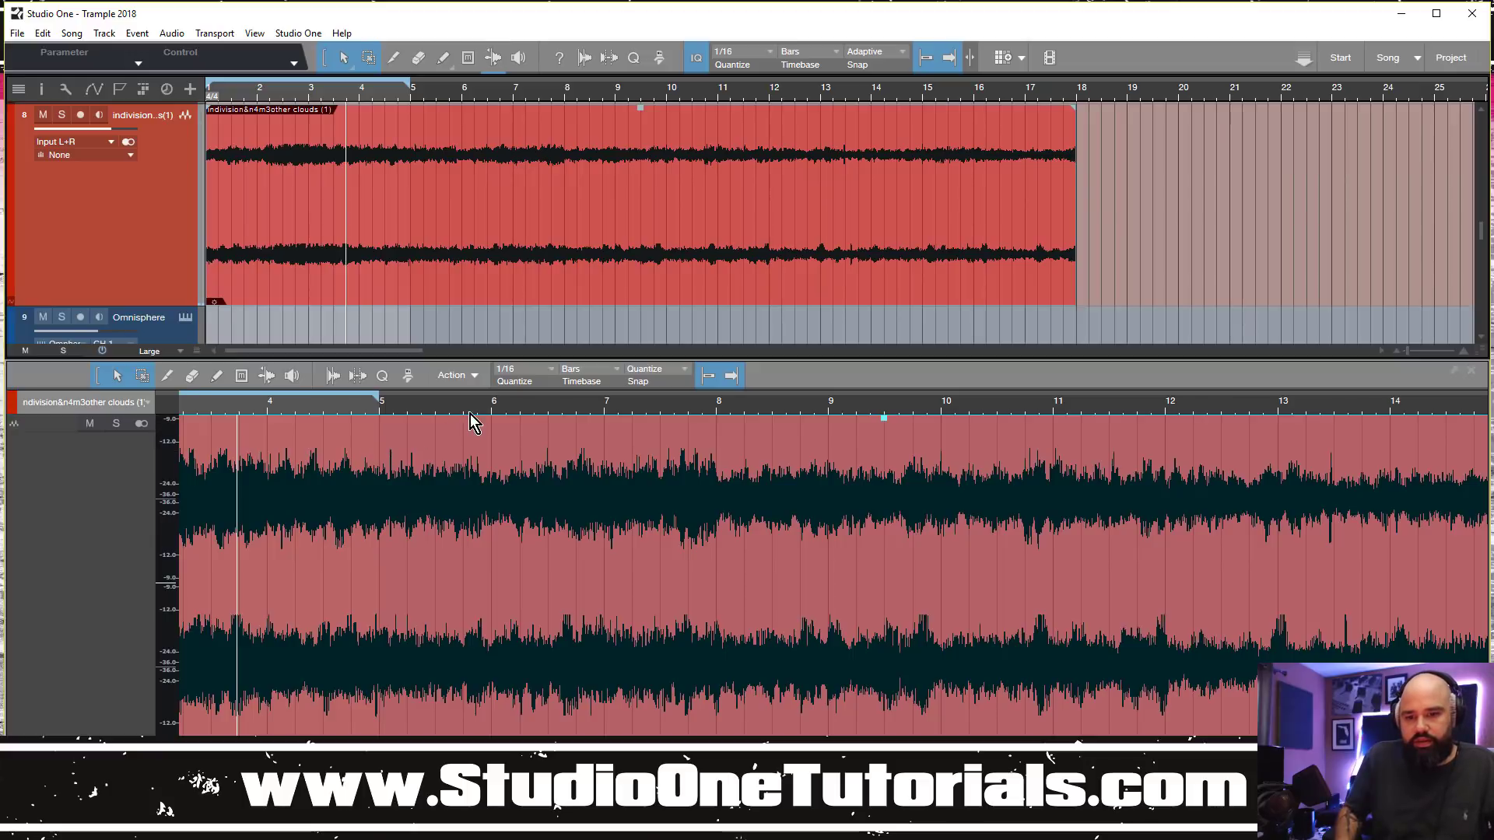
Stretch the sample's end back to between bars 17 and 18 and play the loop to check its timing near bar 5
{"action": "scroll", "coordinate": [464, 407], "scroll_direction": "down", "scroll_amount": 2}
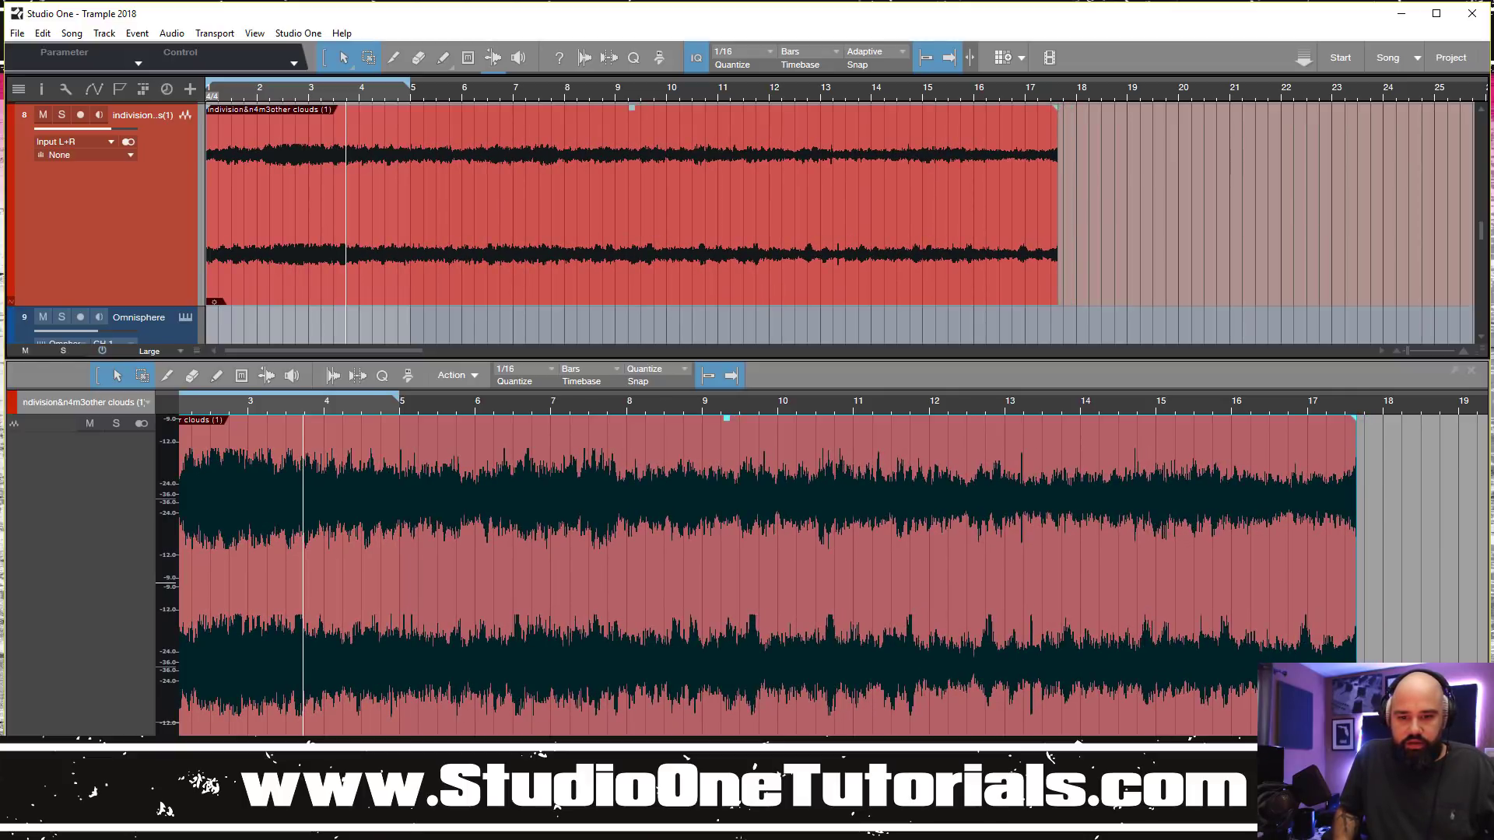
{"action": "scroll", "coordinate": [968, 537], "scroll_direction": "left", "scroll_amount": 3}
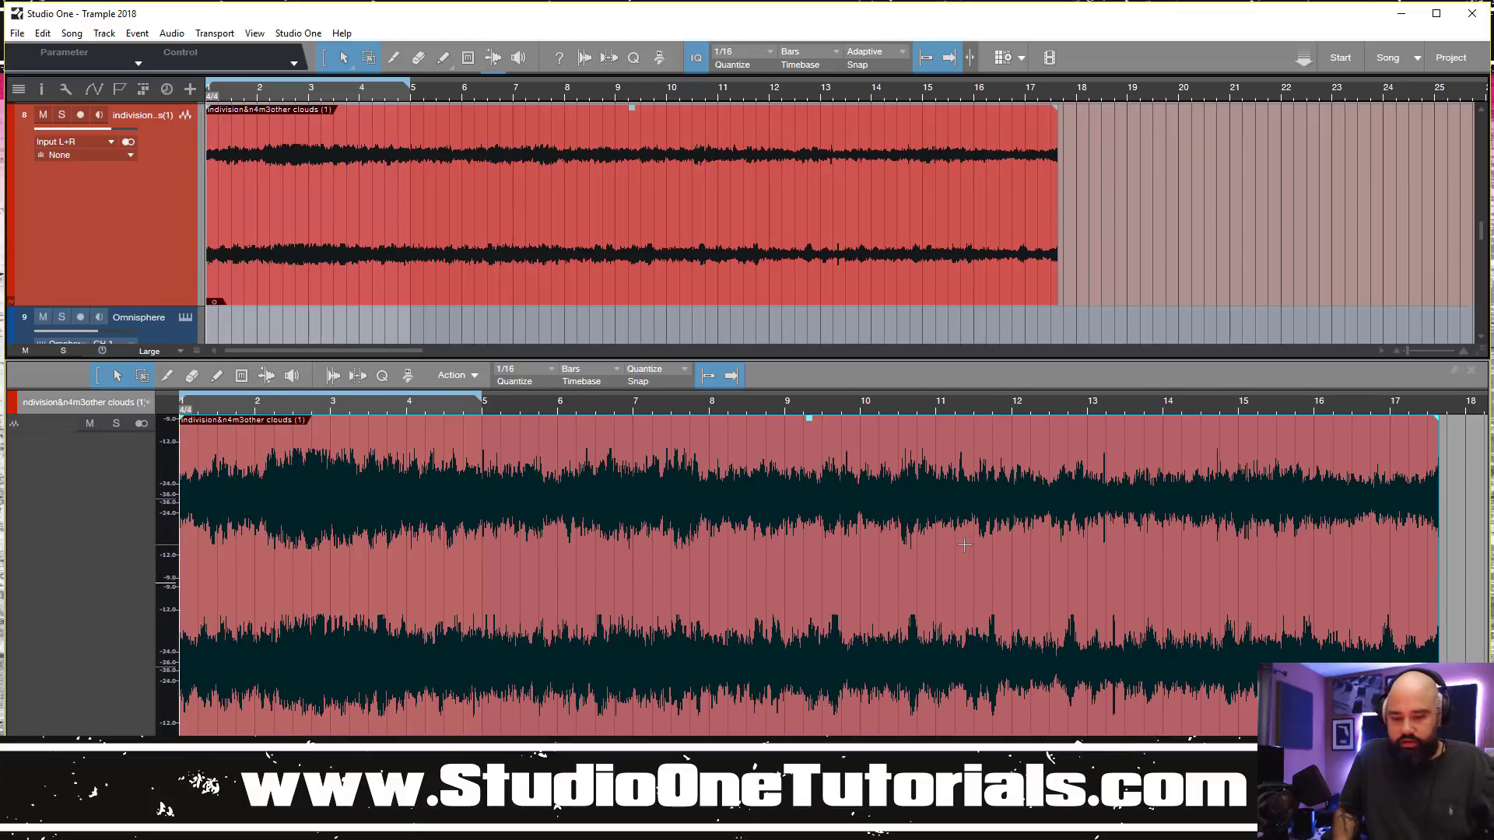
{"action": "key", "text": "space"}
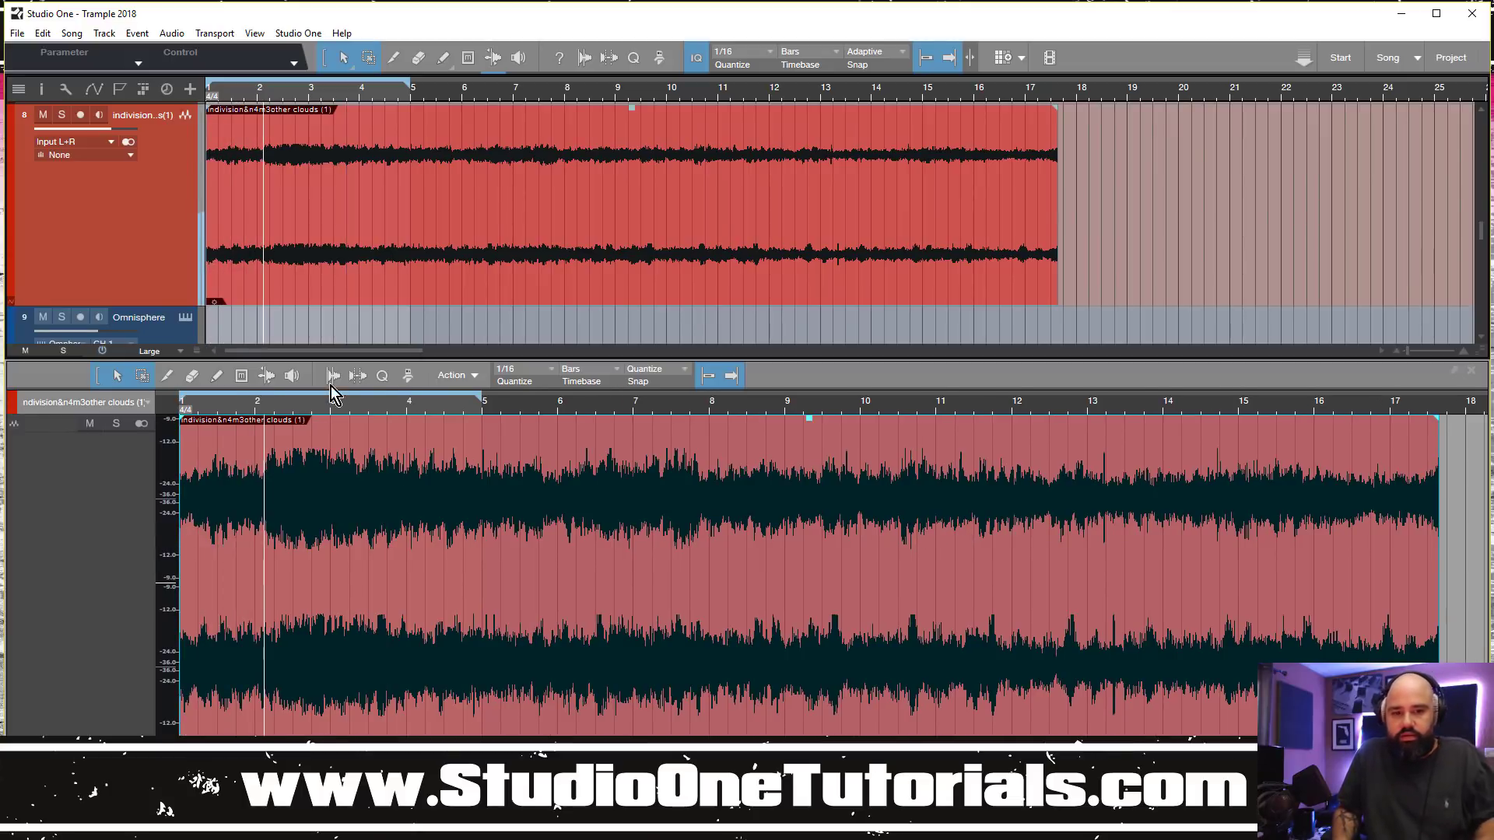
{"action": "mouse_move", "coordinate": [475, 409]}
{"action": "left_mouse_down"}
{"action": "mouse_move", "coordinate": [467, 461]}
{"action": "mouse_move", "coordinate": [477, 400]}
{"action": "left_mouse_up"}
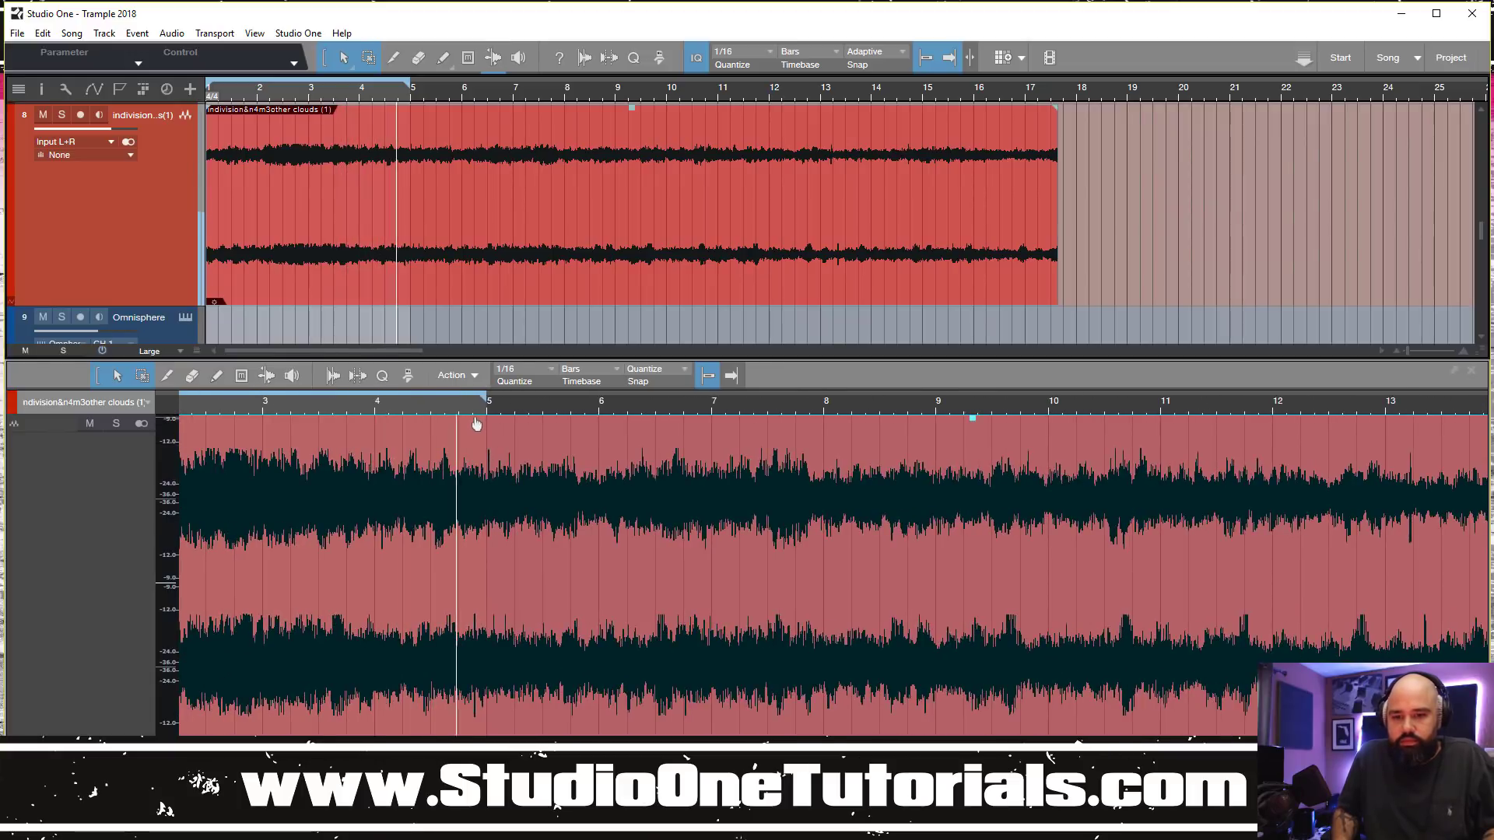
{"action": "left_click_drag", "start_coordinate": [489, 406], "coordinate": [490, 391]}
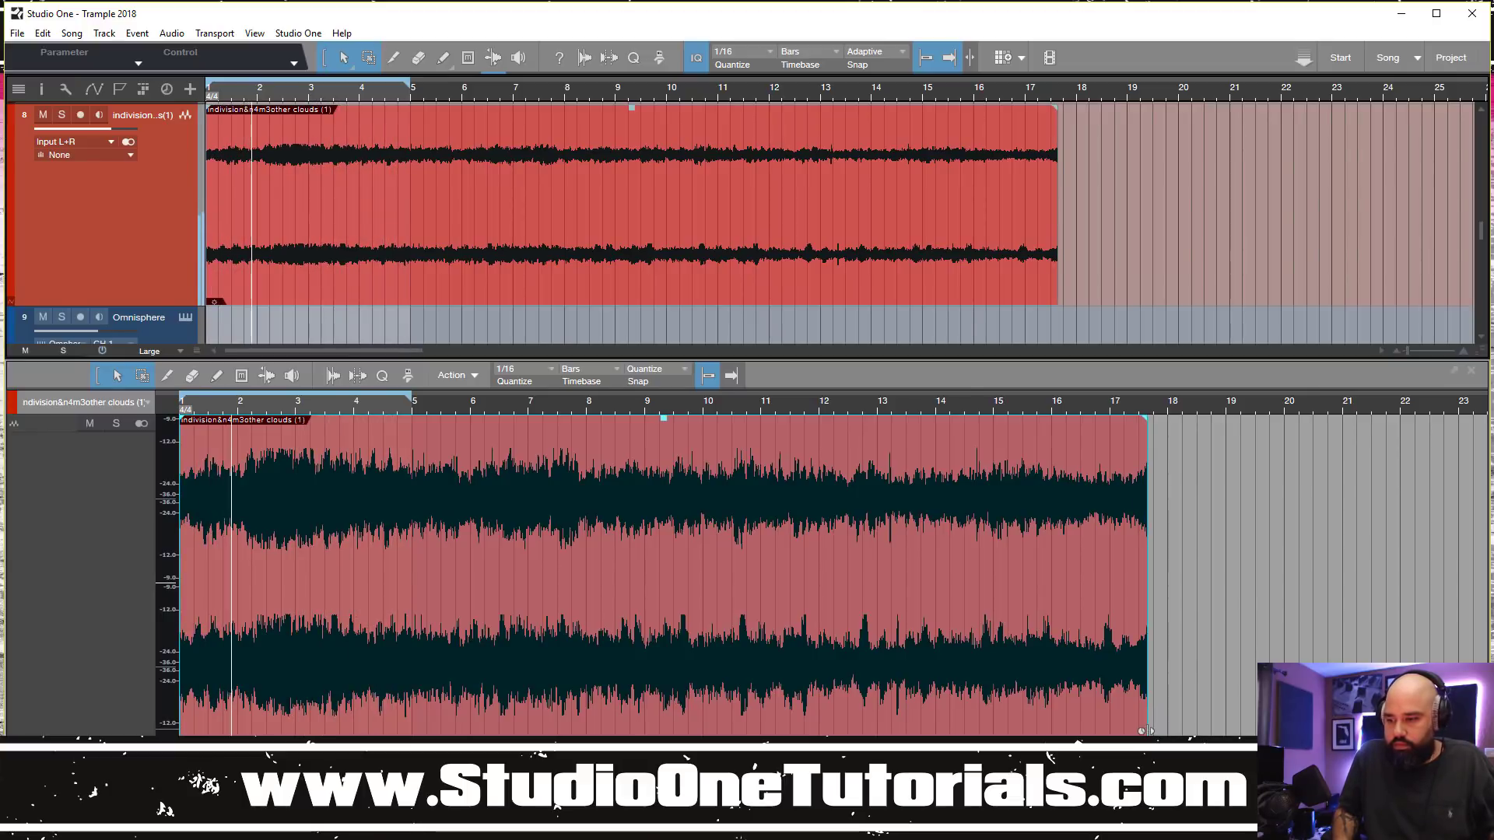
Time-stretch the sample's end to bar 18 in the audio editor and replay the loop from the start
{"action": "left_click_drag", "start_coordinate": [1148, 732], "coordinate": [1141, 733]}
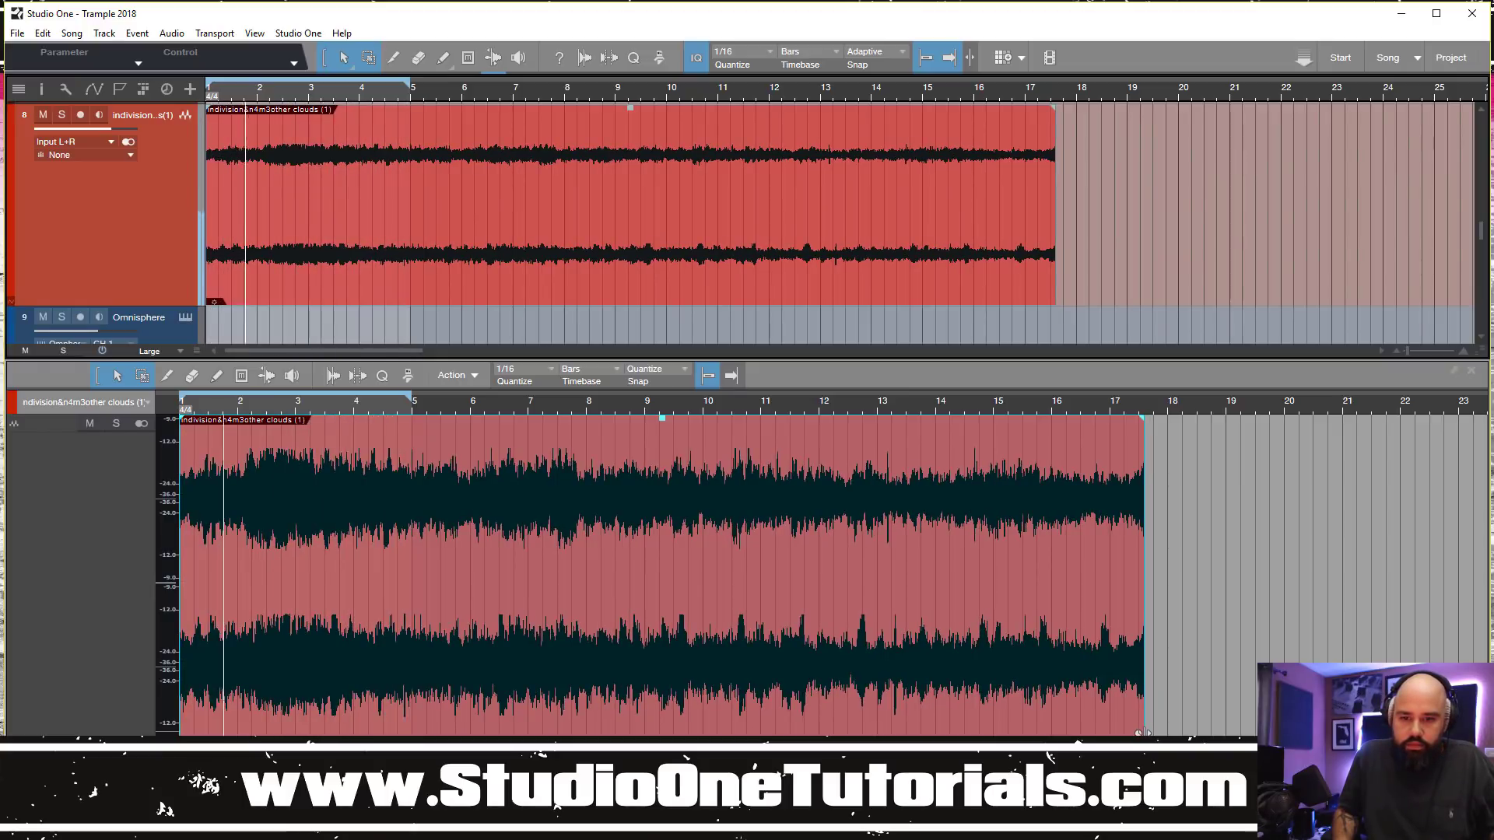
{"action": "left_click_drag", "start_coordinate": [1141, 733], "coordinate": [1165, 731]}
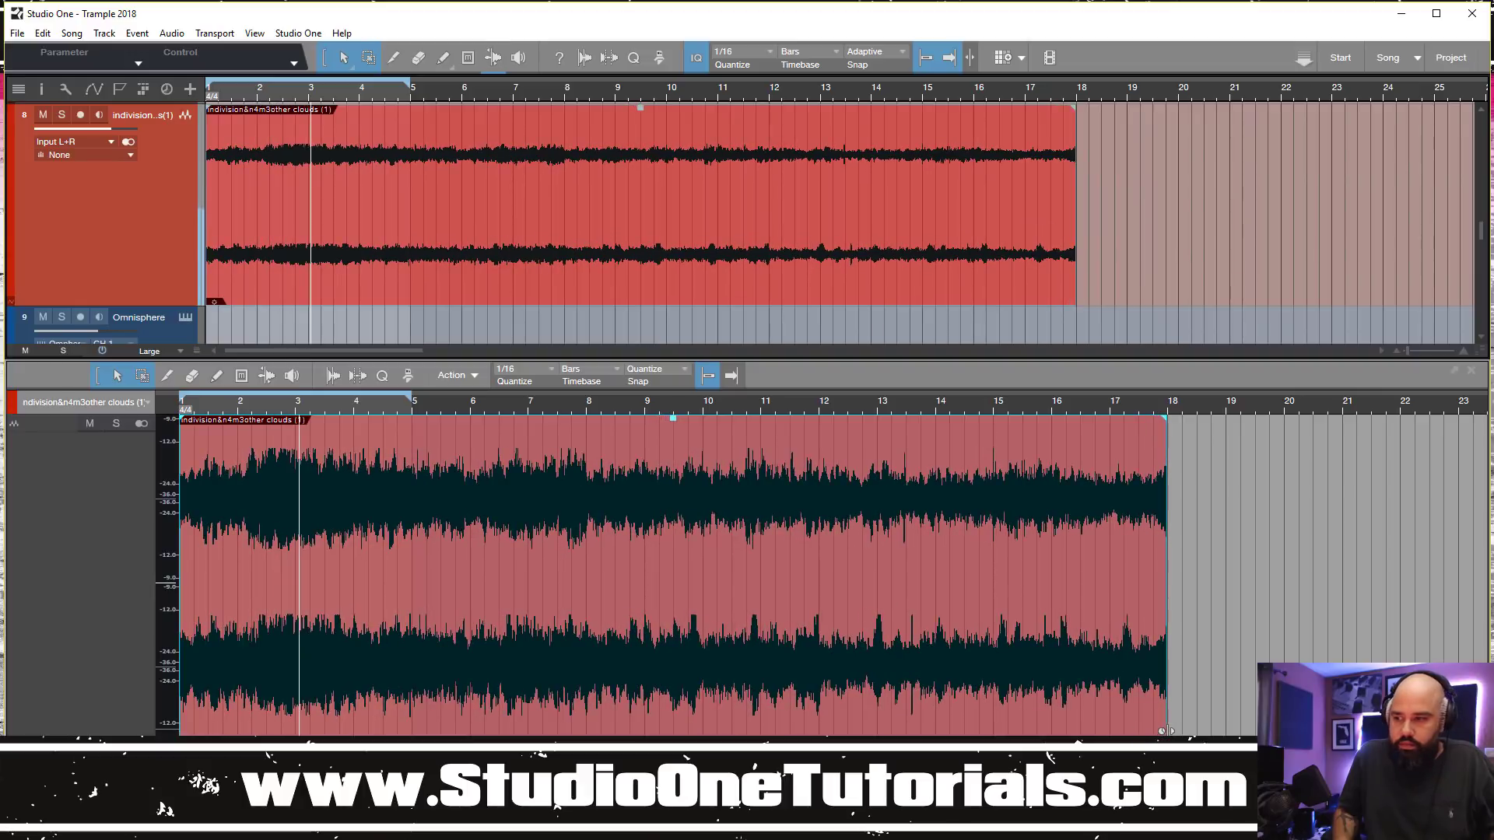
{"action": "left_click", "coordinate": [1203, 684]}
{"action": "key", "text": "space"}
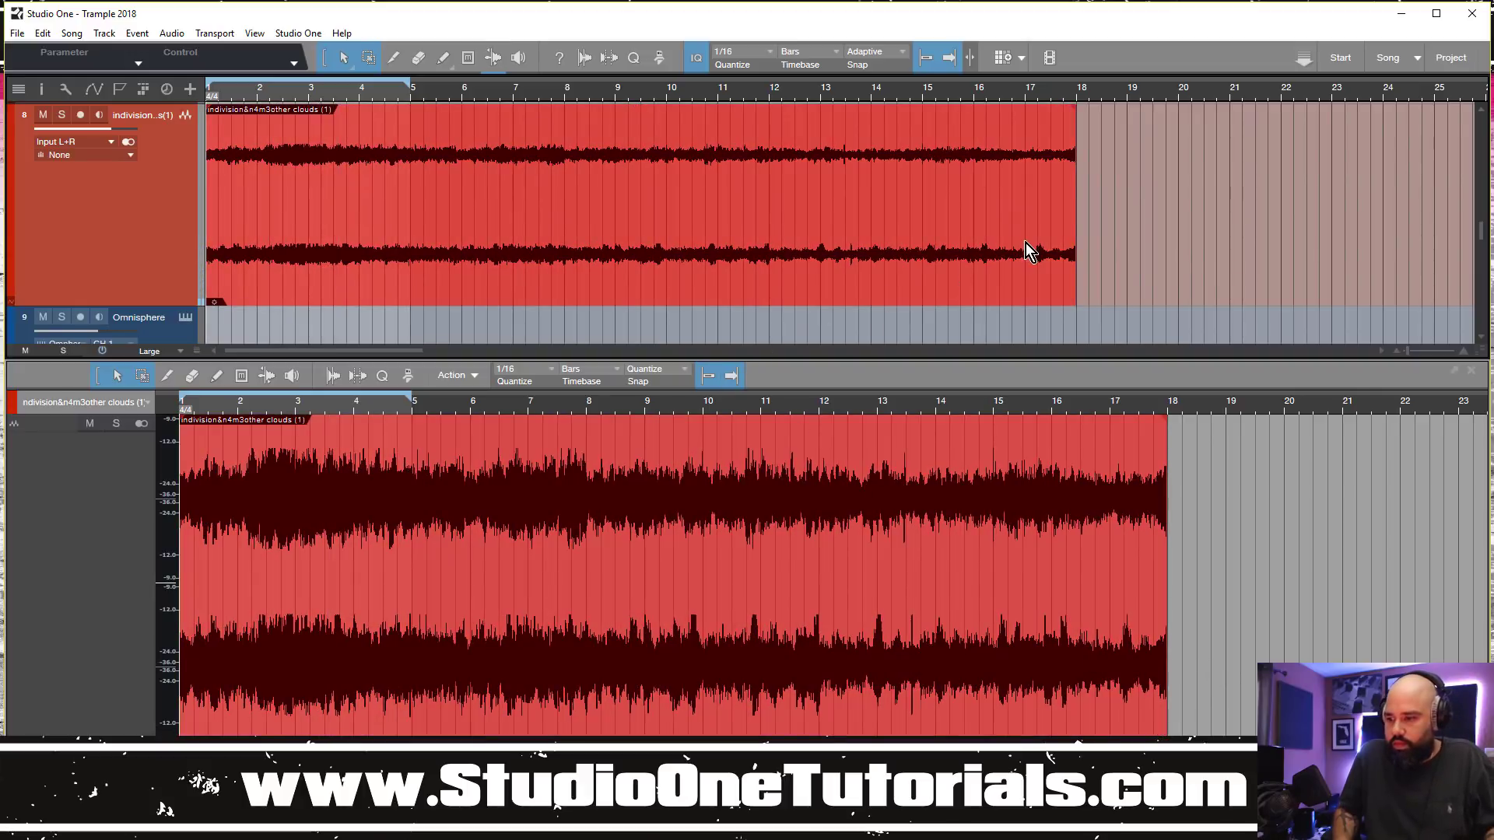
{"action": "key", "text": "space"}
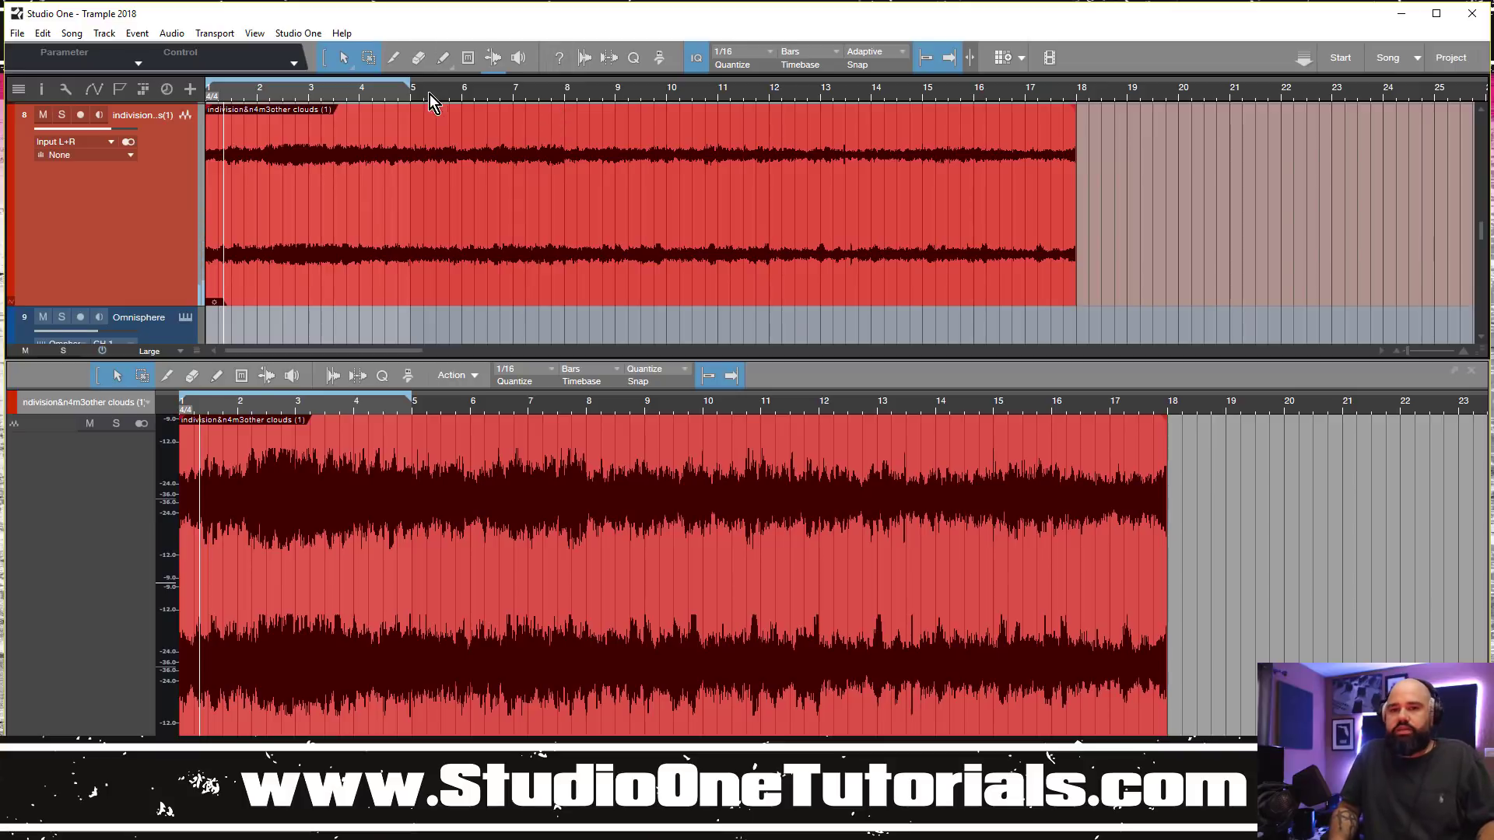
Extend the loop range to bar 9 and trim the sample event's end to bar 9
{"action": "mouse_move", "coordinate": [413, 87]}
{"action": "left_mouse_down"}
{"action": "mouse_move", "coordinate": [558, 132]}
{"action": "mouse_move", "coordinate": [619, 133]}
{"action": "left_mouse_up"}
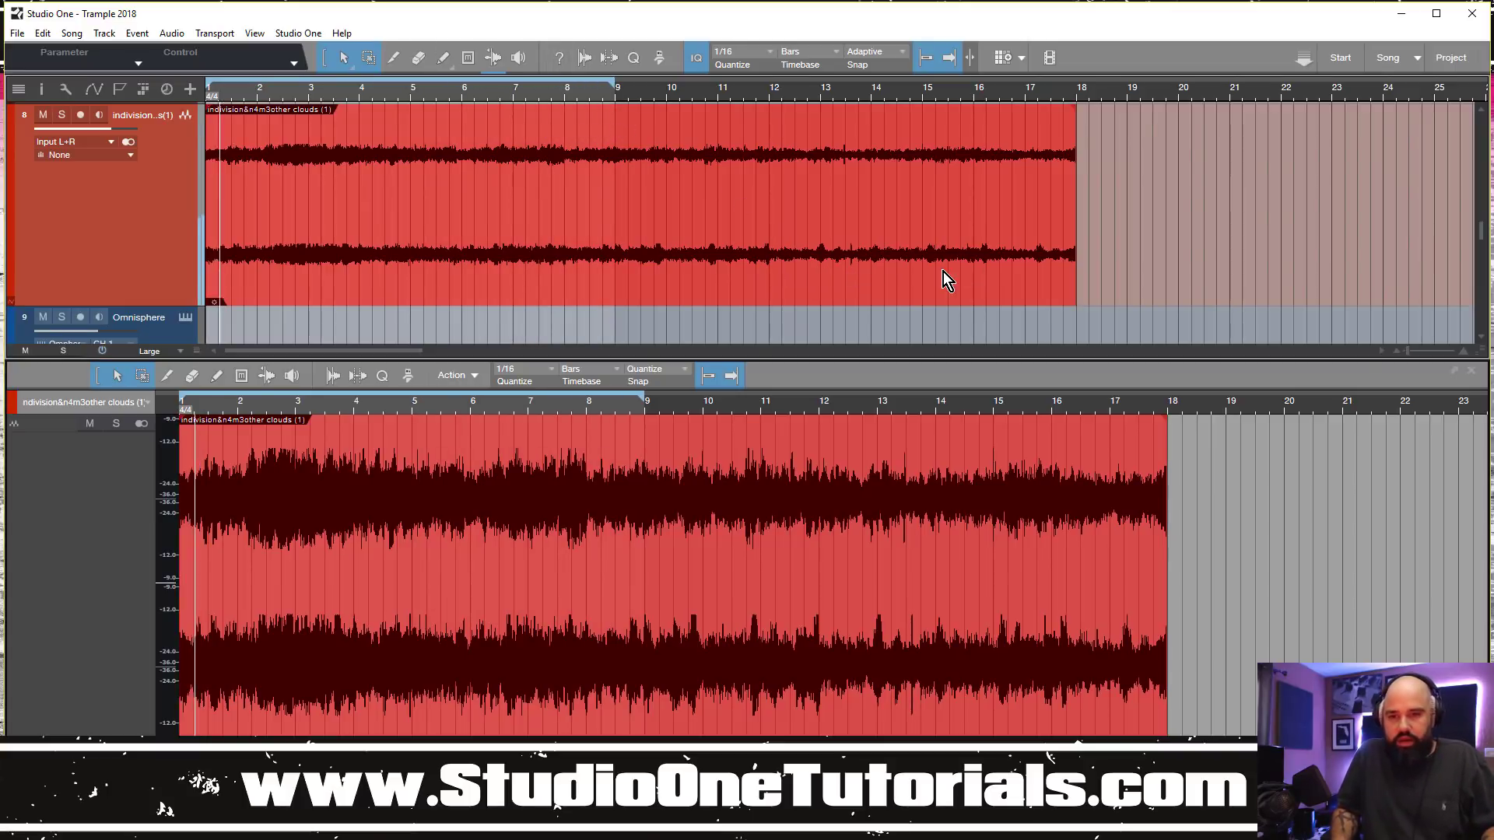
{"action": "key", "text": "3"}
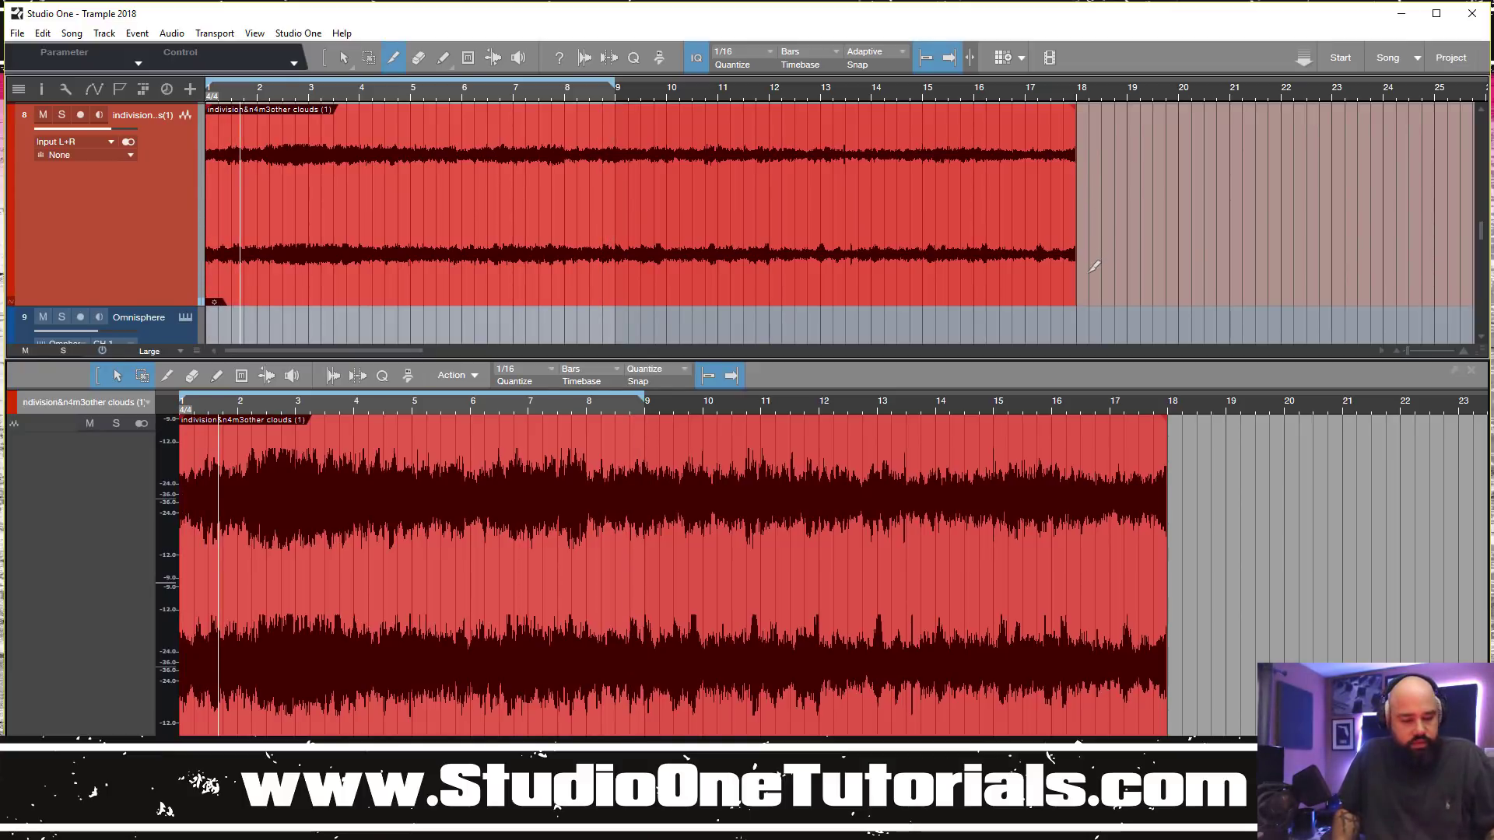
{"action": "left_click_drag", "start_coordinate": [1076, 293], "coordinate": [614, 294]}
{"action": "key", "text": "3"}
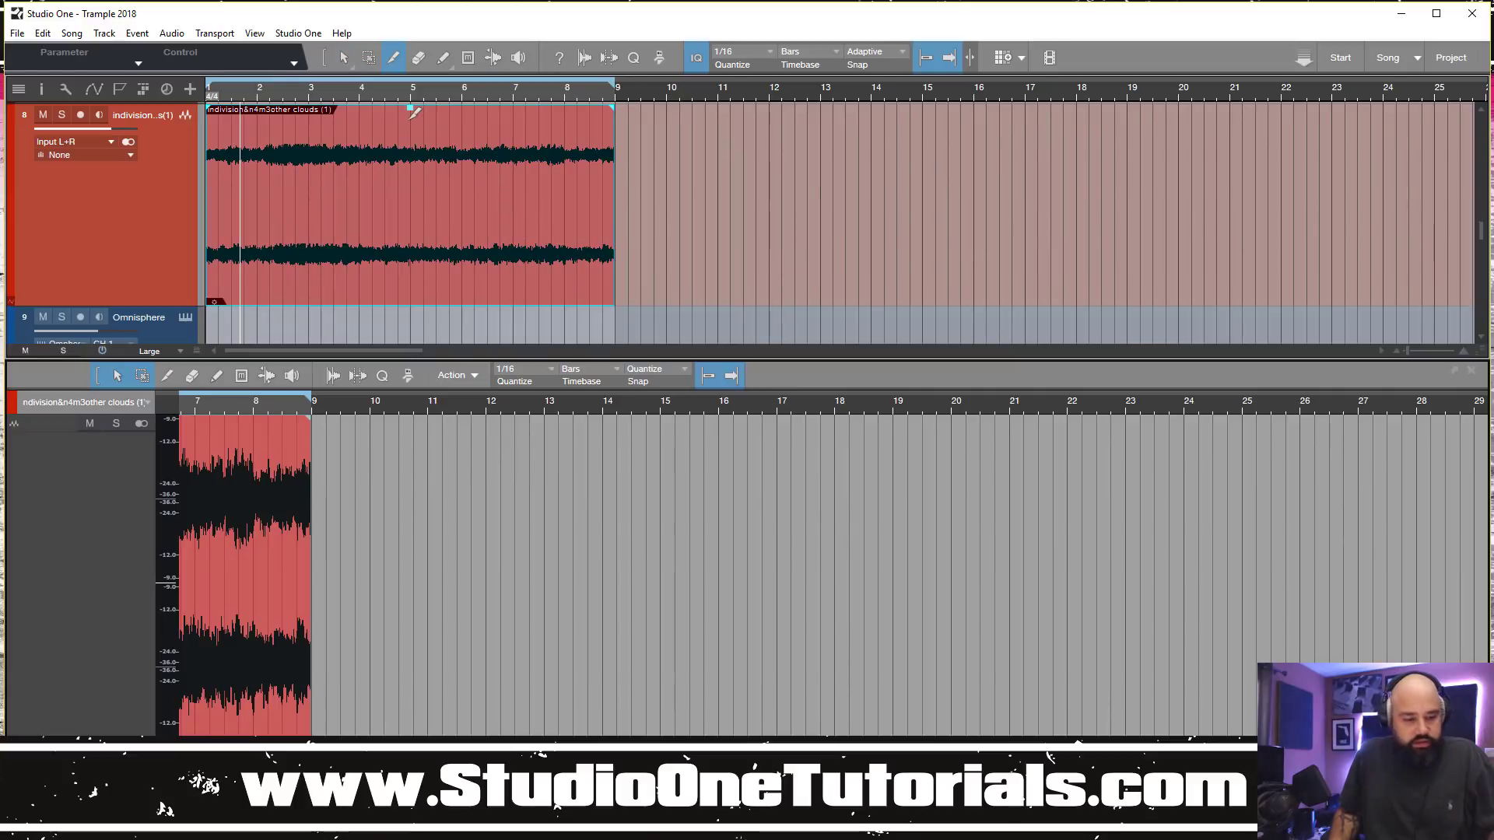
Split the sample event at bar 5, transpose both halves up 3 semitones and play the loop
{"action": "left_click", "coordinate": [413, 113]}
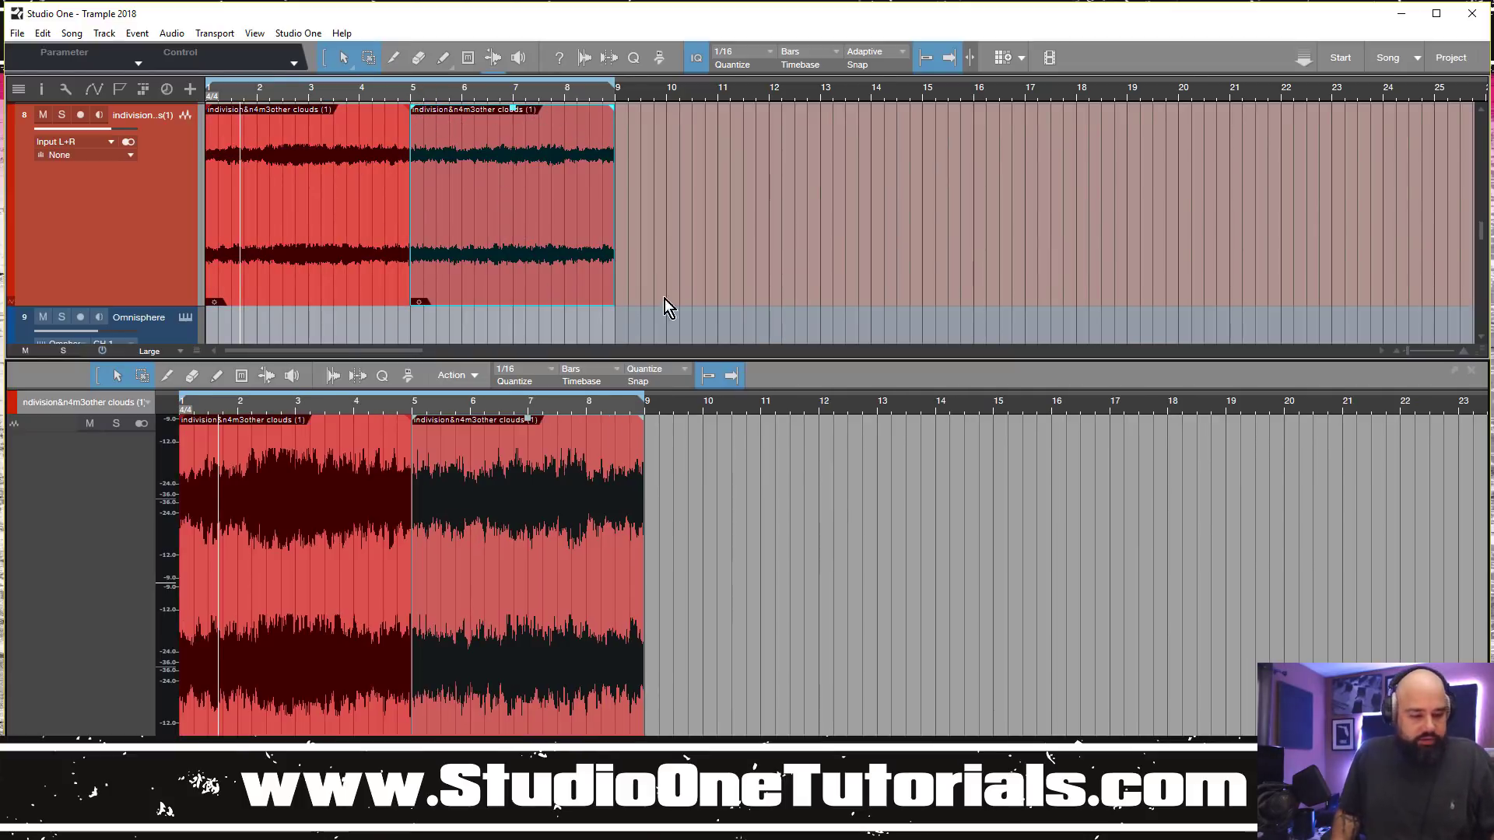
{"action": "left_click_drag", "start_coordinate": [664, 303], "coordinate": [273, 247]}
{"action": "right_click", "coordinate": [349, 248]}
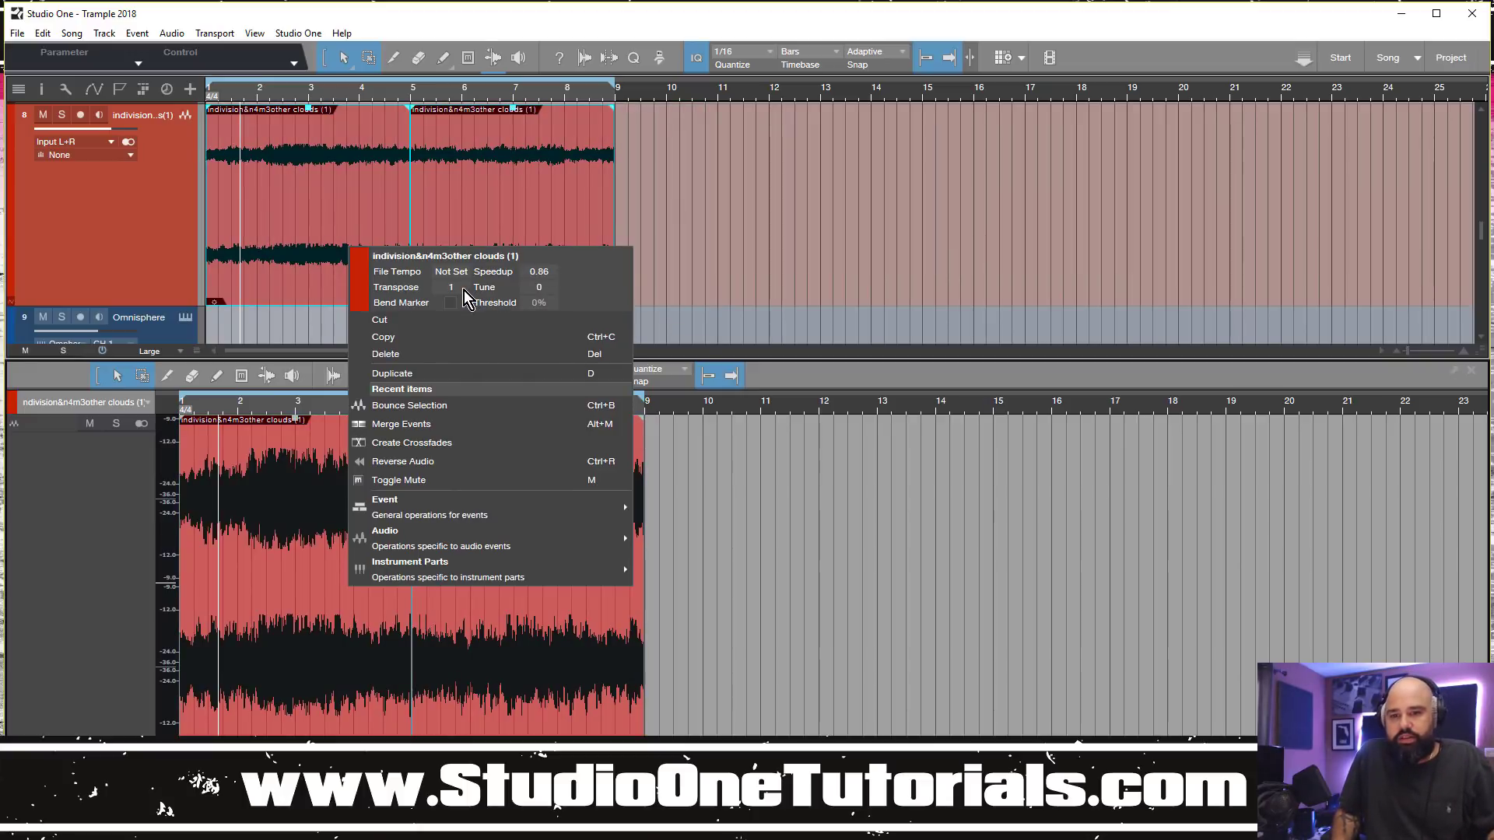
{"action": "left_click", "coordinate": [702, 250]}
{"action": "key", "text": "space"}
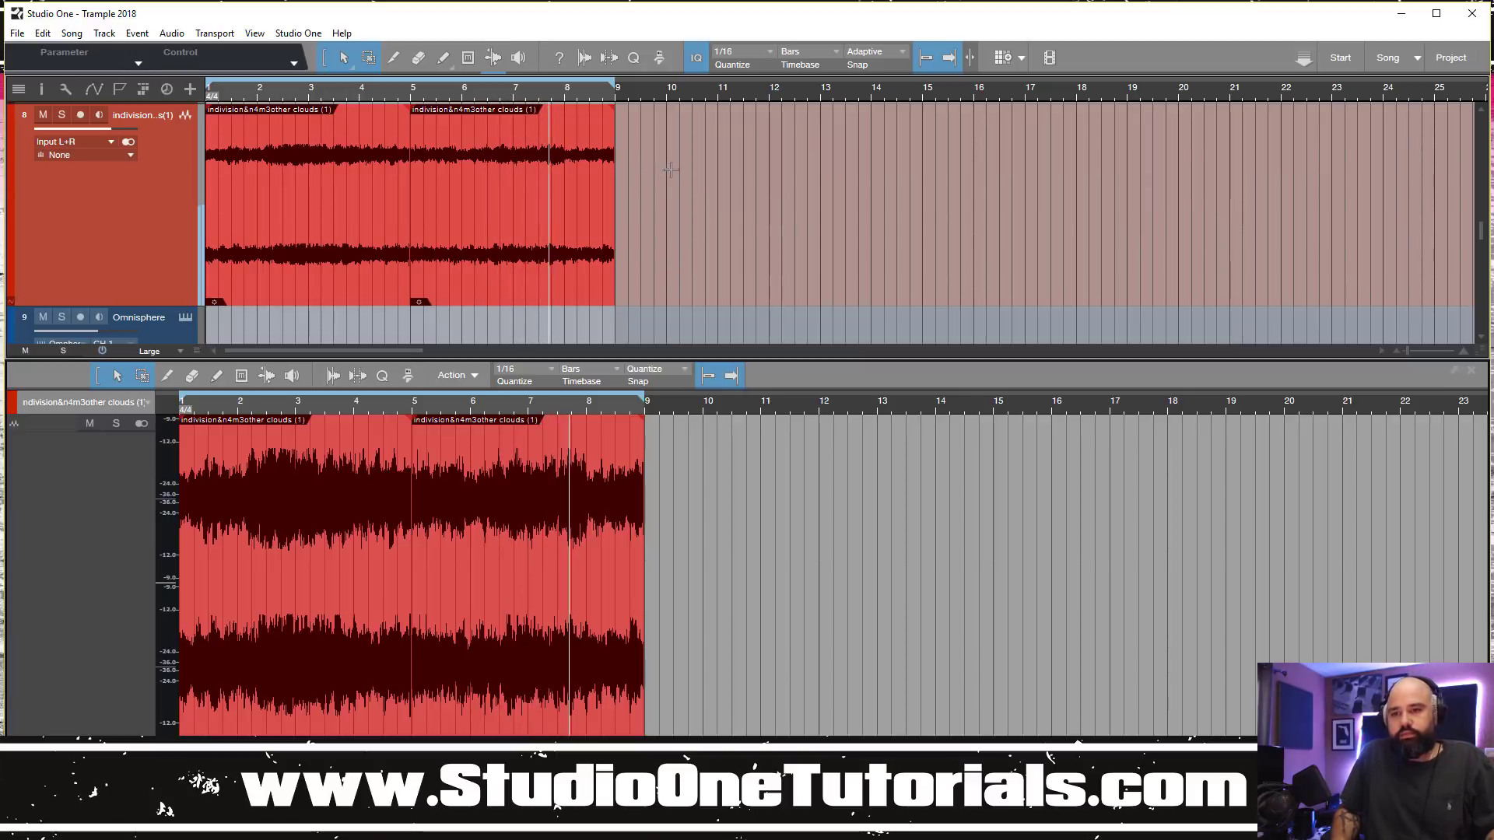
Select the sample's first half, show its track inspector and route the track's output to the band bus
{"action": "scroll", "coordinate": [647, 174], "scroll_direction": "down", "scroll_amount": 5}
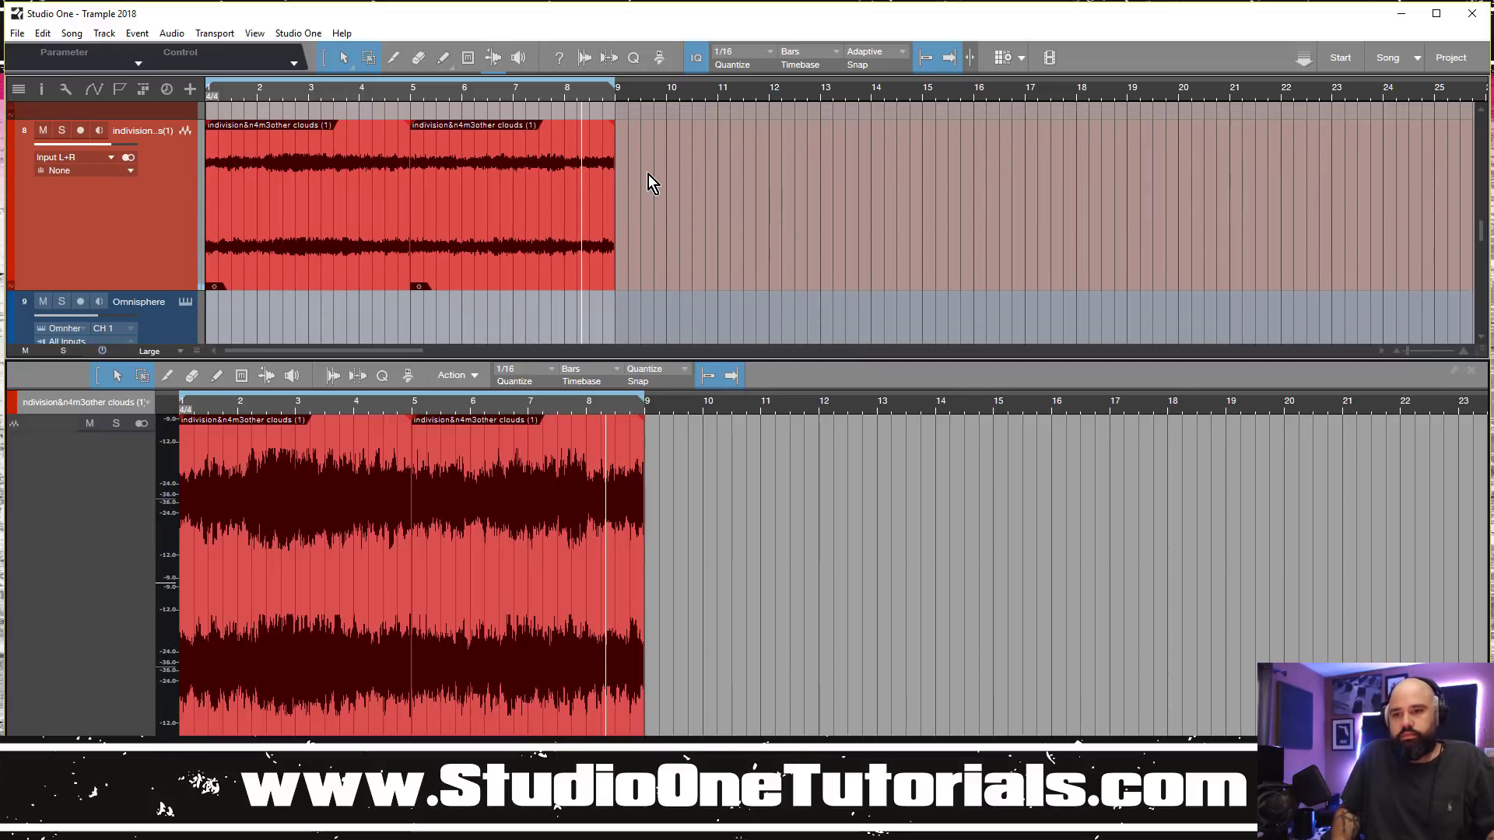
{"action": "left_click", "coordinate": [317, 218]}
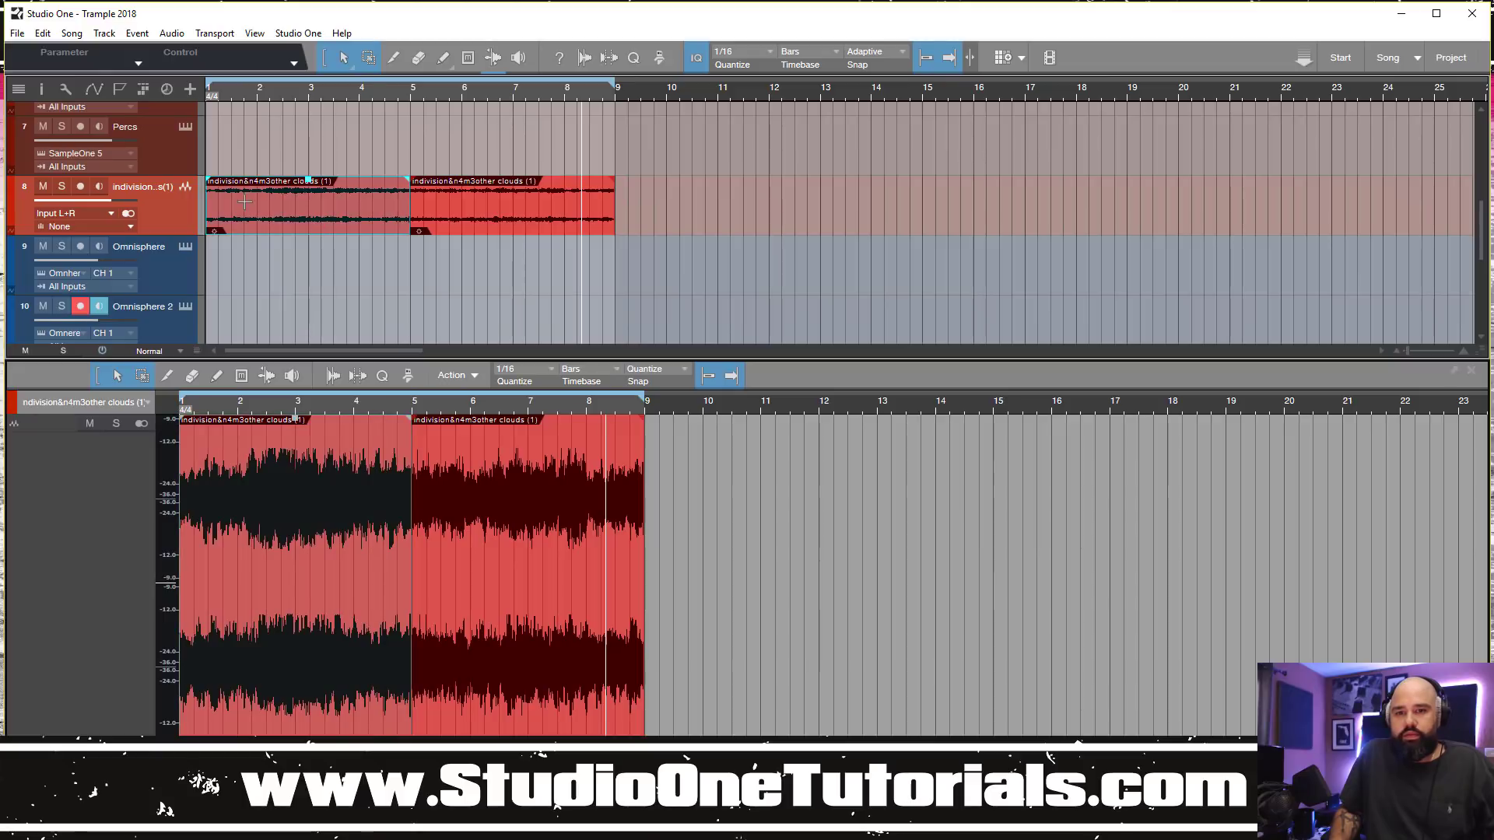
{"action": "key", "text": "F4"}
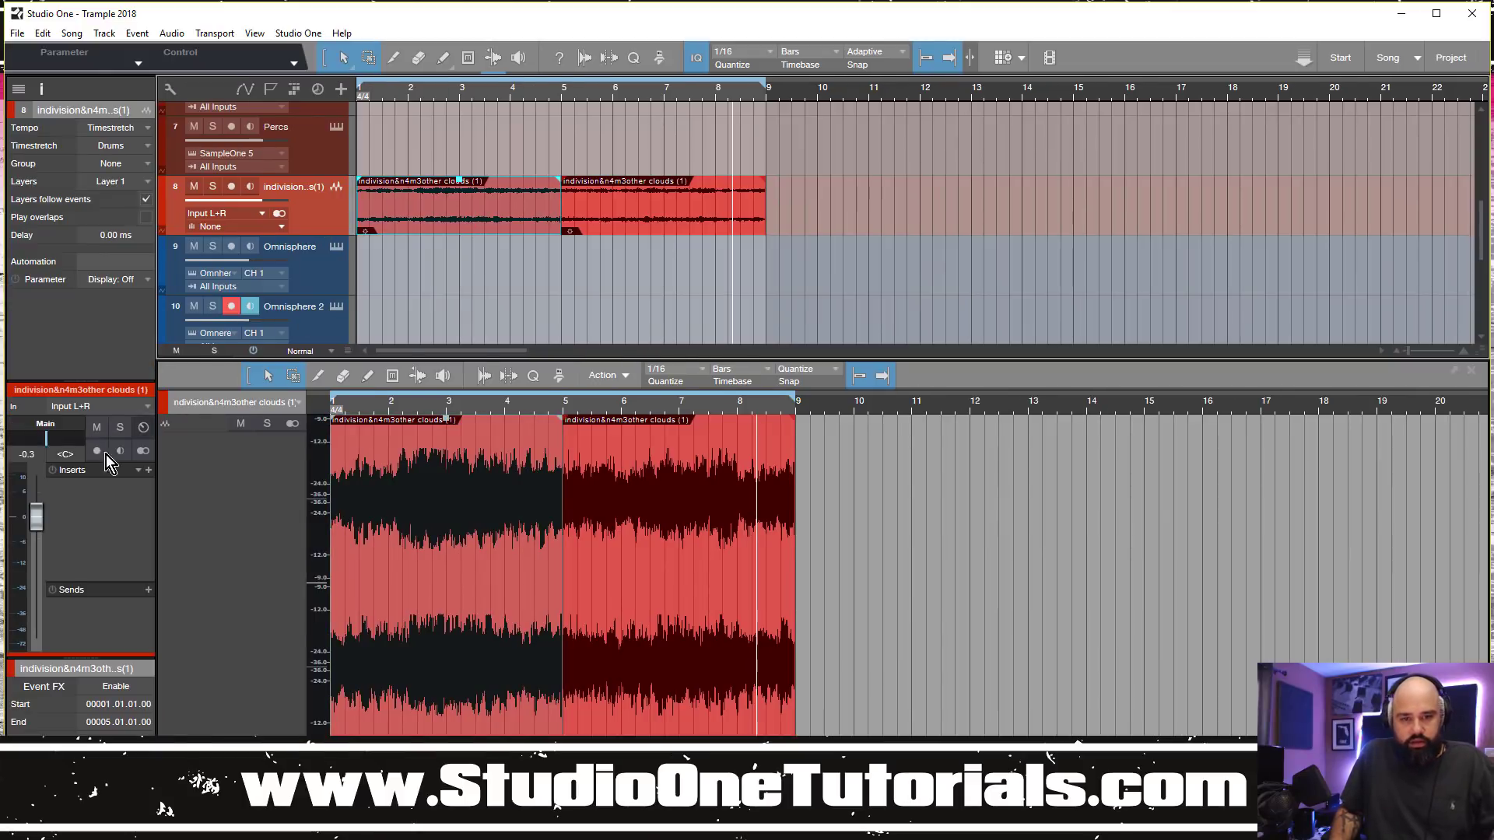
{"action": "left_click", "coordinate": [84, 439]}
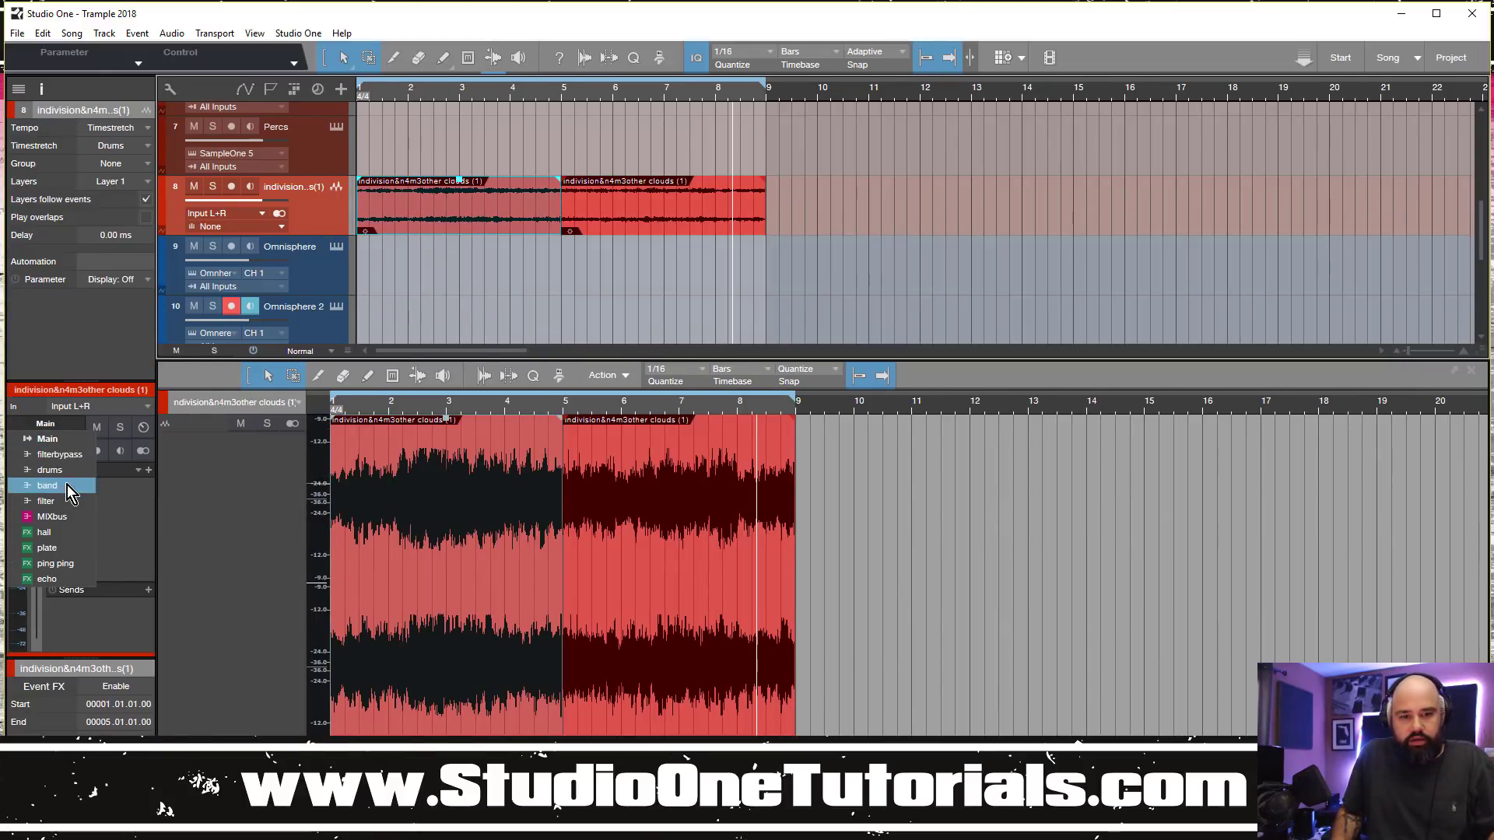
{"action": "left_click", "coordinate": [67, 484]}
Insert HoRNetSongKeyMK2_x64 on the sample track, play the loop to detect its key and close the plug-in window
{"action": "left_click", "coordinate": [148, 471]}
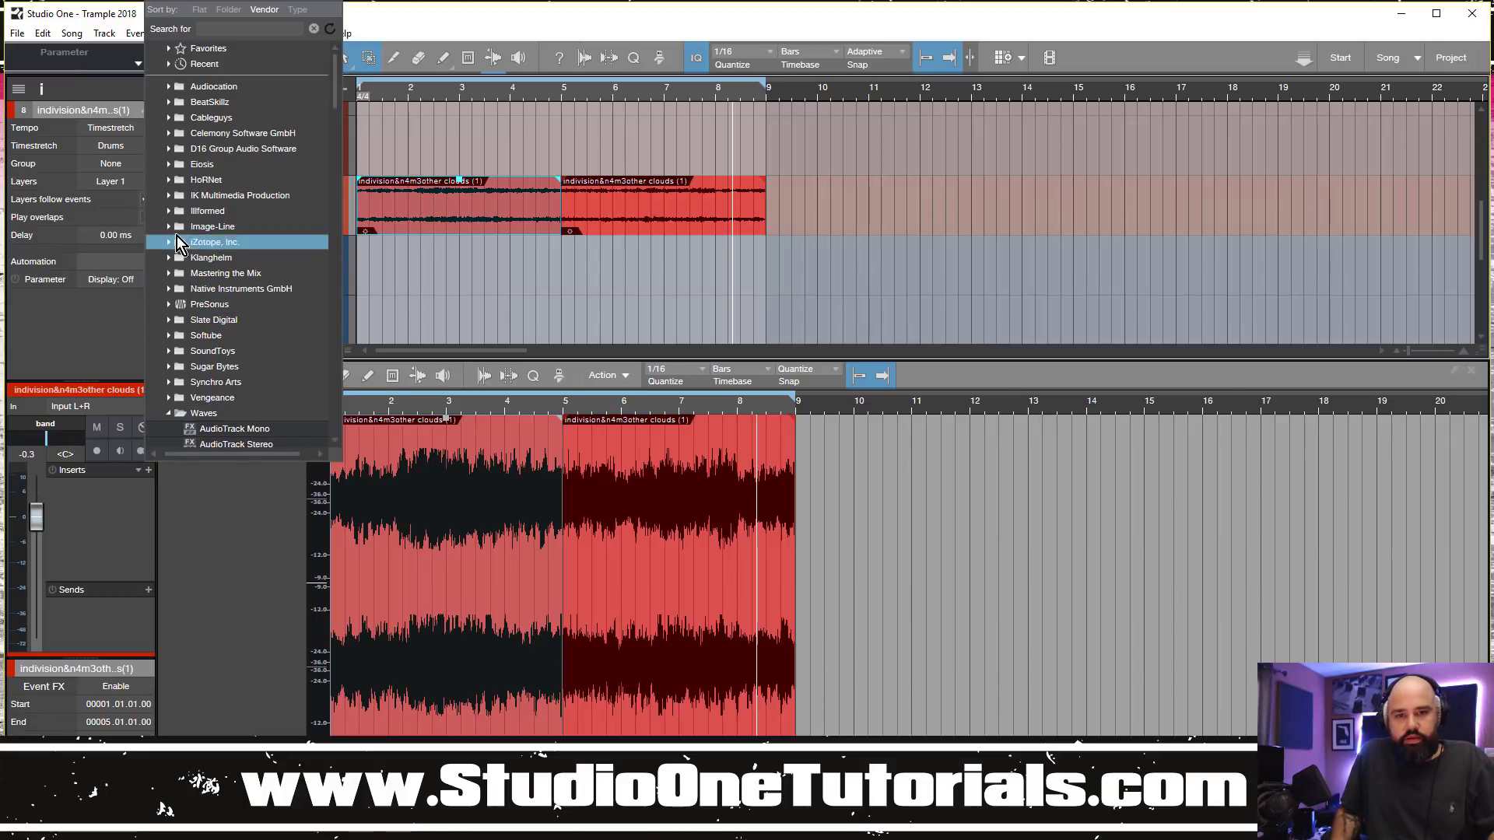
{"action": "left_click", "coordinate": [195, 180]}
{"action": "left_click", "coordinate": [199, 196]}
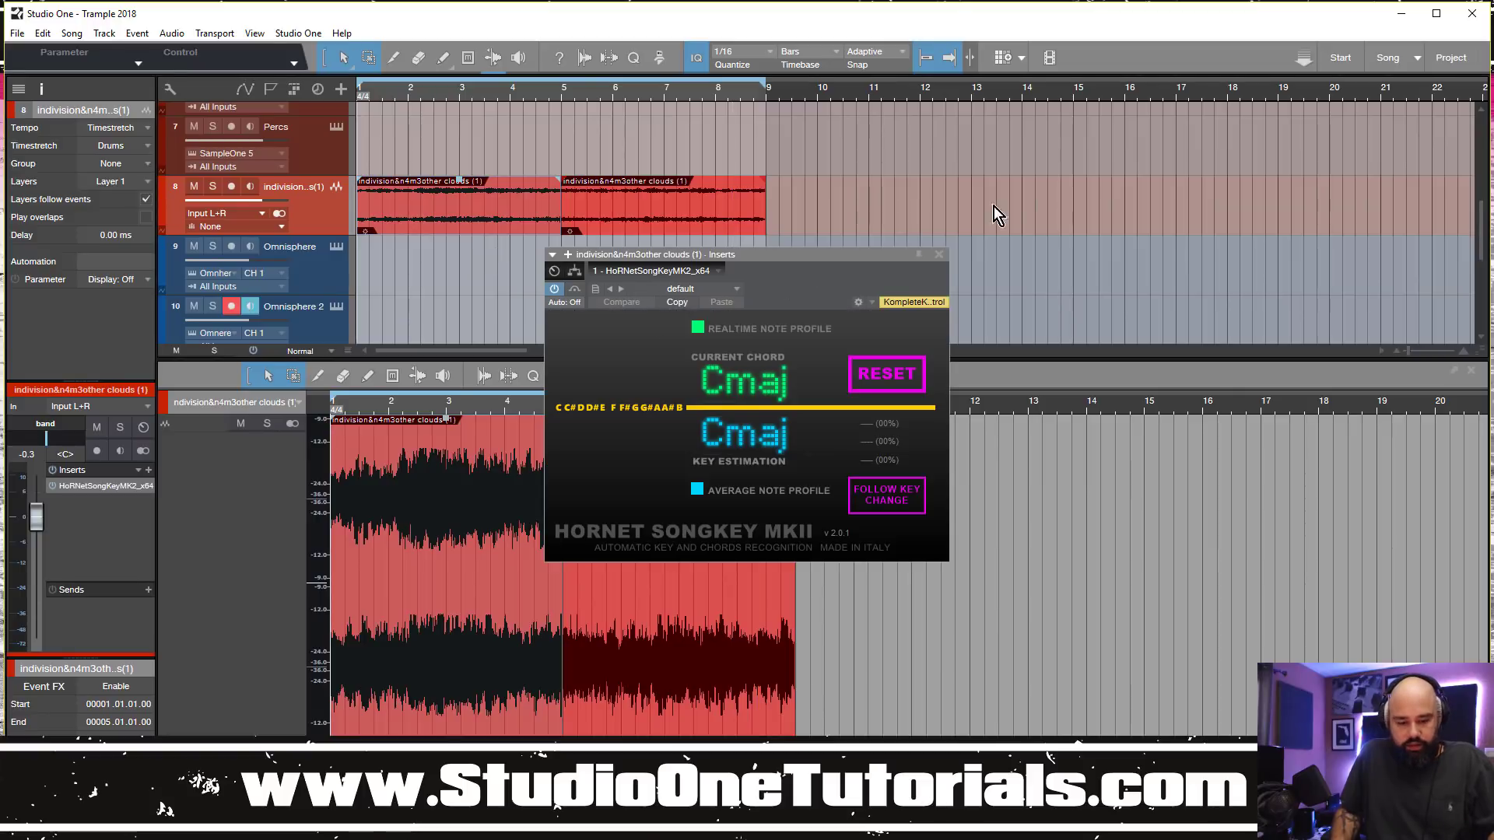
{"action": "key", "text": "space"}
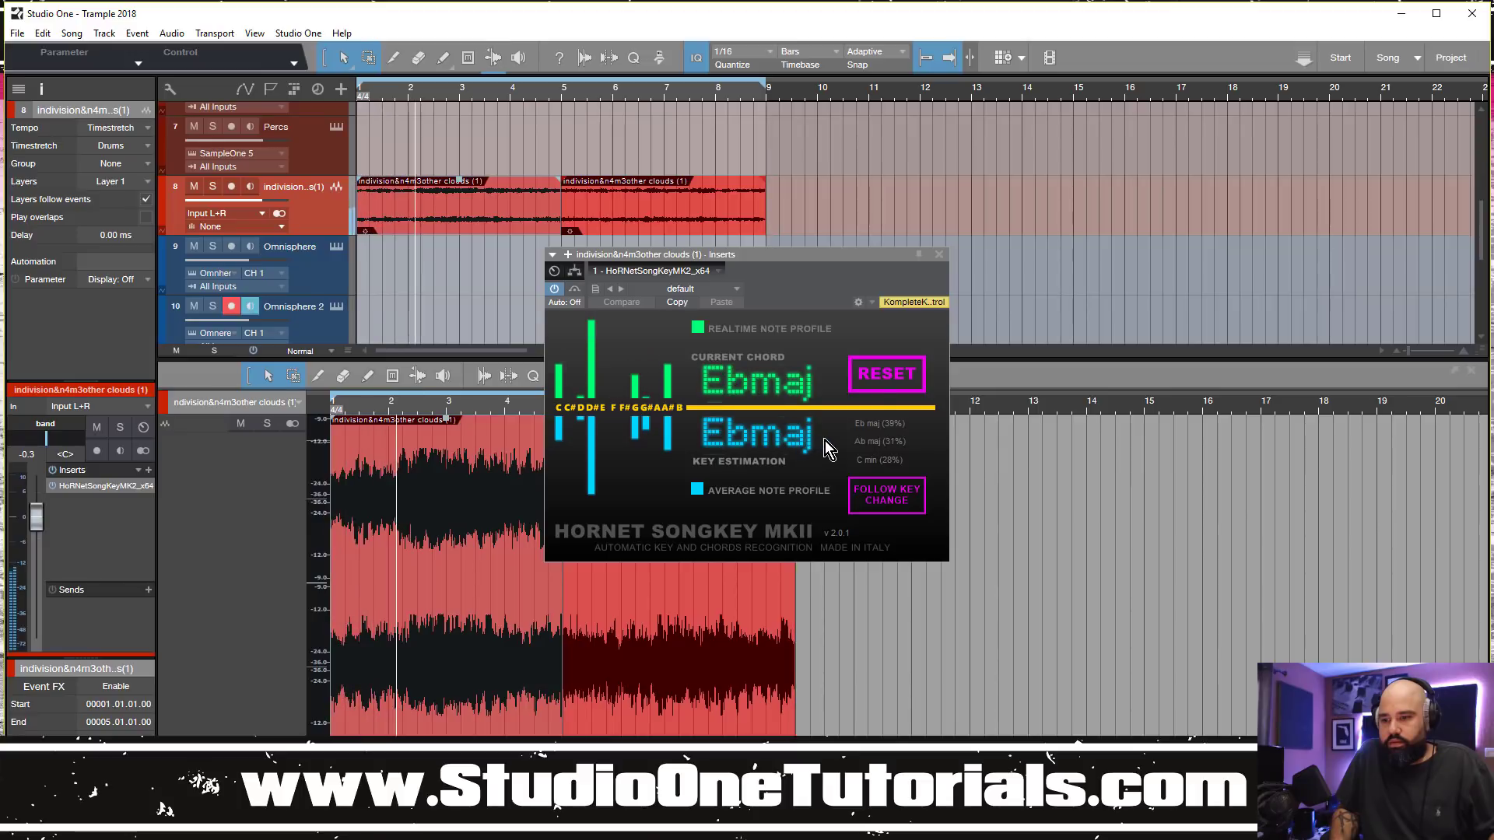
{"action": "left_click", "coordinate": [940, 254]}
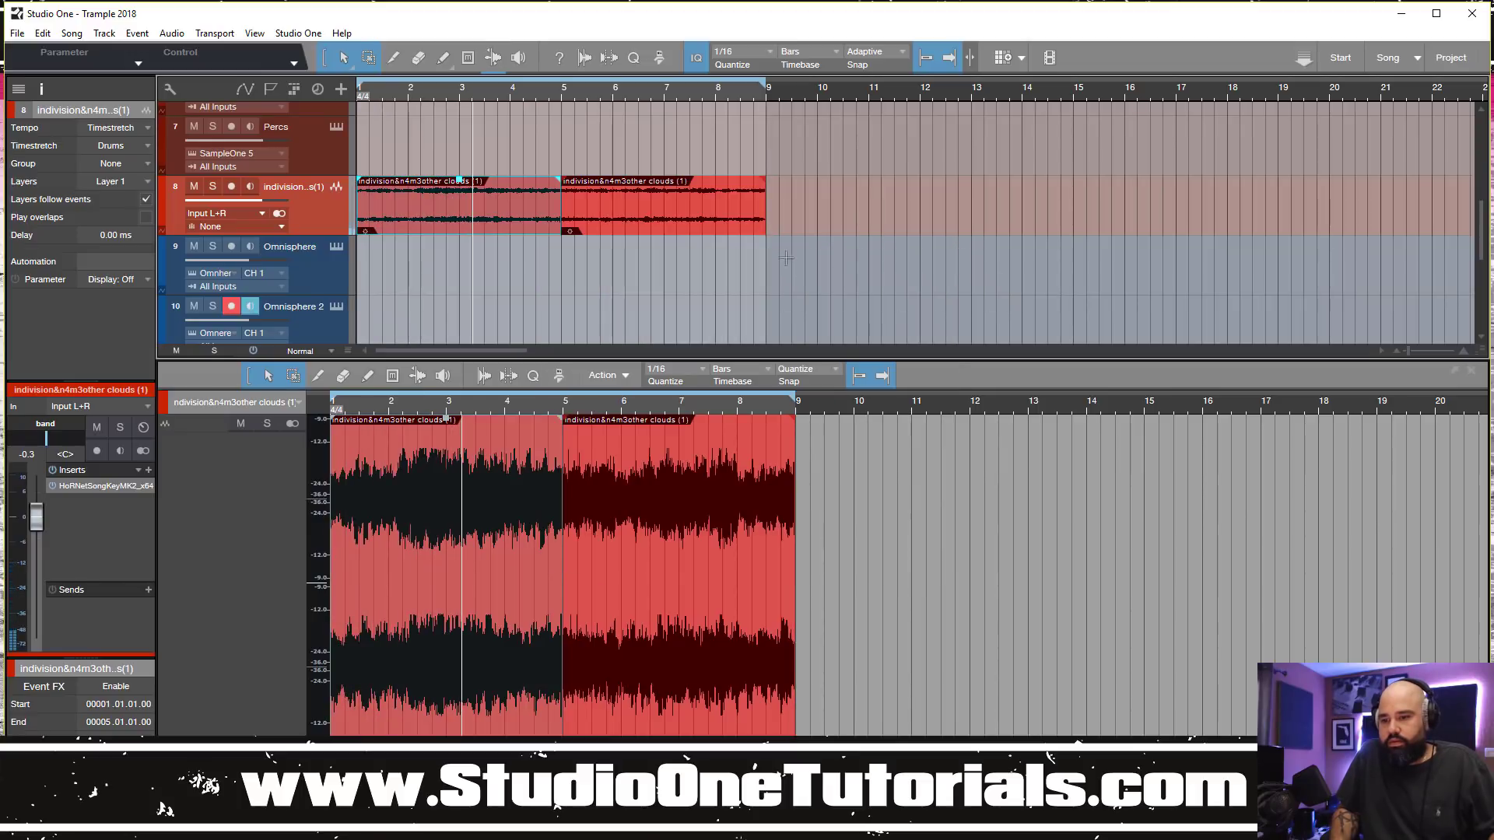
Open the sample's first half in Melodyne to examine its notes during playback, then undo the Melodyne edit
{"action": "right_click", "coordinate": [508, 217]}
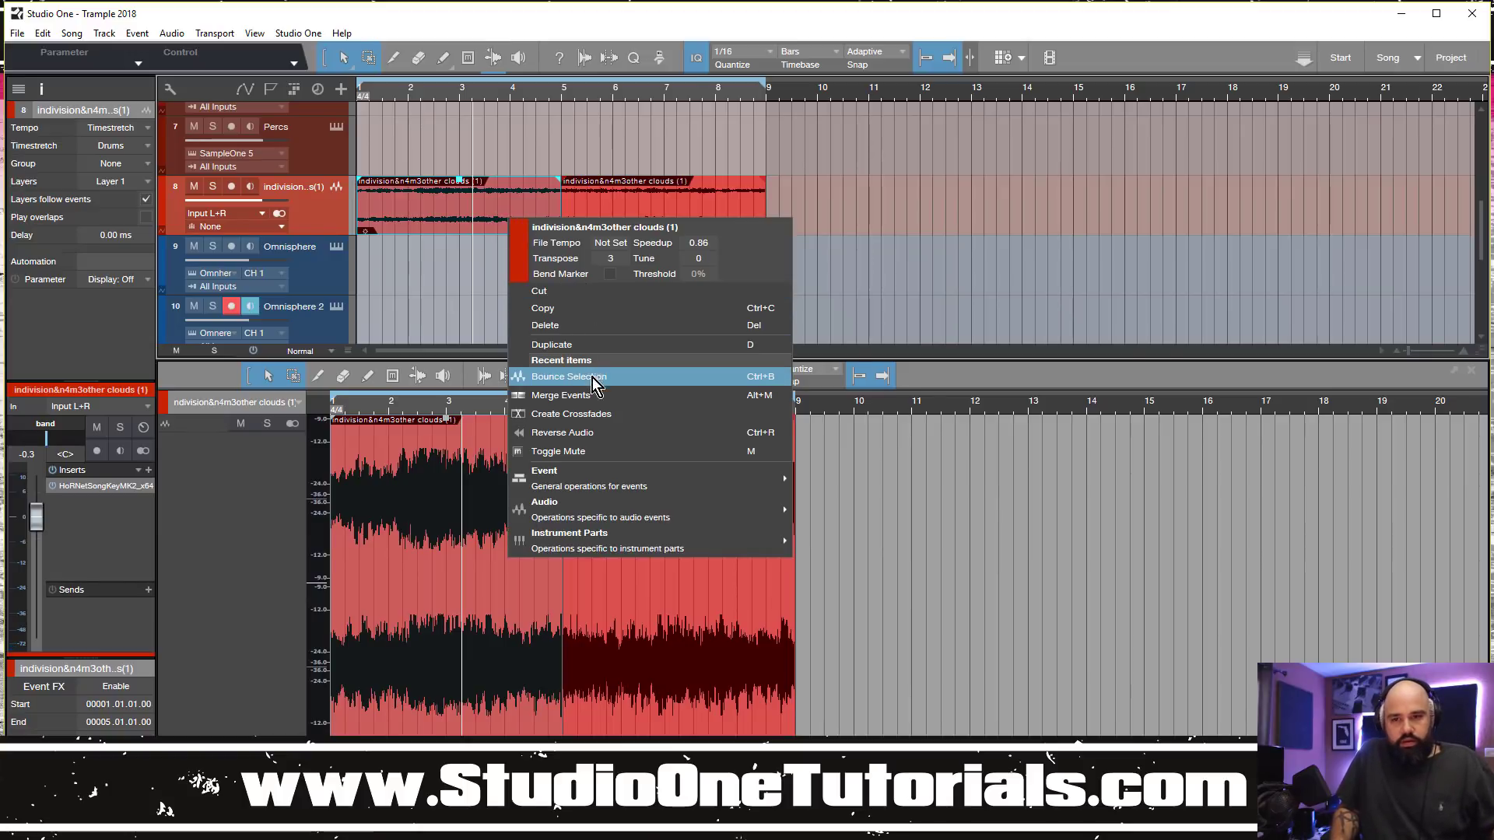
{"action": "mouse_move", "coordinate": [596, 507]}
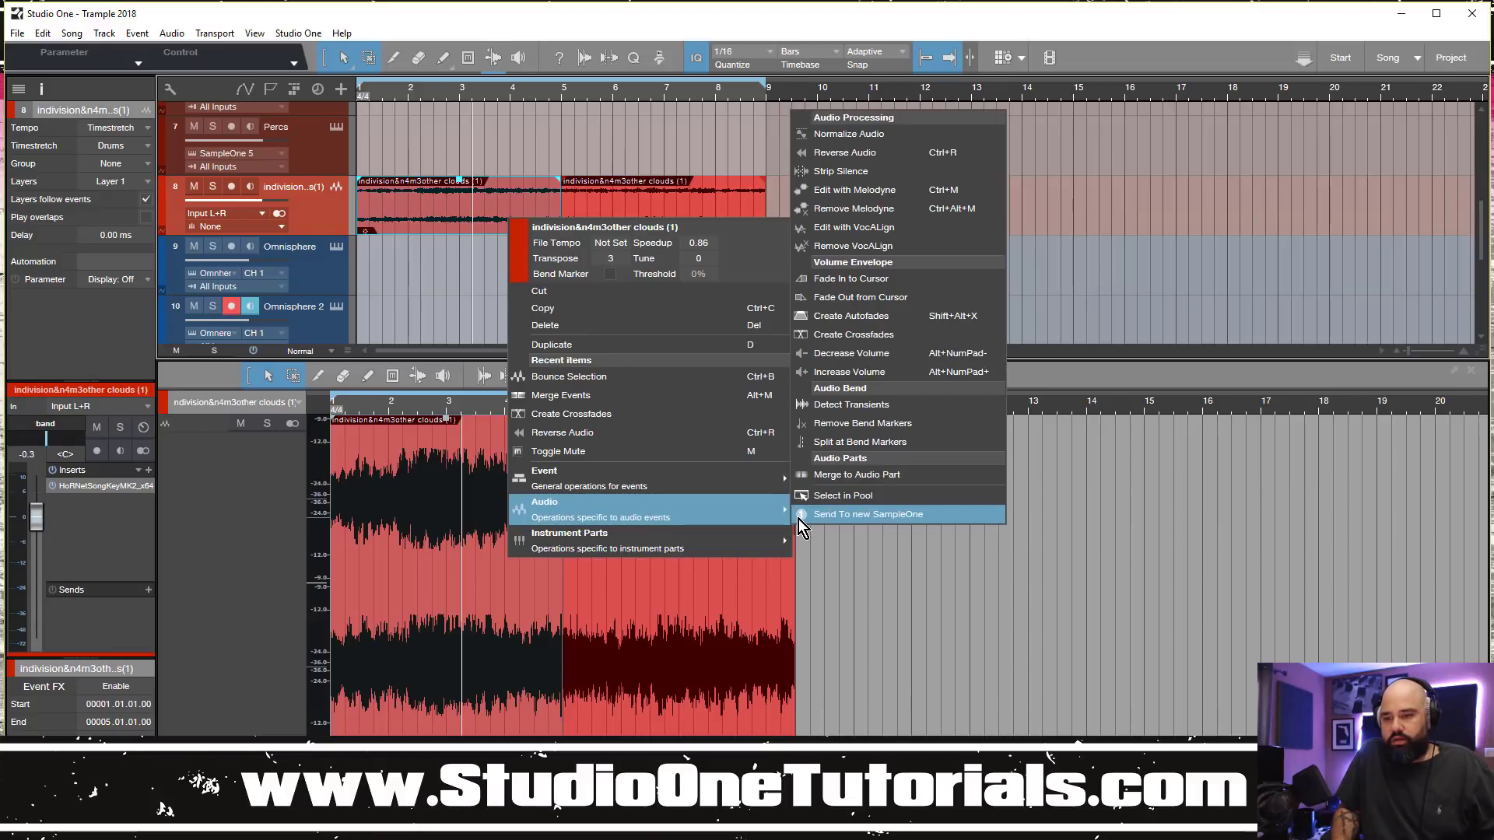
{"action": "left_click", "coordinate": [907, 194]}
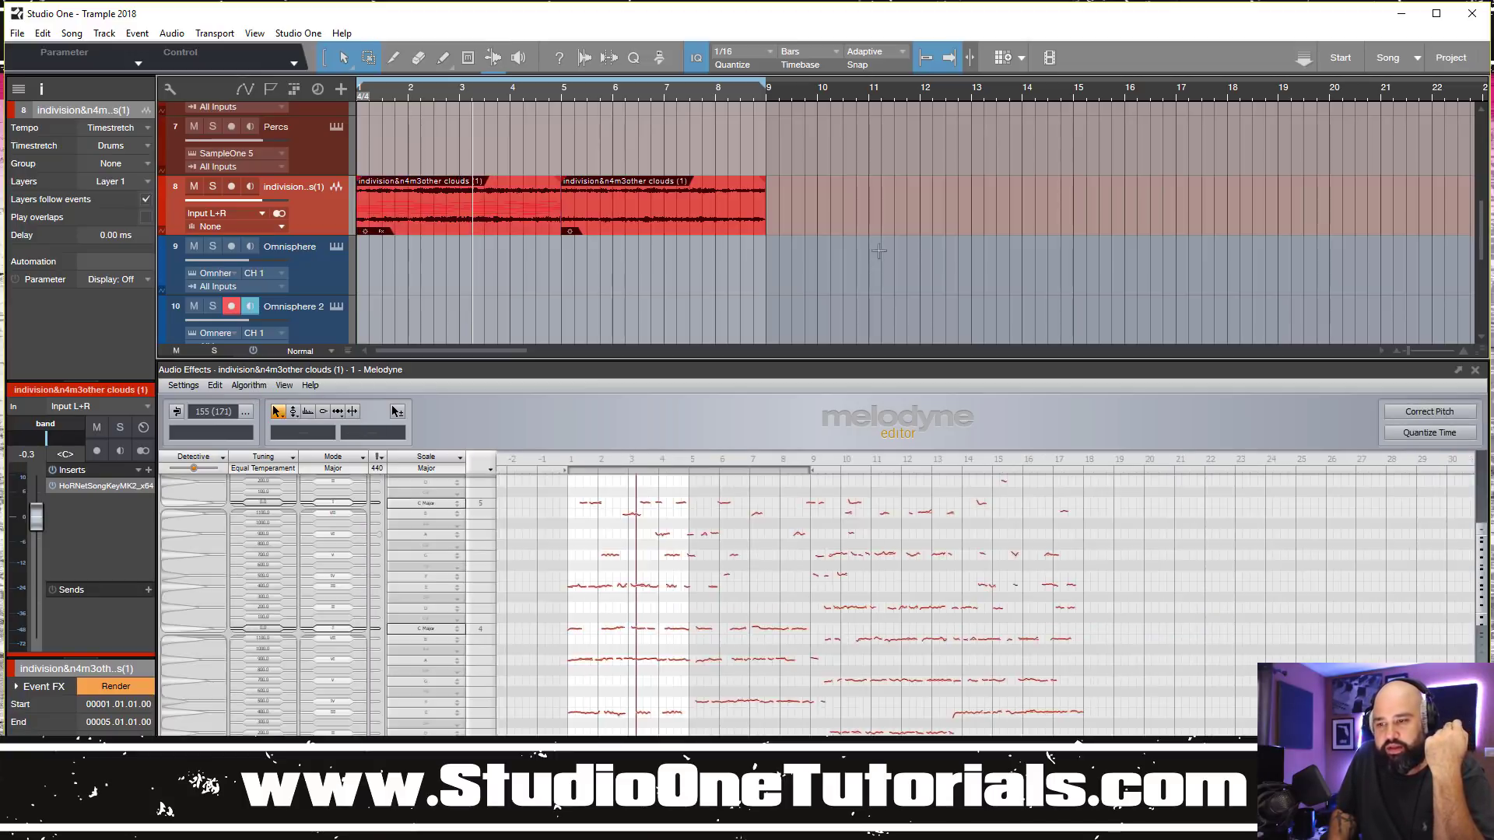
{"action": "left_click_drag", "start_coordinate": [879, 293], "coordinate": [412, 226]}
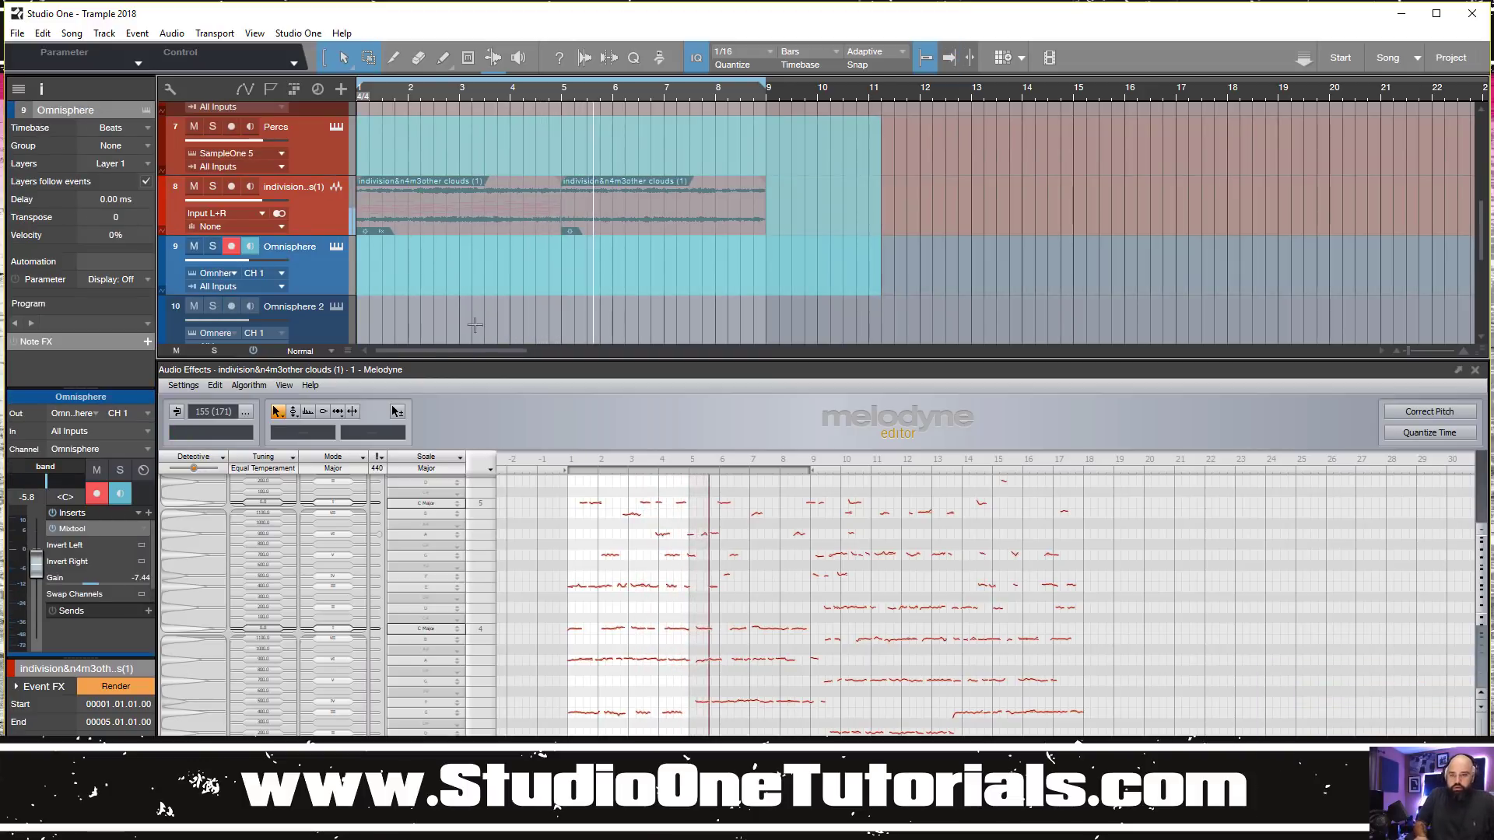
{"action": "key", "text": "1"}
{"action": "left_click", "coordinate": [497, 224]}
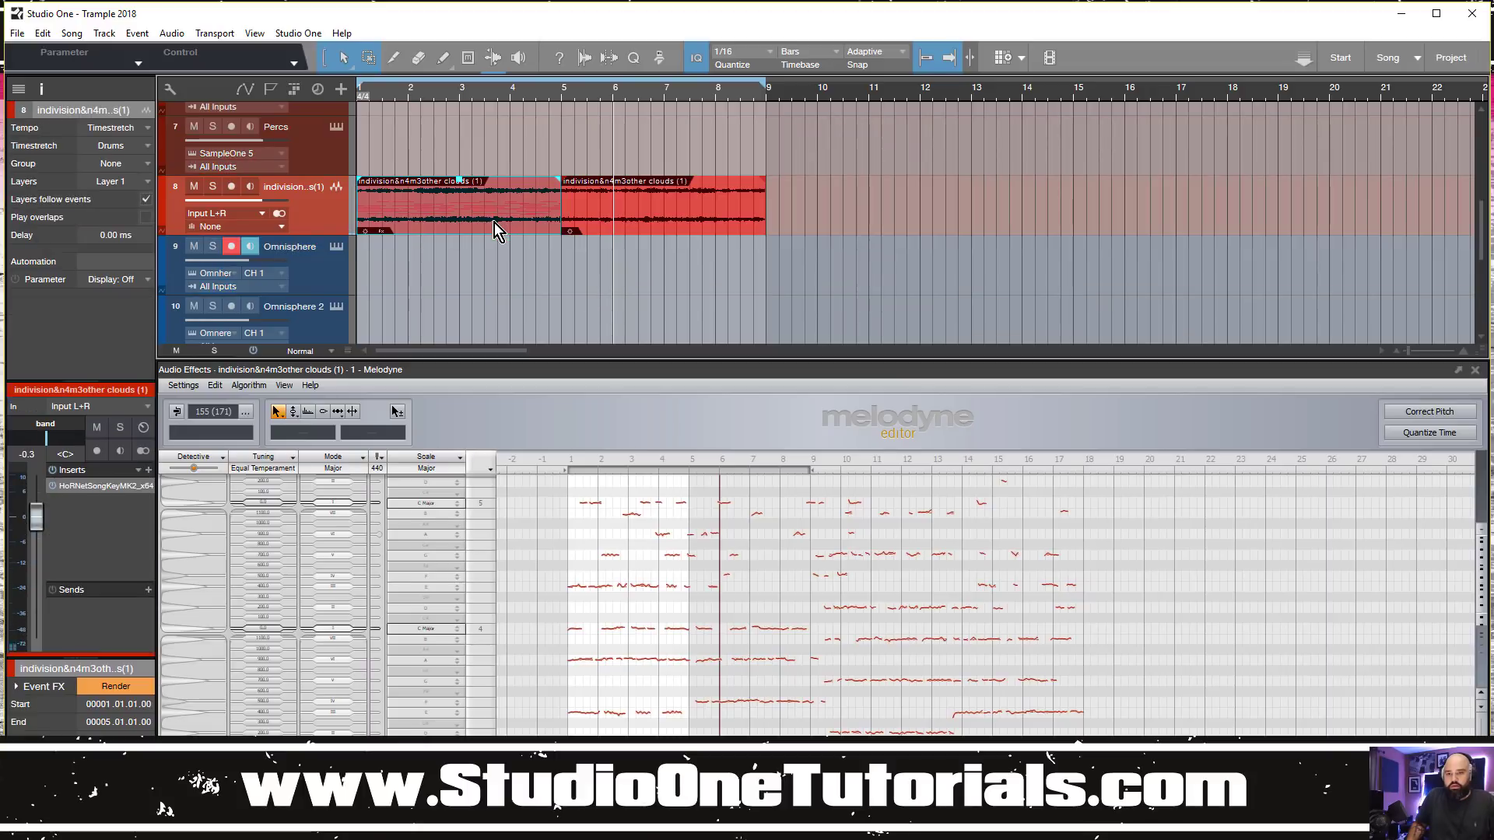
{"action": "key", "text": "ctrl+z"}
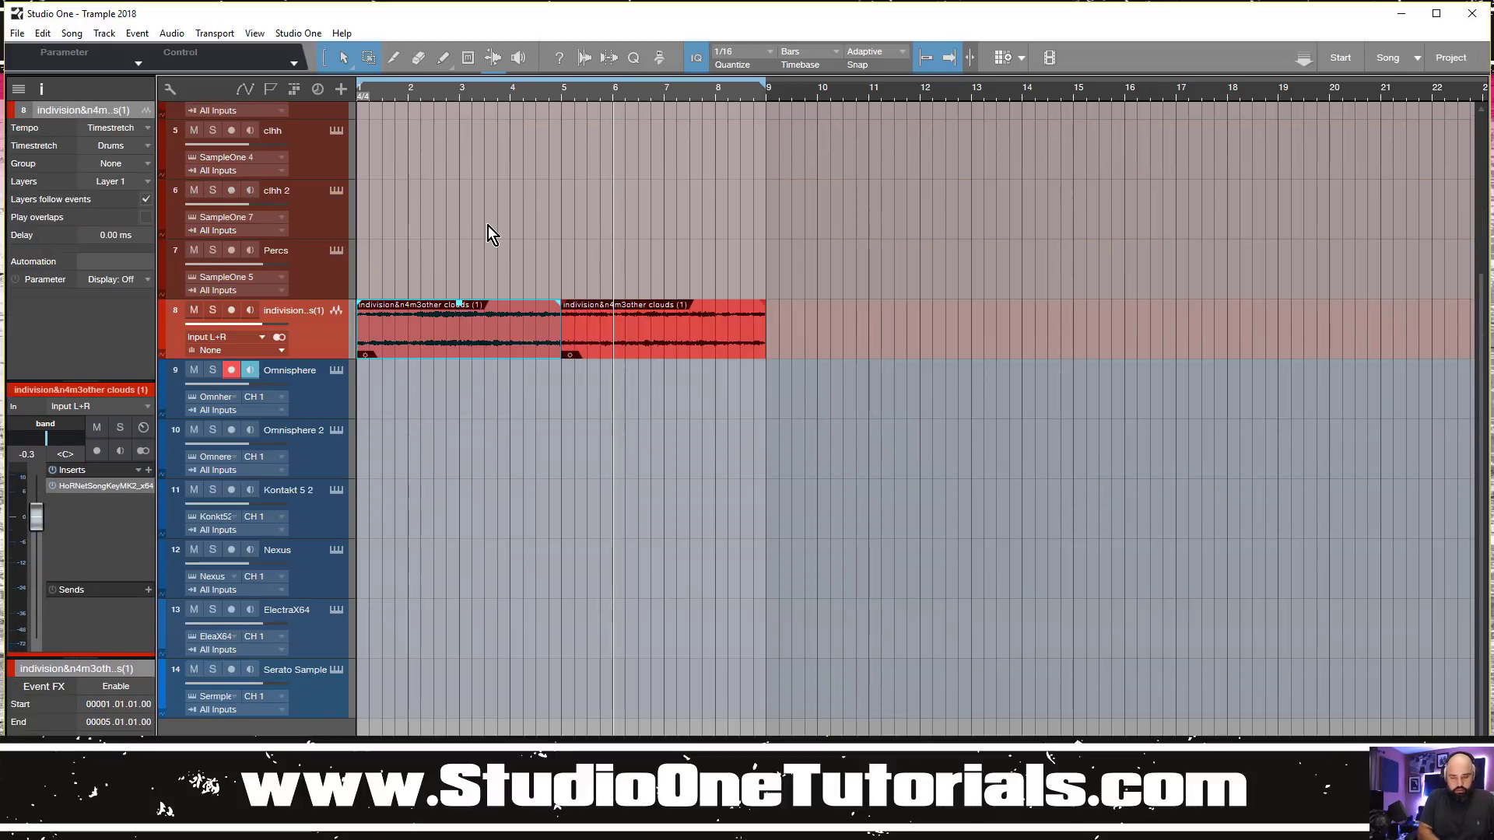
Remove the HoRNetSongKeyMK2 insert from the sample track and shorten the loop range to end at bar 5
{"action": "key", "text": "comma"}
{"action": "key", "text": "space"}
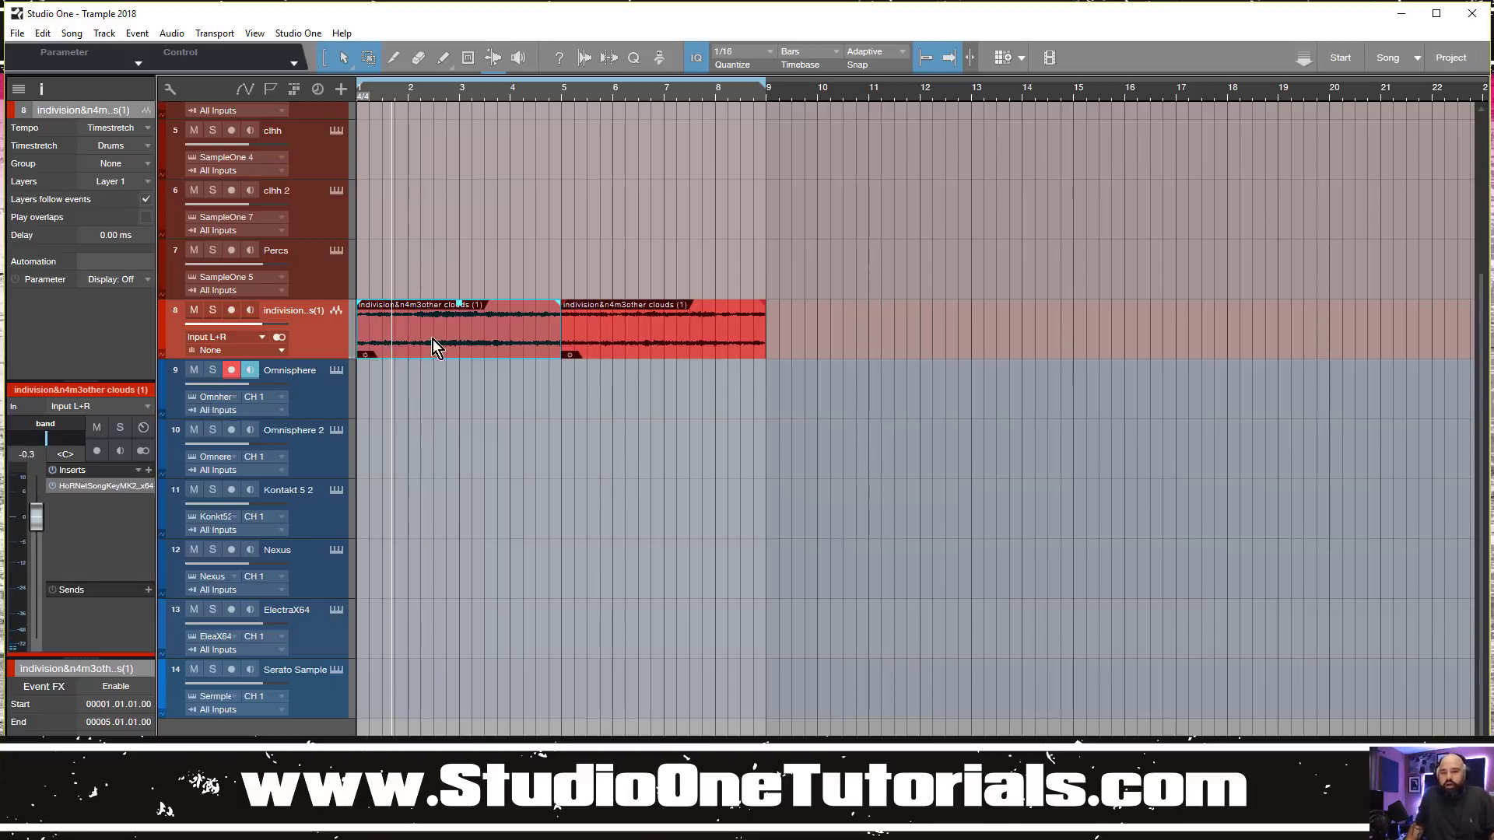
{"action": "right_click", "coordinate": [129, 491]}
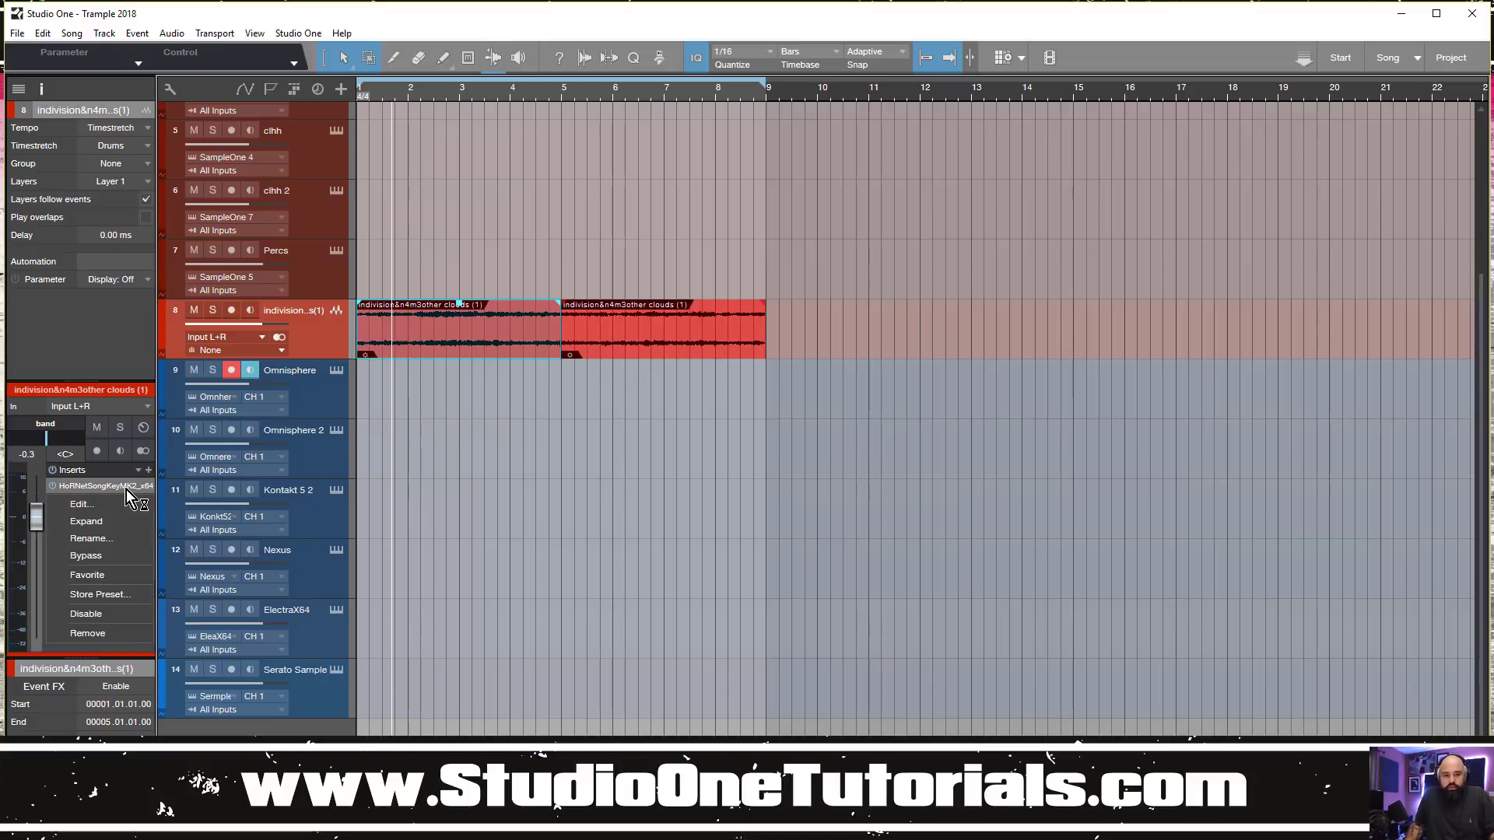
{"action": "left_click", "coordinate": [118, 632]}
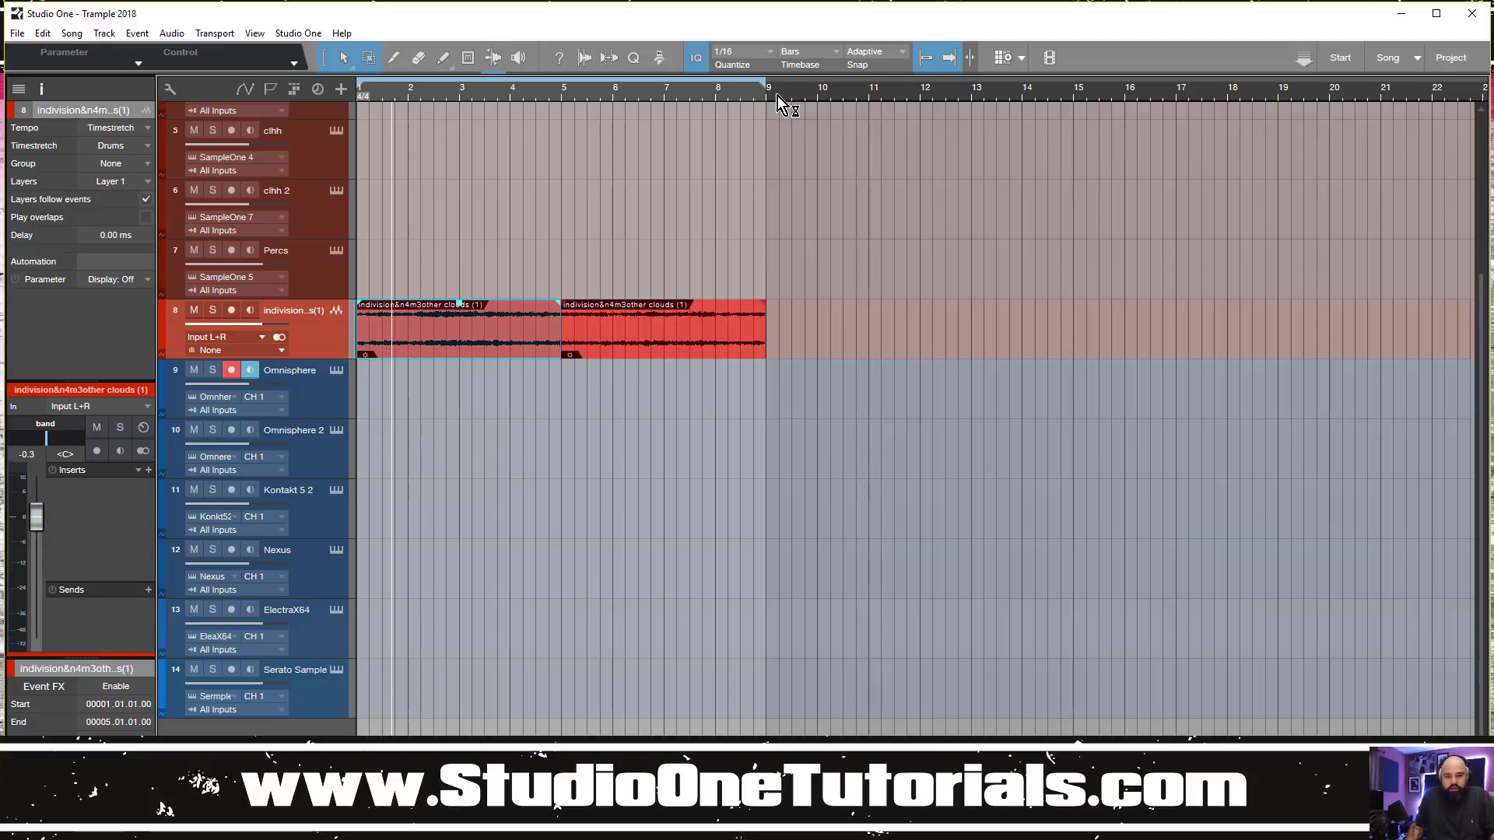
{"action": "left_click_drag", "start_coordinate": [766, 82], "coordinate": [559, 130]}
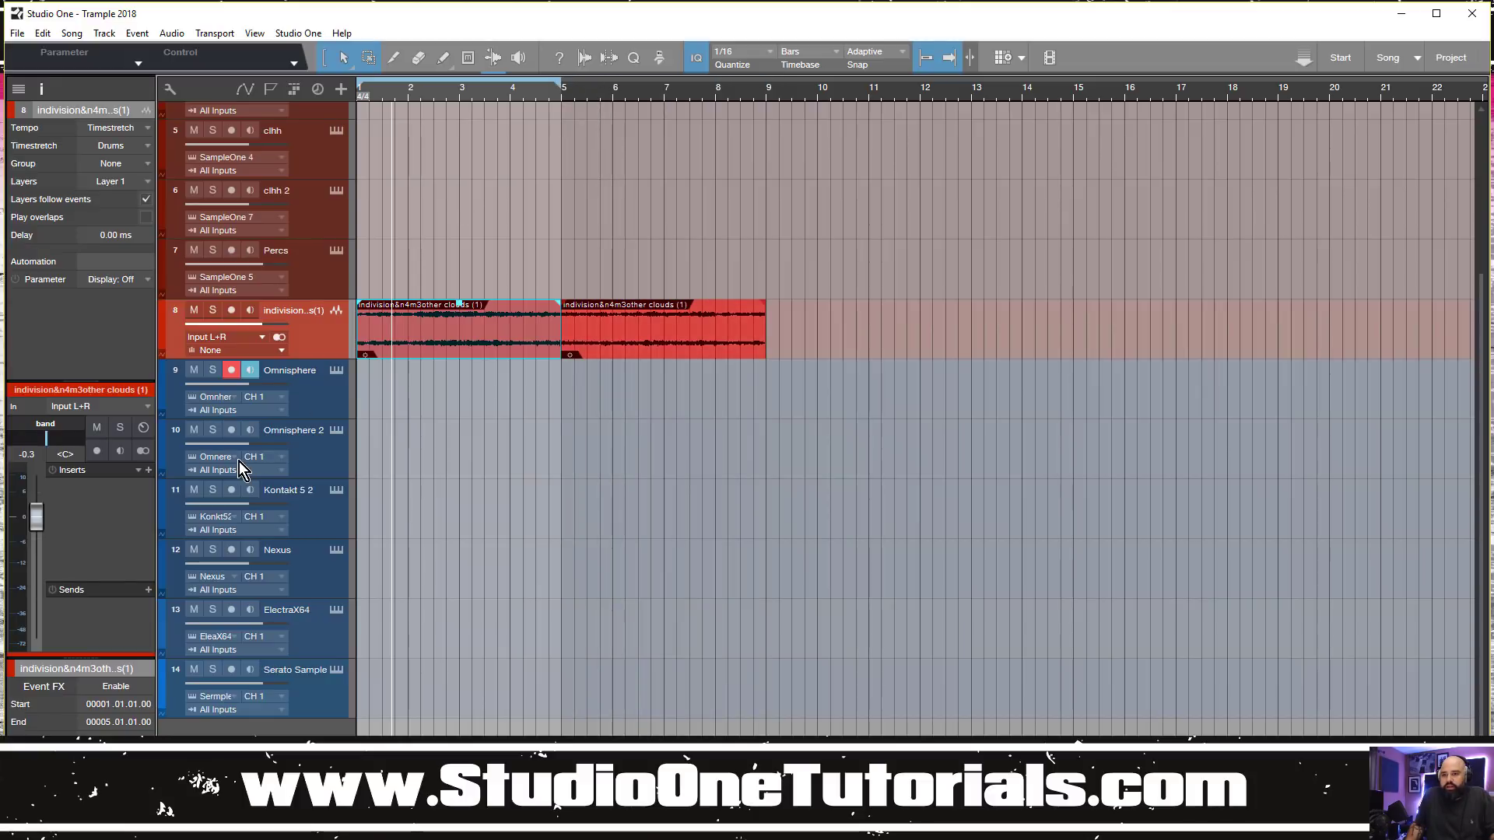
Insert the Cableguys HalfTime-64bit effect on the sample track
{"action": "left_click", "coordinate": [148, 470]}
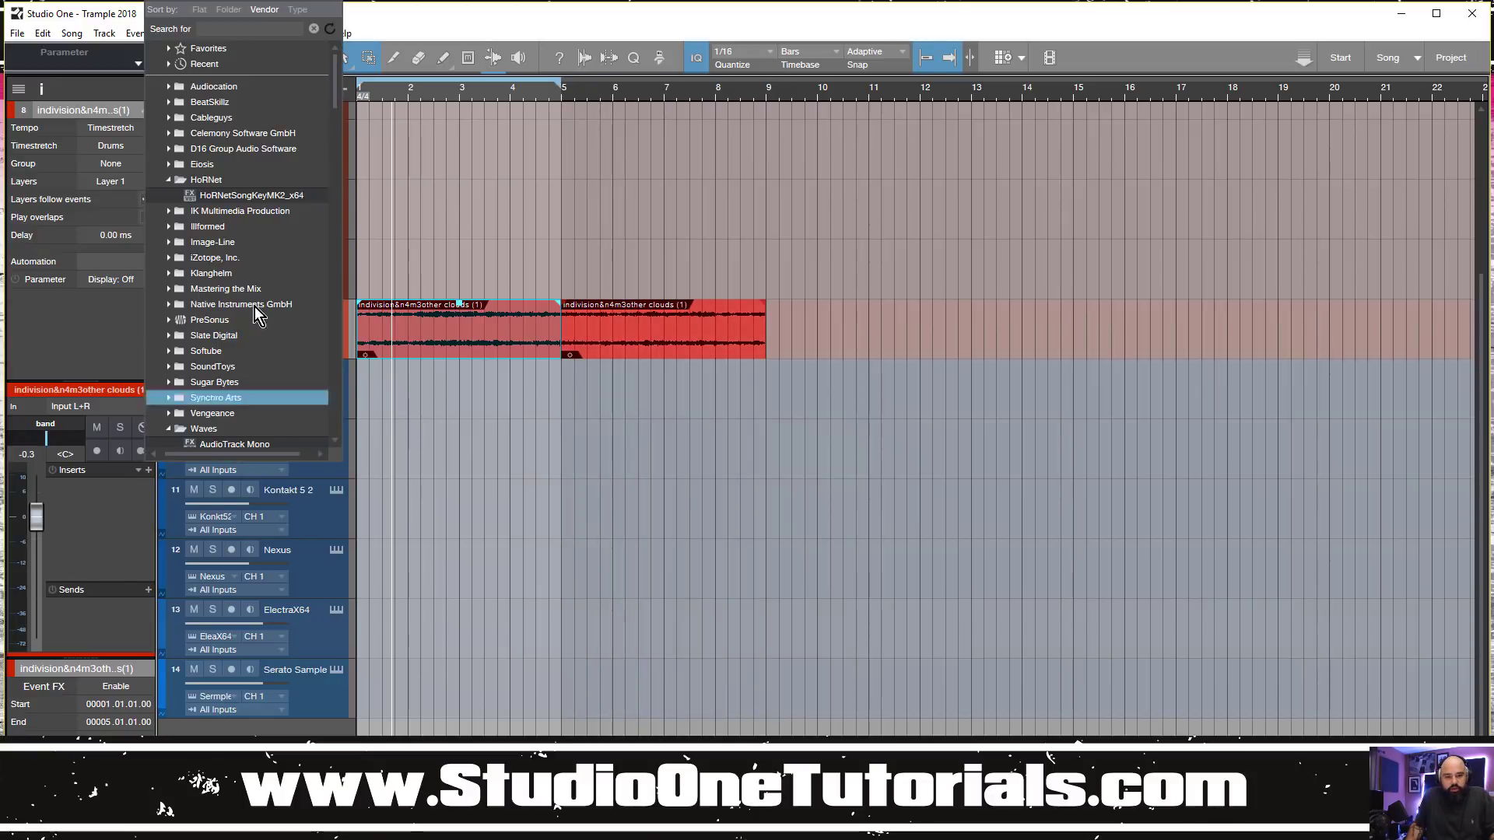
{"action": "left_click", "coordinate": [169, 179]}
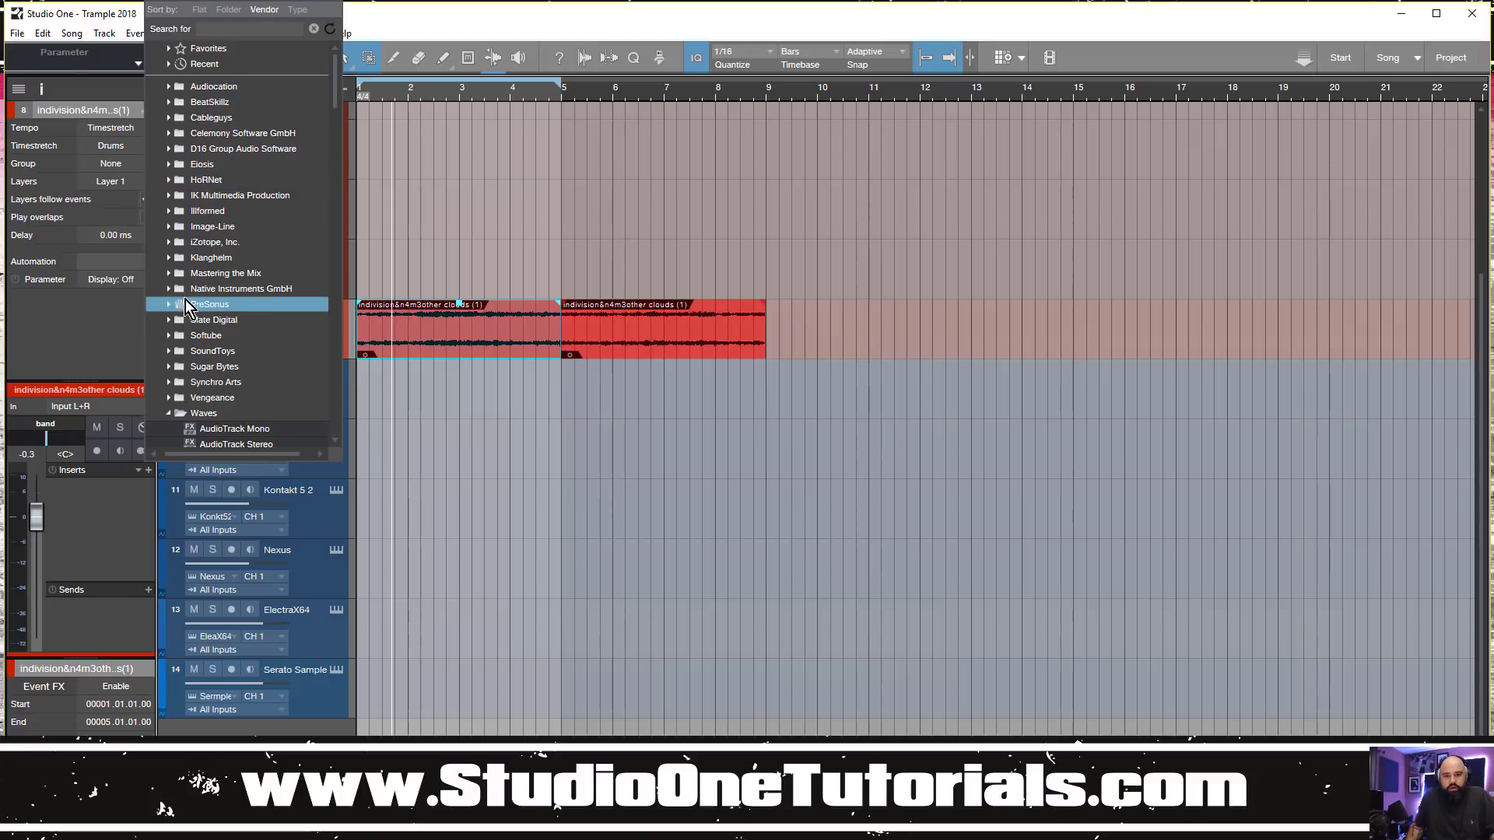
{"action": "left_click", "coordinate": [167, 119]}
{"action": "left_click", "coordinate": [187, 134]}
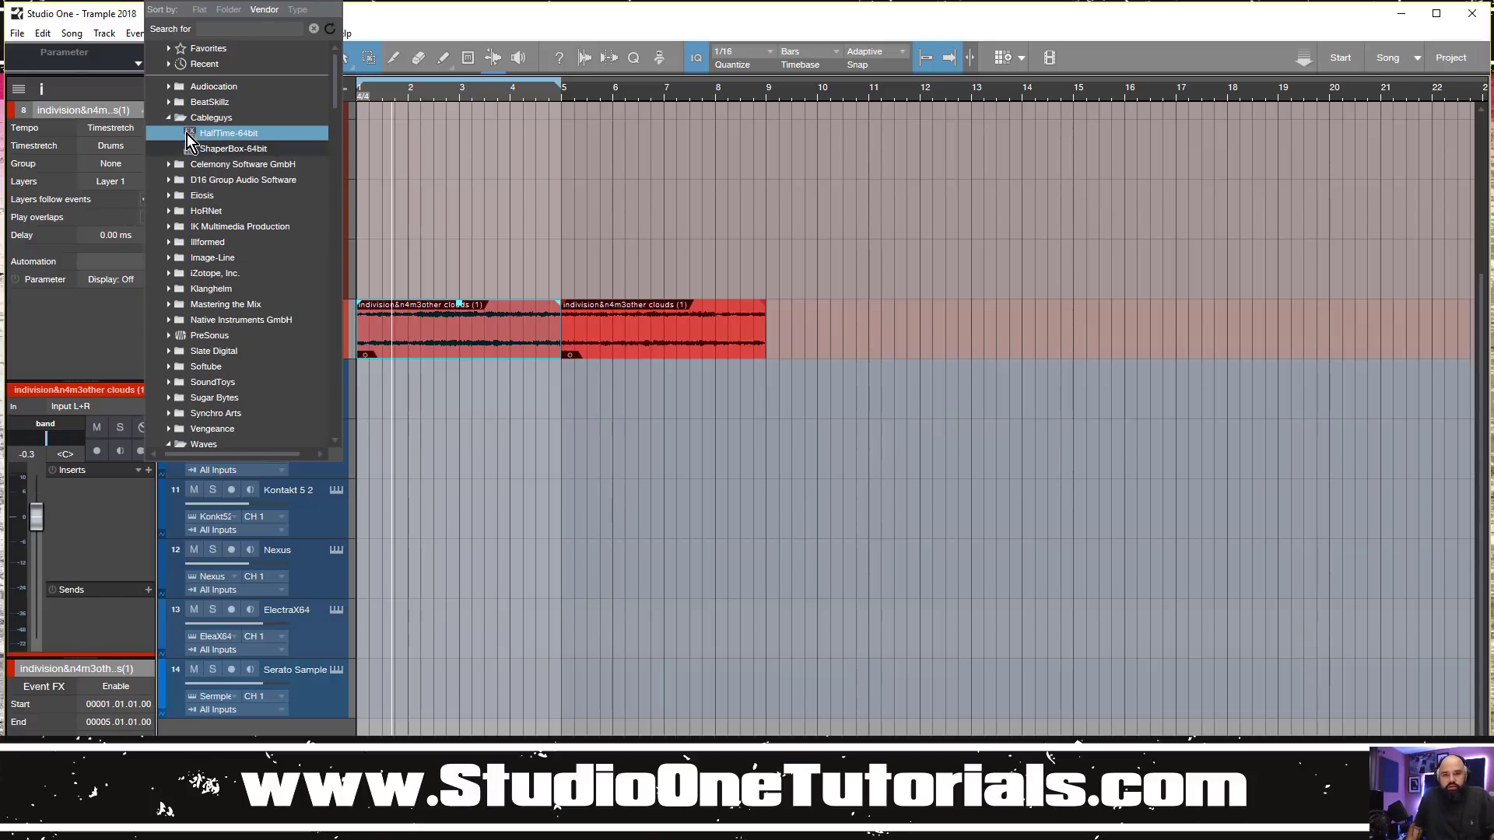
{"action": "double_click", "coordinate": [189, 135]}
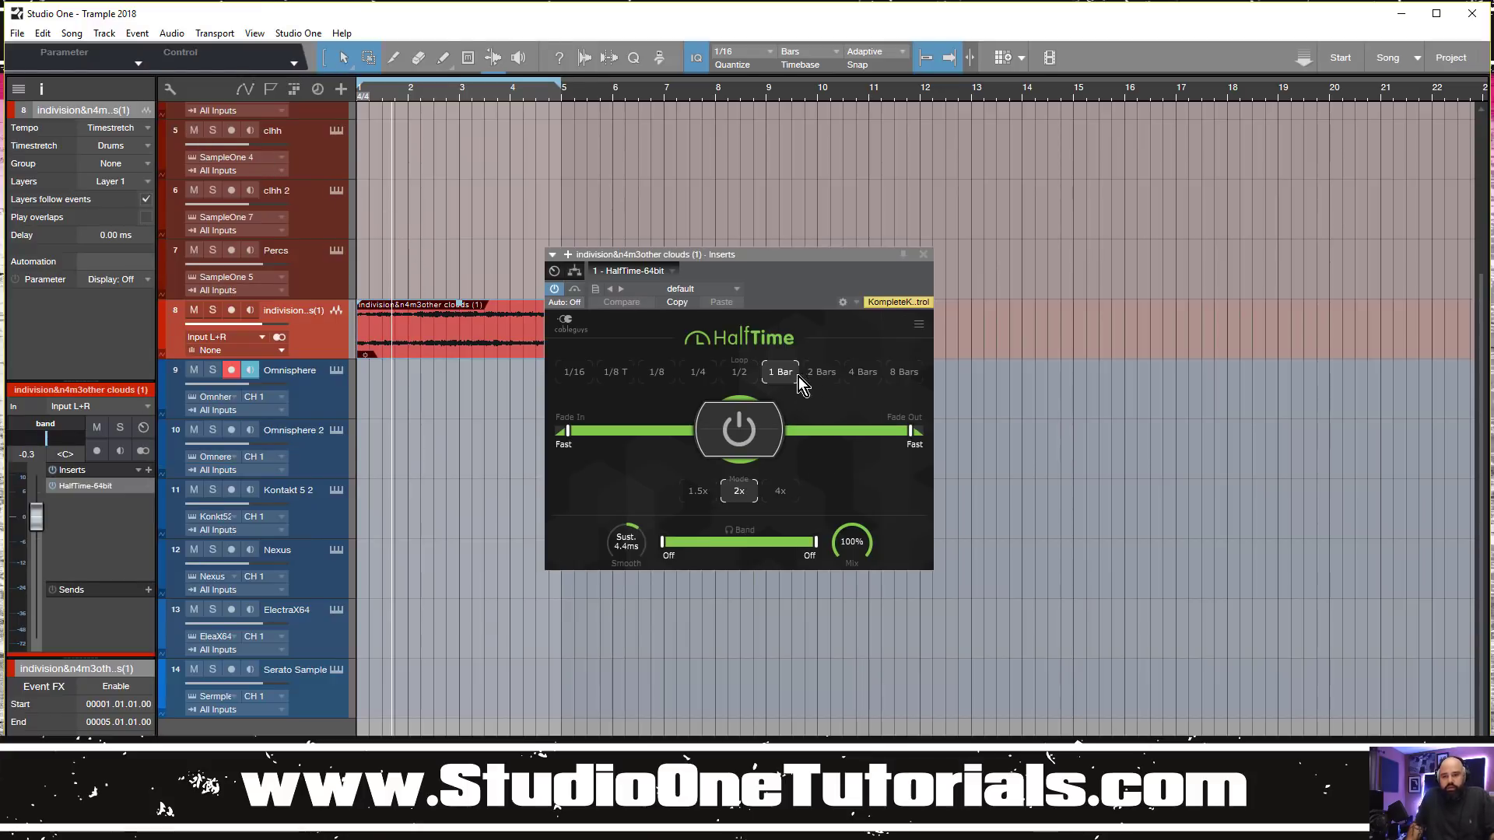
Set HalfTime's loop to 2 Bars and Smooth to about FX 451 ms, audition the result and close the plug-in window
{"action": "left_click", "coordinate": [822, 373]}
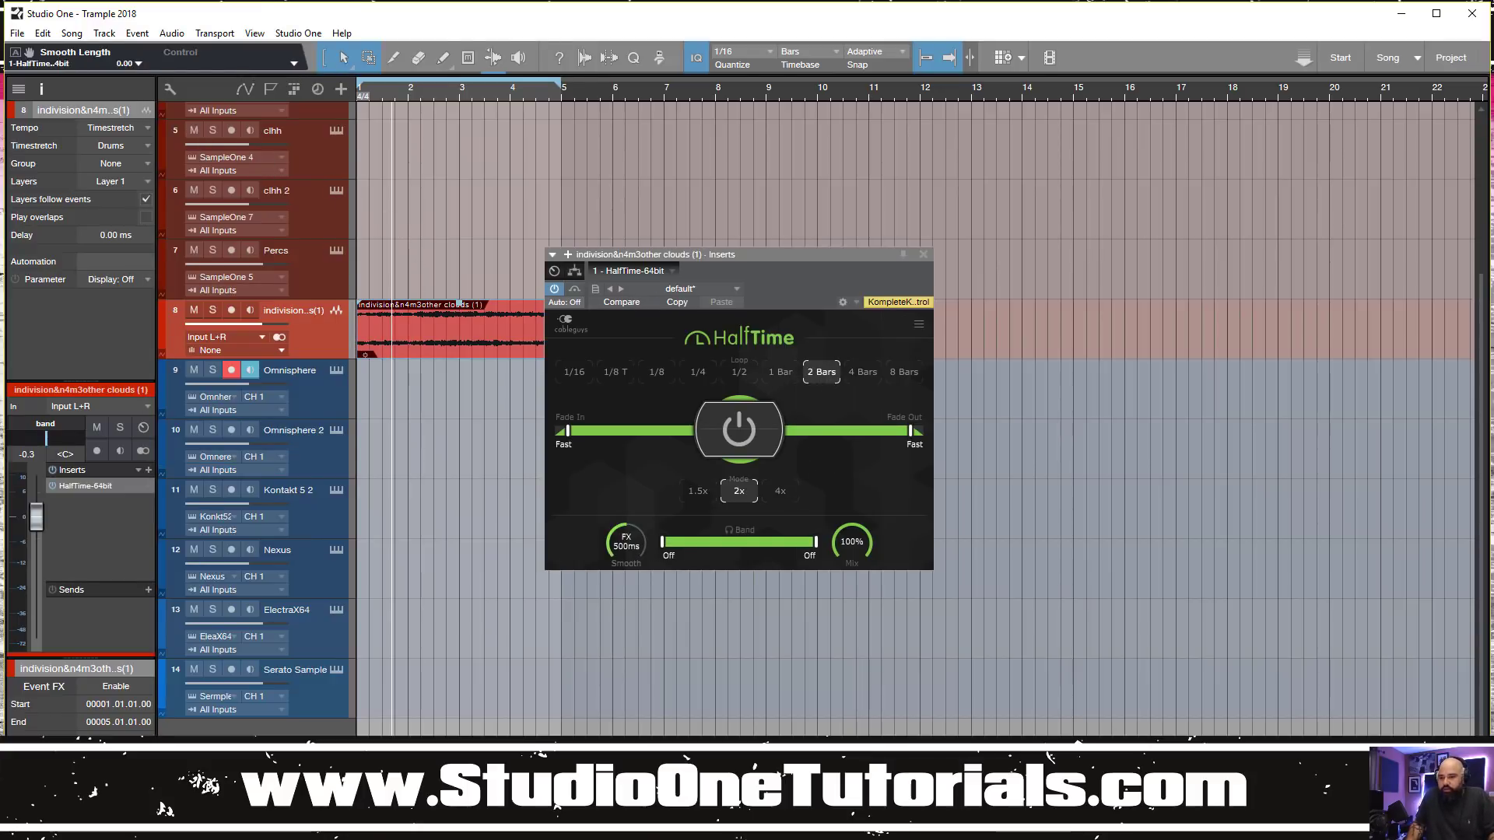
{"action": "key", "text": "space"}
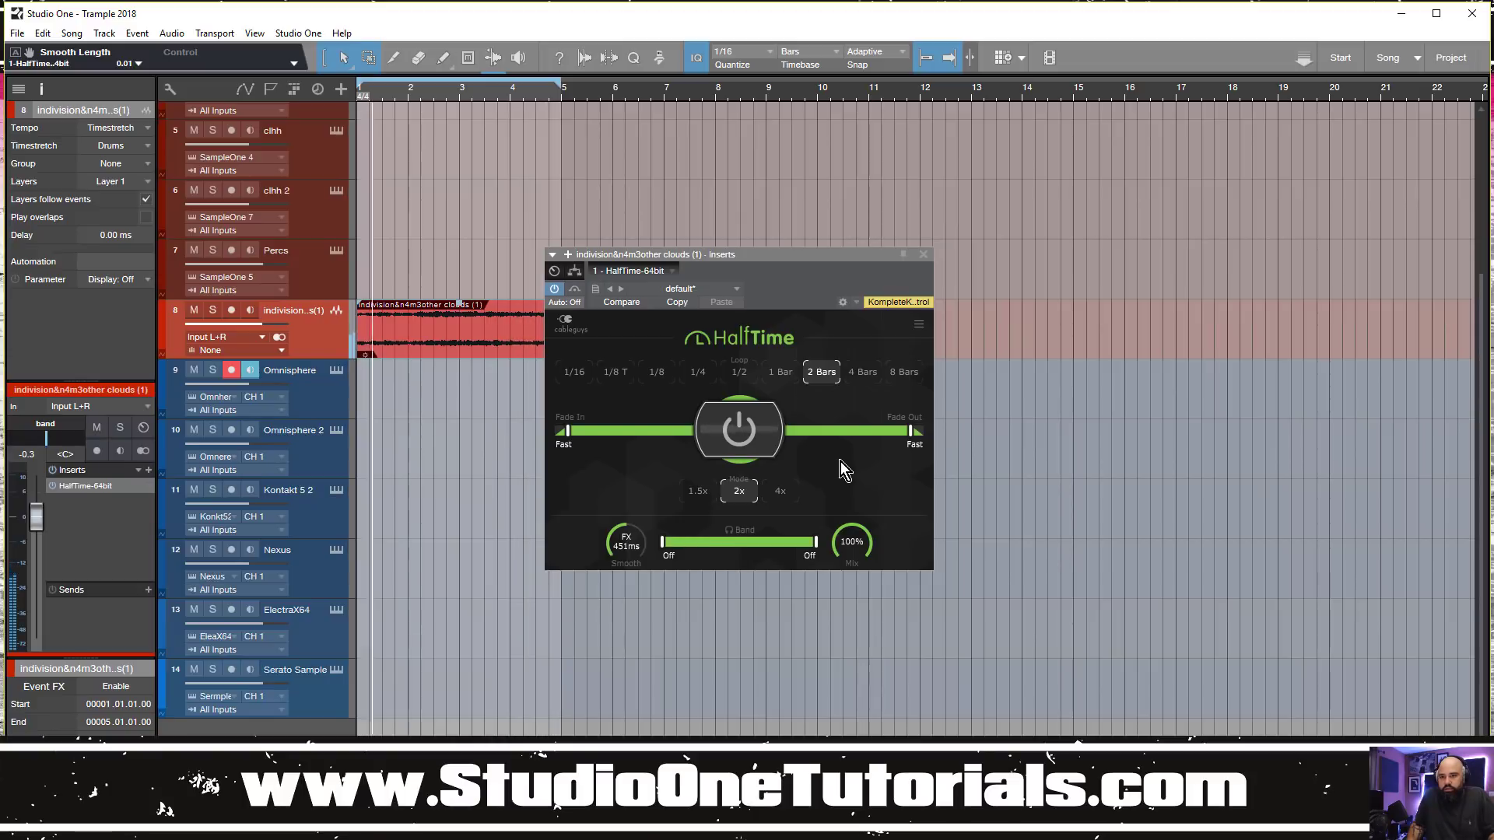
{"action": "left_click", "coordinate": [925, 256]}
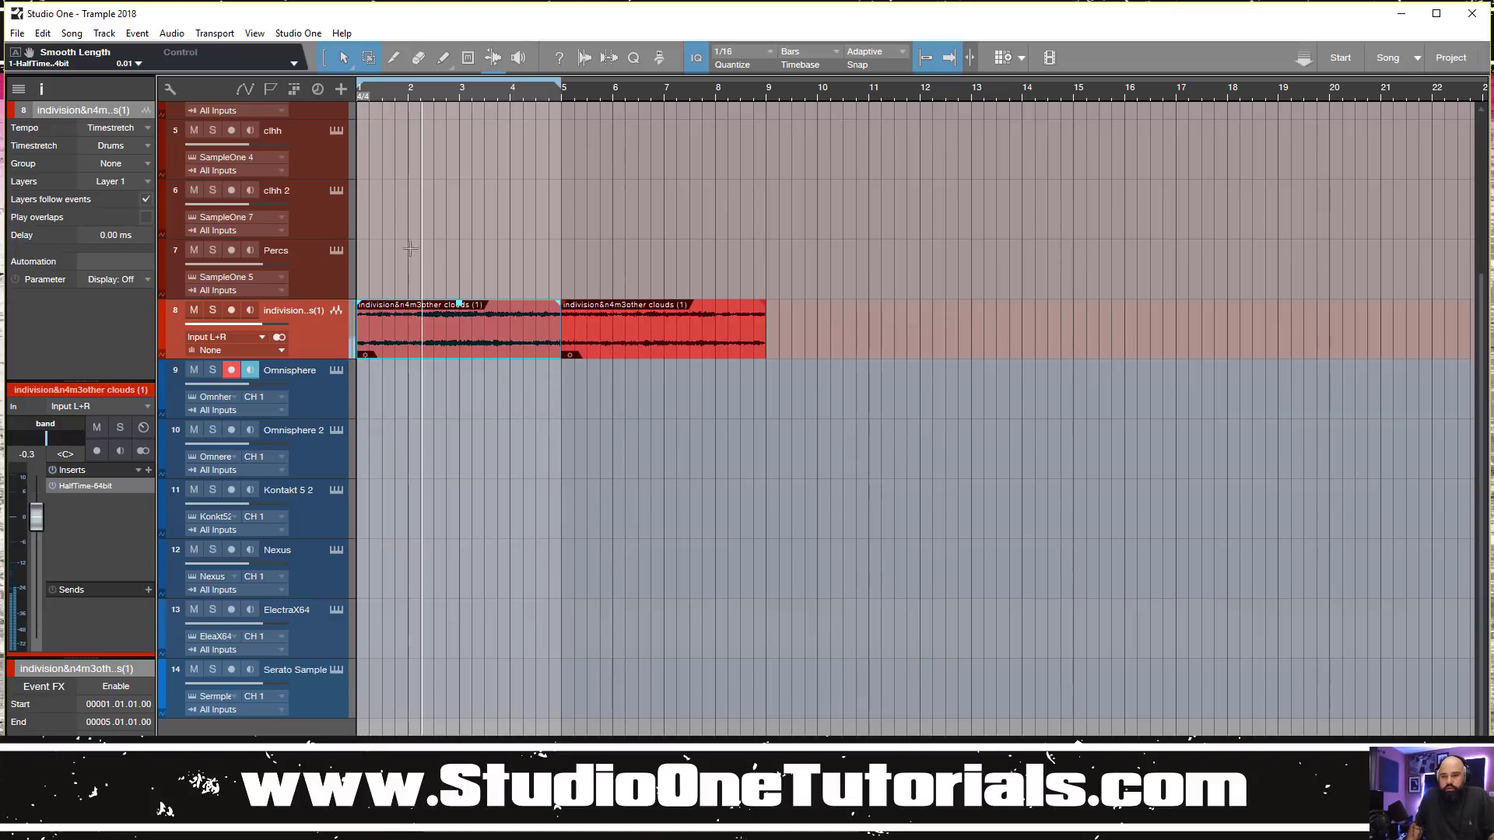
Create an empty four-bar part on the snr track from bar 1 to 5 and open it fully visible in the note editor
{"action": "scroll", "coordinate": [428, 179], "scroll_direction": "right", "scroll_amount": 2}
{"action": "scroll", "coordinate": [424, 183], "scroll_direction": "left", "scroll_amount": 2}
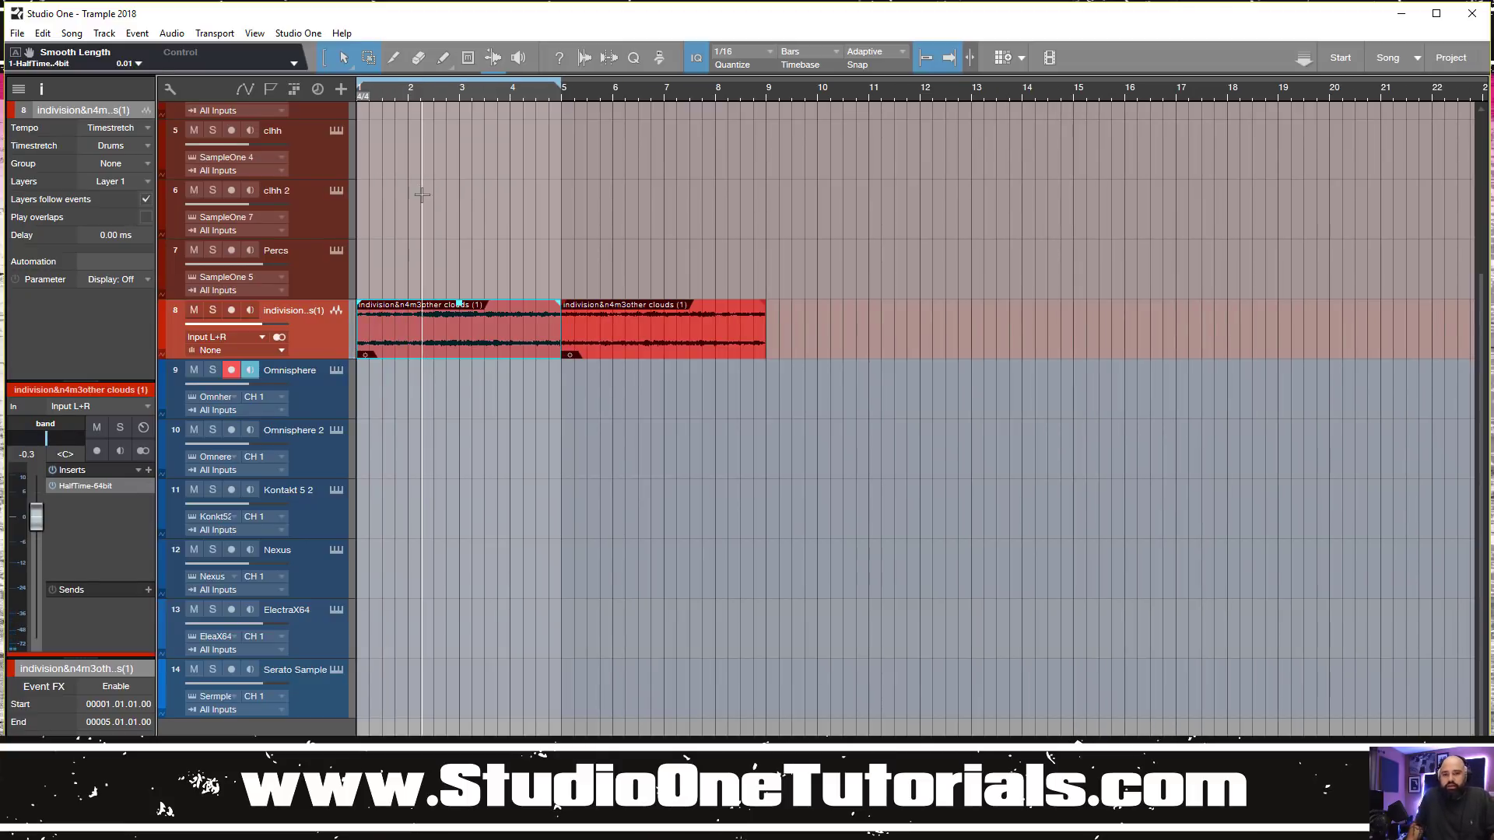
{"action": "scroll", "coordinate": [418, 201], "scroll_direction": "down", "scroll_amount": 1}
{"action": "scroll", "coordinate": [413, 199], "scroll_direction": "down", "scroll_amount": 2}
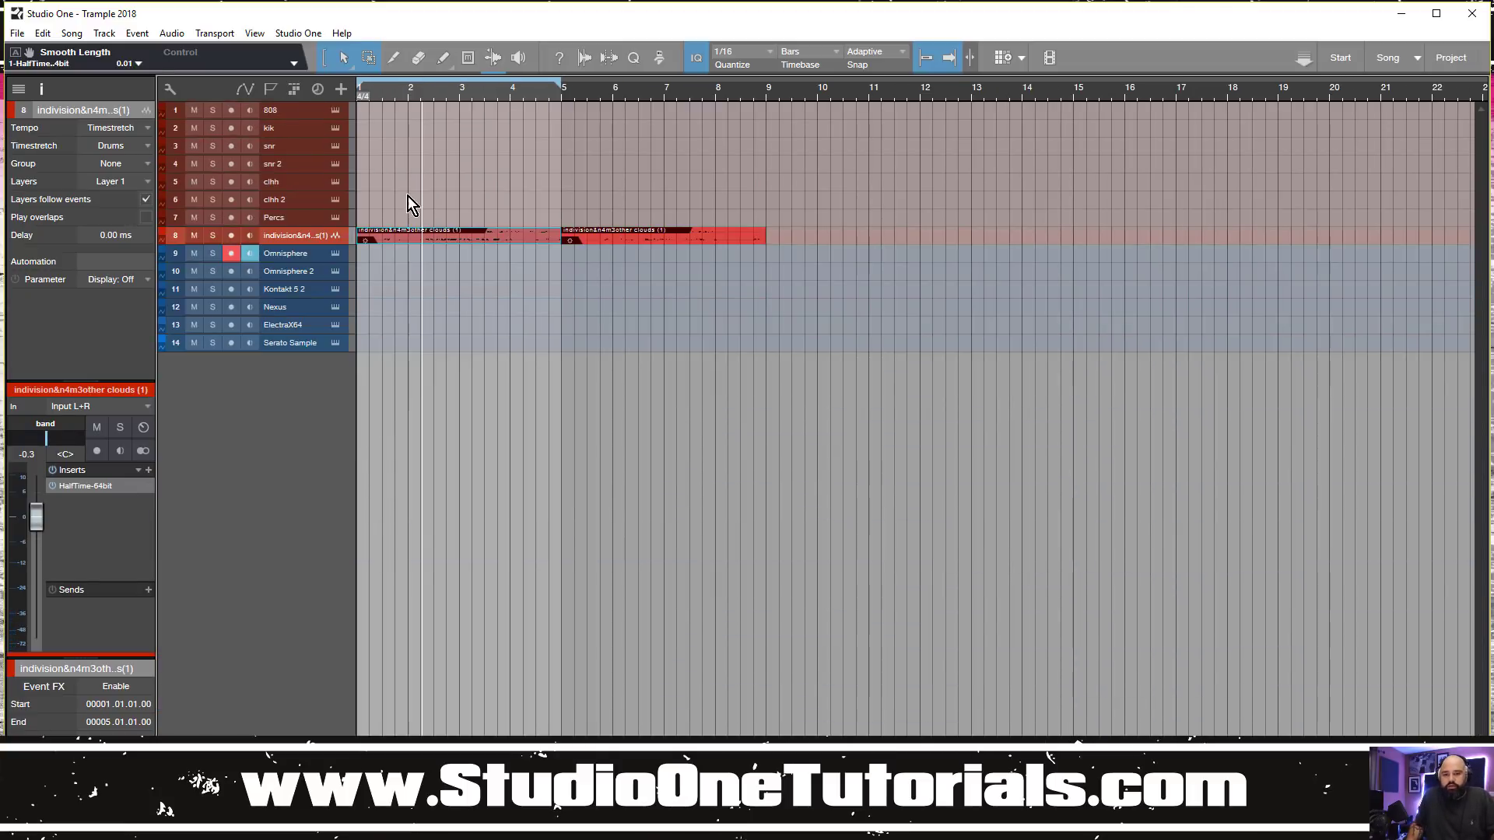
{"action": "double_click", "coordinate": [392, 148]}
{"action": "double_click", "coordinate": [389, 148]}
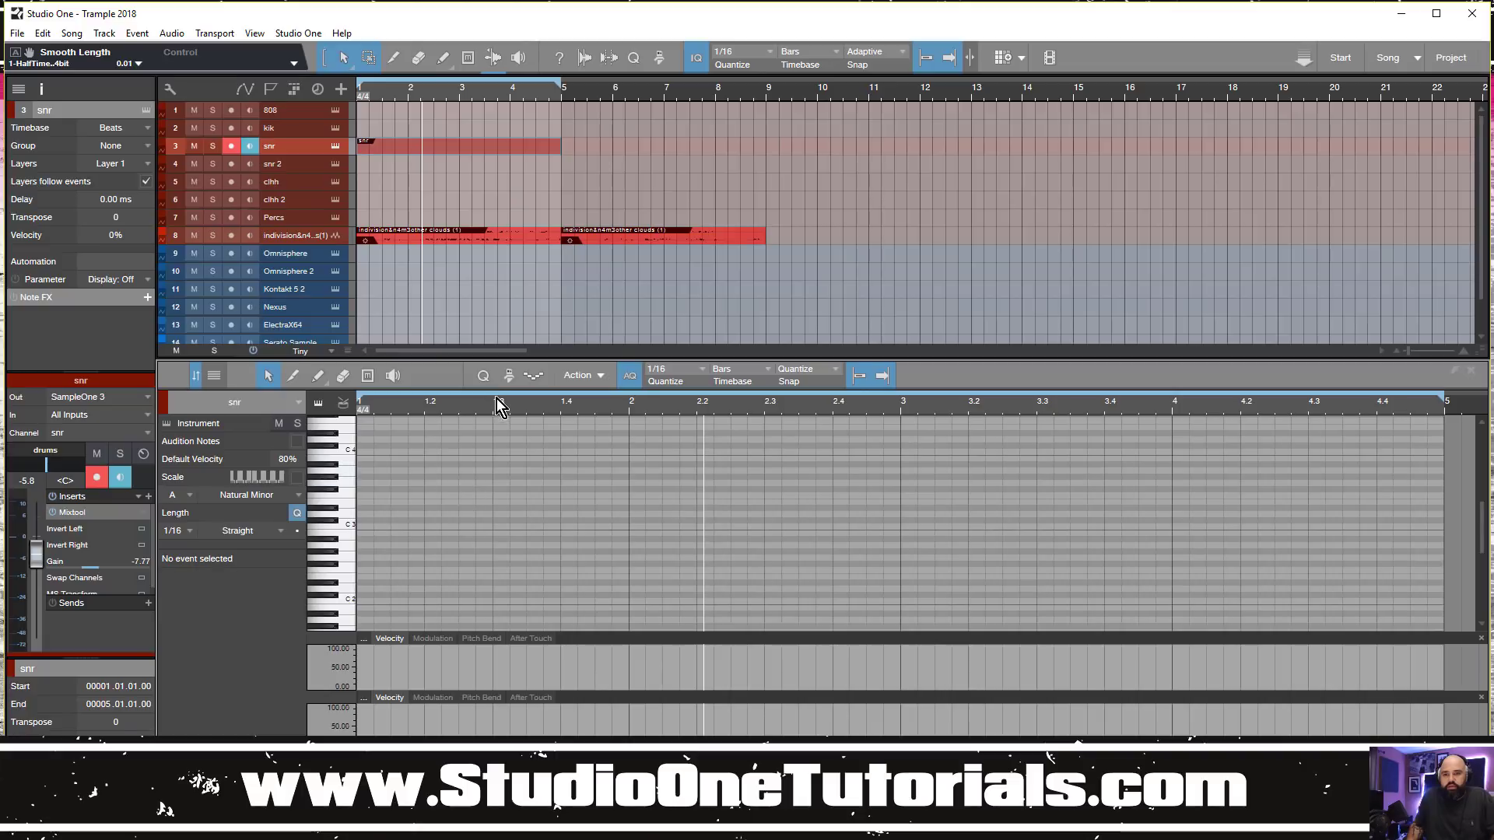
{"action": "key", "text": "w"}
{"action": "key", "text": "w"}
{"action": "key", "text": "w"}
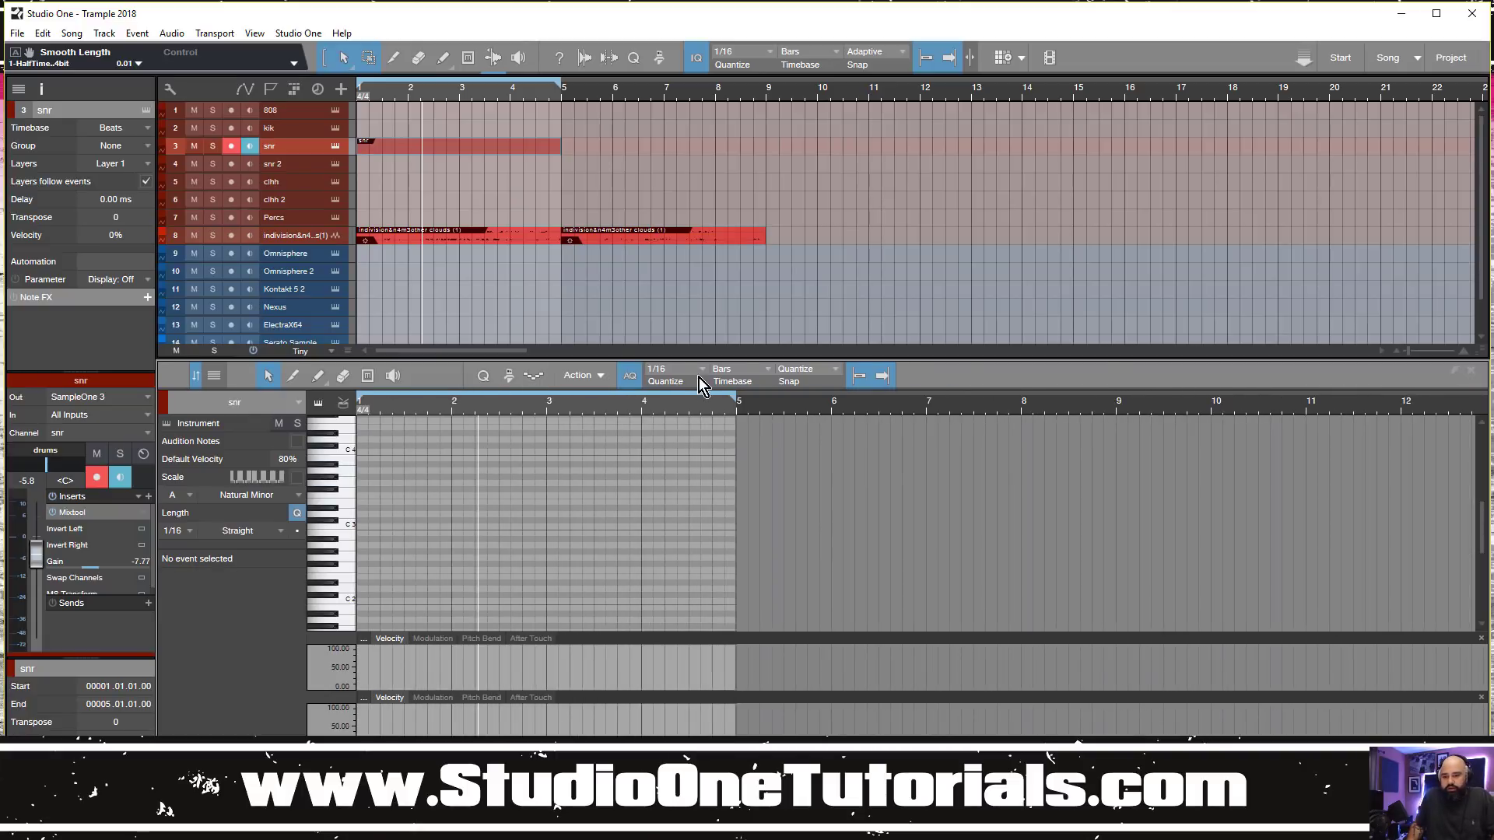
Place kik.mid from the Drums library's A MIDI FOLDER, Future Drums, 03 Vroom 151, on the kik track at bar 1 and start playback
{"action": "key", "text": "F5"}
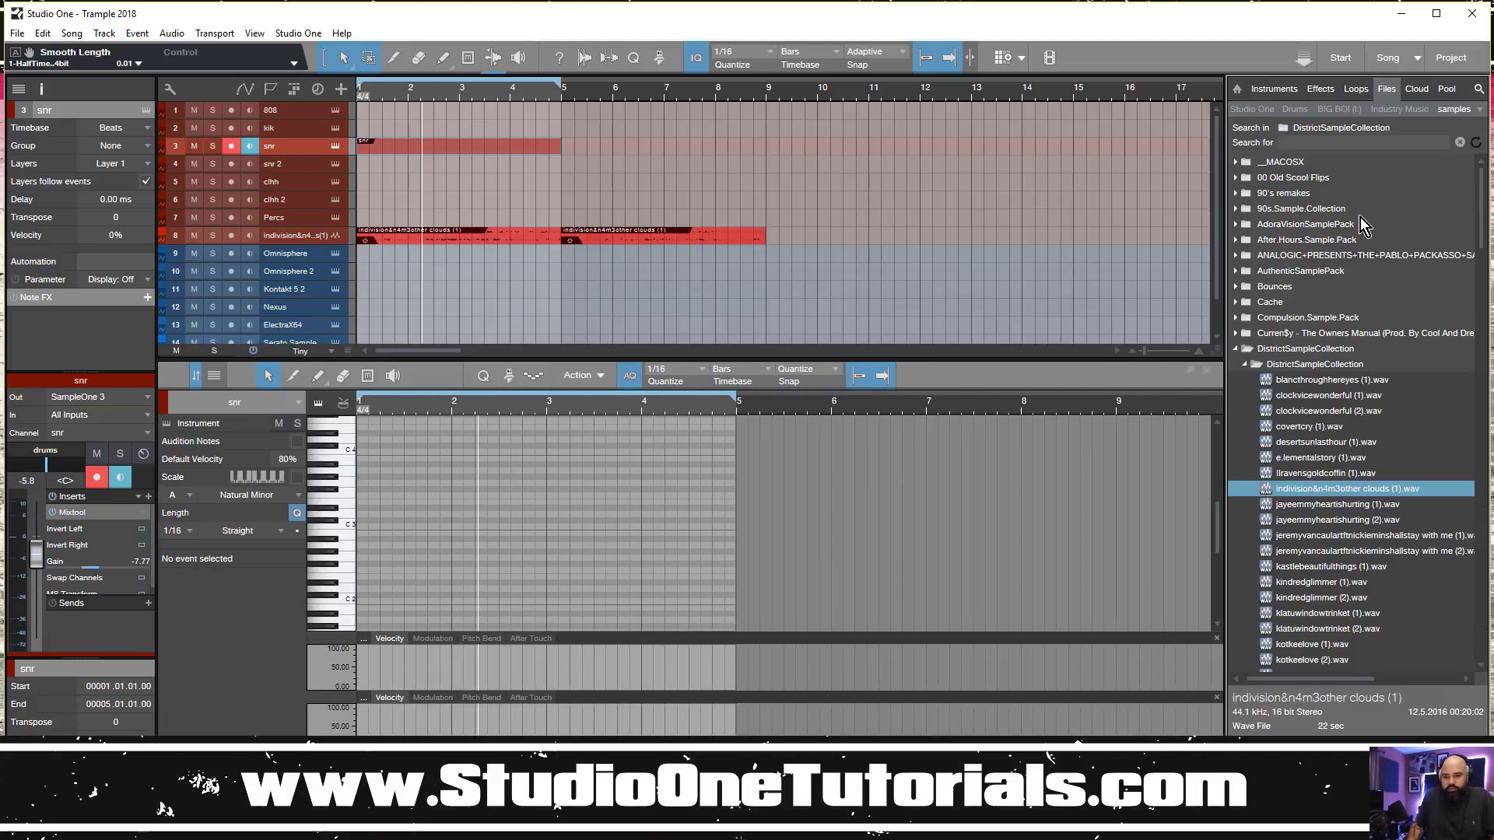
{"action": "left_click", "coordinate": [1235, 349]}
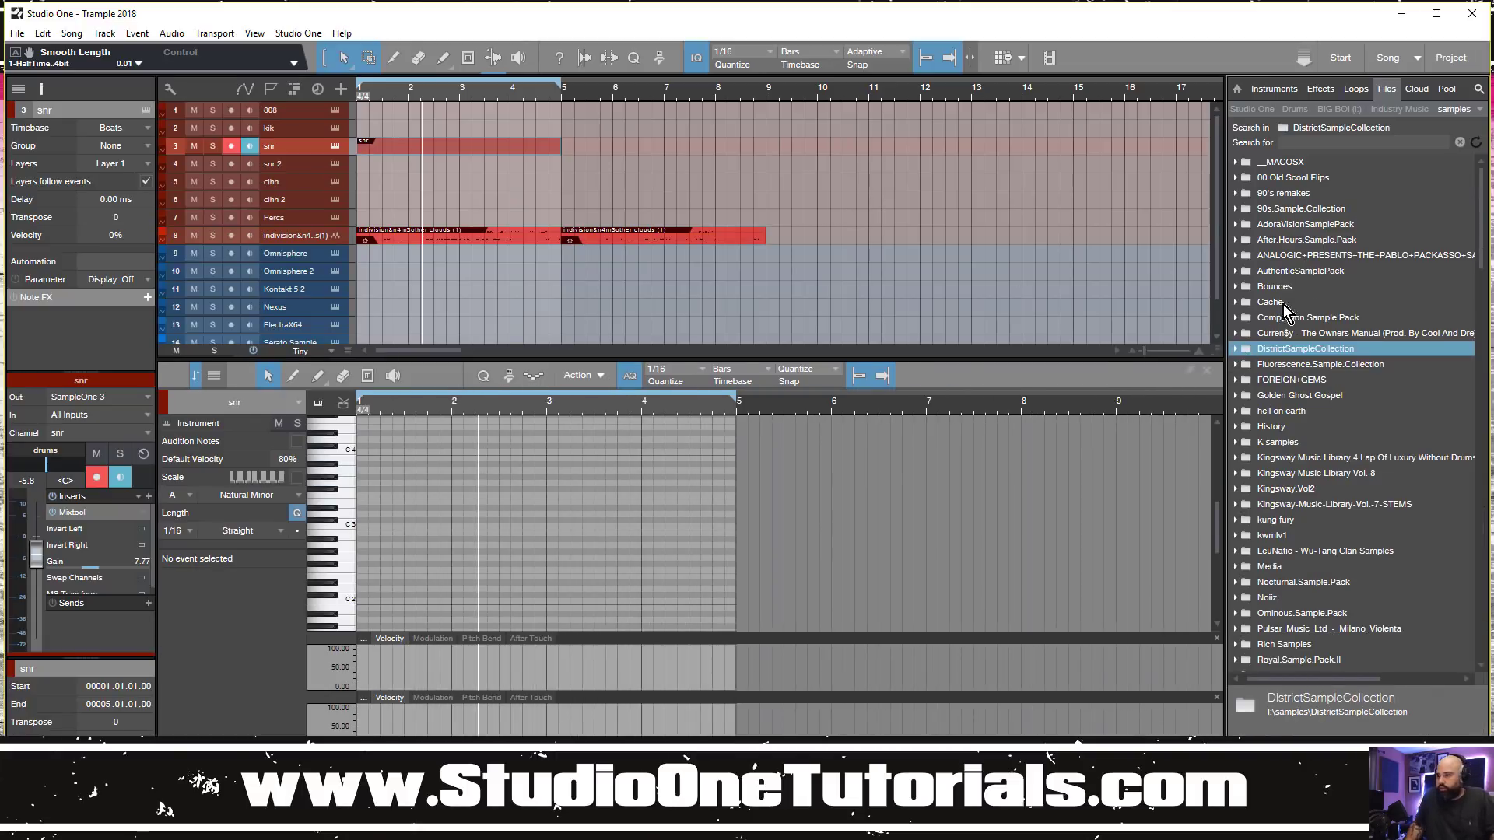
{"action": "left_click", "coordinate": [1479, 110]}
{"action": "left_click", "coordinate": [1360, 160]}
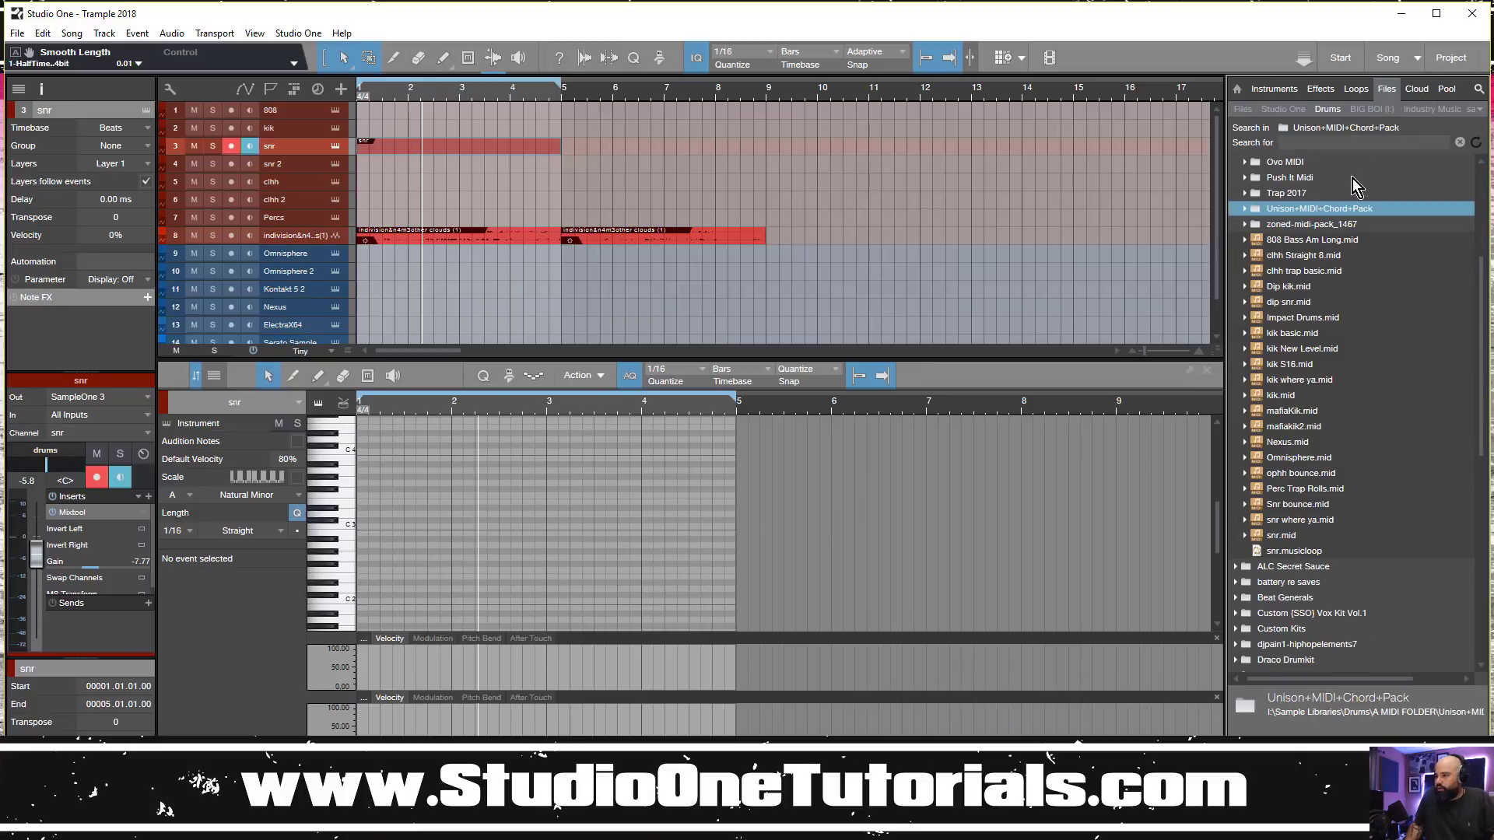
{"action": "scroll", "coordinate": [1259, 226], "scroll_direction": "up", "scroll_amount": 5}
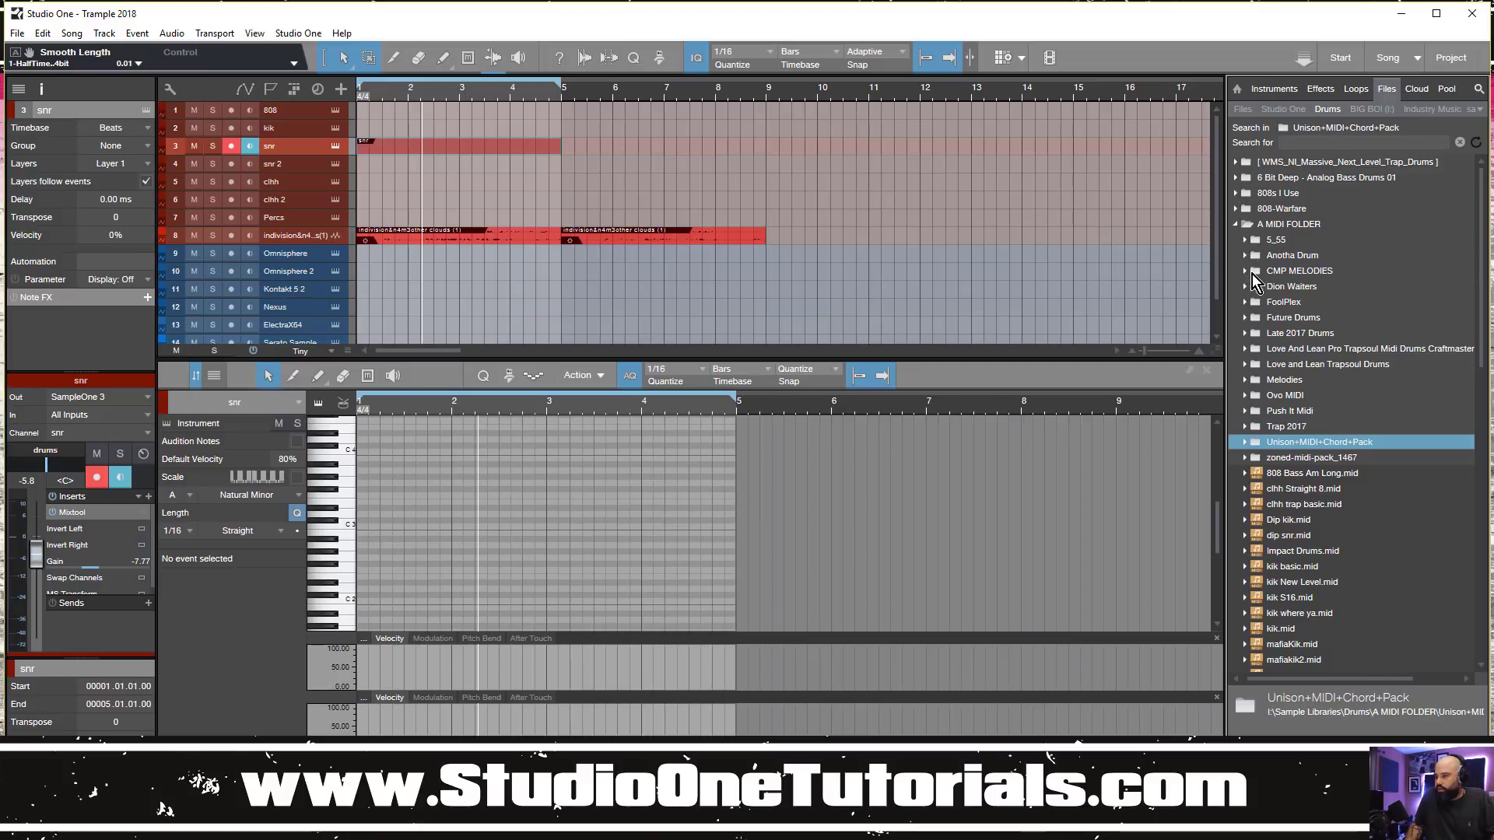
{"action": "left_click", "coordinate": [1245, 318]}
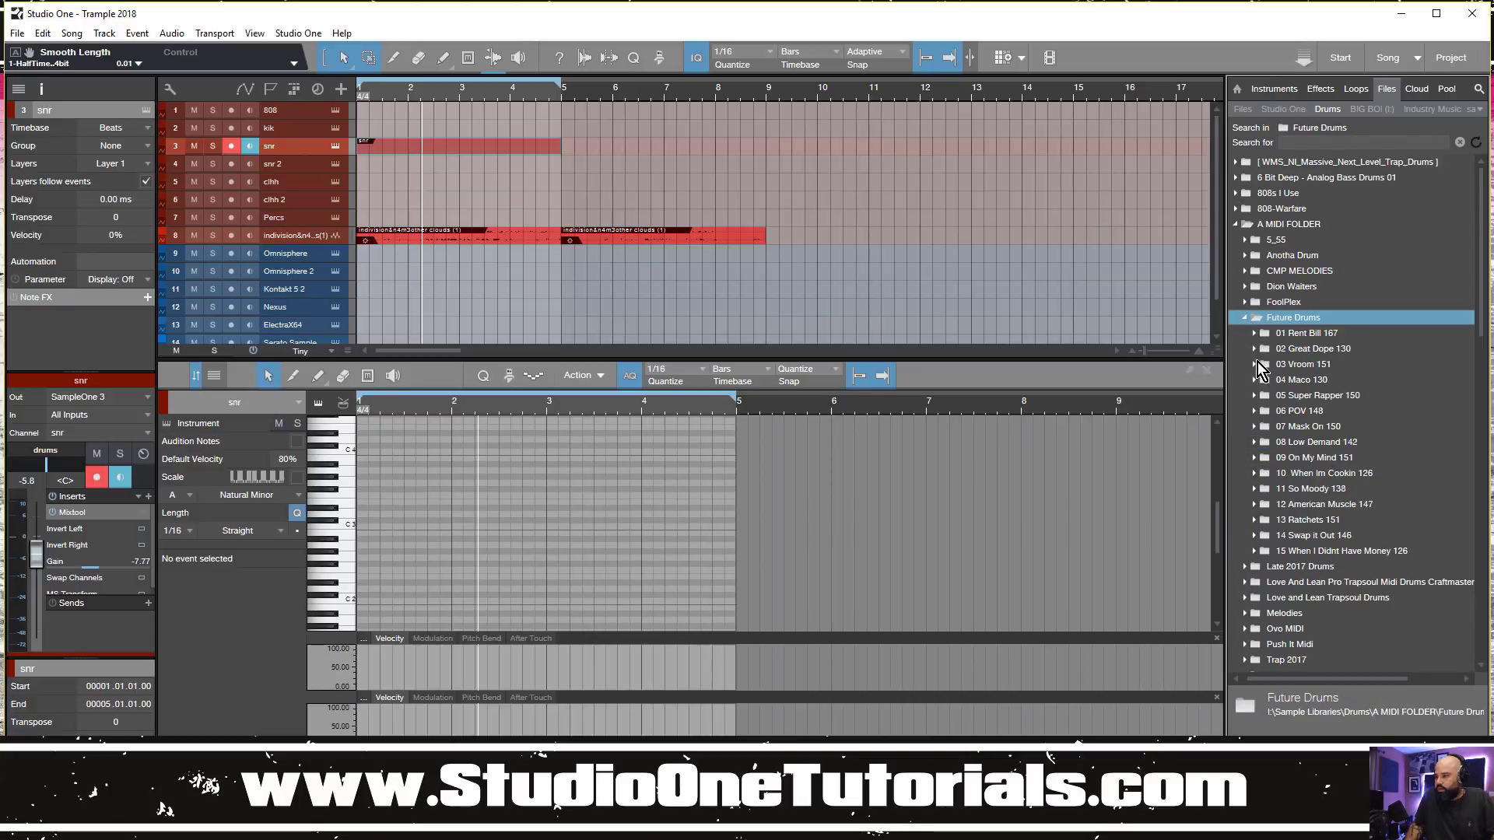
{"action": "left_click", "coordinate": [1256, 365]}
{"action": "left_click_drag", "start_coordinate": [1299, 412], "coordinate": [375, 128]}
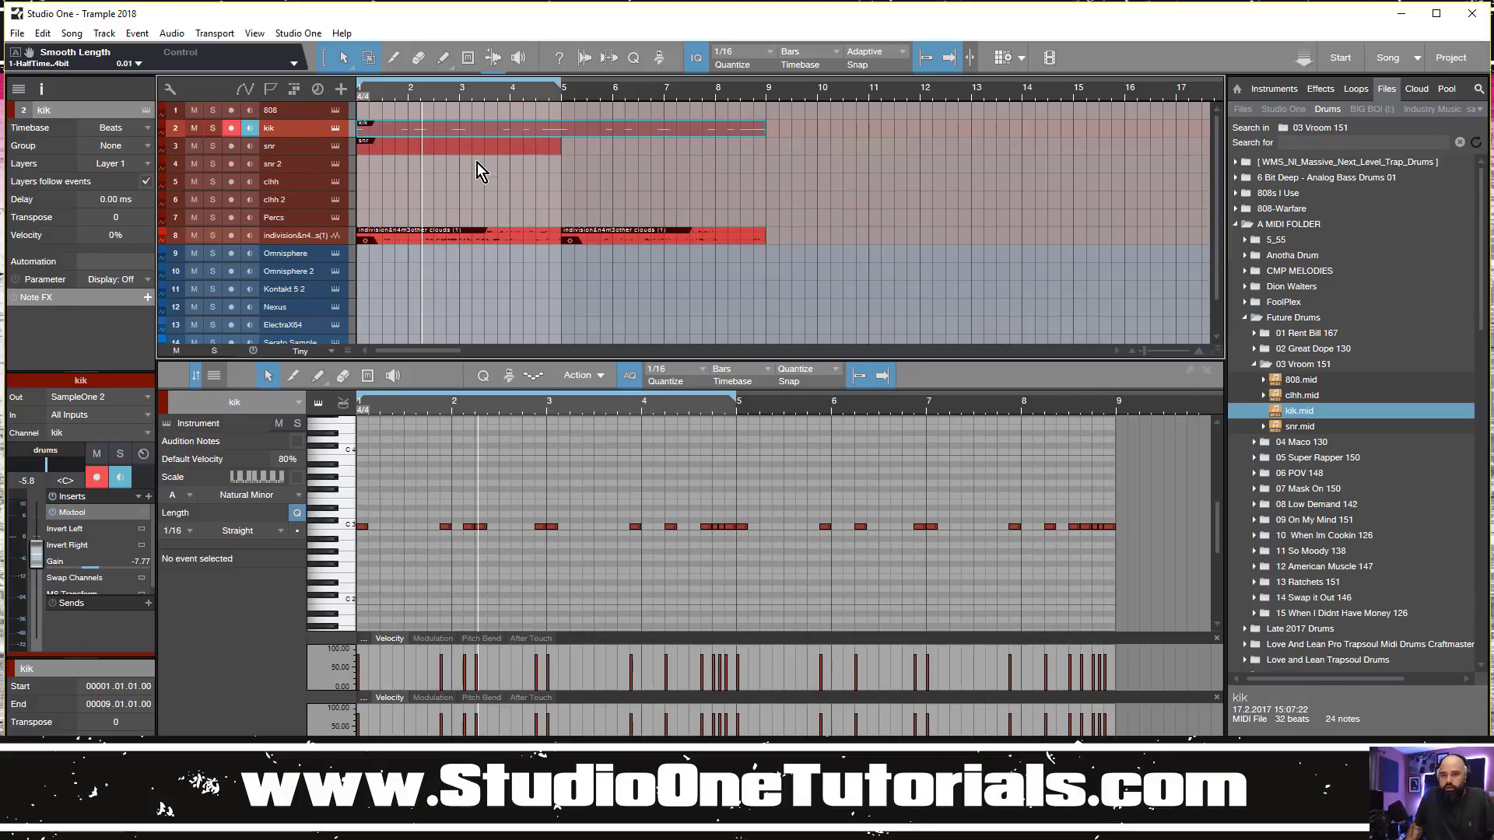
{"action": "key", "text": "space"}
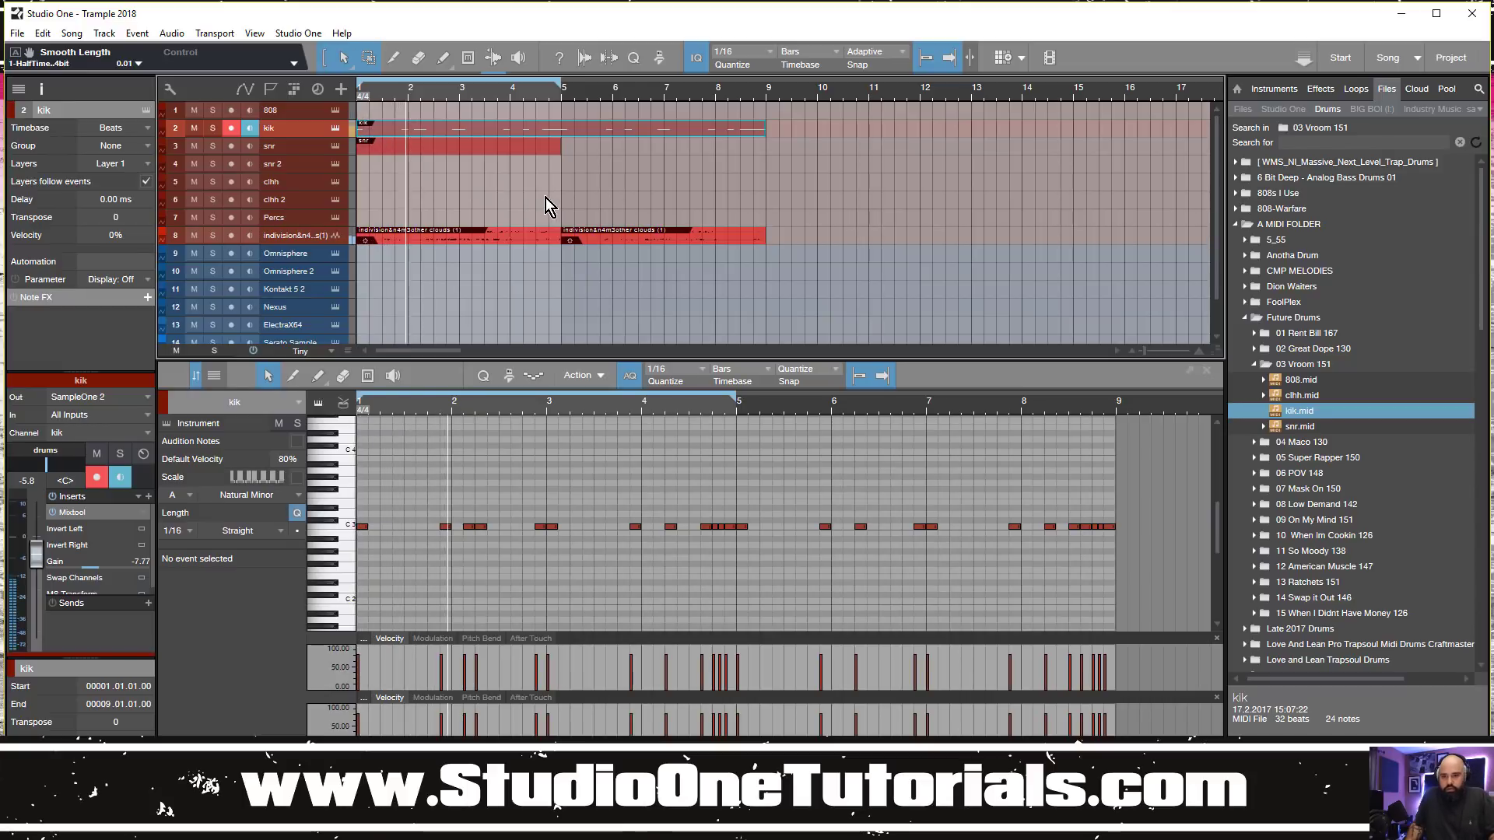
Replace the empty part on the snr track with snr.mid from the 03 Vroom 151 folder, starting at bar 1
{"action": "left_click", "coordinate": [539, 156]}
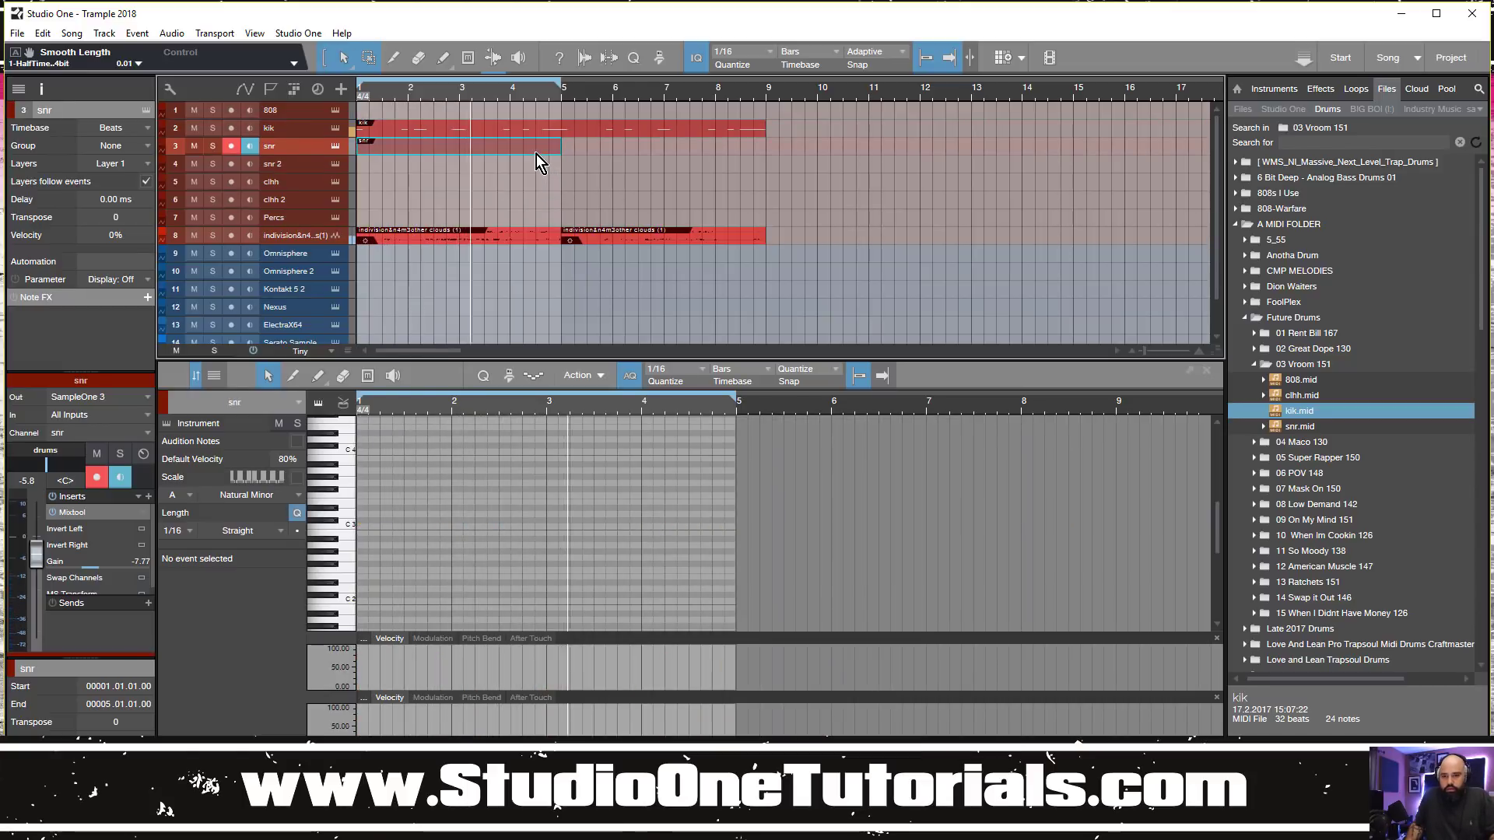
{"action": "key", "text": "Delete"}
{"action": "left_click_drag", "start_coordinate": [1298, 427], "coordinate": [394, 146]}
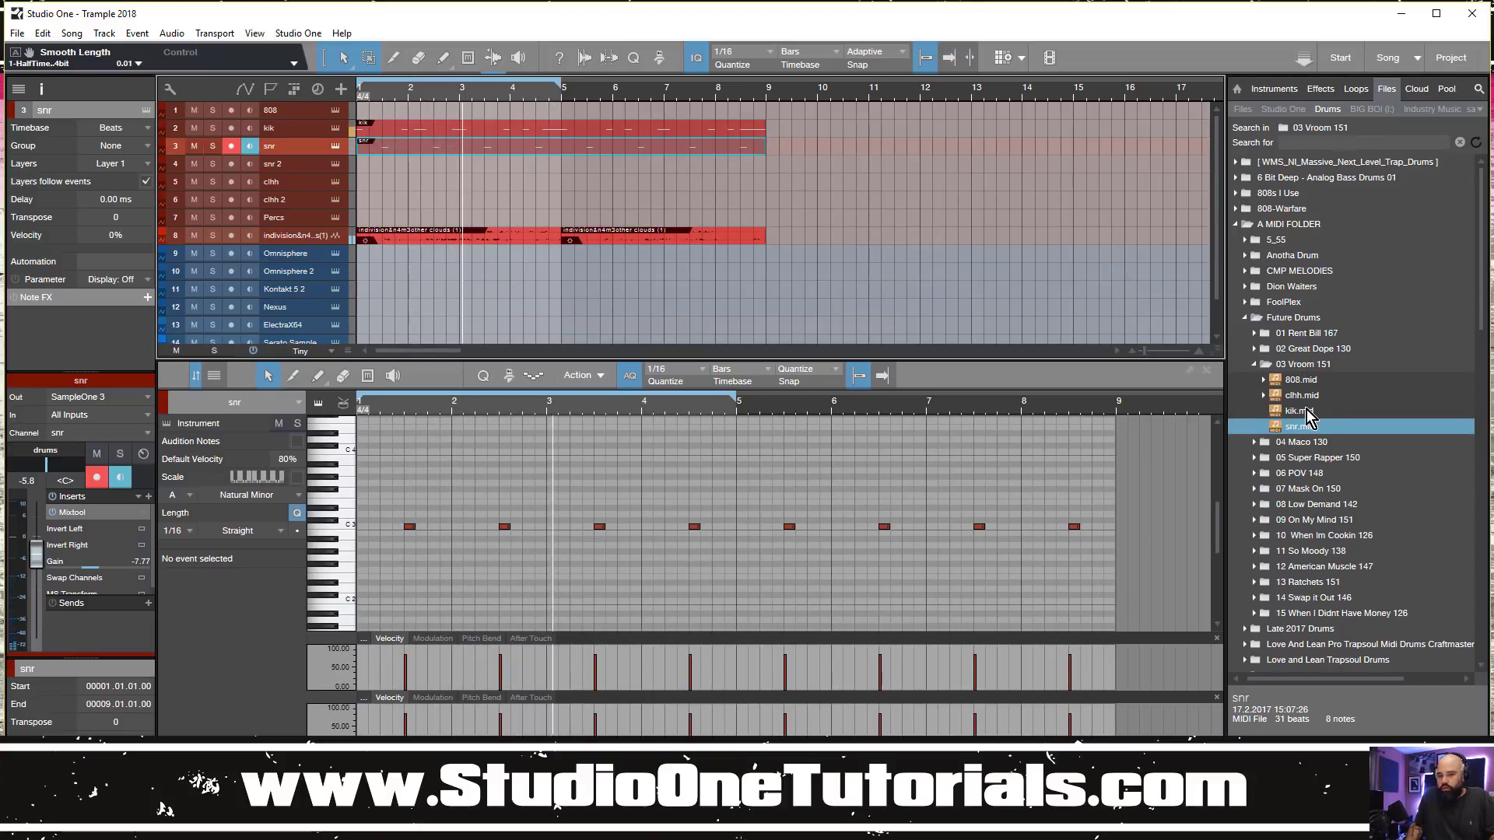
Place clhh.mid from 03 Vroom 151 on the clhh track at bar 1 and move that track directly below snr
{"action": "left_click_drag", "start_coordinate": [1302, 396], "coordinate": [381, 182]}
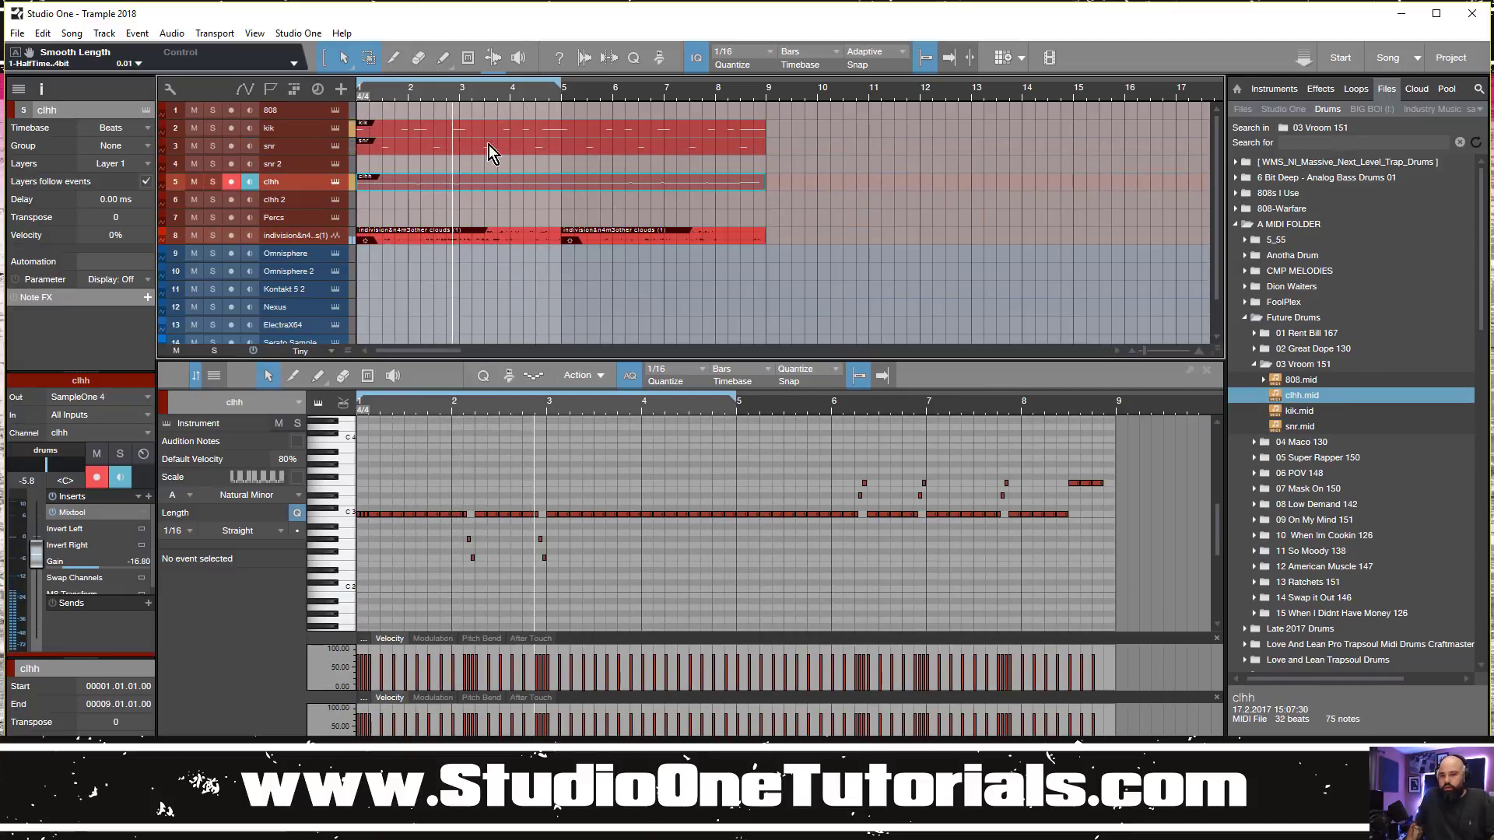
{"action": "left_click_drag", "start_coordinate": [317, 184], "coordinate": [309, 154]}
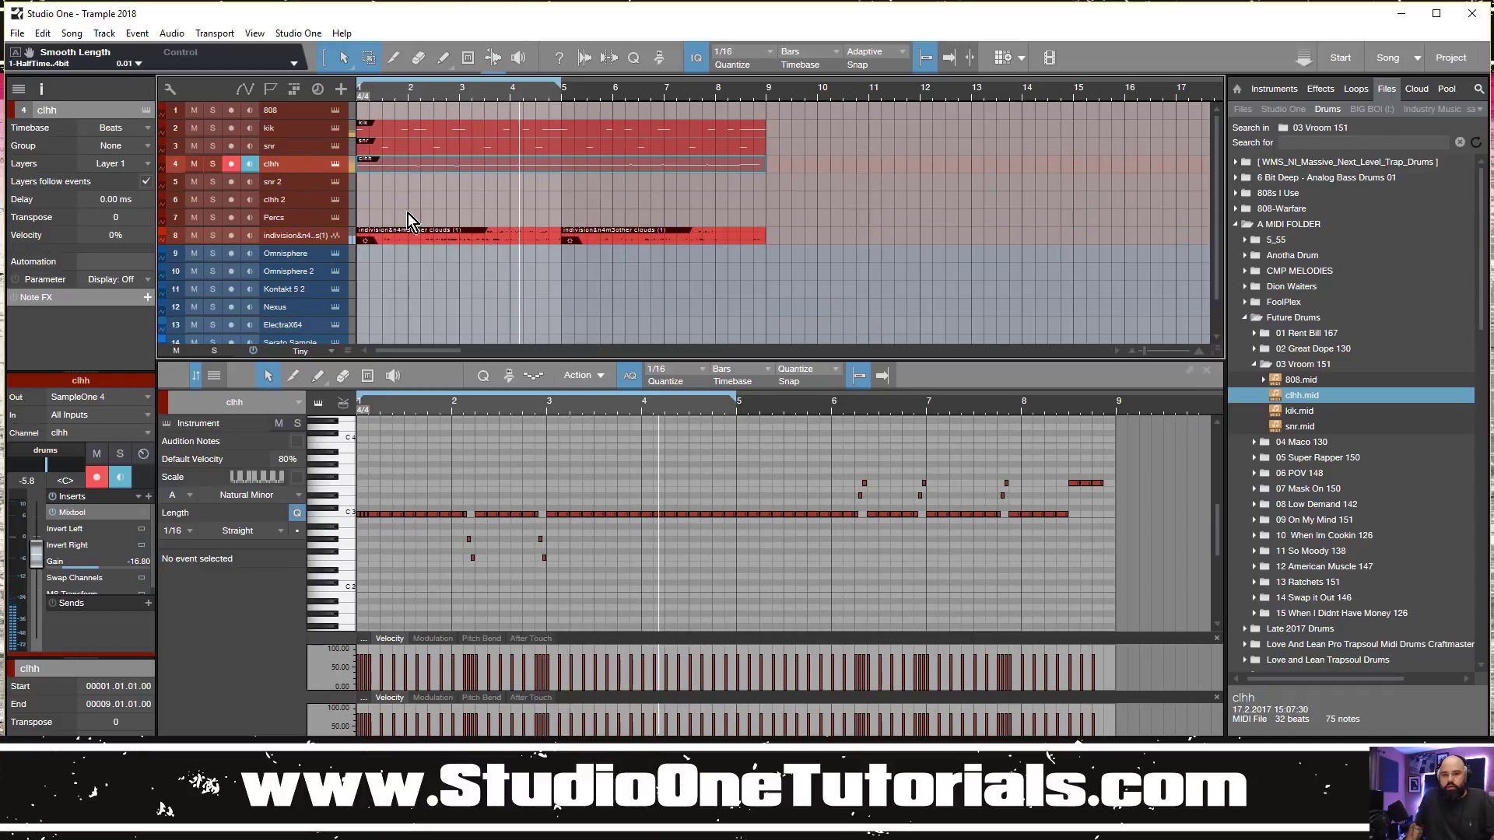
Raise the root note of the hi-hat sample in the clhh track's Sample One by one semitone and close the instrument
{"action": "left_click", "coordinate": [335, 163]}
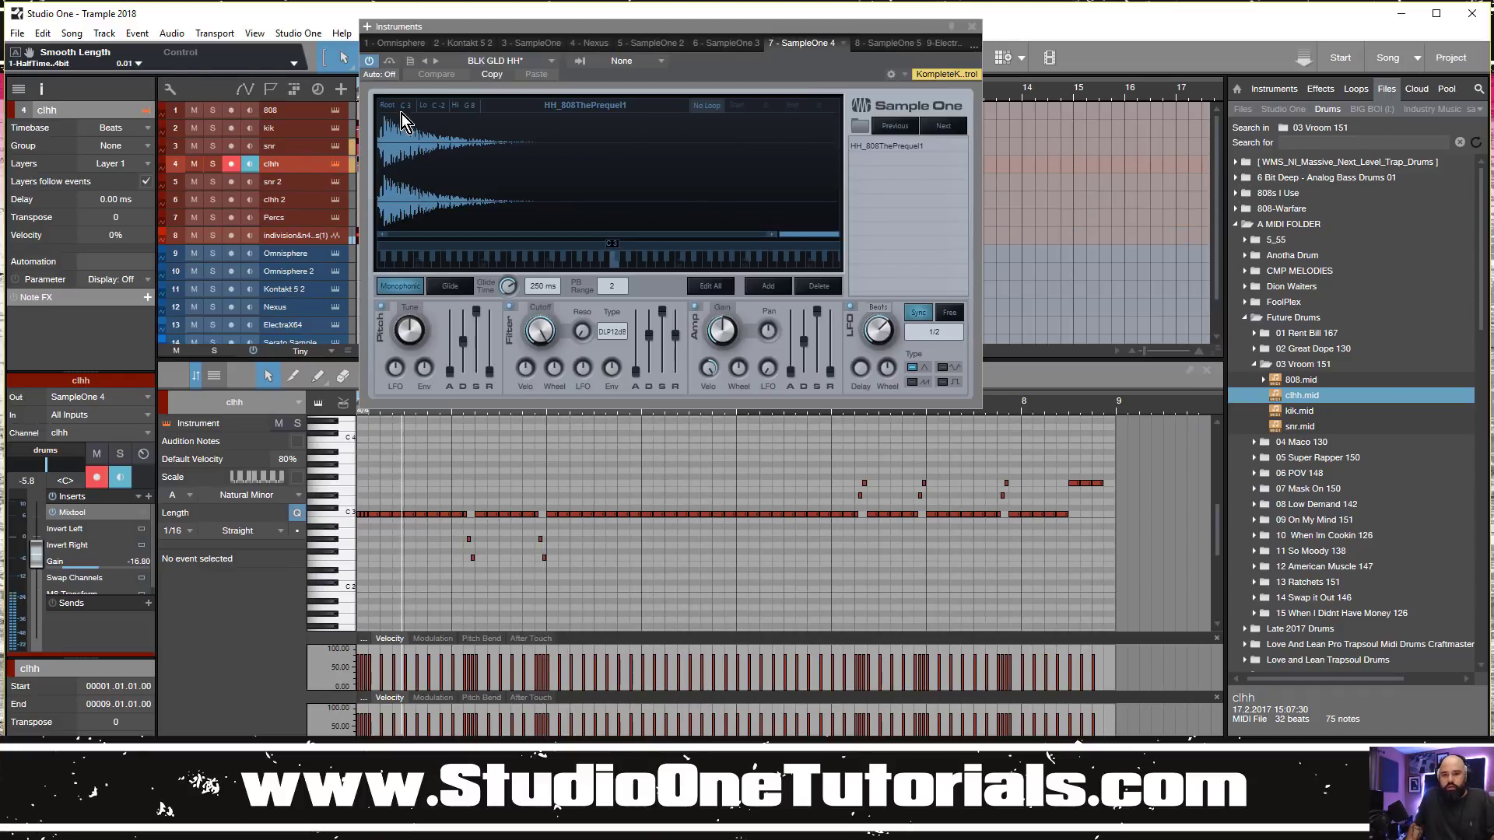
{"action": "scroll", "coordinate": [406, 110], "scroll_direction": "up", "scroll_amount": 1}
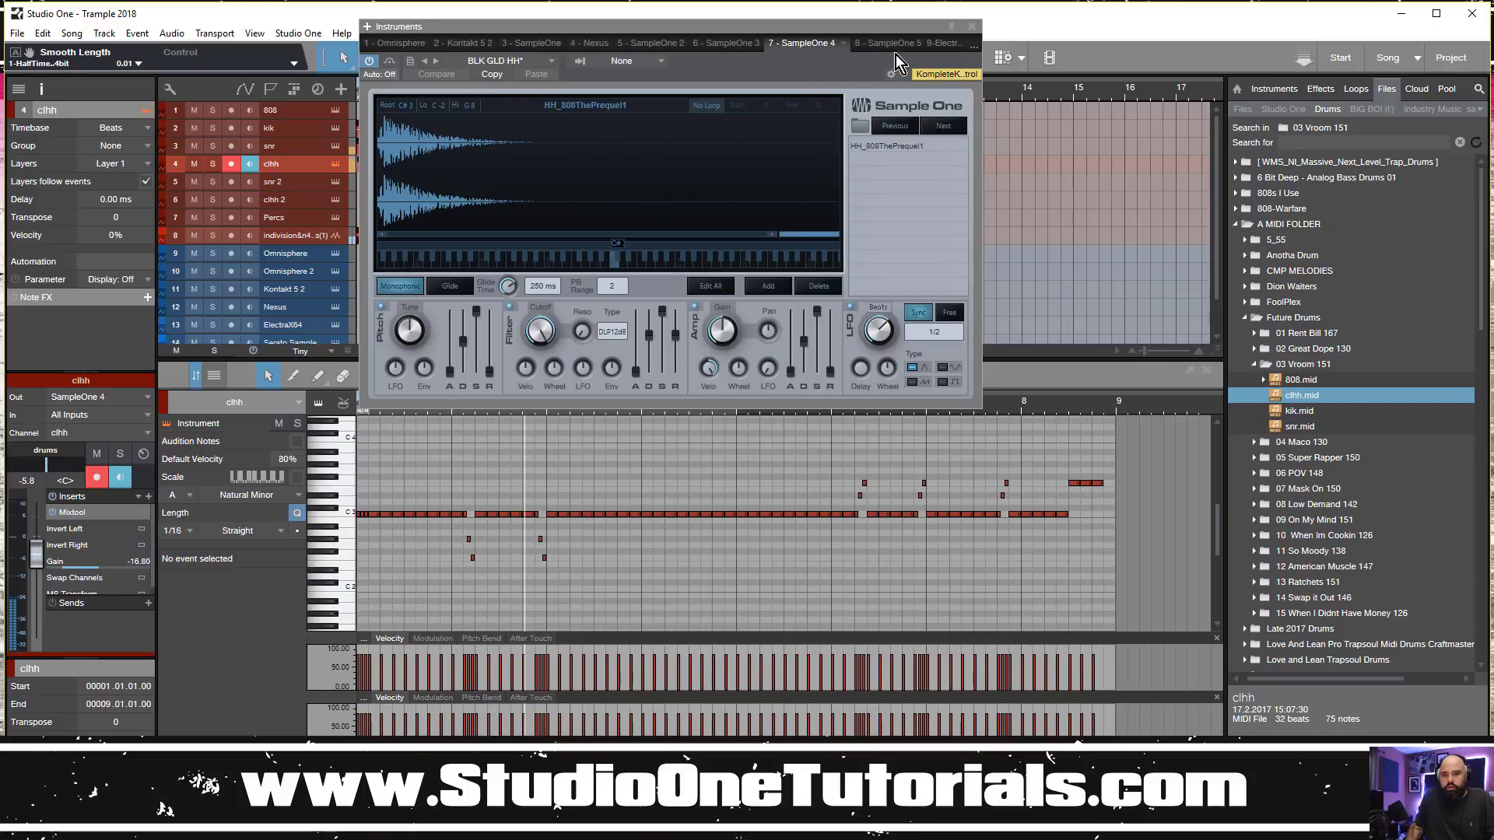
{"action": "left_click", "coordinate": [972, 27]}
Open the snr track's Sample One and step through its snare samples to load SD_Green50
{"action": "left_click", "coordinate": [390, 146]}
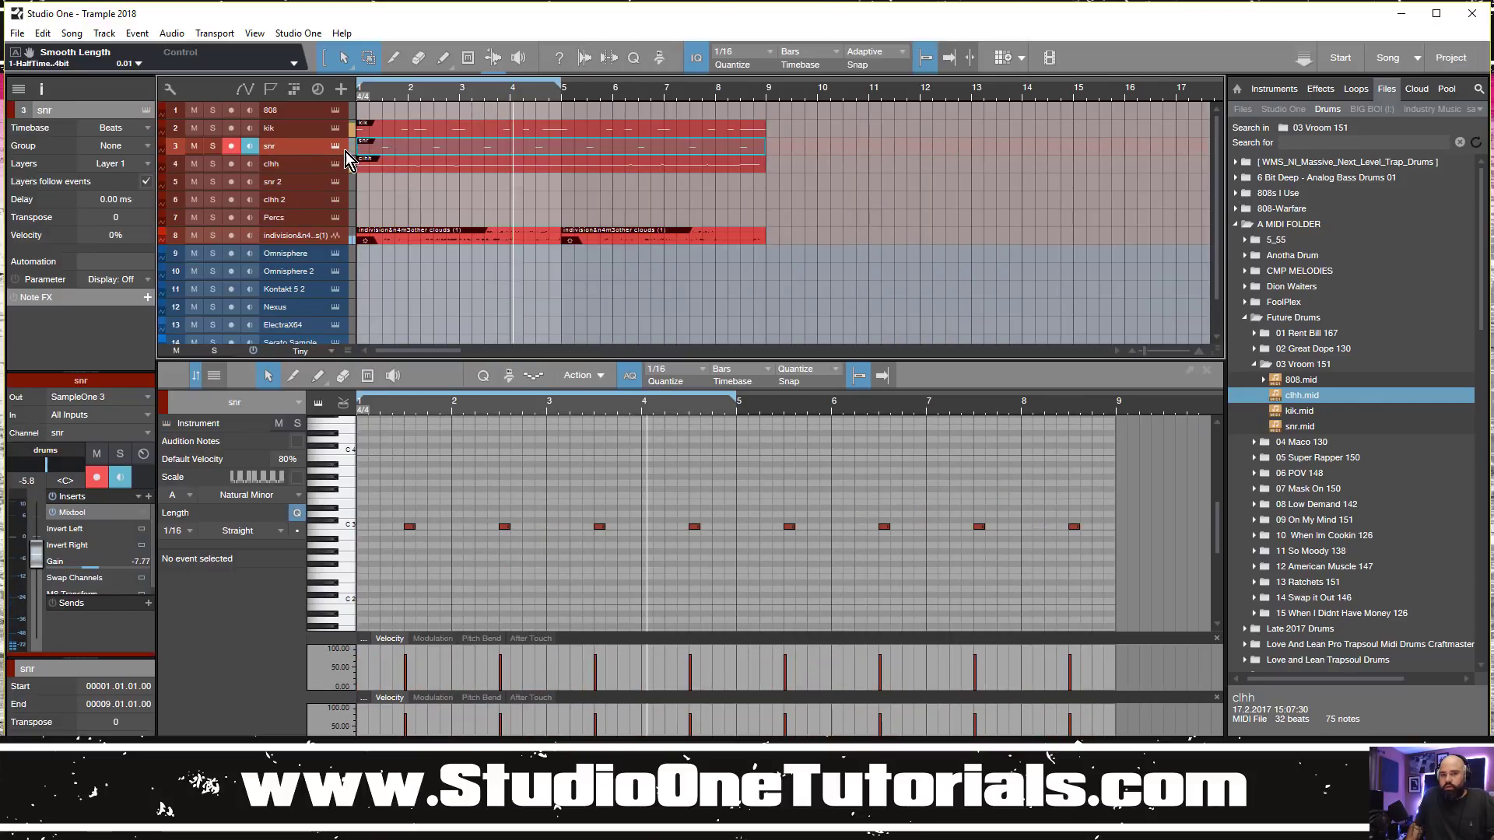
{"action": "left_click", "coordinate": [335, 146]}
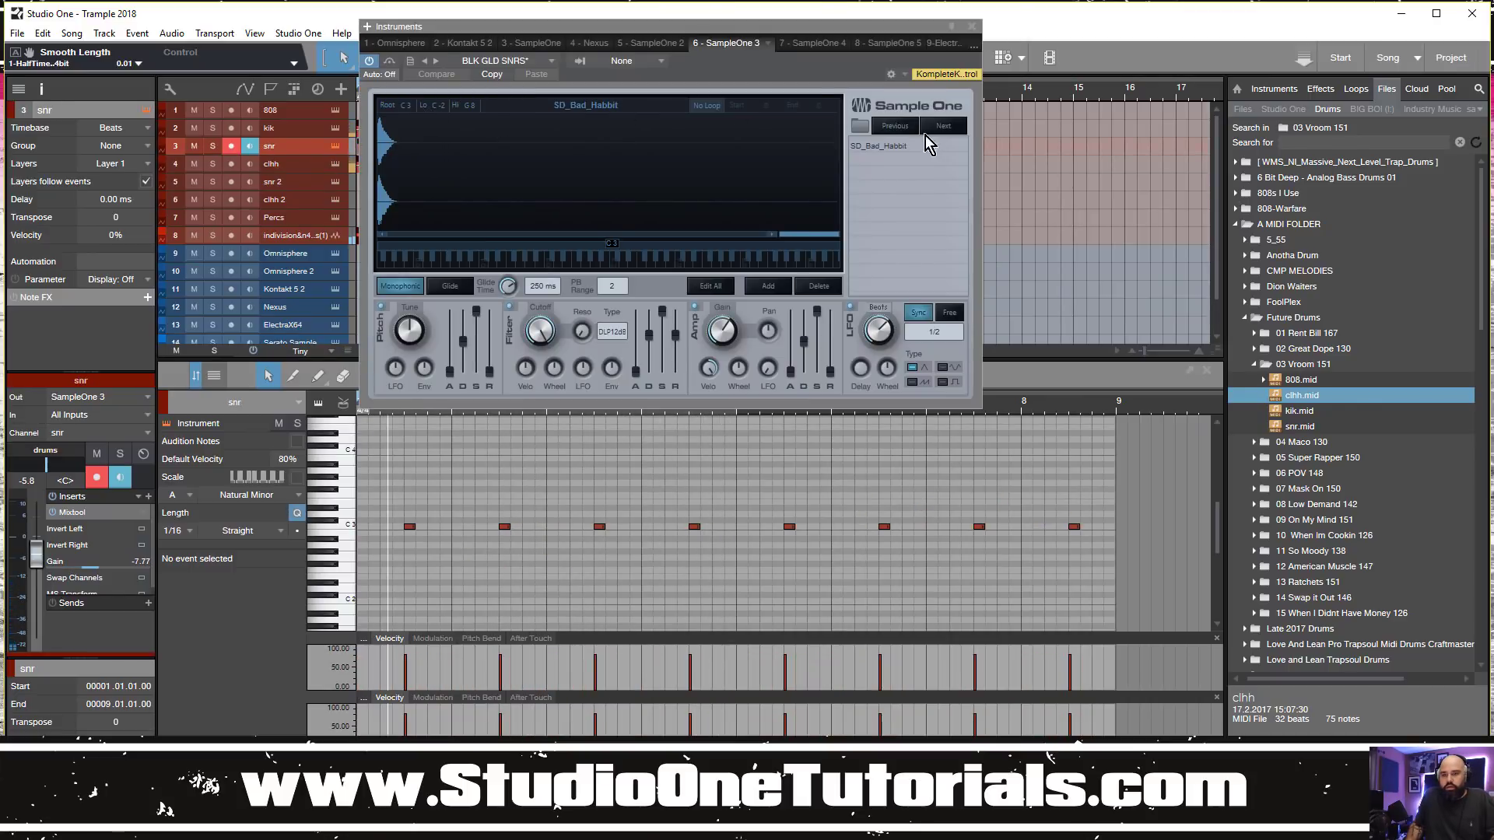
{"action": "left_click", "coordinate": [945, 129]}
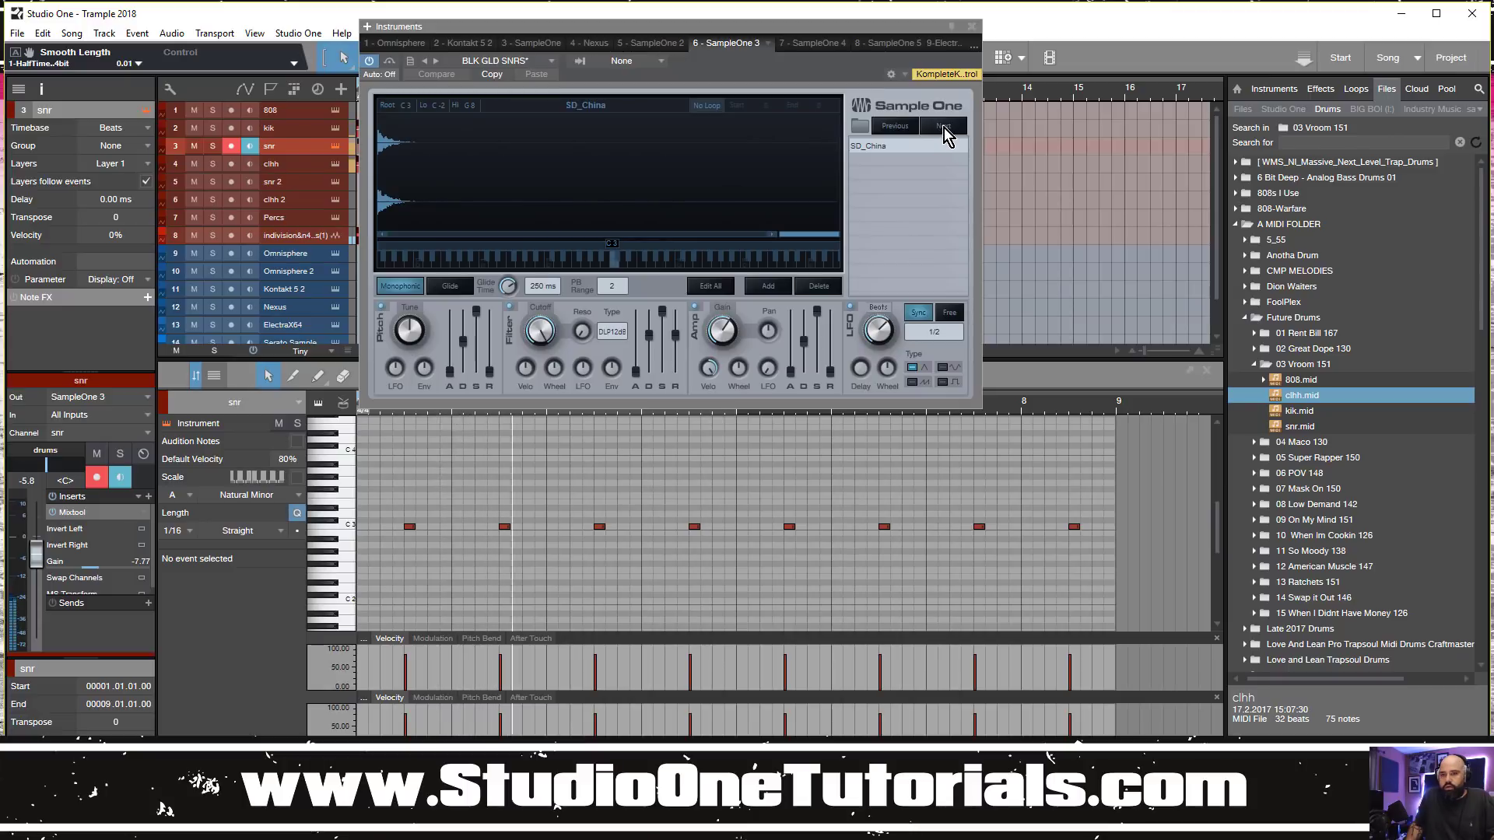
{"action": "left_click", "coordinate": [945, 128]}
{"action": "left_click", "coordinate": [945, 128]}
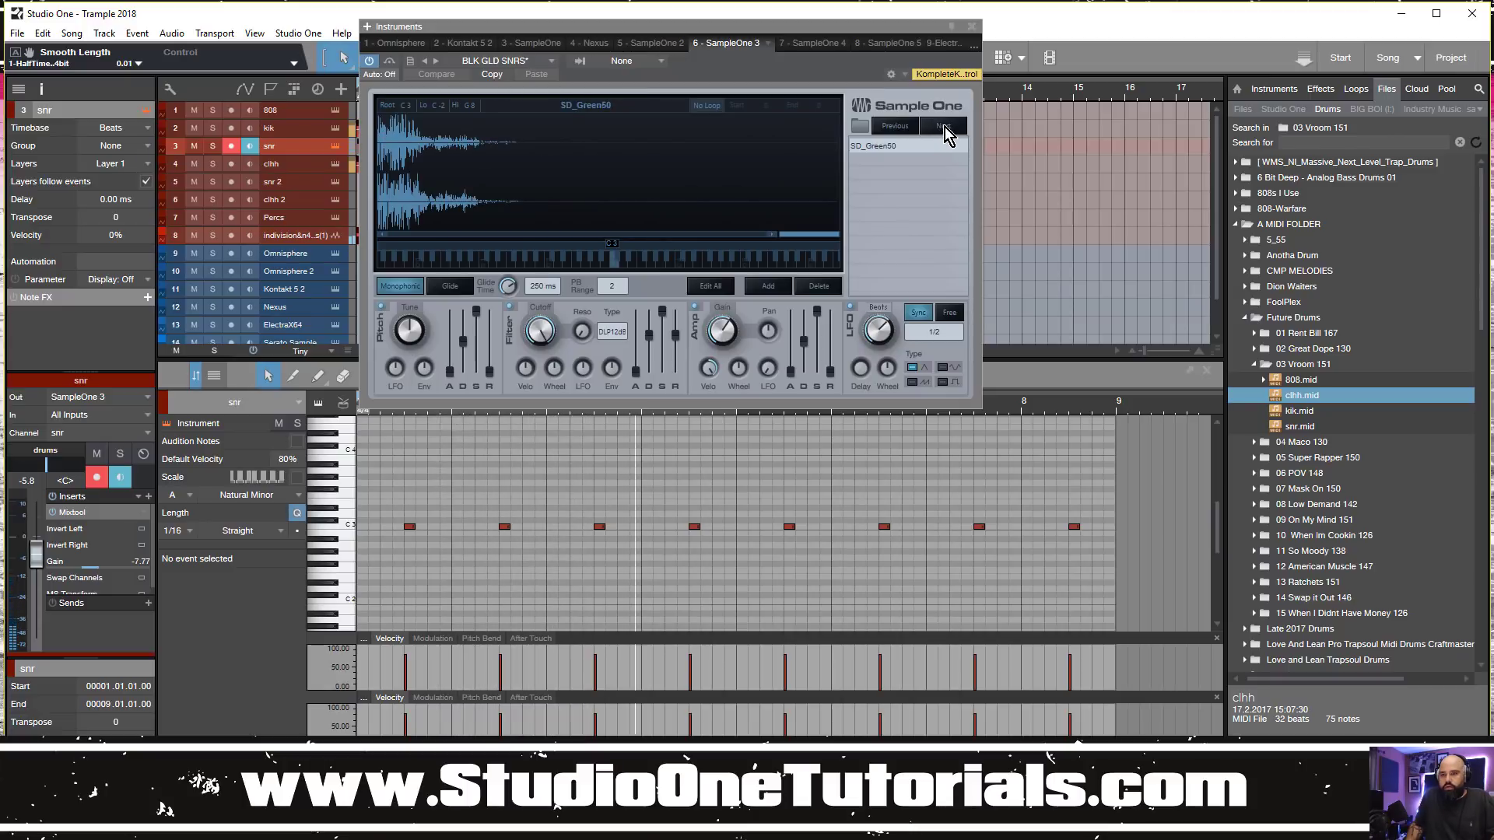
Insert the PreSonus Tuner effect on the snr track and close its window
{"action": "left_click", "coordinate": [148, 497]}
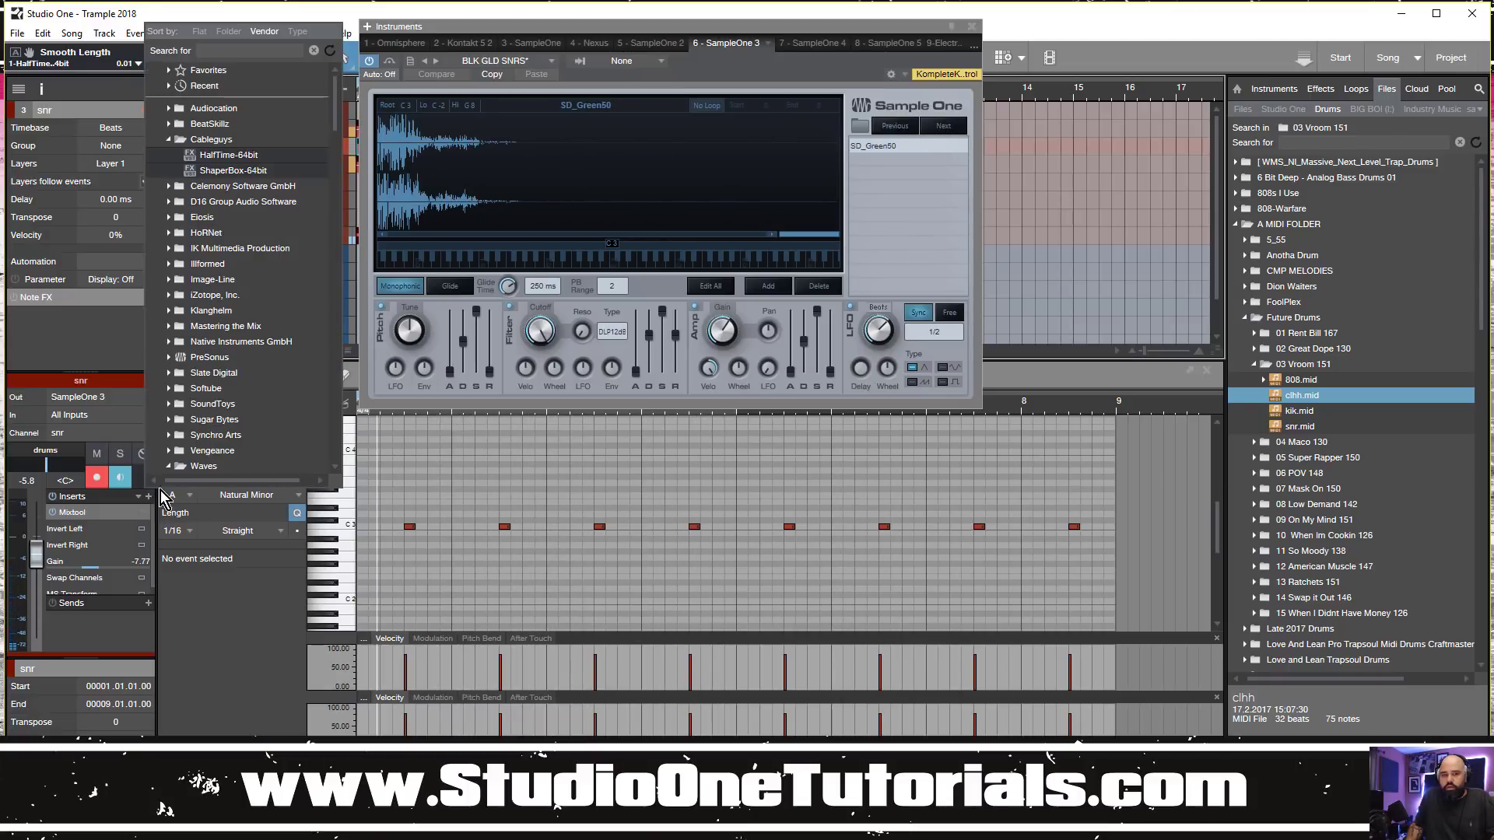
{"action": "left_click", "coordinate": [234, 374]}
{"action": "scroll", "coordinate": [237, 327], "scroll_direction": "down", "scroll_amount": 2}
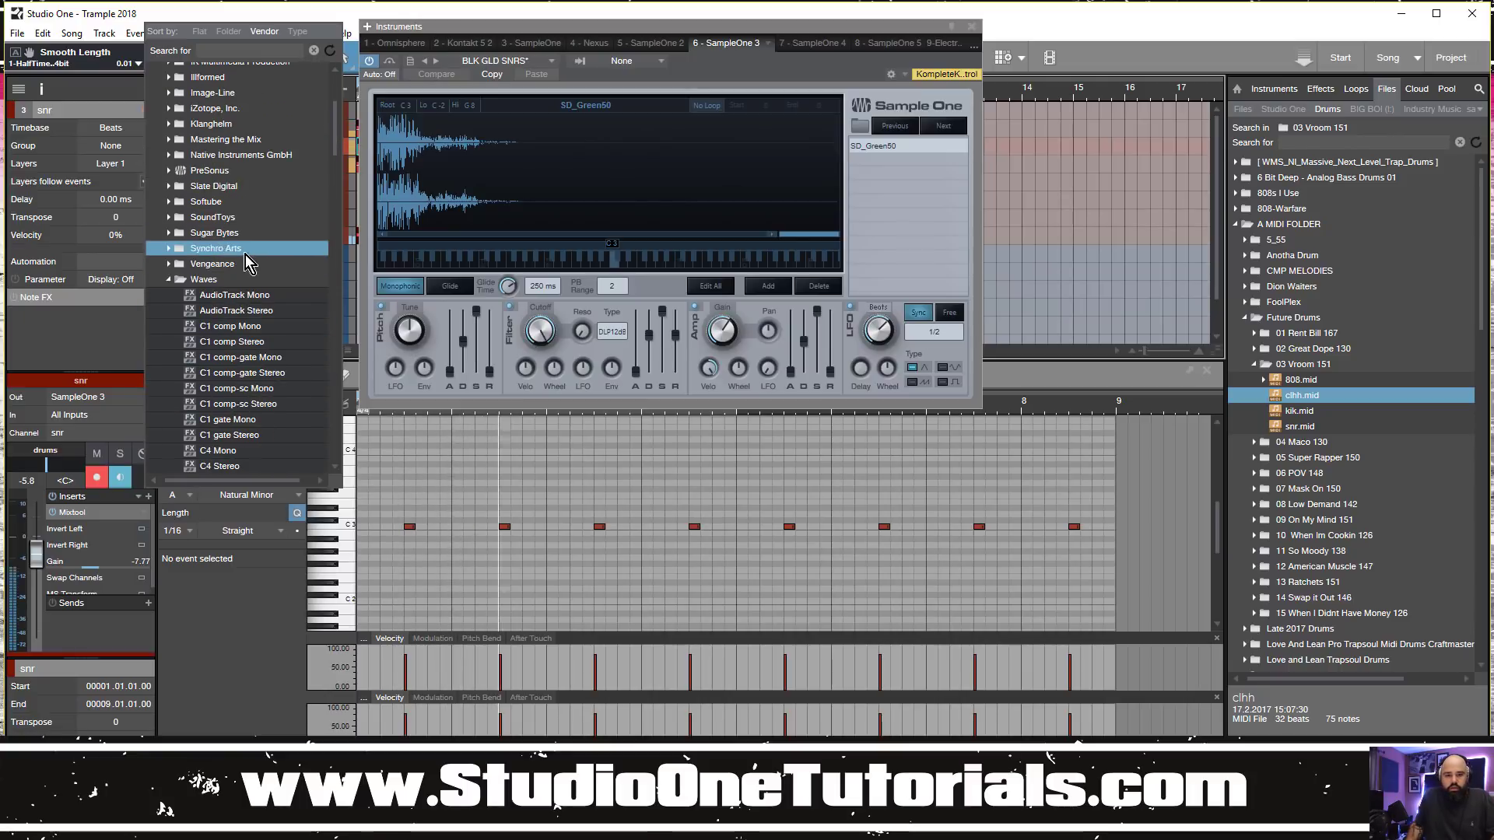
{"action": "left_click", "coordinate": [170, 281]}
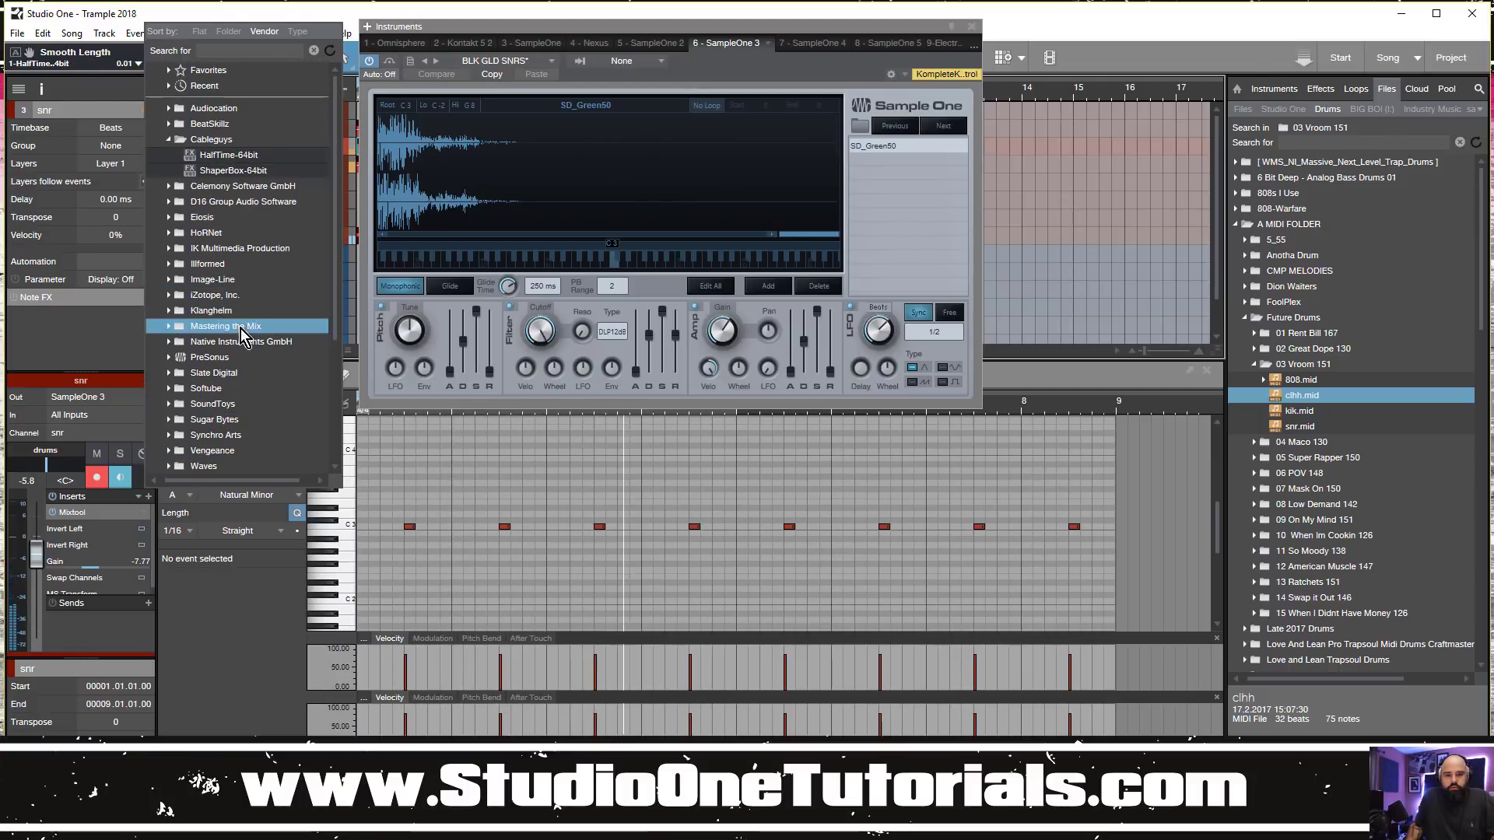
{"action": "left_click", "coordinate": [207, 357]}
{"action": "scroll", "coordinate": [269, 404], "scroll_direction": "down", "scroll_amount": 10}
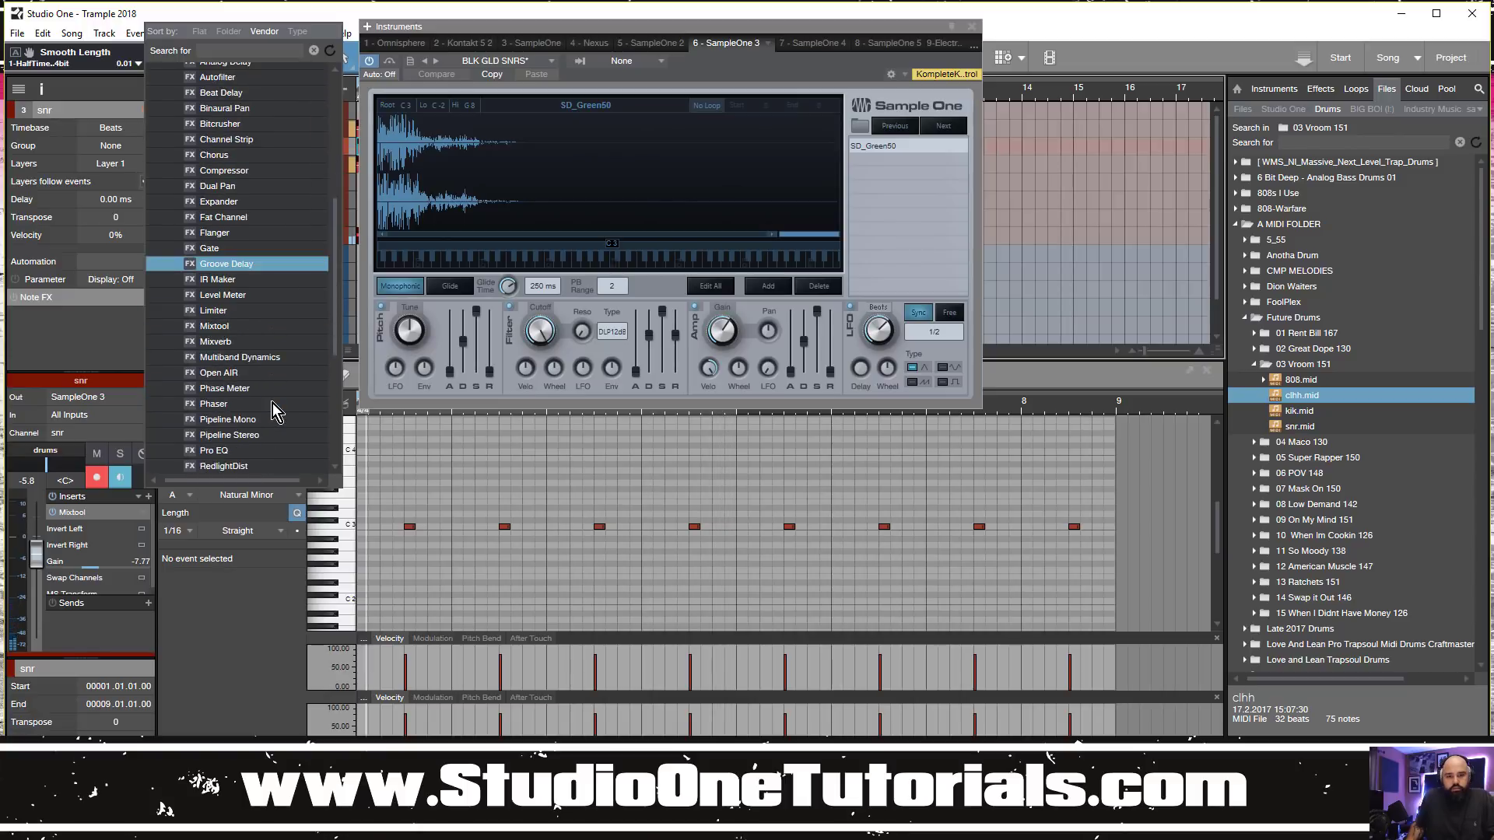
{"action": "scroll", "coordinate": [261, 413], "scroll_direction": "down", "scroll_amount": 3}
{"action": "left_click", "coordinate": [241, 389]}
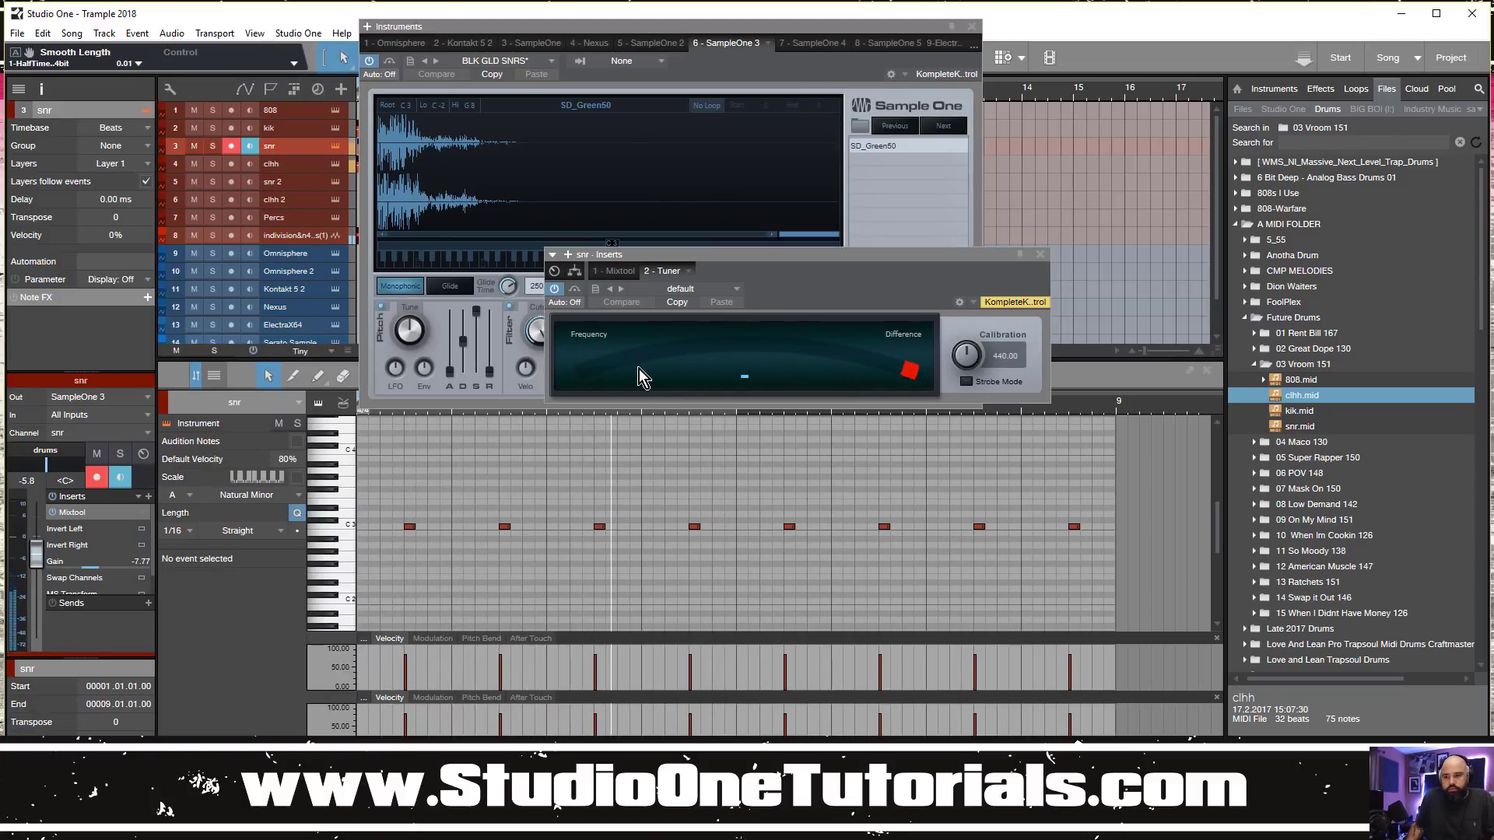
{"action": "left_click", "coordinate": [1039, 254]}
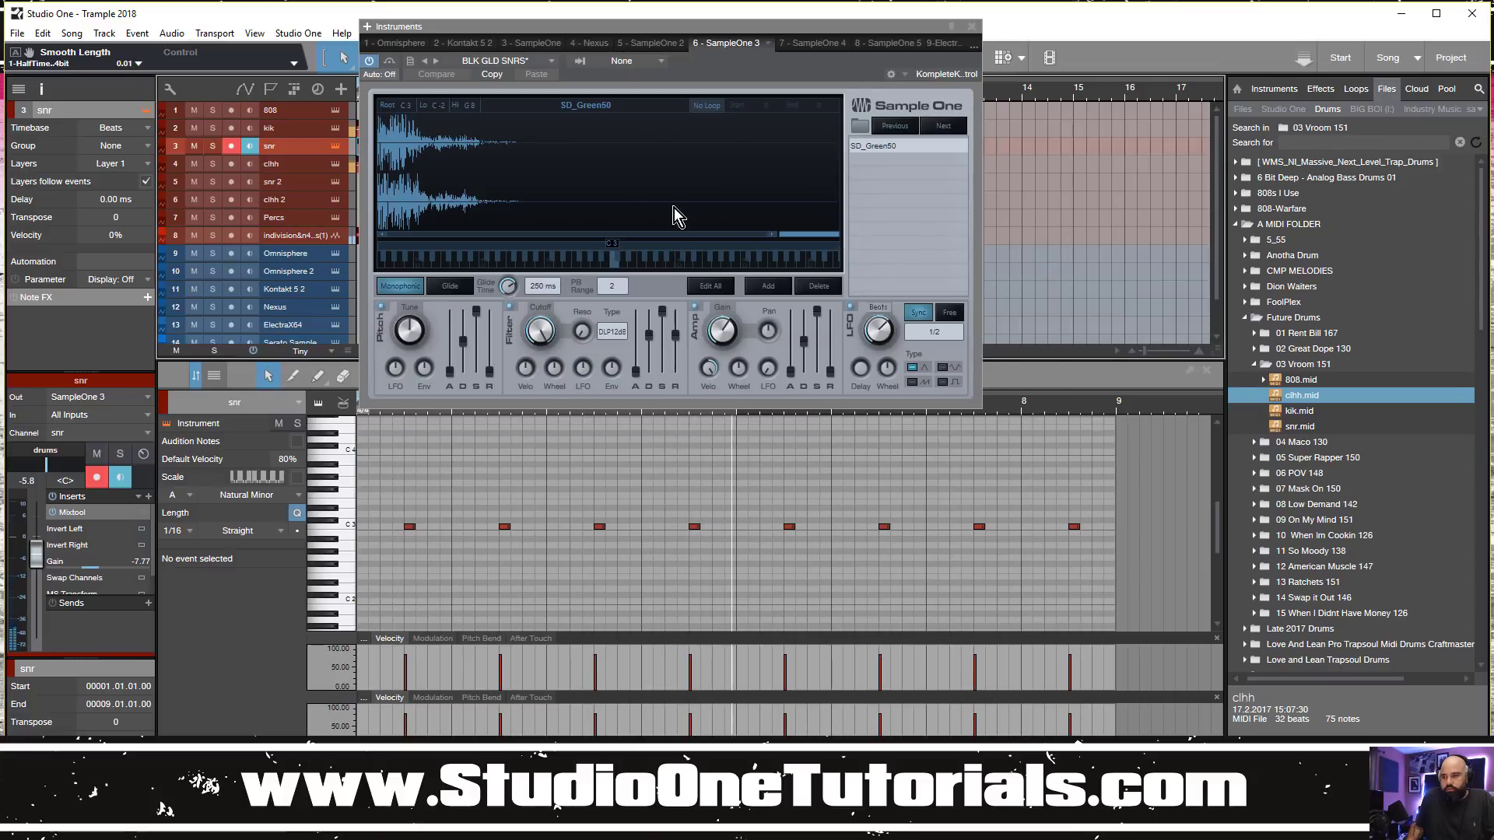
Set the SD_Green50 sample's root note to A# by ear, close the instrument and restart playback
{"action": "scroll", "coordinate": [413, 106], "scroll_direction": "up", "scroll_amount": 4}
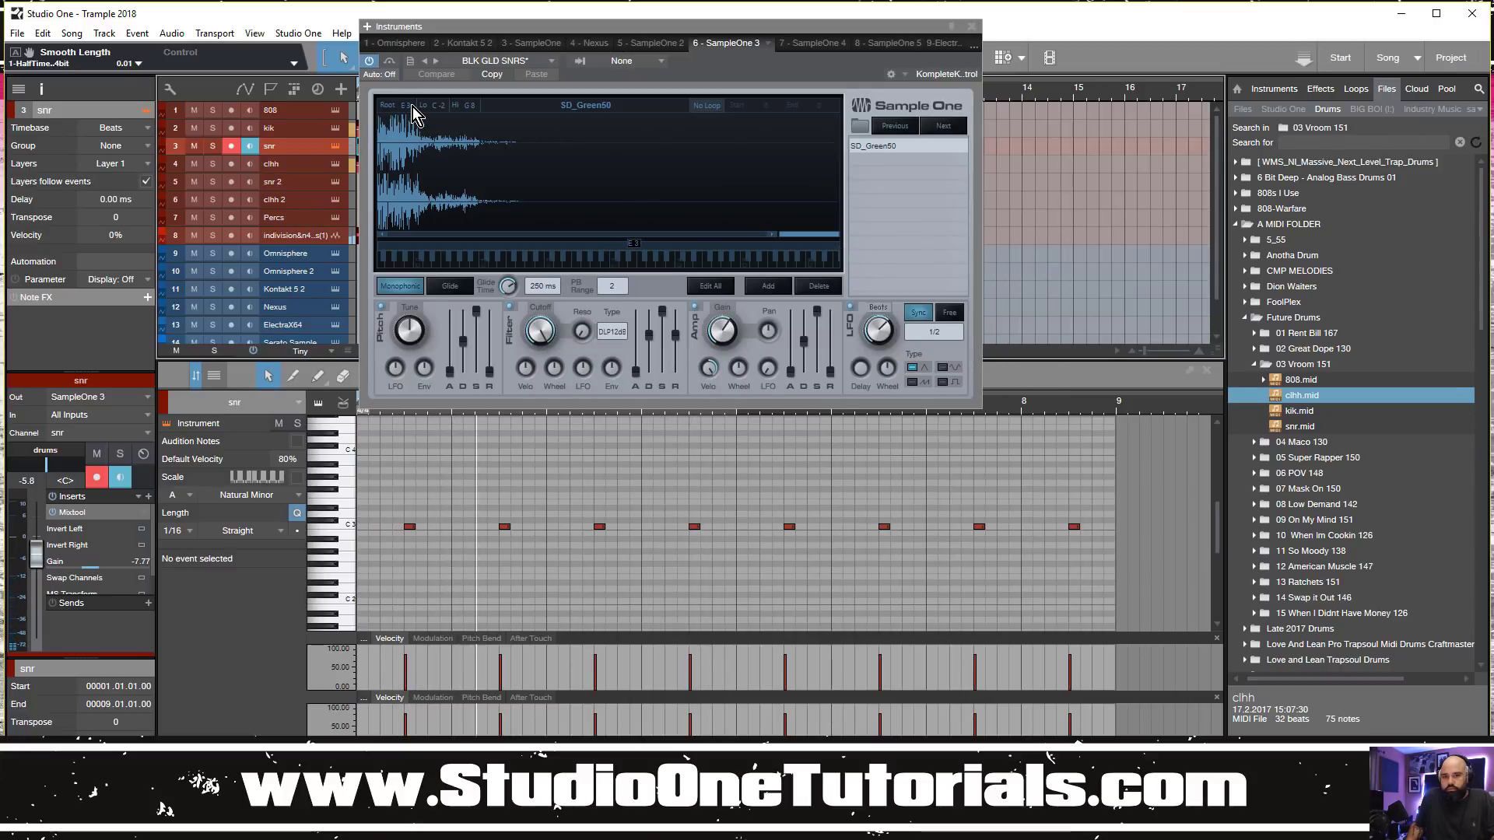
{"action": "scroll", "coordinate": [412, 106], "scroll_direction": "down", "scroll_amount": 6}
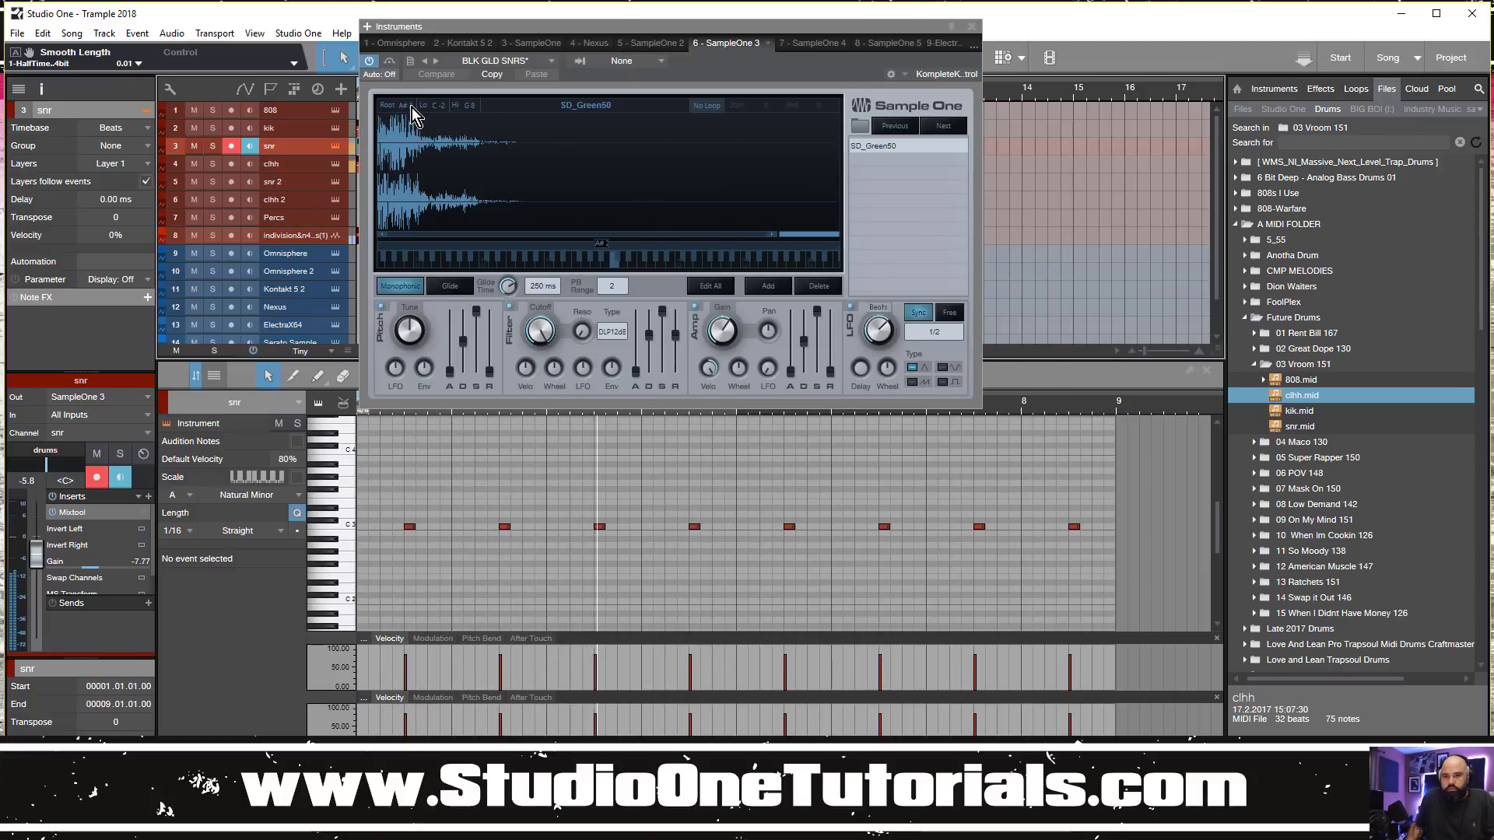
{"action": "left_click", "coordinate": [972, 26]}
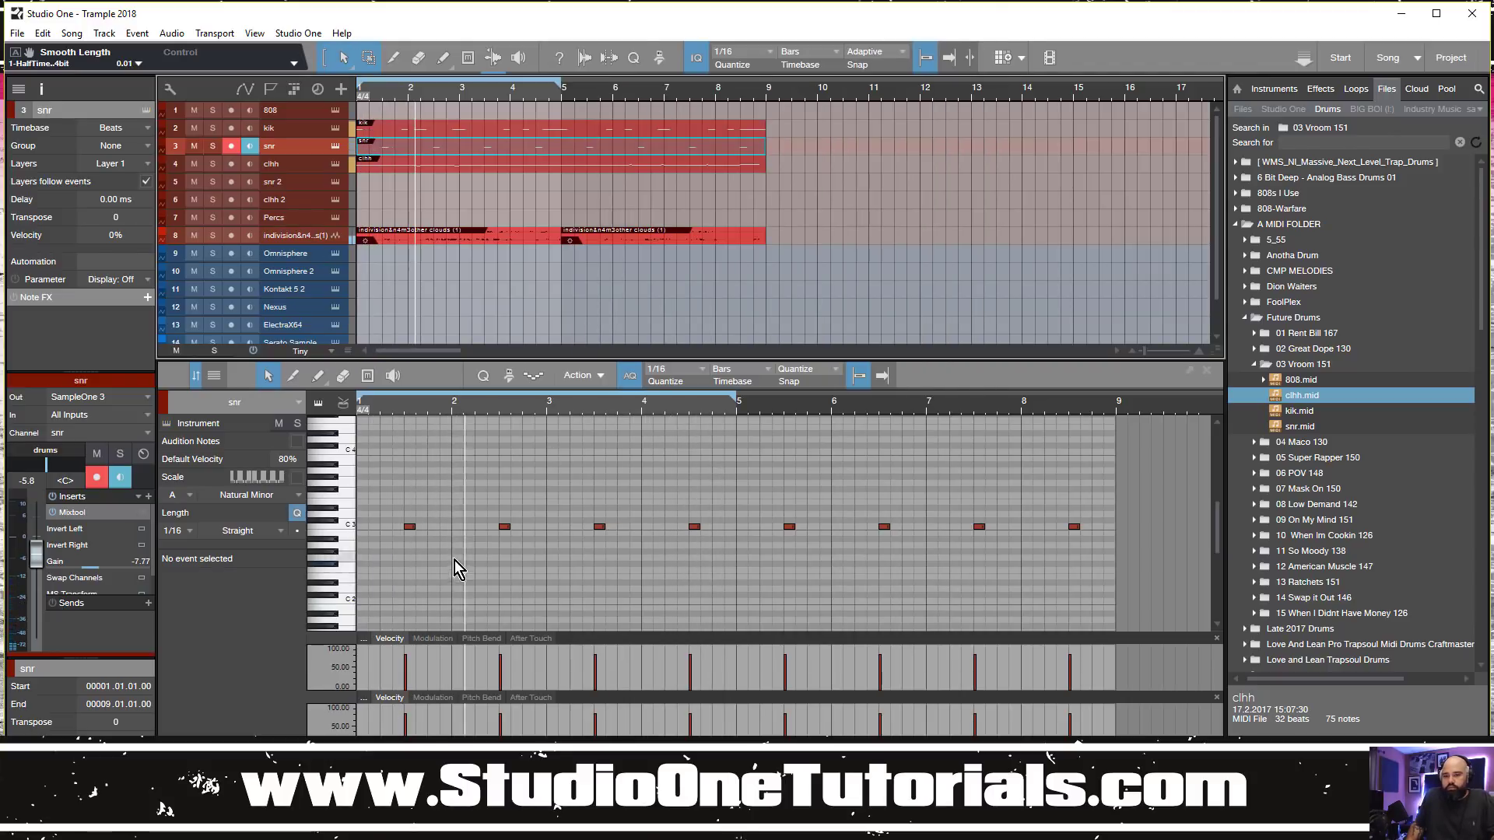
{"action": "key", "text": "space"}
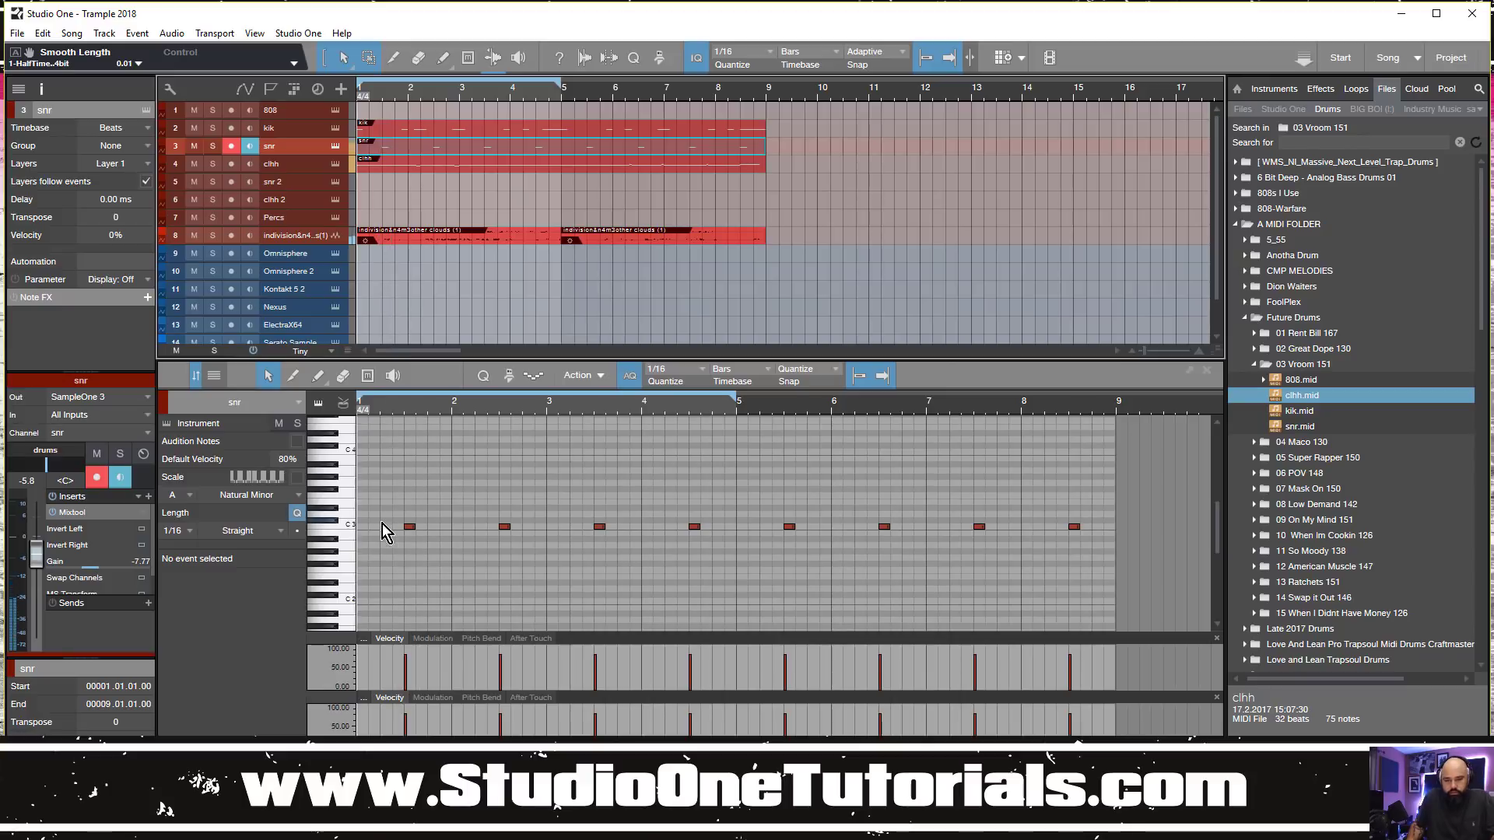
Create a part on the snr 2 track from bar 1 to 5 and place a short C3 note at 1.1.3
{"action": "double_click", "coordinate": [391, 184]}
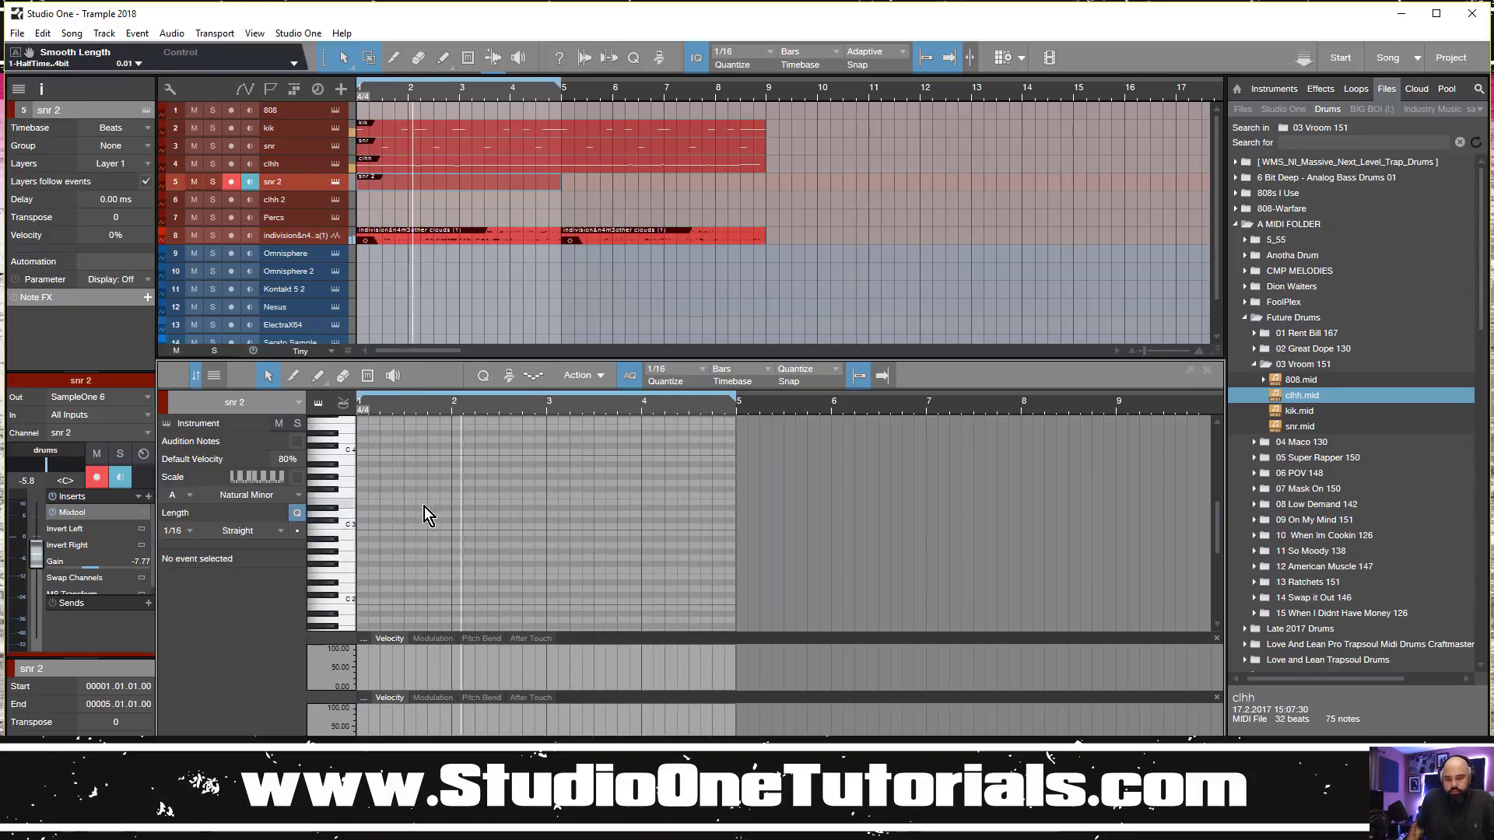
{"action": "left_click", "coordinate": [376, 523]}
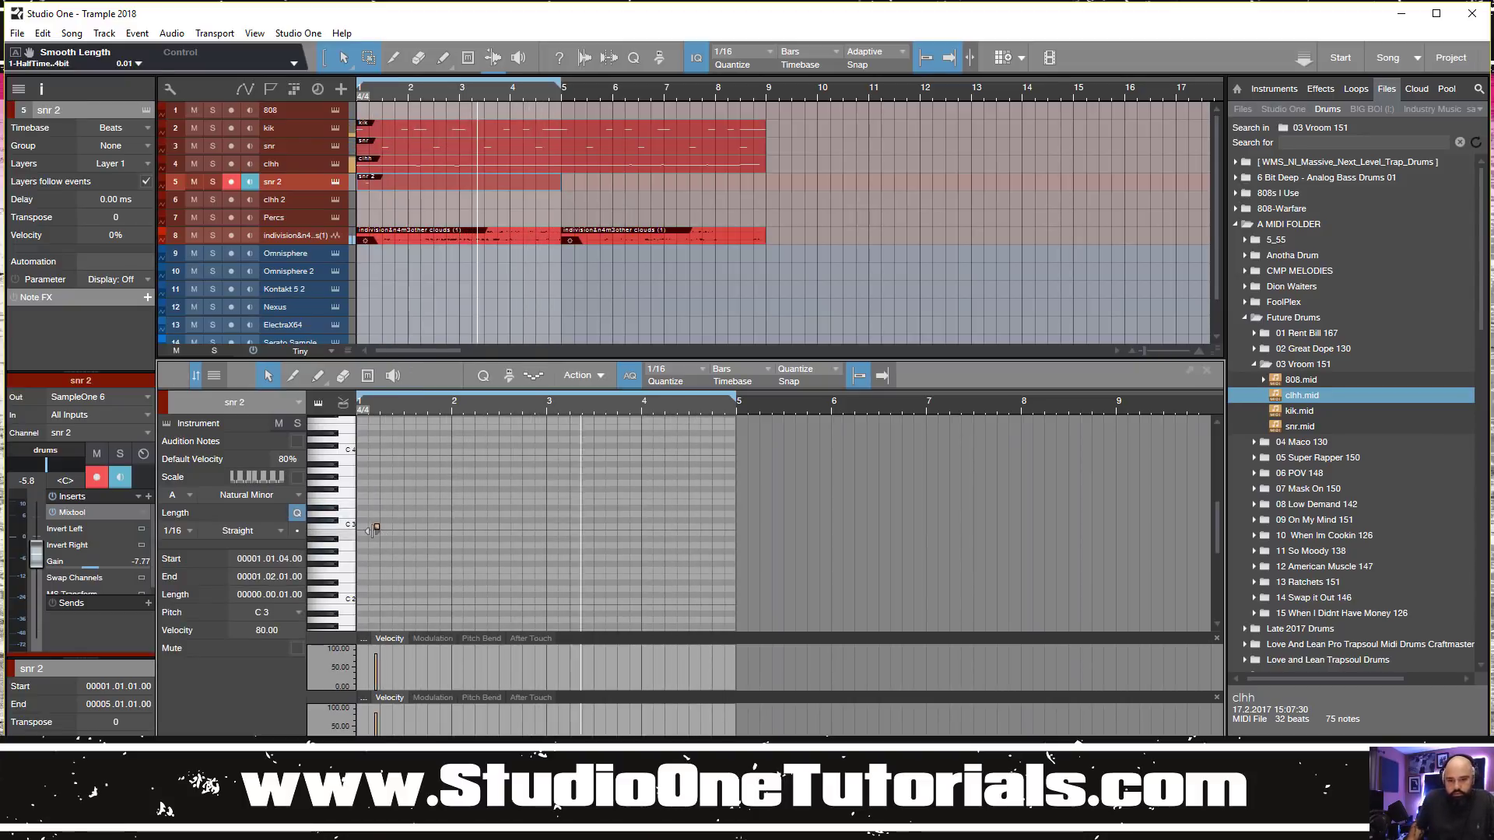
{"action": "left_click_drag", "start_coordinate": [377, 527], "coordinate": [370, 529]}
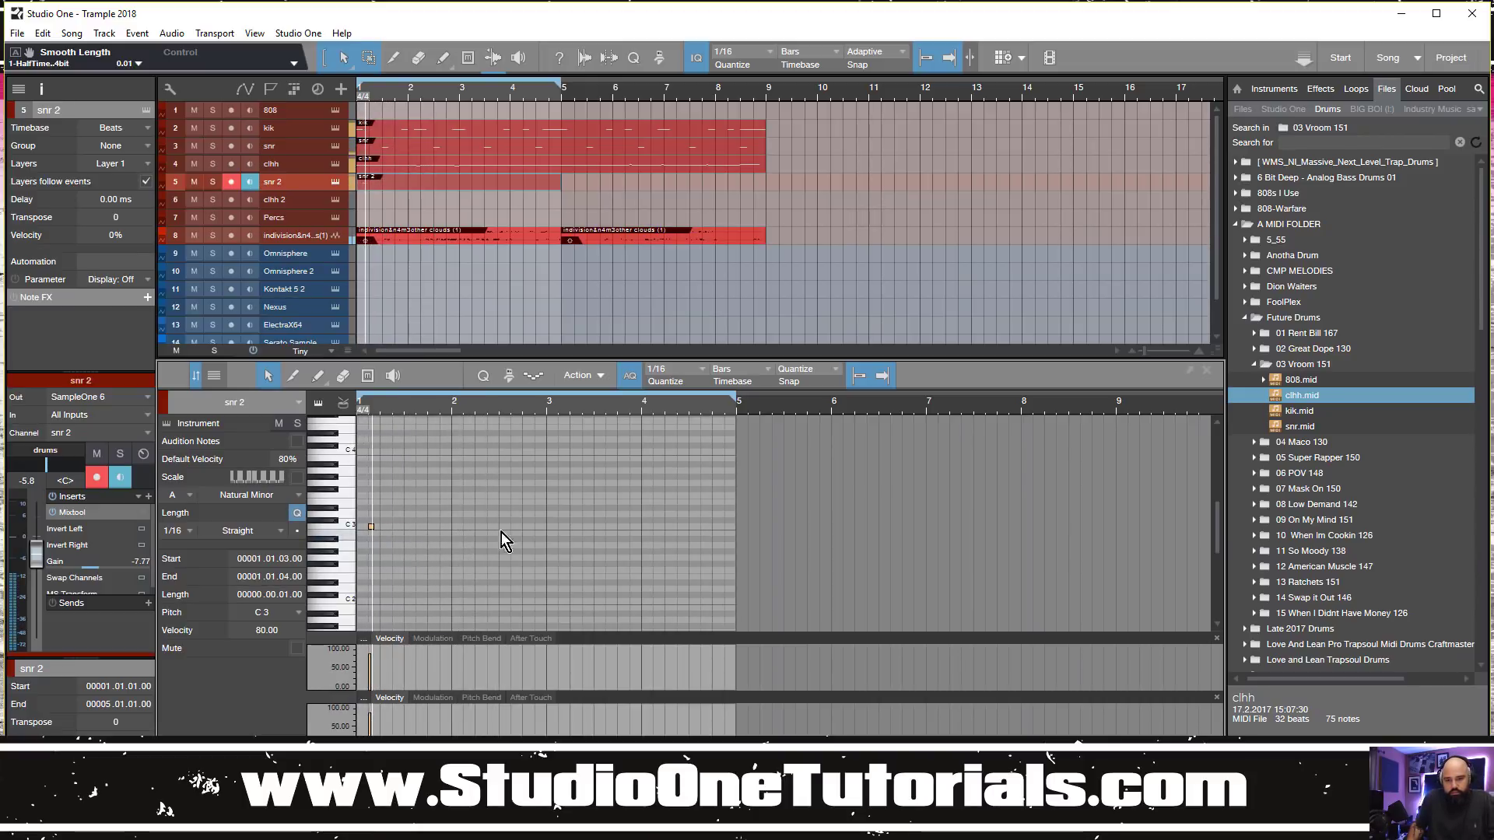
Add short C3 notes at 2.4.3, 3.1.3 and 4.1.3 in the snr 2 part and duplicate the part at bar 5
{"action": "left_click", "coordinate": [537, 527], "text": "alt"}
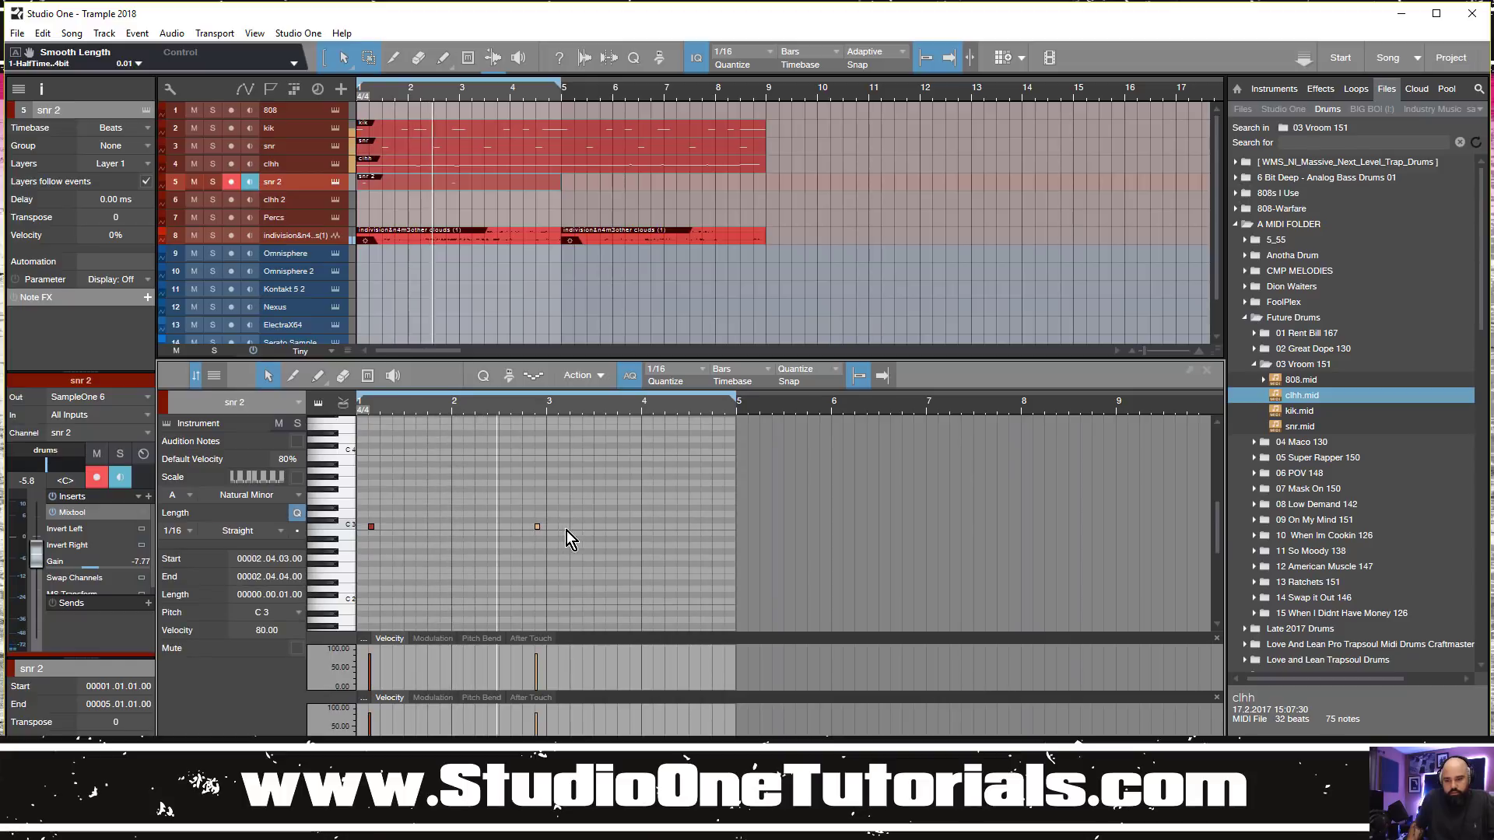
{"action": "left_click", "coordinate": [561, 527], "text": "alt"}
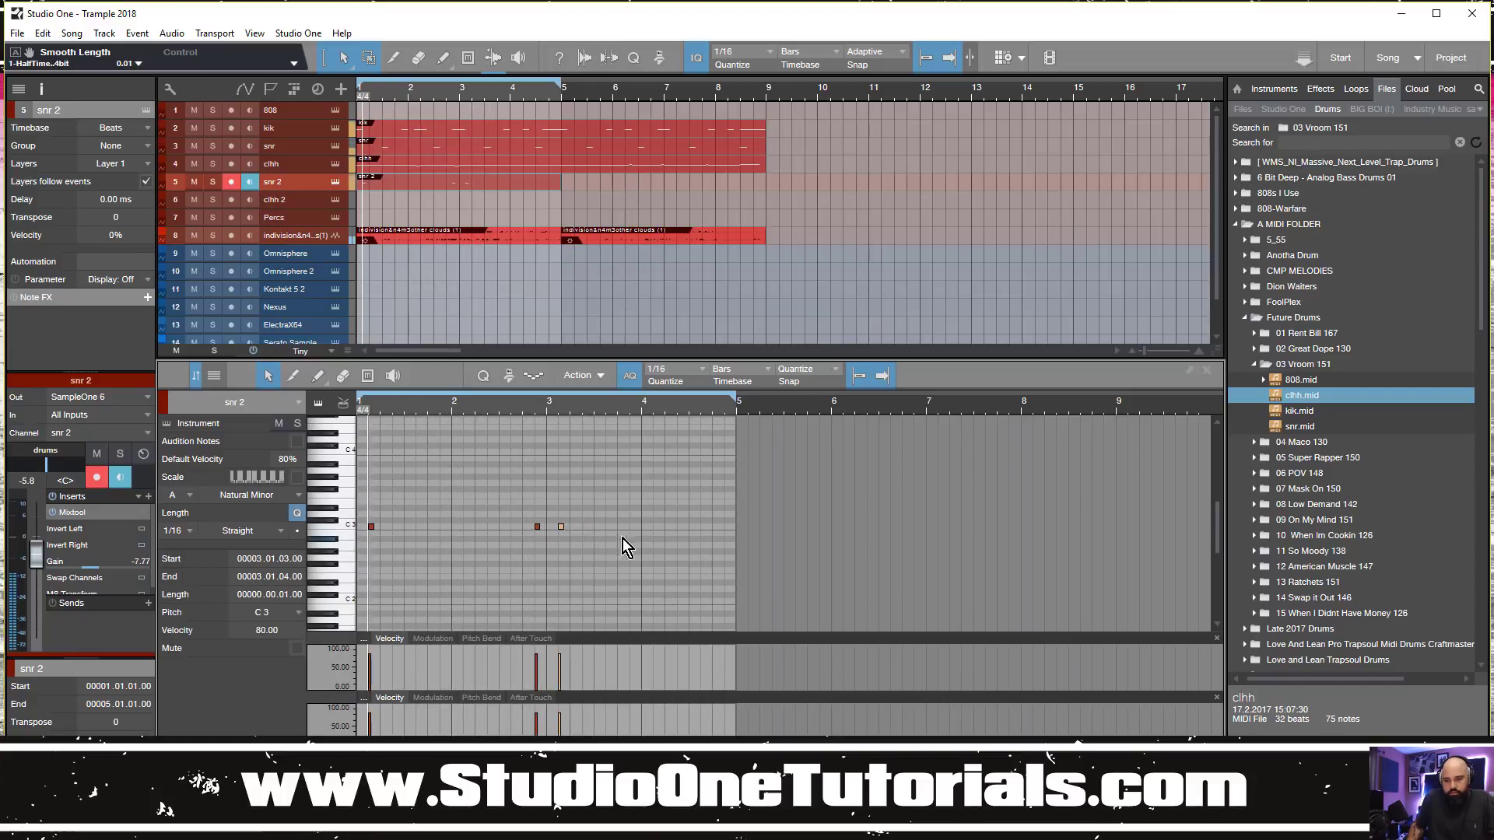
{"action": "left_click", "coordinate": [727, 527], "text": "alt"}
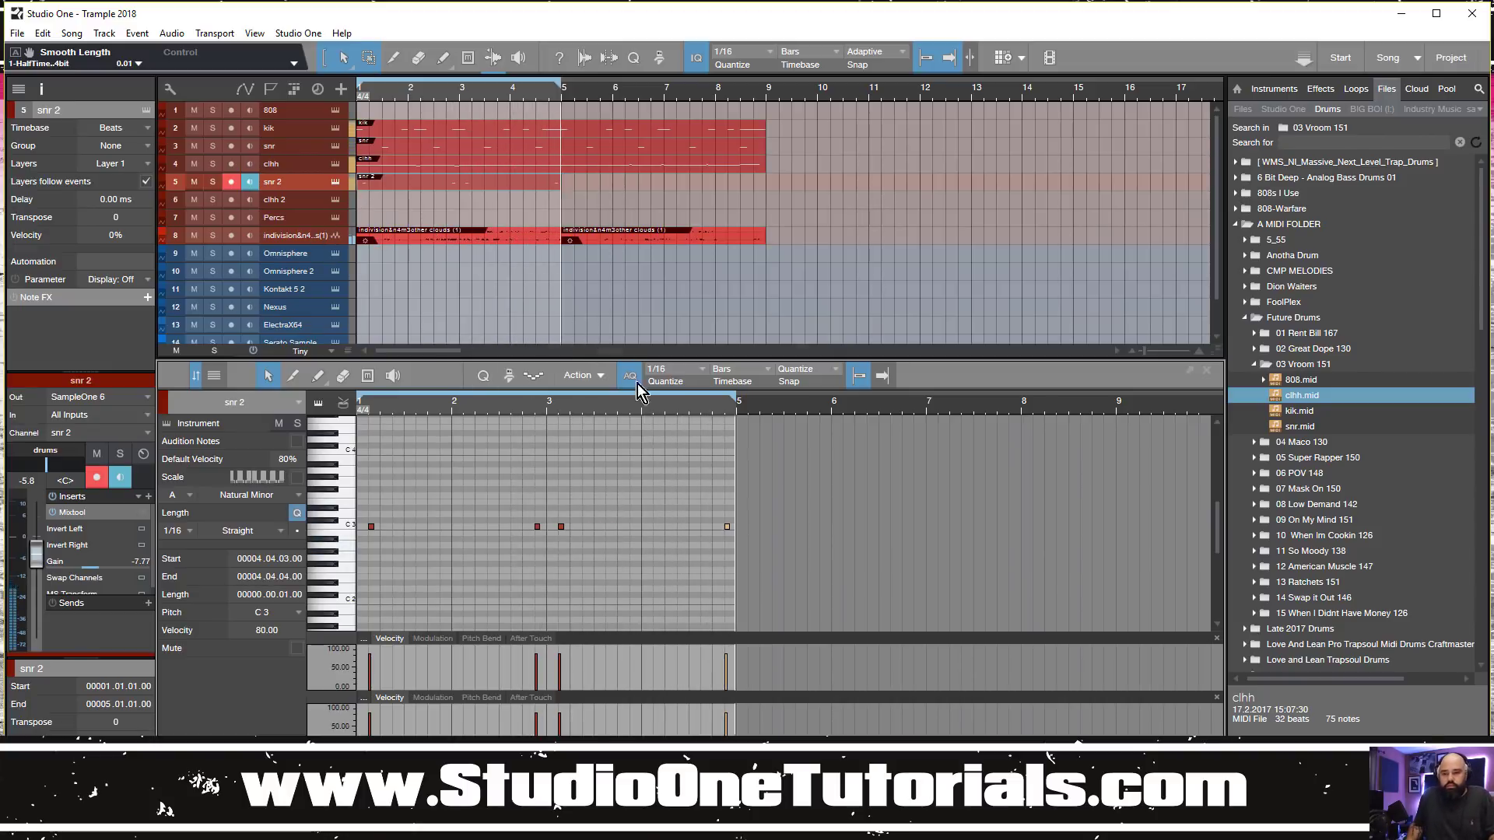
{"action": "left_click_drag", "start_coordinate": [727, 529], "coordinate": [660, 529]}
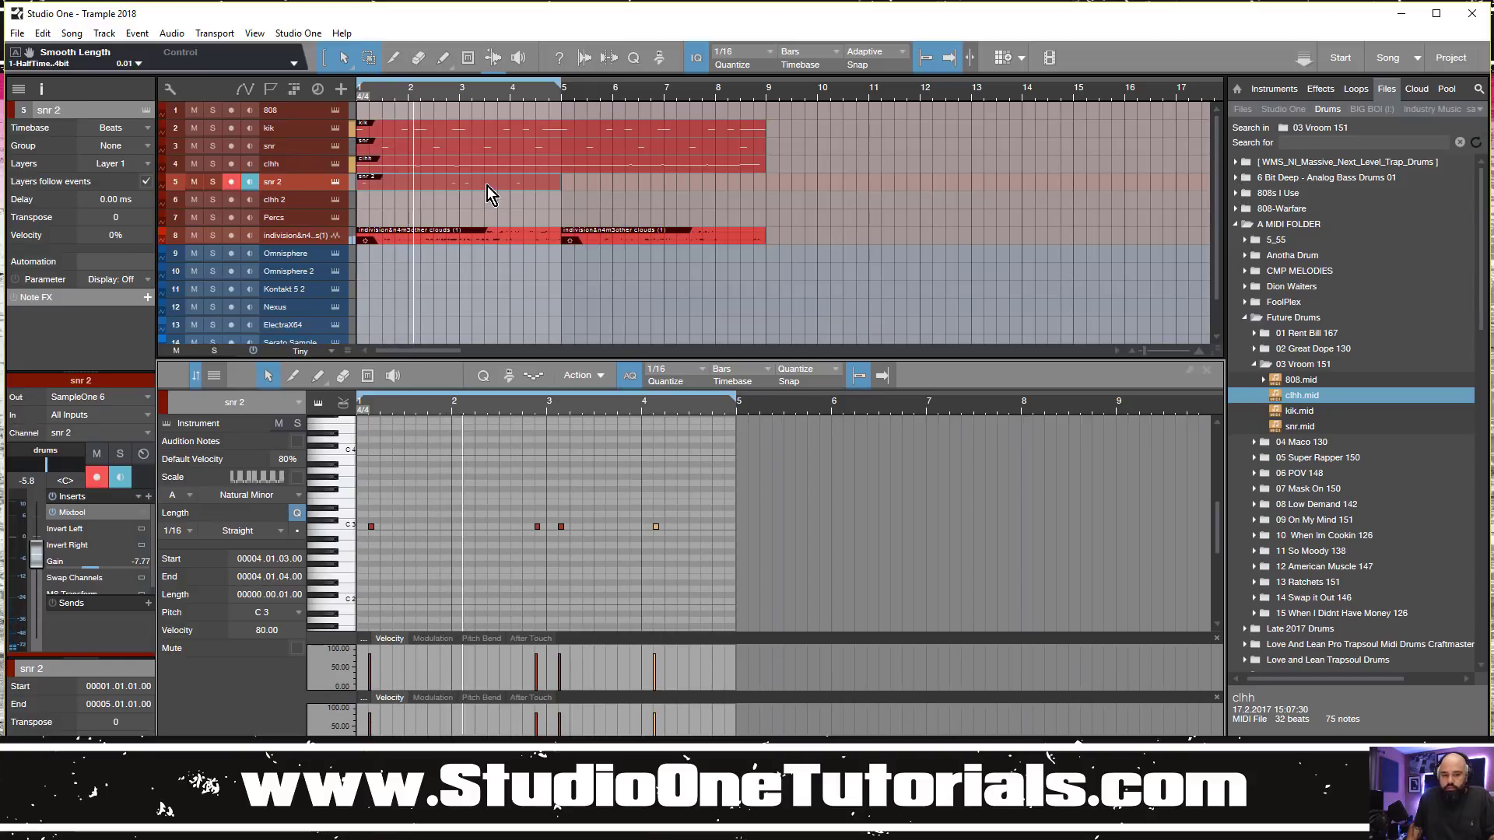
{"action": "key", "text": "d"}
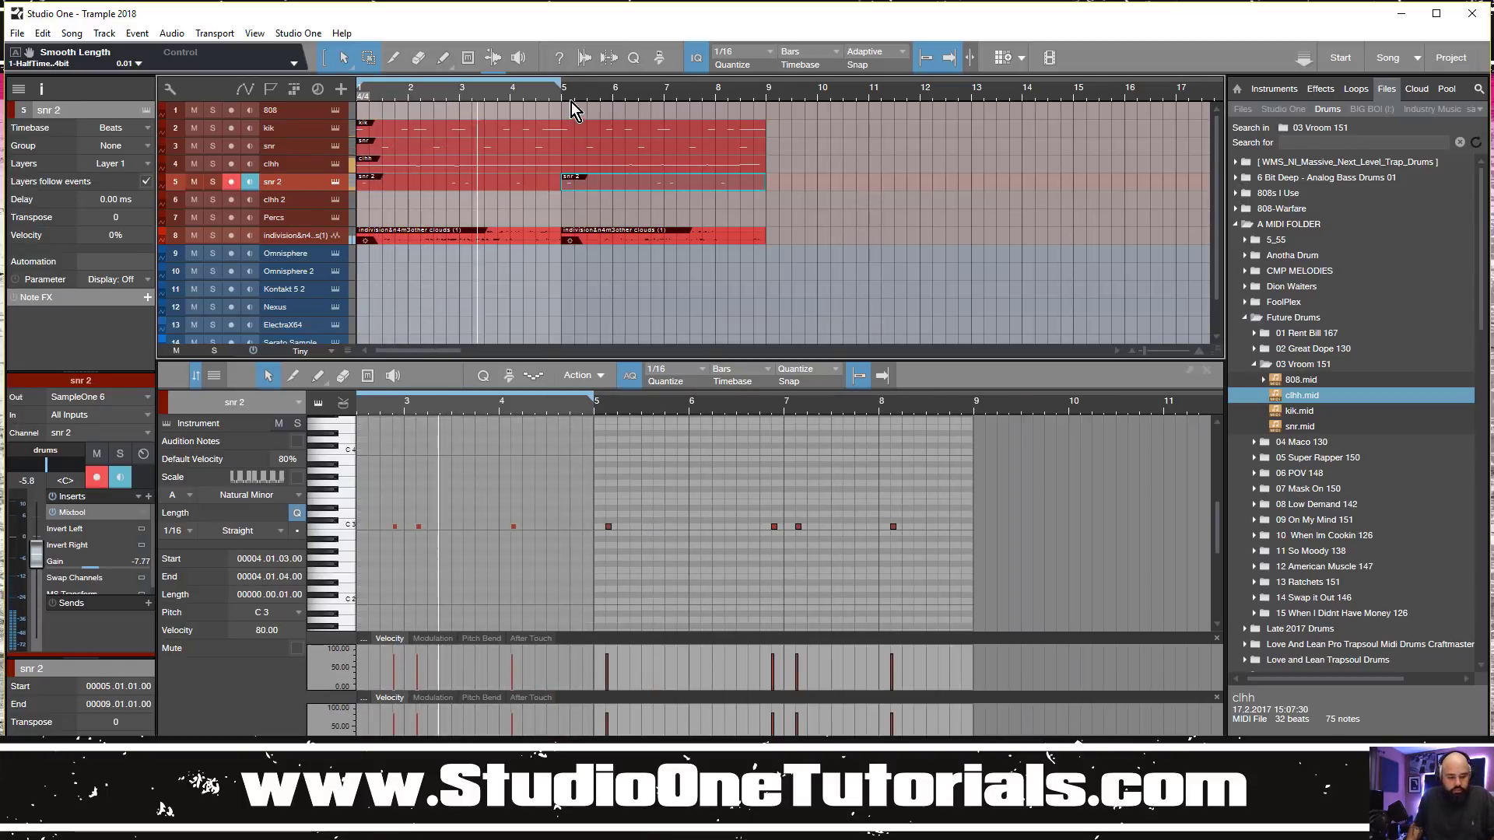
Set the loop range to bars 1–9 and play the beat from the start
{"action": "left_click_drag", "start_coordinate": [561, 83], "coordinate": [769, 119]}
{"action": "key", "text": "comma"}
{"action": "key", "text": "space"}
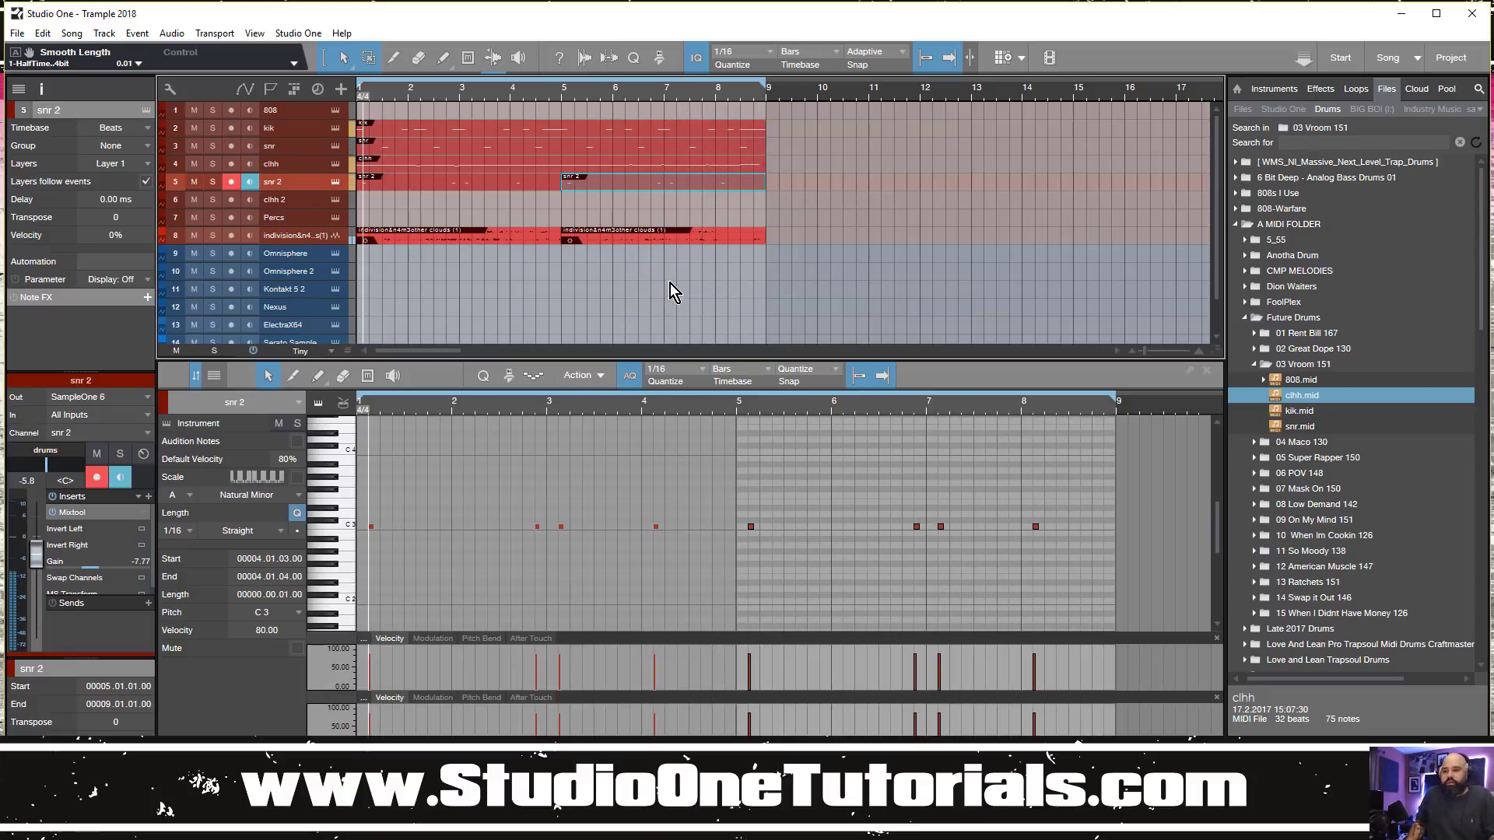
Duplicate the kick, snare, hi-hat and second snare parts and the sample loops so they continue from bar 9 to 17
{"action": "left_click", "coordinate": [604, 105]}
{"action": "key", "text": "w"}
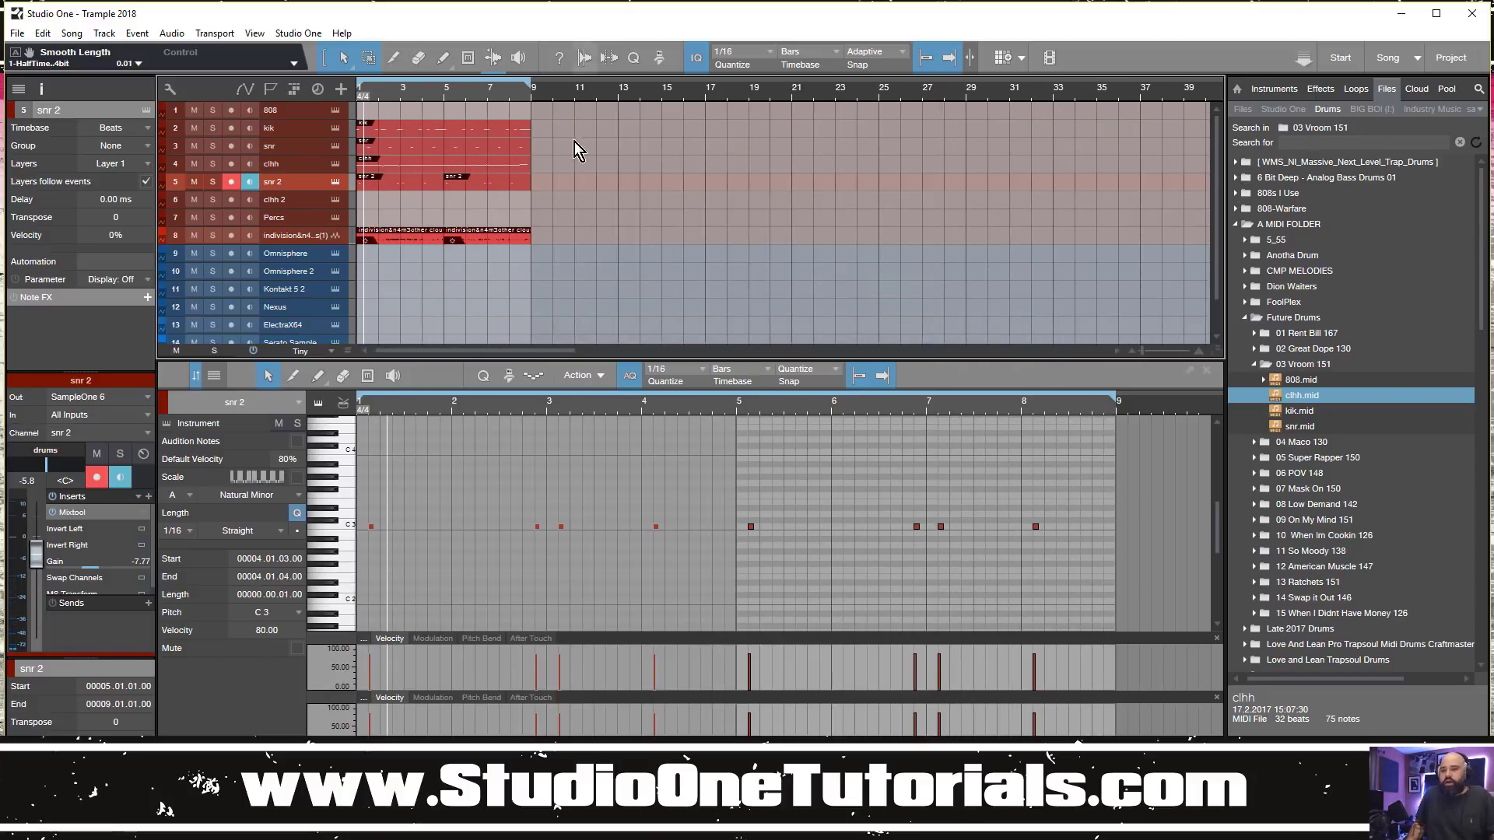
{"action": "left_click_drag", "start_coordinate": [502, 245], "coordinate": [606, 245]}
{"action": "key", "text": "d"}
{"action": "left_click_drag", "start_coordinate": [609, 192], "coordinate": [356, 122]}
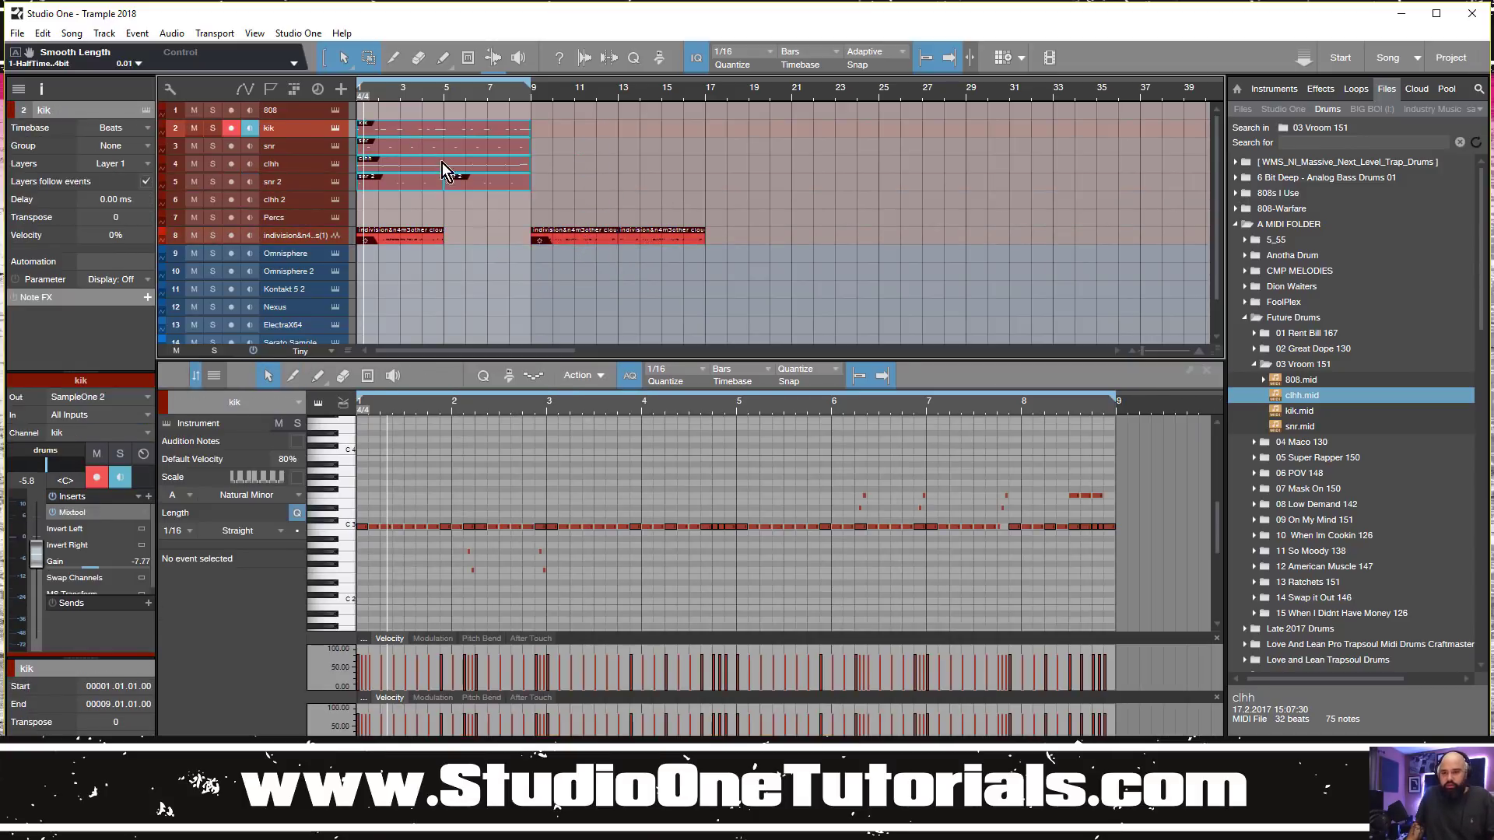
{"action": "key", "text": "d"}
{"action": "left_click", "coordinate": [399, 235]}
{"action": "key", "text": "d"}
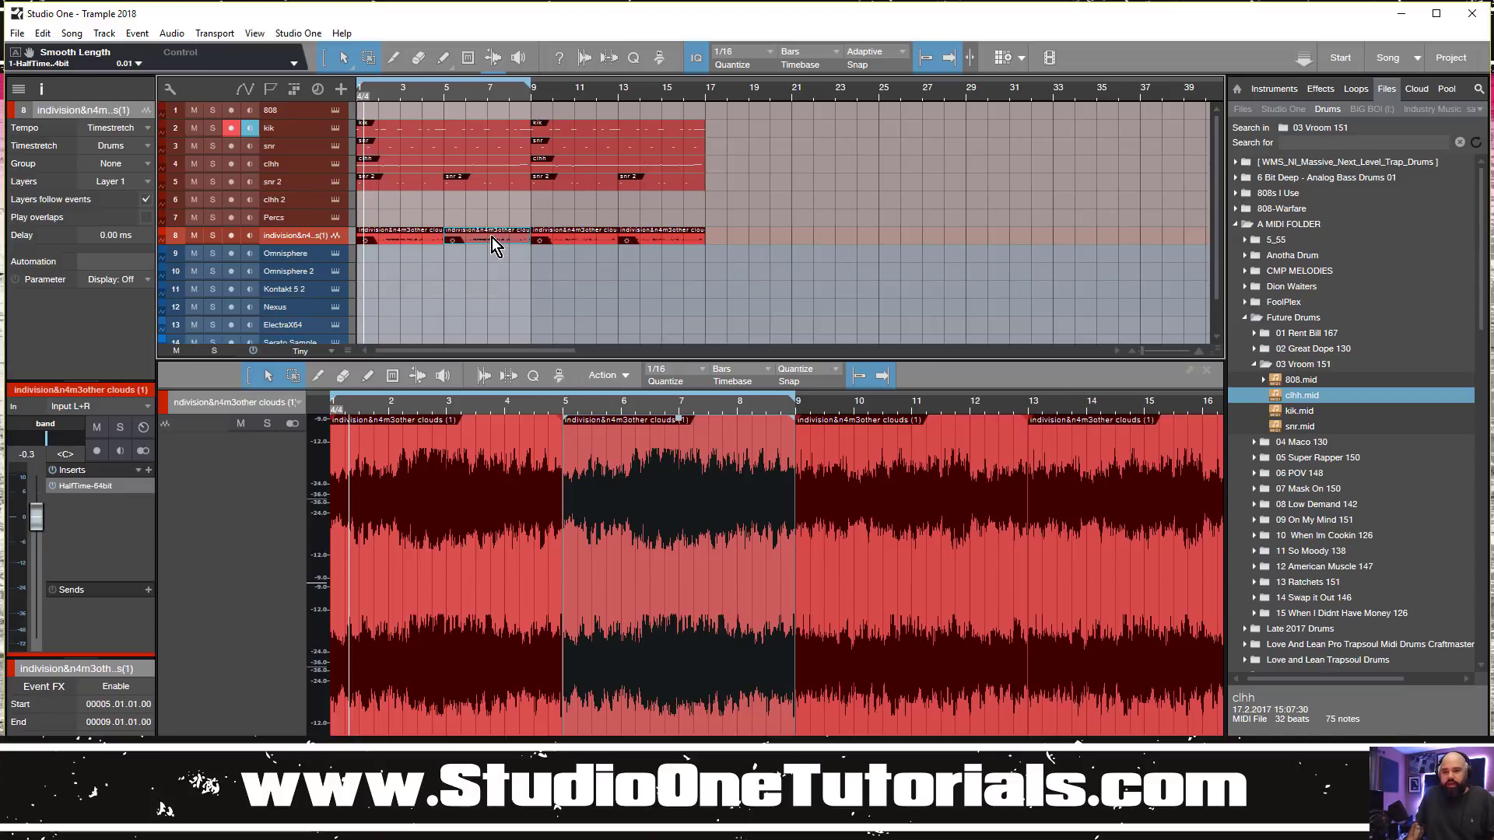
Copy a sample loop to bar 17, trim it to two bars and duplicate it at bar 19
{"action": "mouse_move", "coordinate": [493, 239]}
{"action": "left_mouse_down"}
{"action": "mouse_move", "coordinate": [772, 238]}
{"action": "mouse_move", "coordinate": [496, 235]}
{"action": "left_mouse_up"}
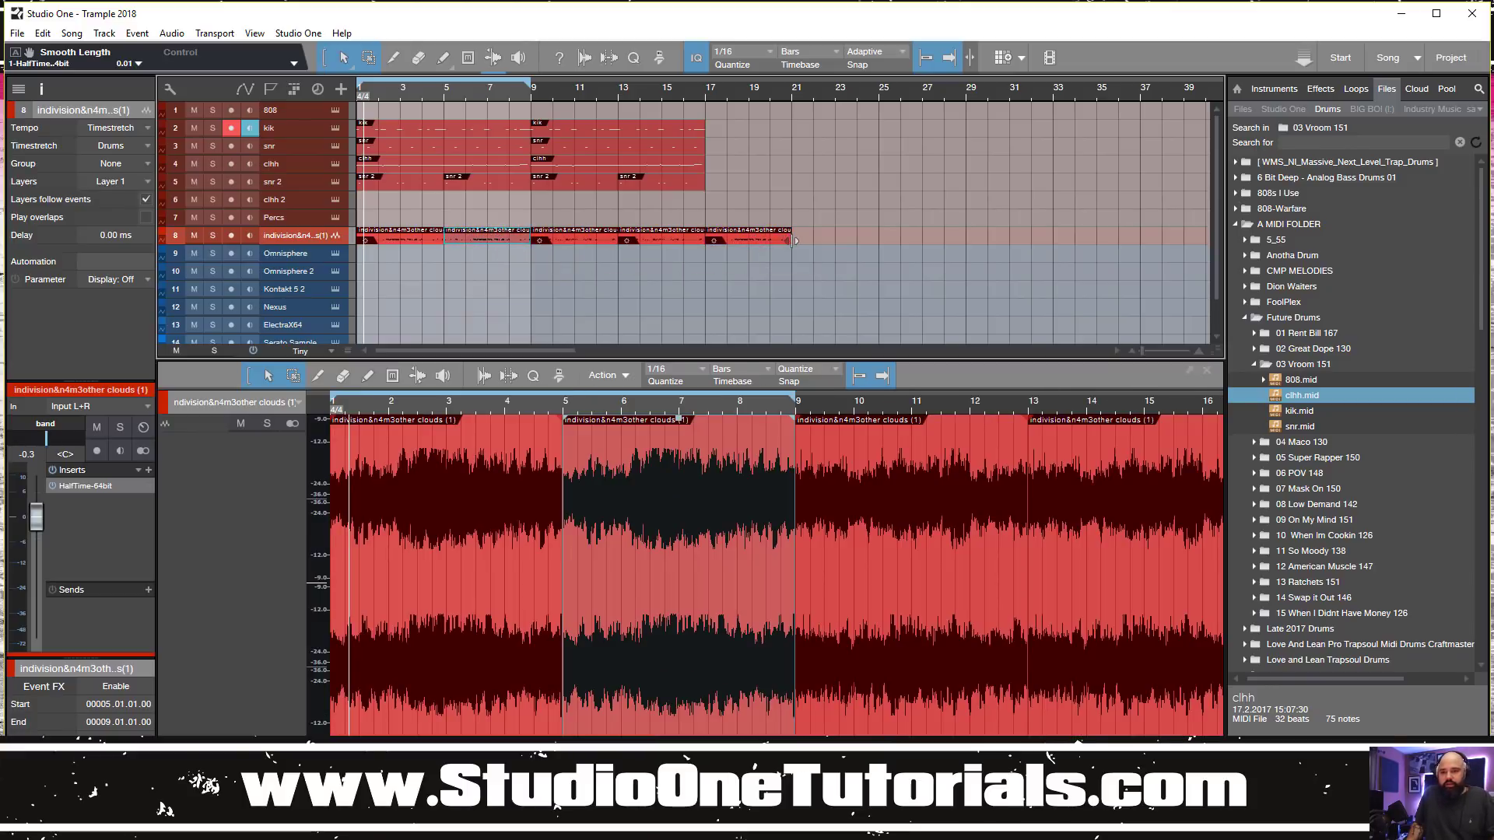
{"action": "left_click_drag", "start_coordinate": [786, 240], "coordinate": [752, 246]}
{"action": "key", "text": "d"}
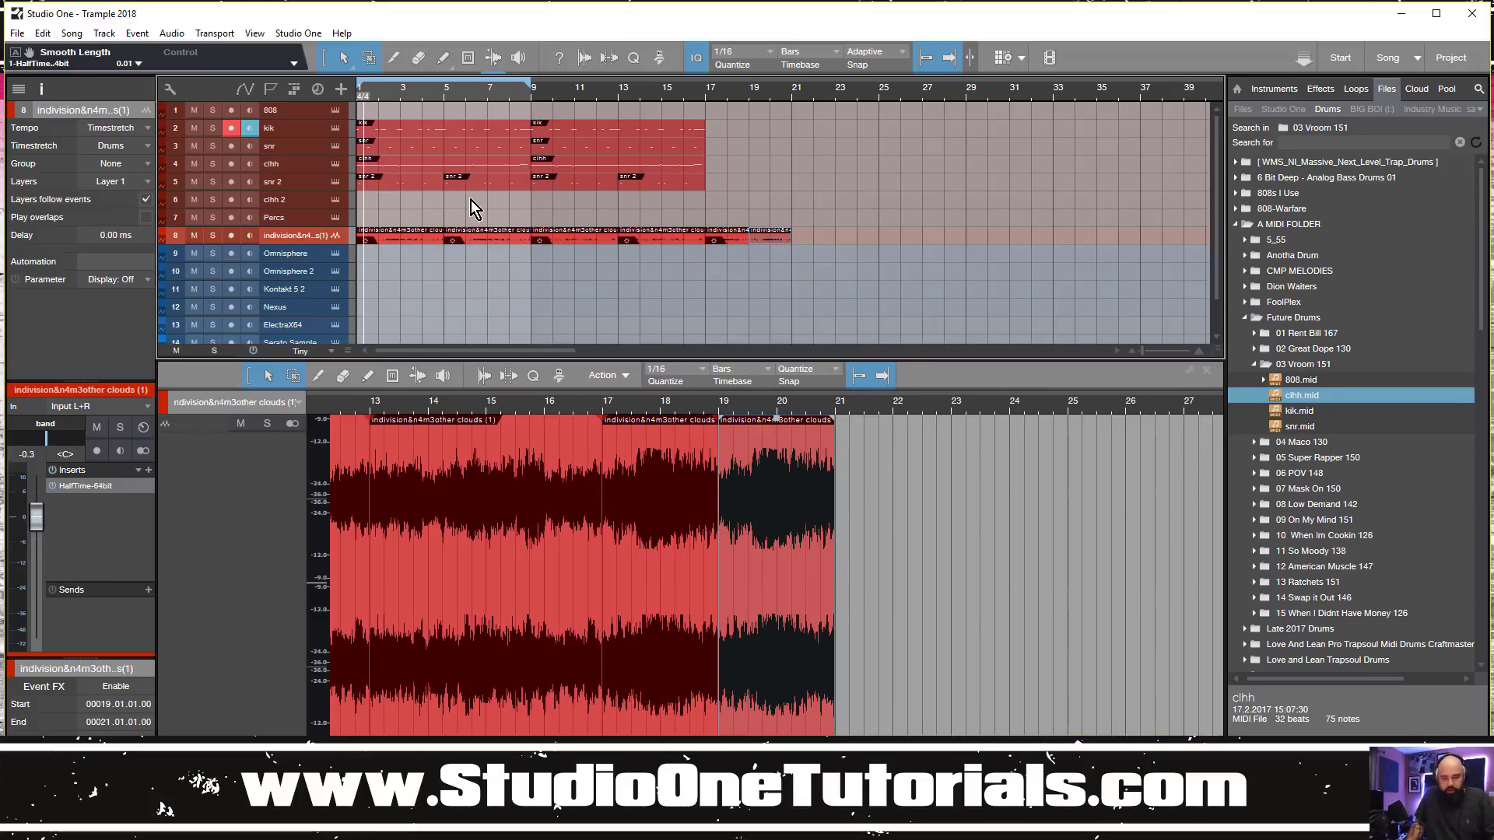
Duplicate the drum parts to bar 17 and the two short sample loops to bar 21, filling up to bar 25
{"action": "left_click_drag", "start_coordinate": [473, 209], "coordinate": [748, 128]}
{"action": "left_click_drag", "start_coordinate": [820, 232], "coordinate": [730, 241]}
{"action": "key", "text": "d"}
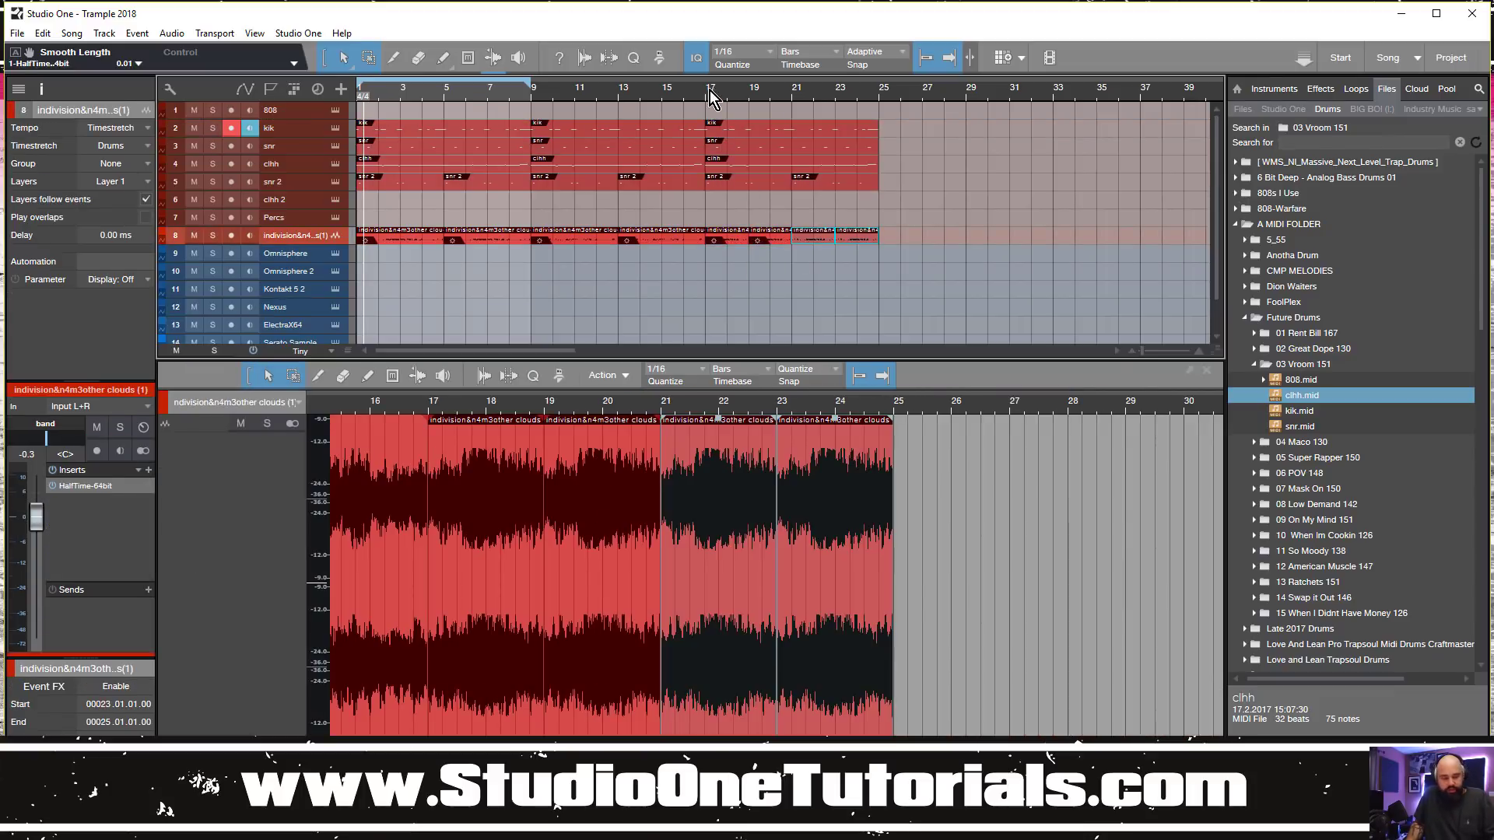
Set the loop range to bars 17–25, save the song and listen to that section
{"action": "left_click_drag", "start_coordinate": [708, 81], "coordinate": [878, 81]}
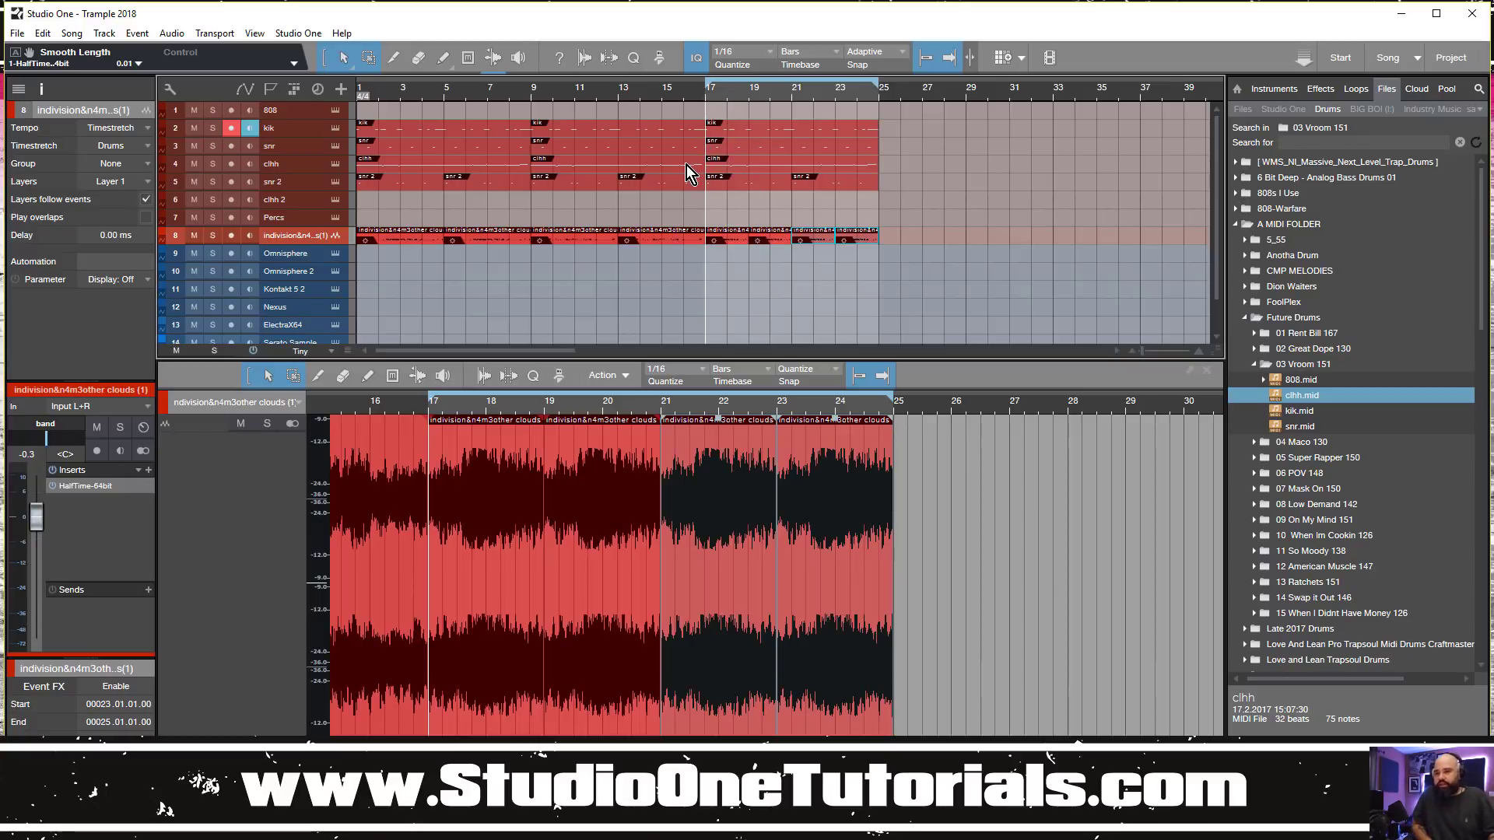
{"action": "key", "text": "ctrl+s"}
{"action": "key", "text": "space"}
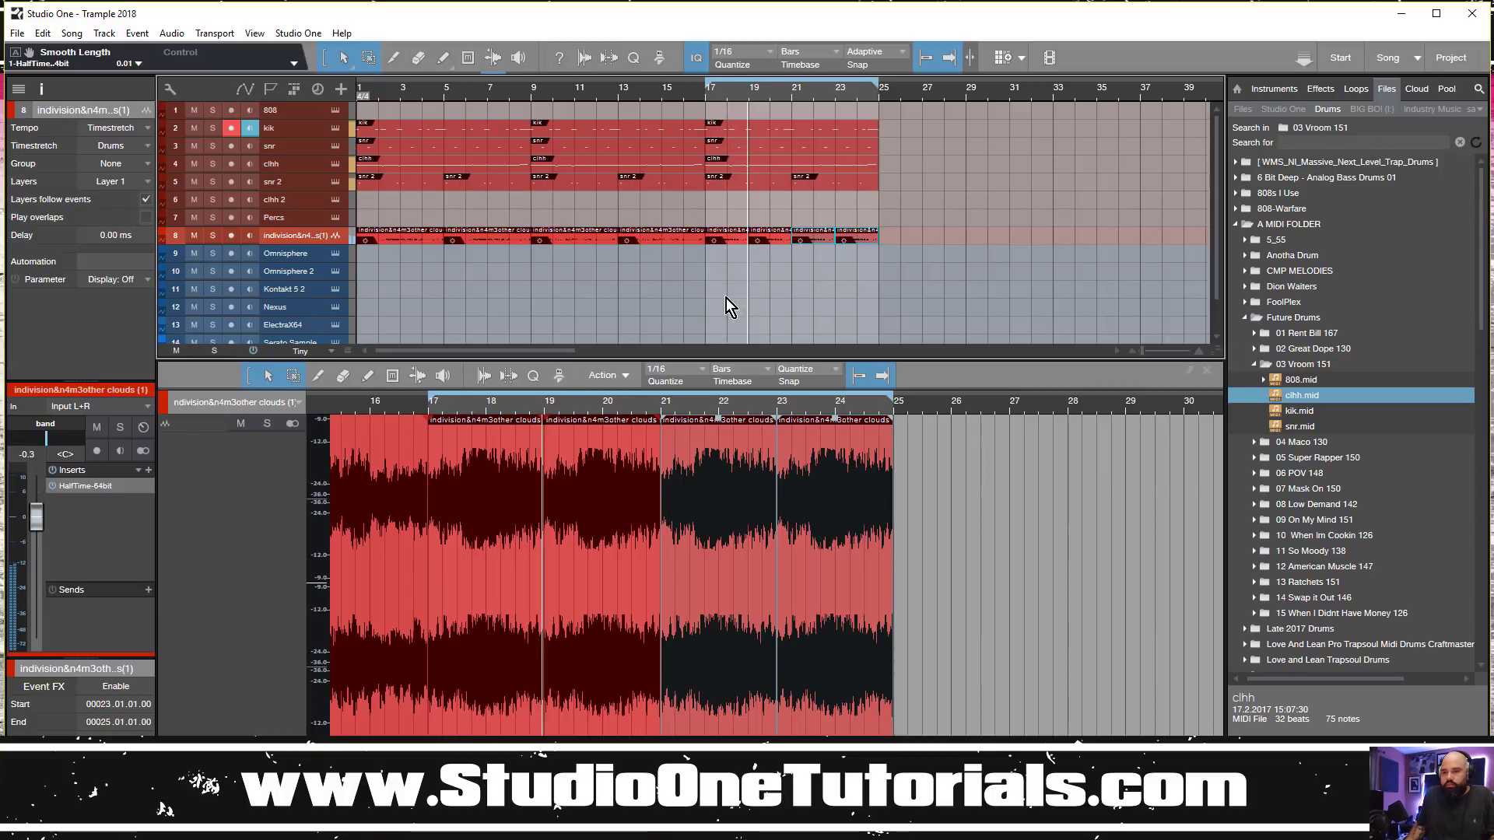
{"action": "key", "text": "space"}
Move the bars 17–25 section to bar 25 and duplicate the bars 9–17 section into the gap at bar 17
{"action": "left_click_drag", "start_coordinate": [700, 293], "coordinate": [562, 133]}
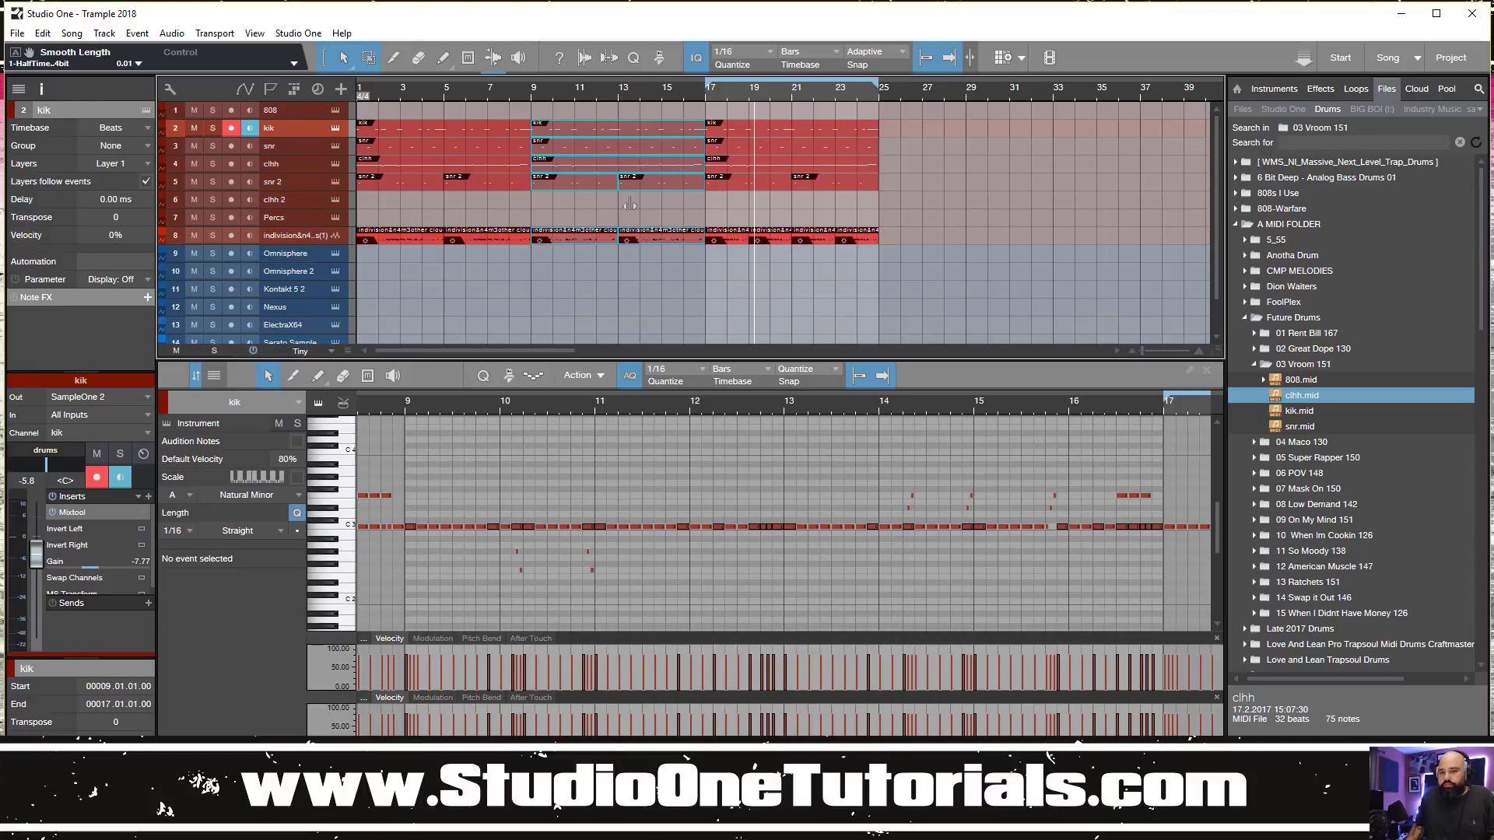
{"action": "left_click_drag", "start_coordinate": [699, 290], "coordinate": [555, 131]}
{"action": "left_click_drag", "start_coordinate": [1050, 307], "coordinate": [895, 132]}
{"action": "left_click_drag", "start_coordinate": [738, 296], "coordinate": [579, 129]}
{"action": "key", "text": "d"}
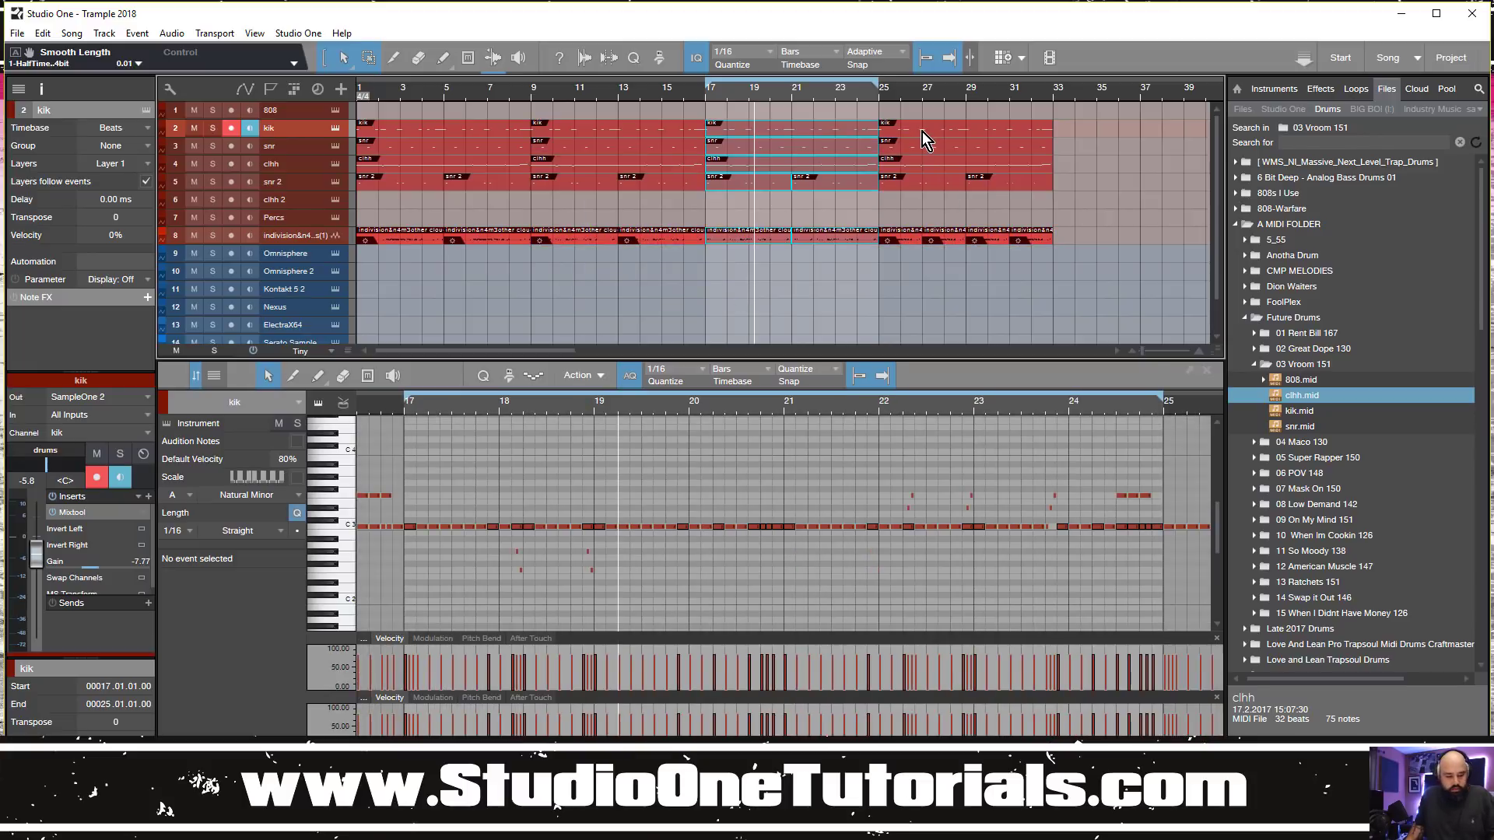
Move the opening bars 1–9 section to bar 25, with the short-loop section from there shifted to bar 33
{"action": "key", "text": "w"}
{"action": "key", "text": "w"}
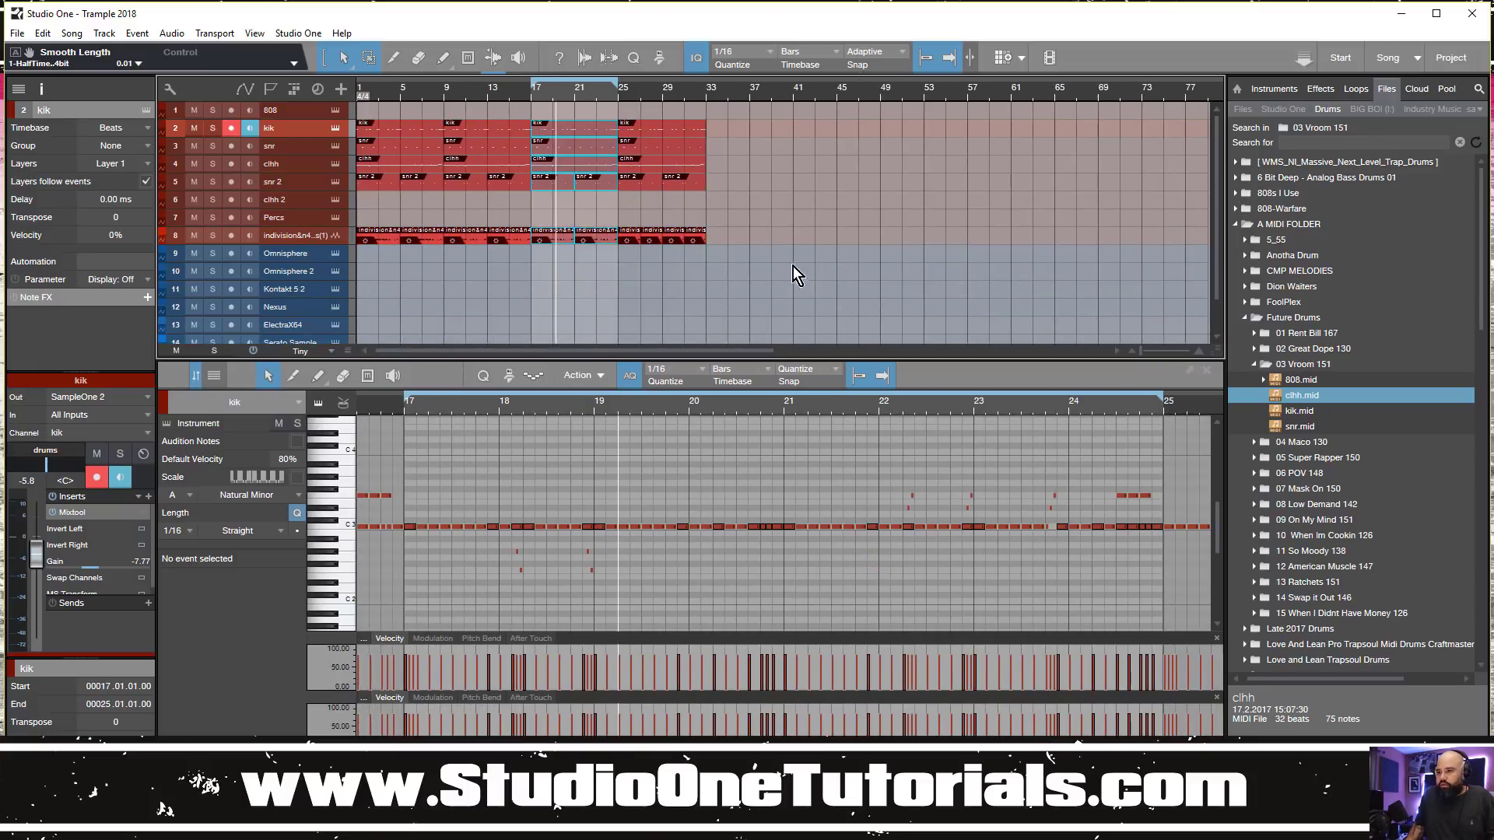
{"action": "left_click_drag", "start_coordinate": [793, 266], "coordinate": [840, 127]}
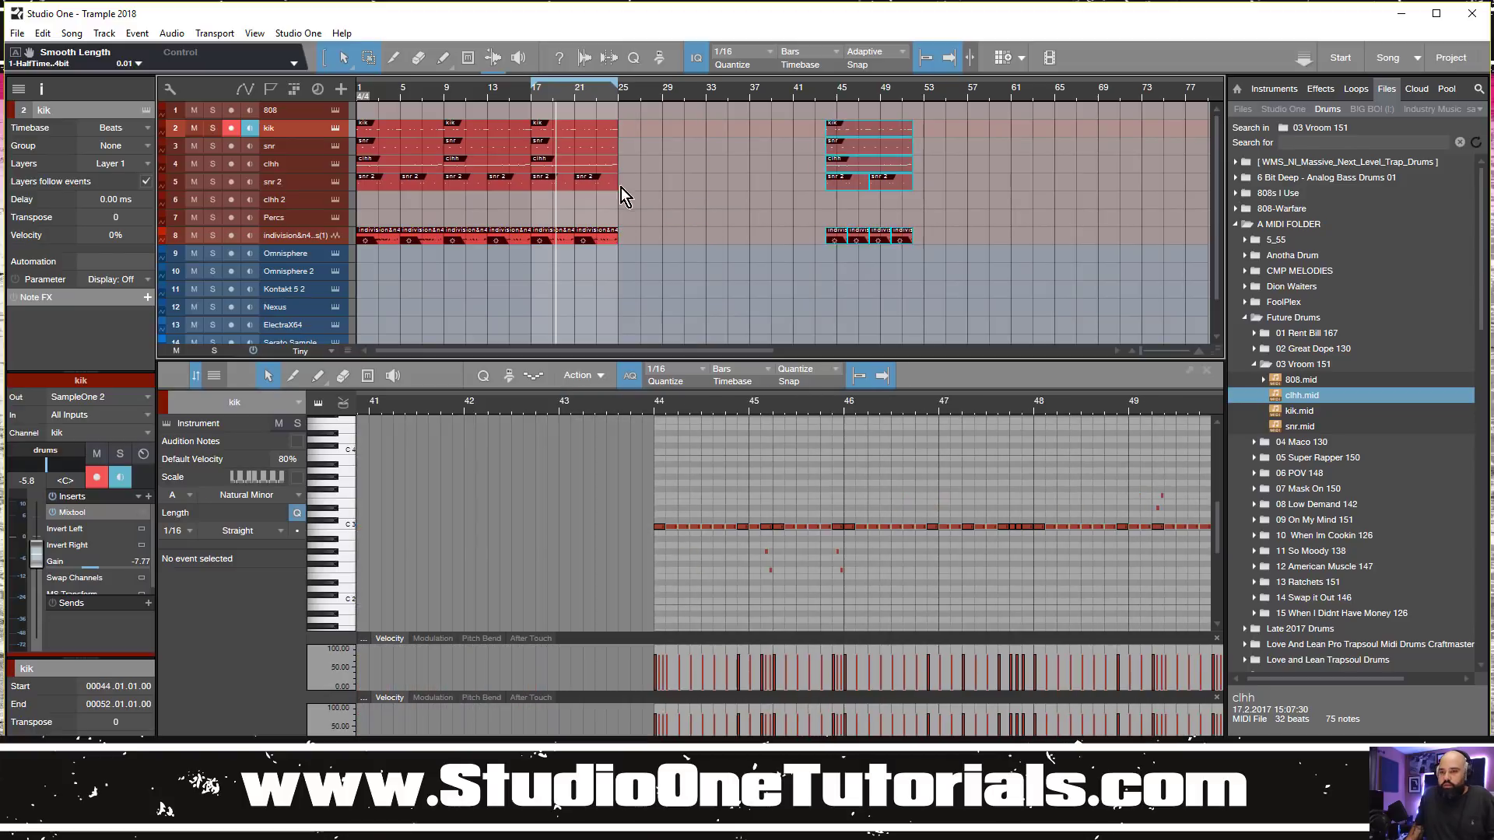
{"action": "left_click_drag", "start_coordinate": [439, 264], "coordinate": [653, 126]}
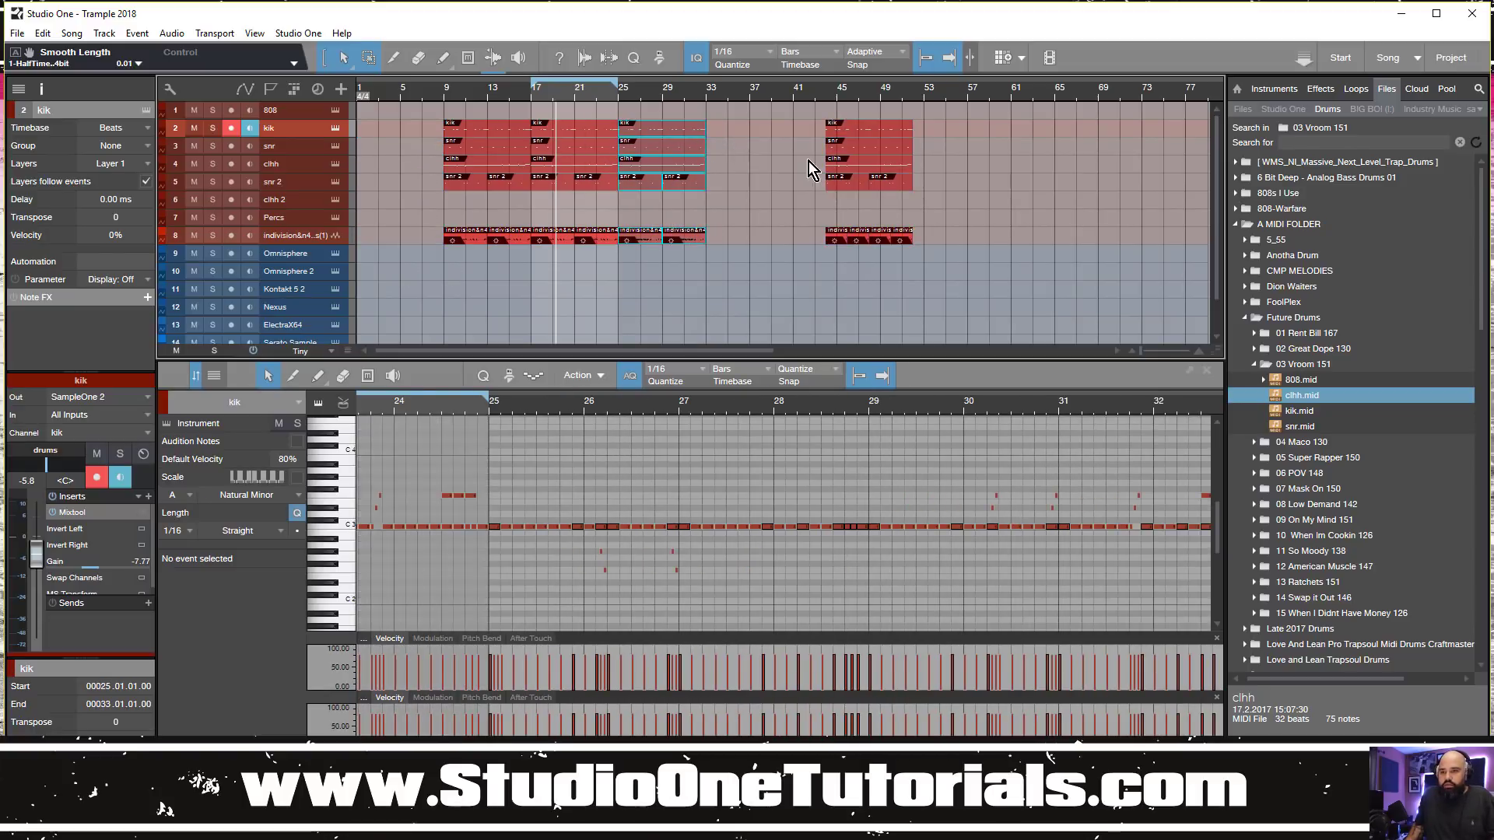
{"action": "left_click_drag", "start_coordinate": [955, 282], "coordinate": [763, 141]}
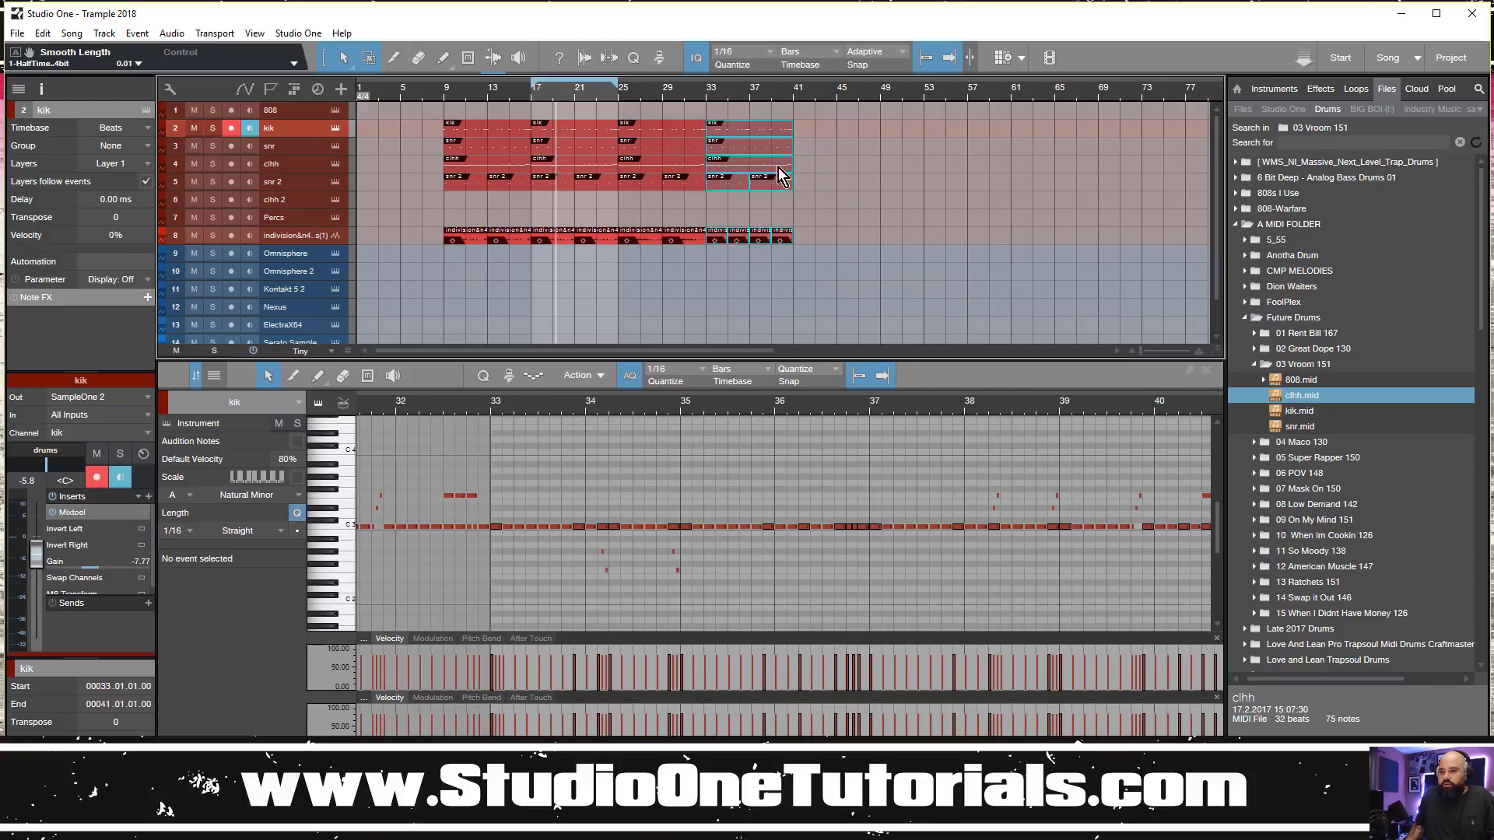
Duplicate the bar 33 section at bar 41 and copy the bar 25 section to bar 49
{"action": "key", "text": "d"}
{"action": "left_click_drag", "start_coordinate": [696, 272], "coordinate": [907, 133]}
Copy two four-bar sample loops without drums into bars 1–9 as an intro and play from the start
{"action": "left_click", "coordinate": [638, 263]}
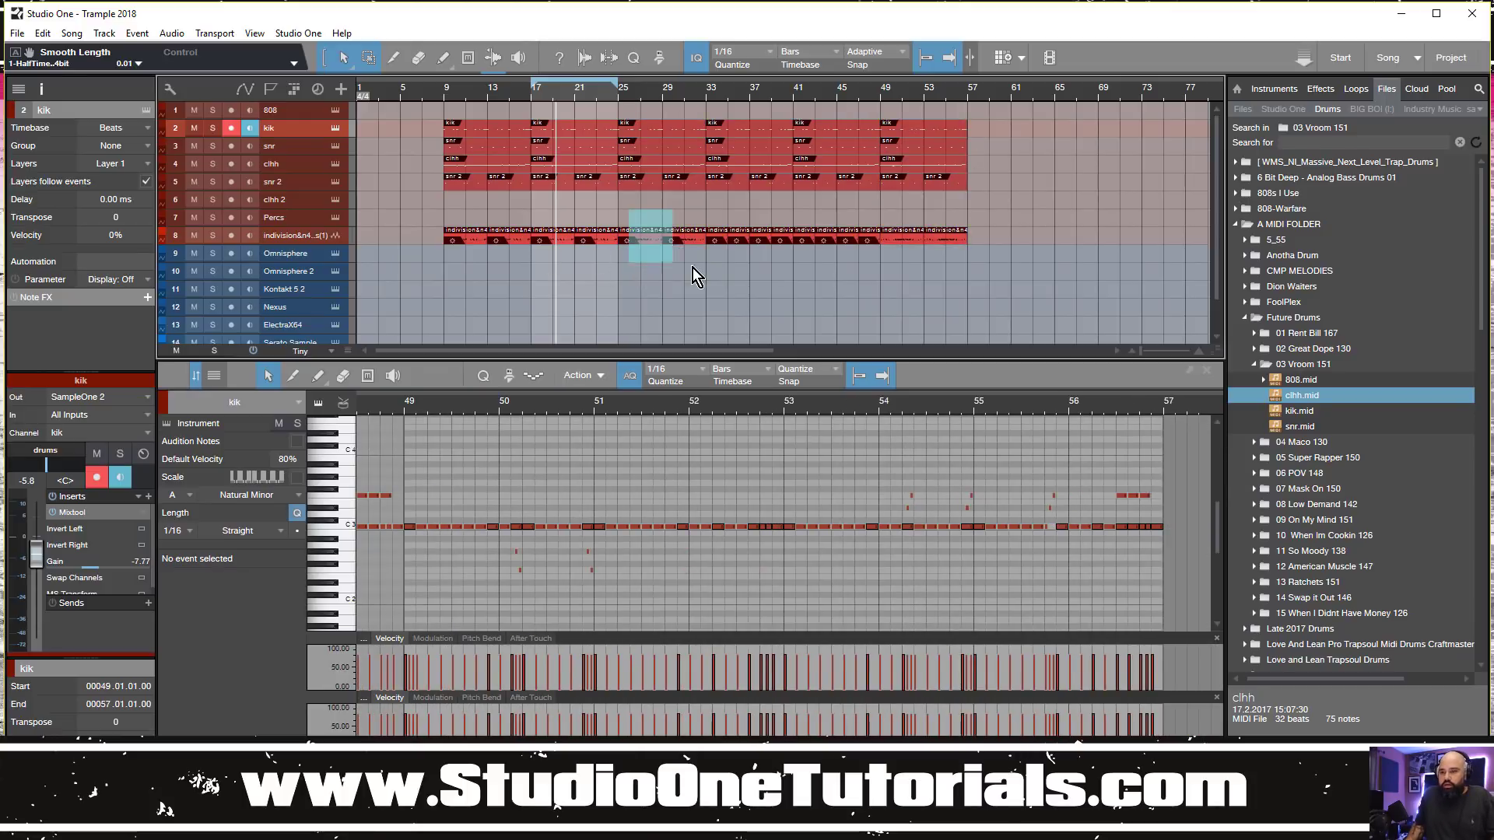
{"action": "left_click_drag", "start_coordinate": [692, 267], "coordinate": [373, 245]}
{"action": "key", "text": "comma"}
{"action": "key", "text": "space"}
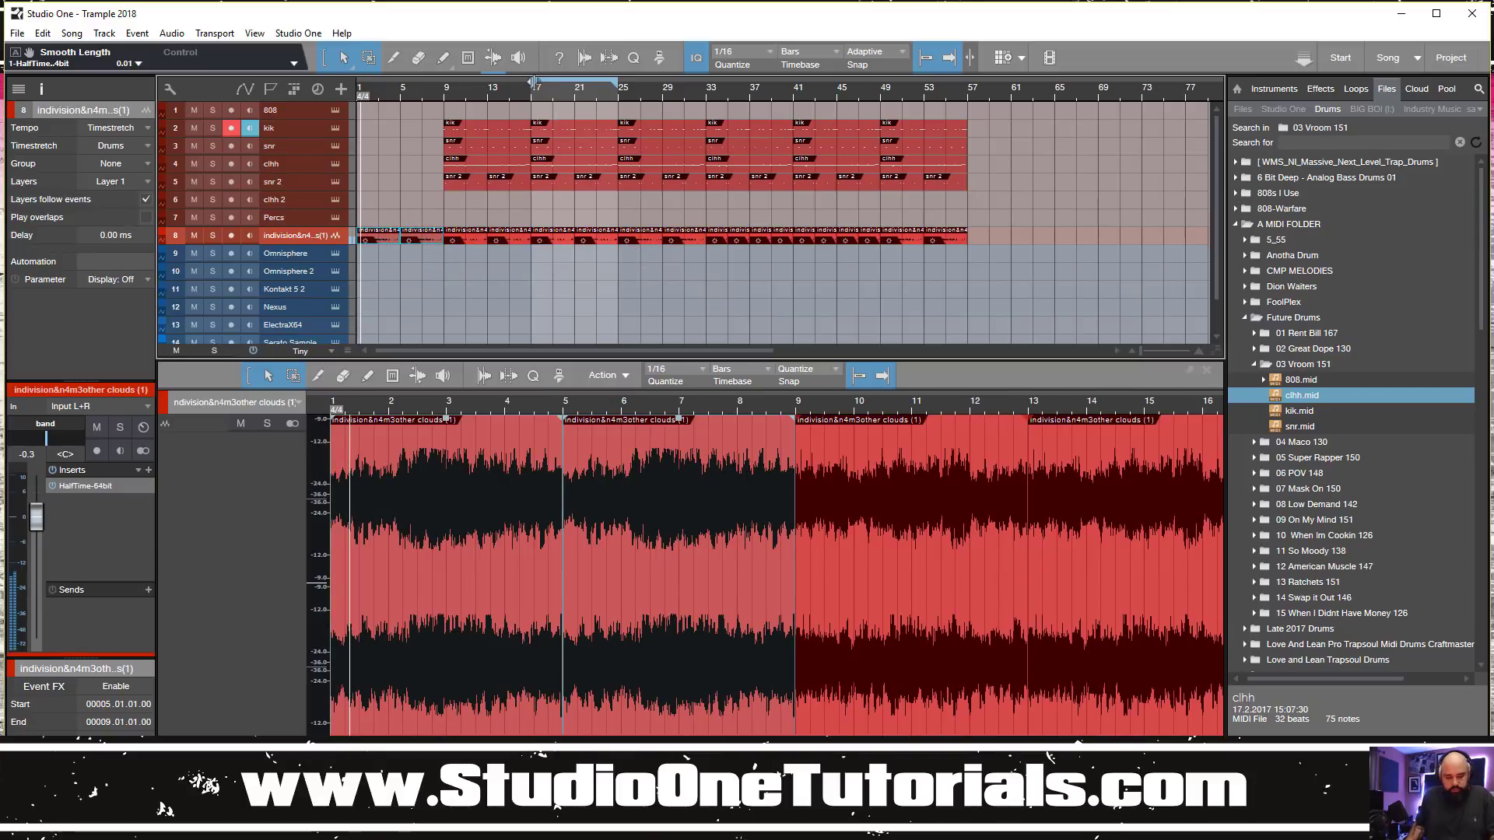
Stretch the loop range over bars 1–57 and recolour the sample loop track blue
{"action": "left_click_drag", "start_coordinate": [534, 82], "coordinate": [360, 83]}
{"action": "mouse_move", "coordinate": [684, 94]}
{"action": "left_mouse_down"}
{"action": "mouse_move", "coordinate": [858, 116]}
{"action": "mouse_move", "coordinate": [544, 86]}
{"action": "mouse_move", "coordinate": [926, 87]}
{"action": "left_mouse_up"}
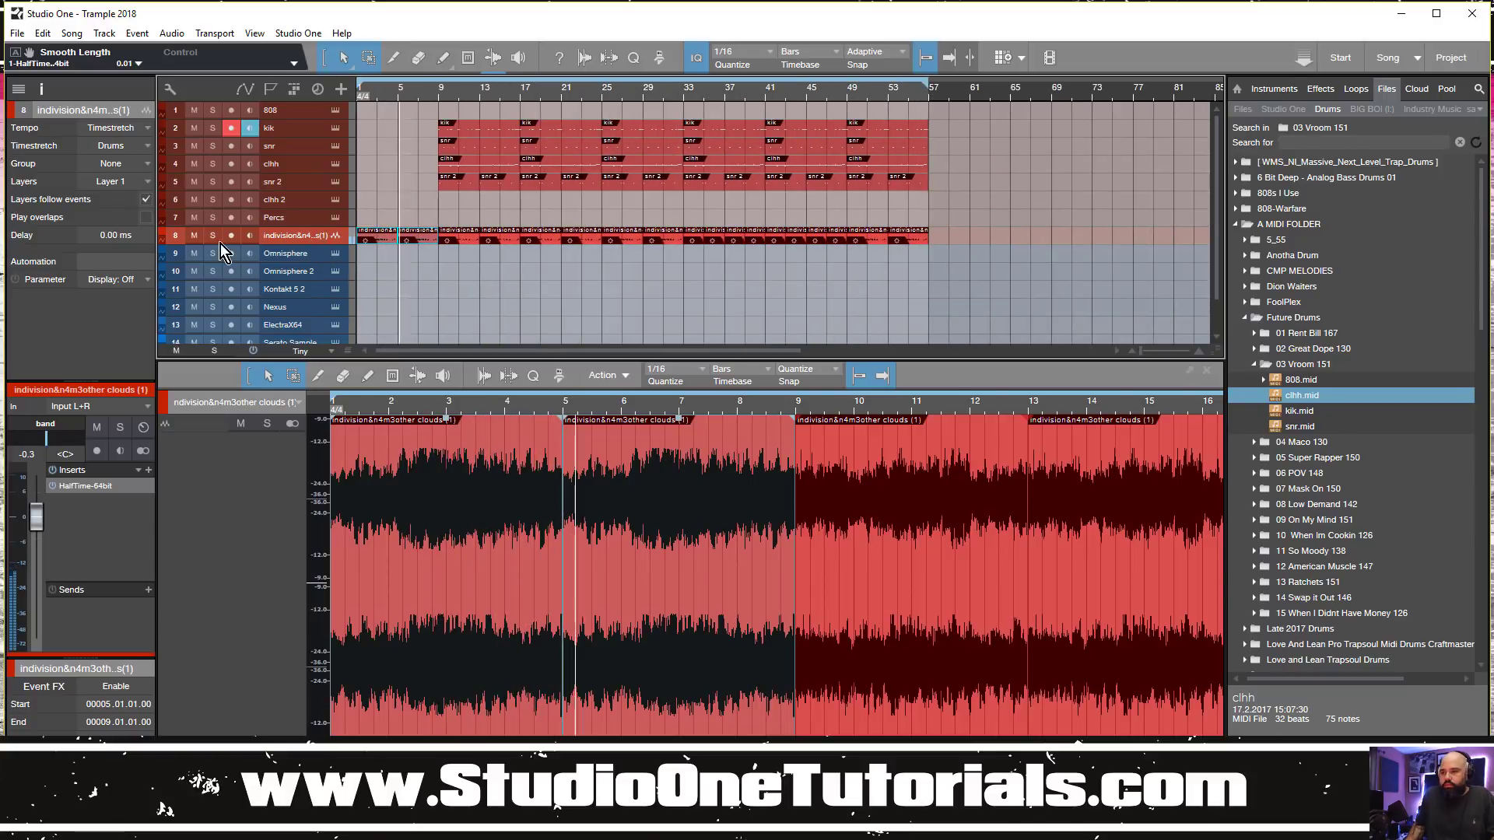
{"action": "left_click", "coordinate": [161, 232]}
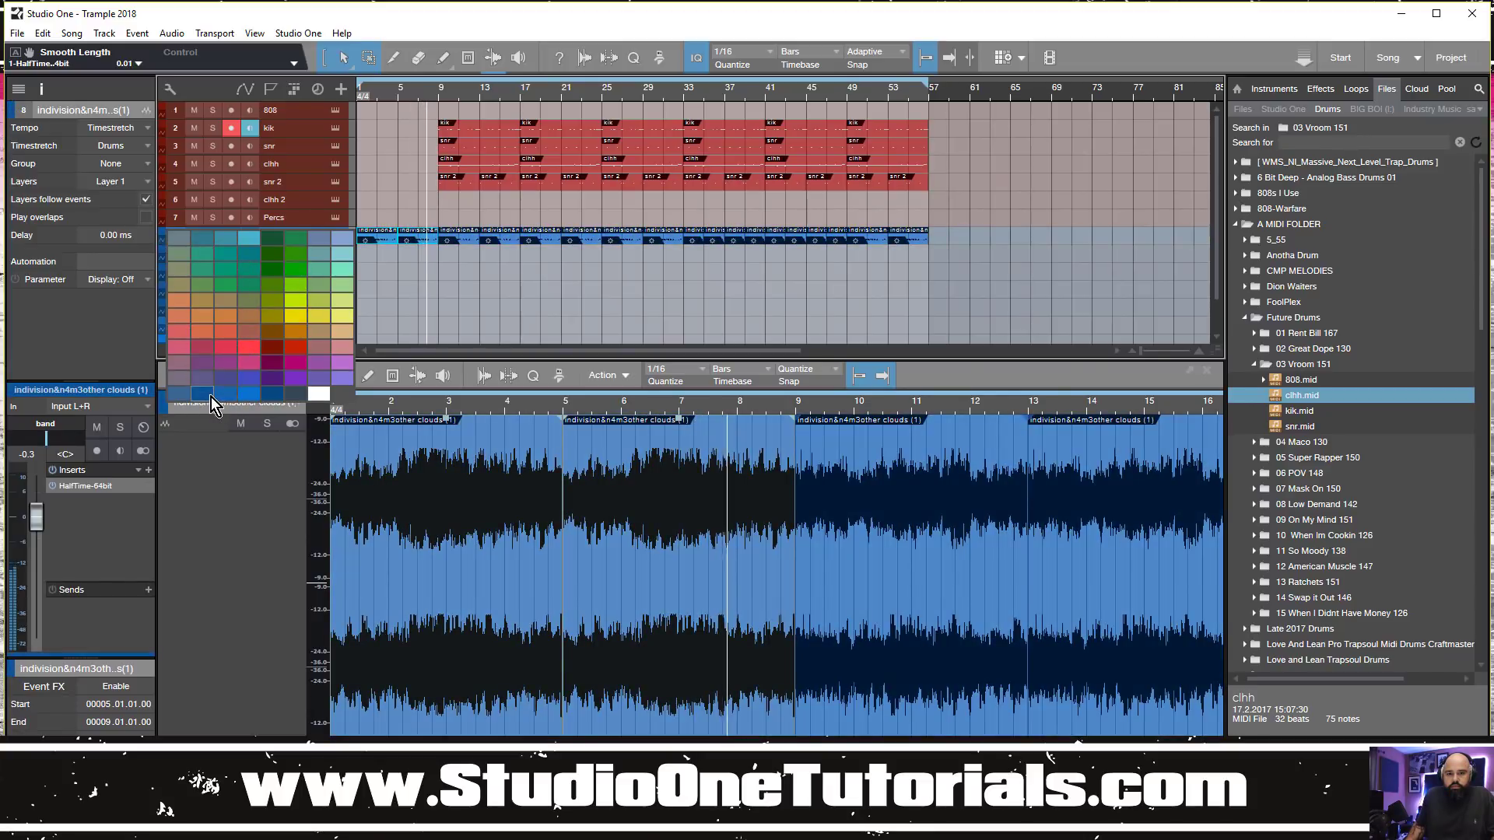
{"action": "left_click", "coordinate": [212, 397]}
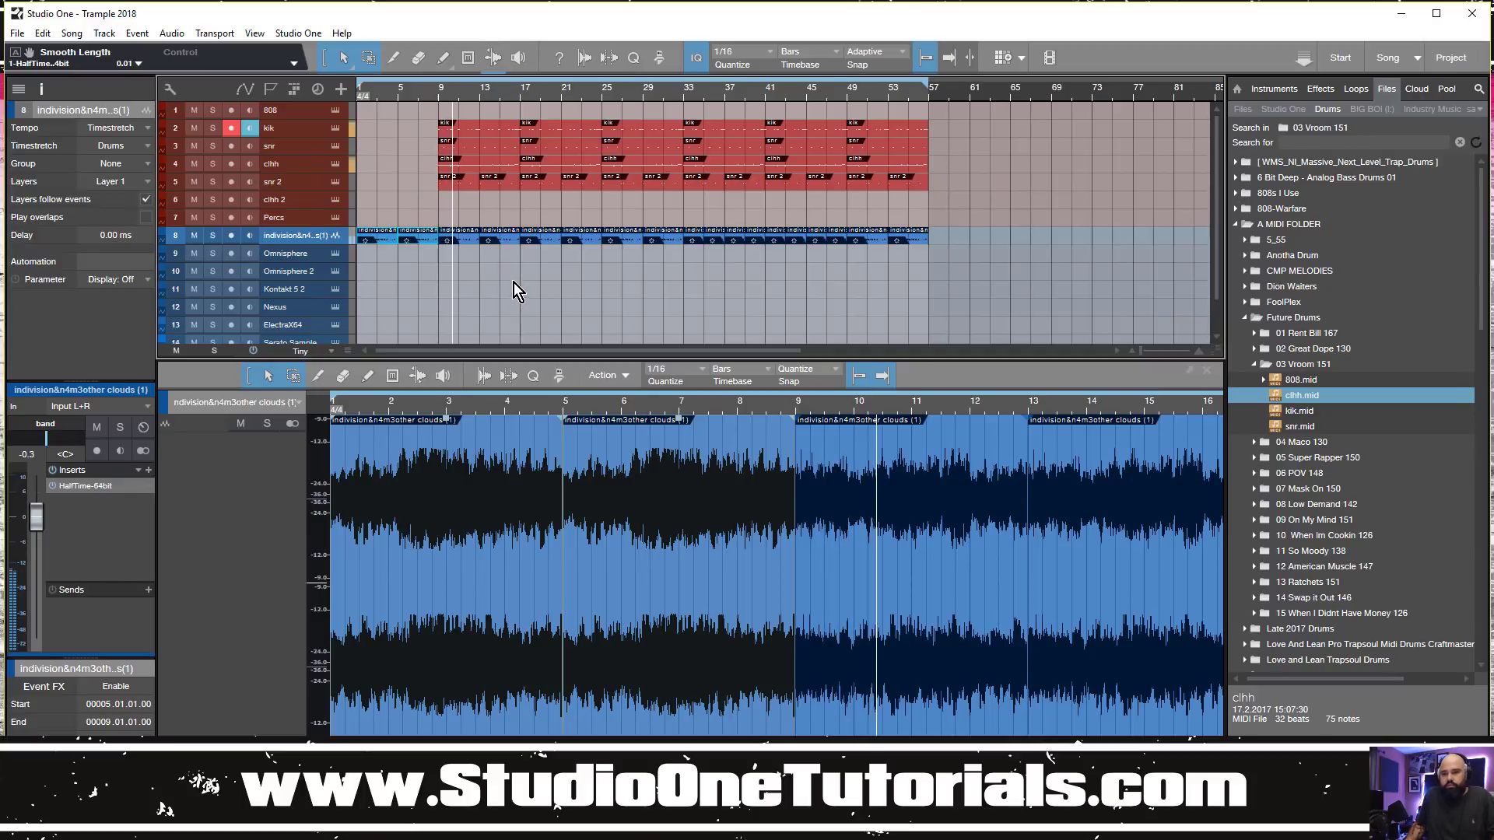
{"action": "scroll", "coordinate": [514, 283], "scroll_direction": "down", "scroll_amount": 1}
{"action": "scroll", "coordinate": [509, 281], "scroll_direction": "up", "scroll_amount": 2}
{"action": "scroll", "coordinate": [507, 278], "scroll_direction": "up", "scroll_amount": 3}
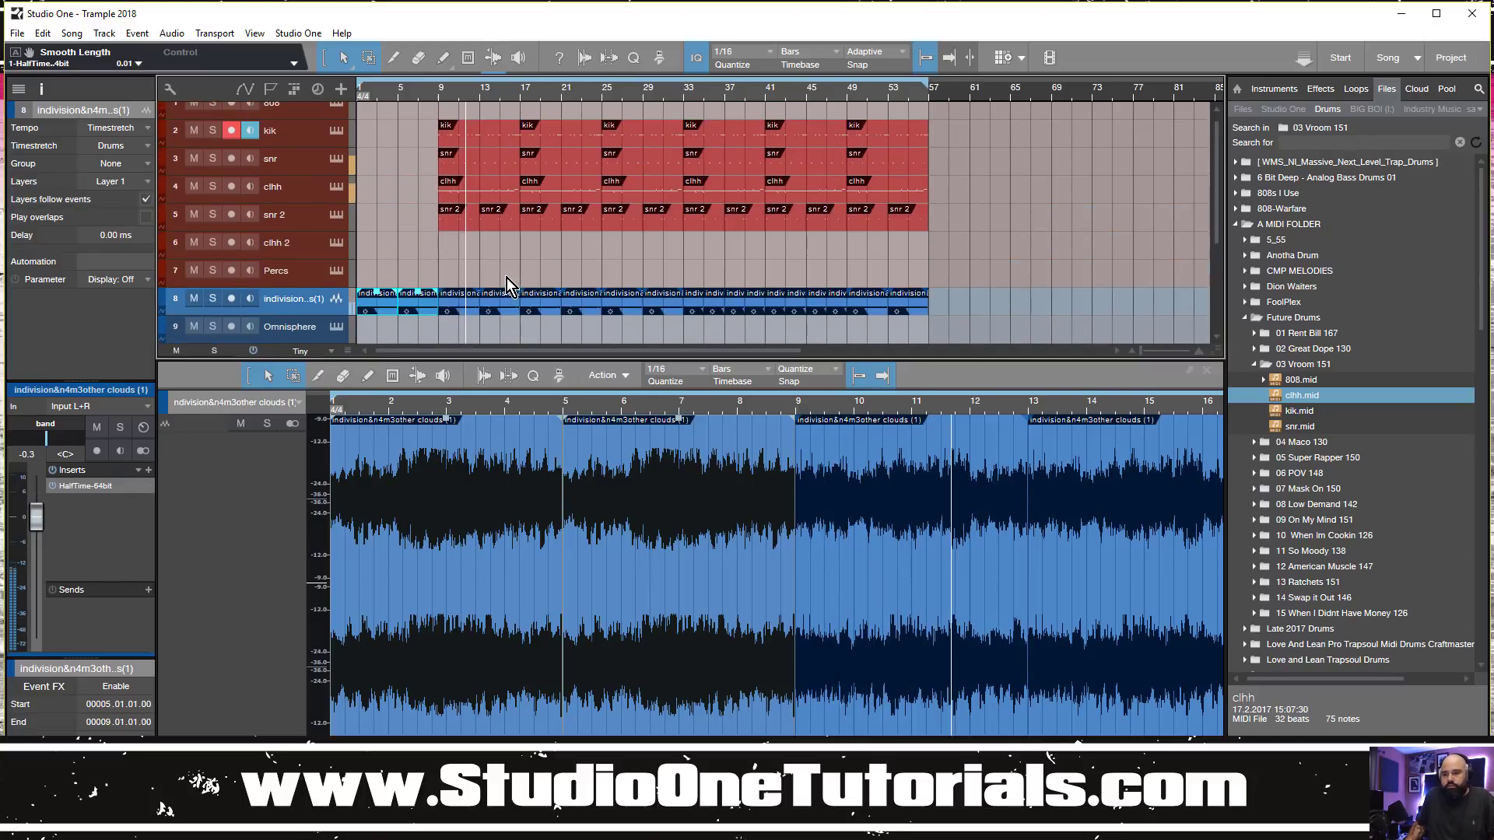
{"action": "scroll", "coordinate": [506, 267], "scroll_direction": "down", "scroll_amount": 1}
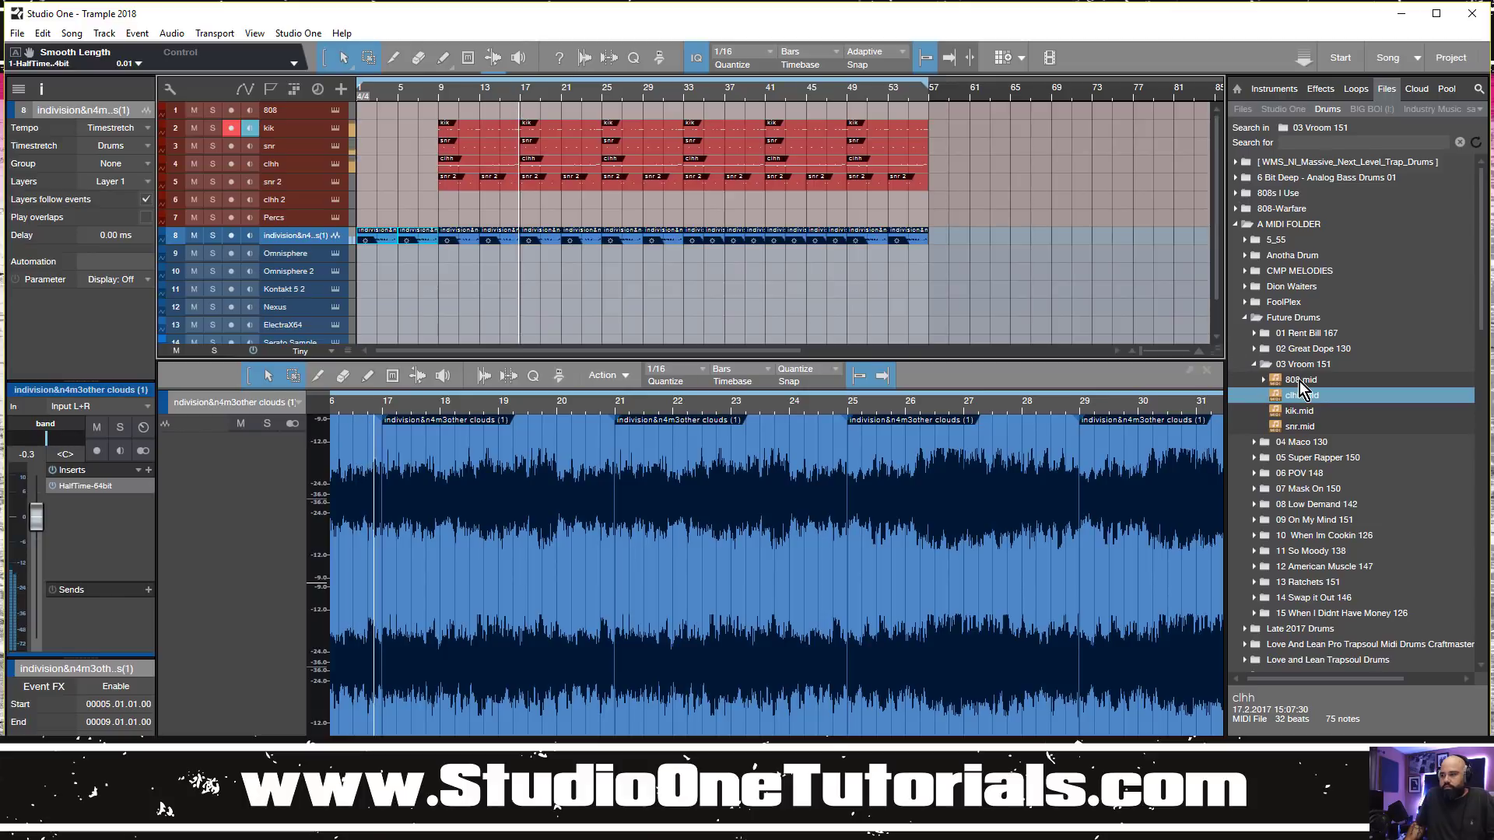
Add 808.mid to the 808 track at bar 9, play it back and duplicate the part up to bar 57
{"action": "left_click_drag", "start_coordinate": [1300, 382], "coordinate": [467, 110]}
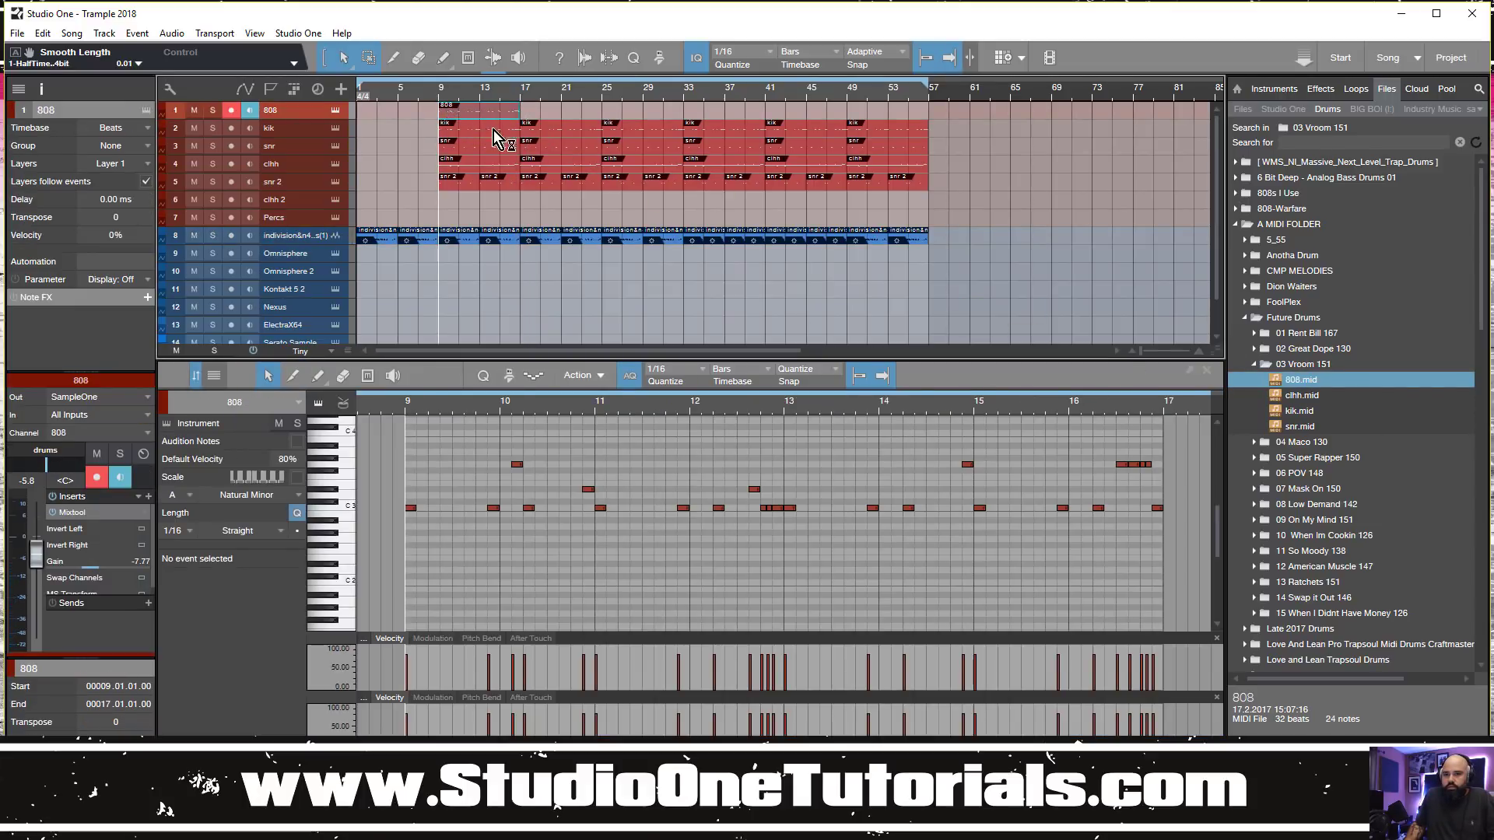
{"action": "key", "text": "space"}
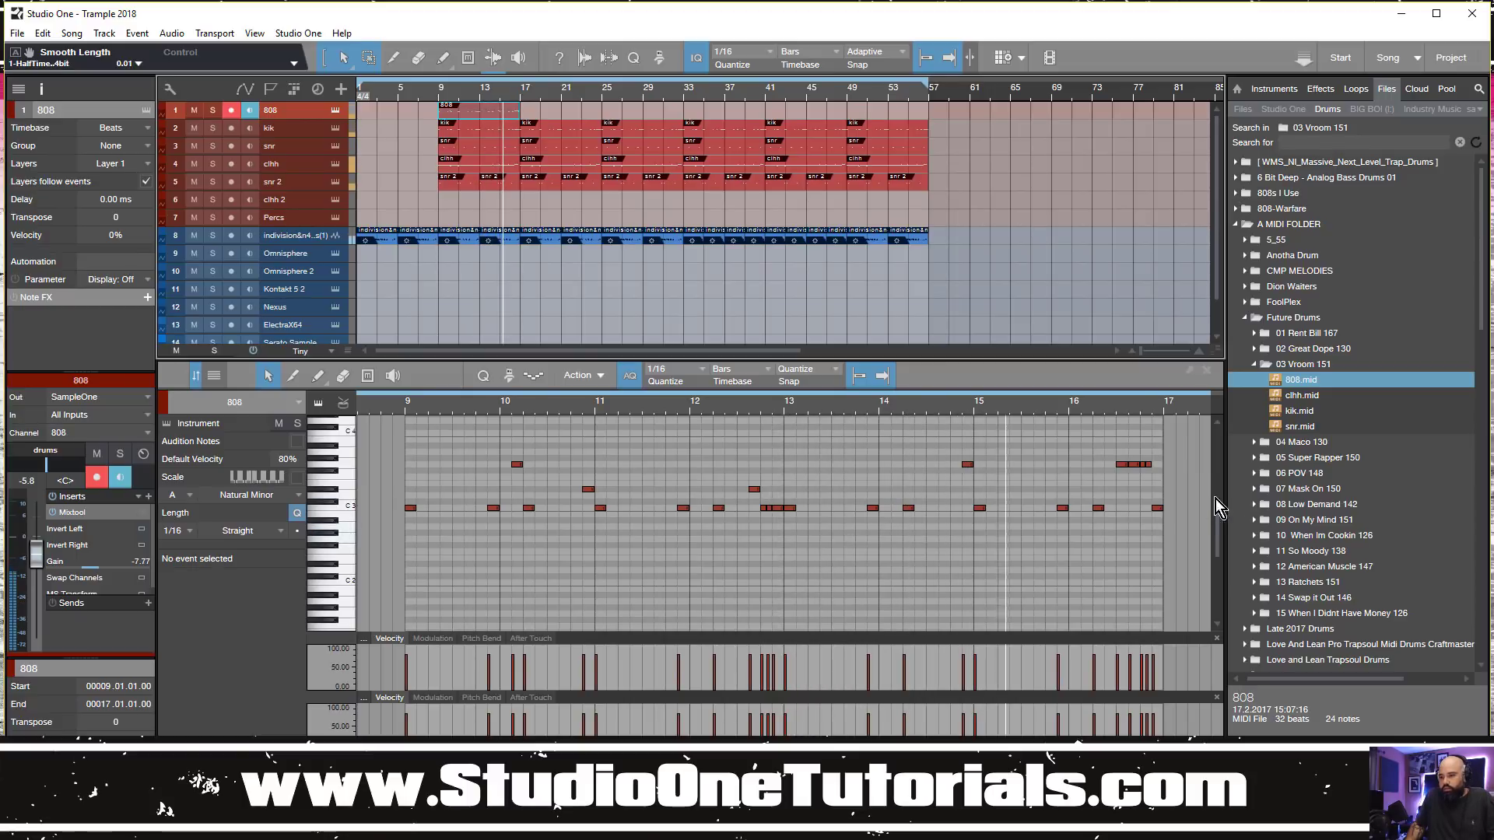
{"action": "key", "text": "d"}
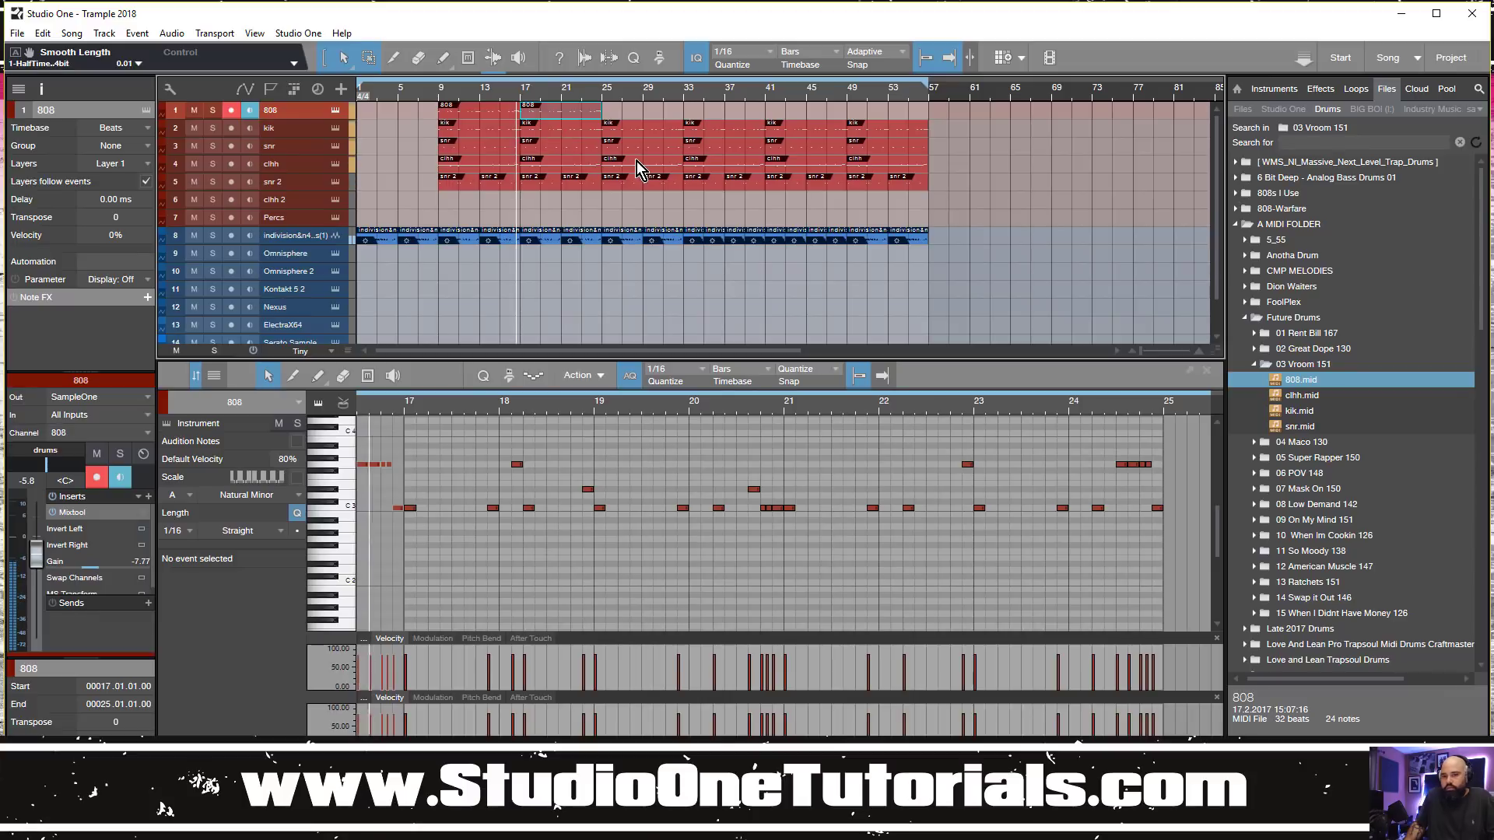
{"action": "key", "text": "d"}
{"action": "key", "text": "d"}
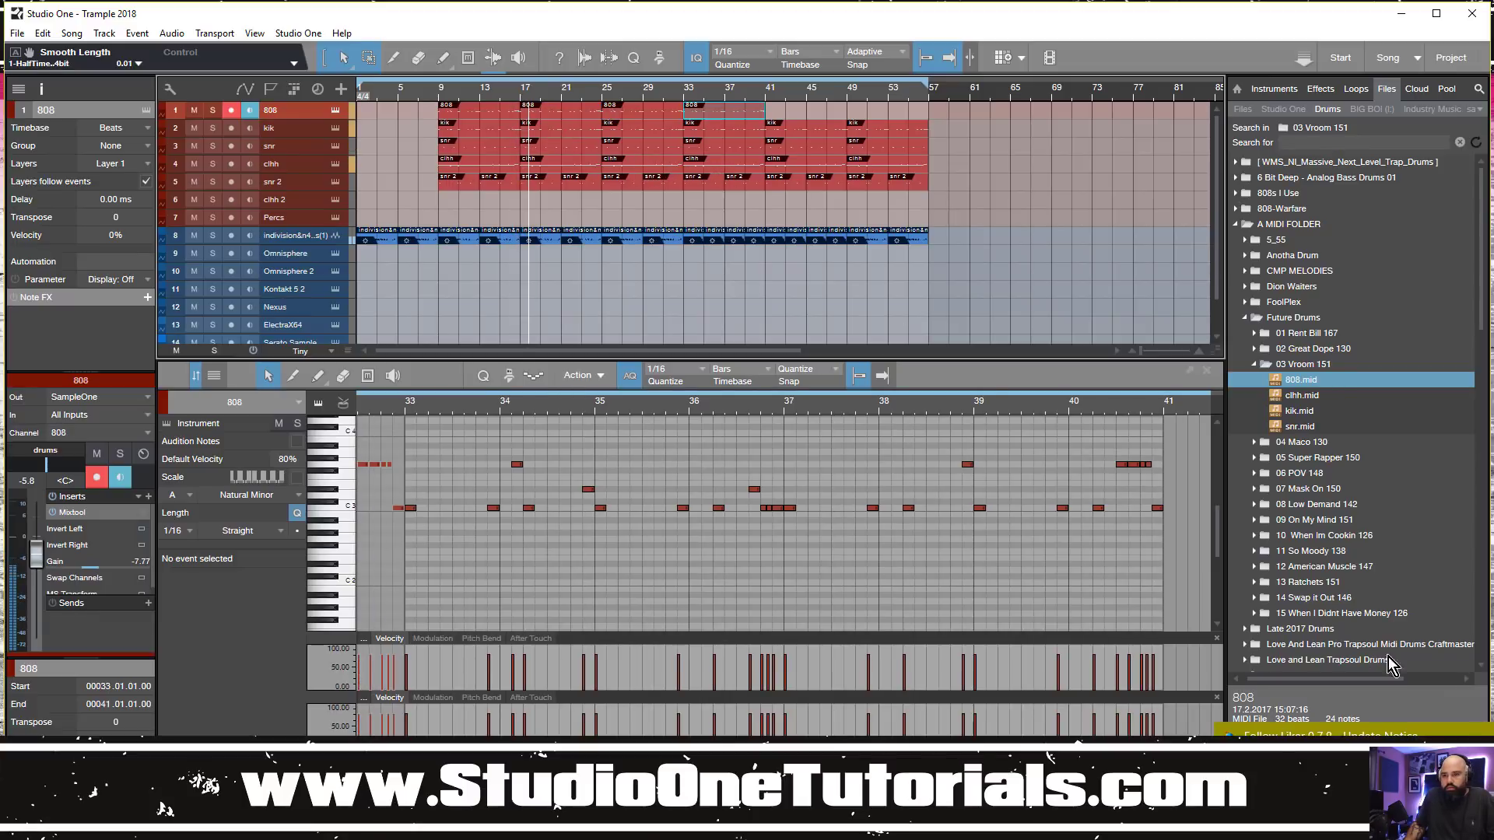
{"action": "key", "text": "d"}
{"action": "key", "text": "d"}
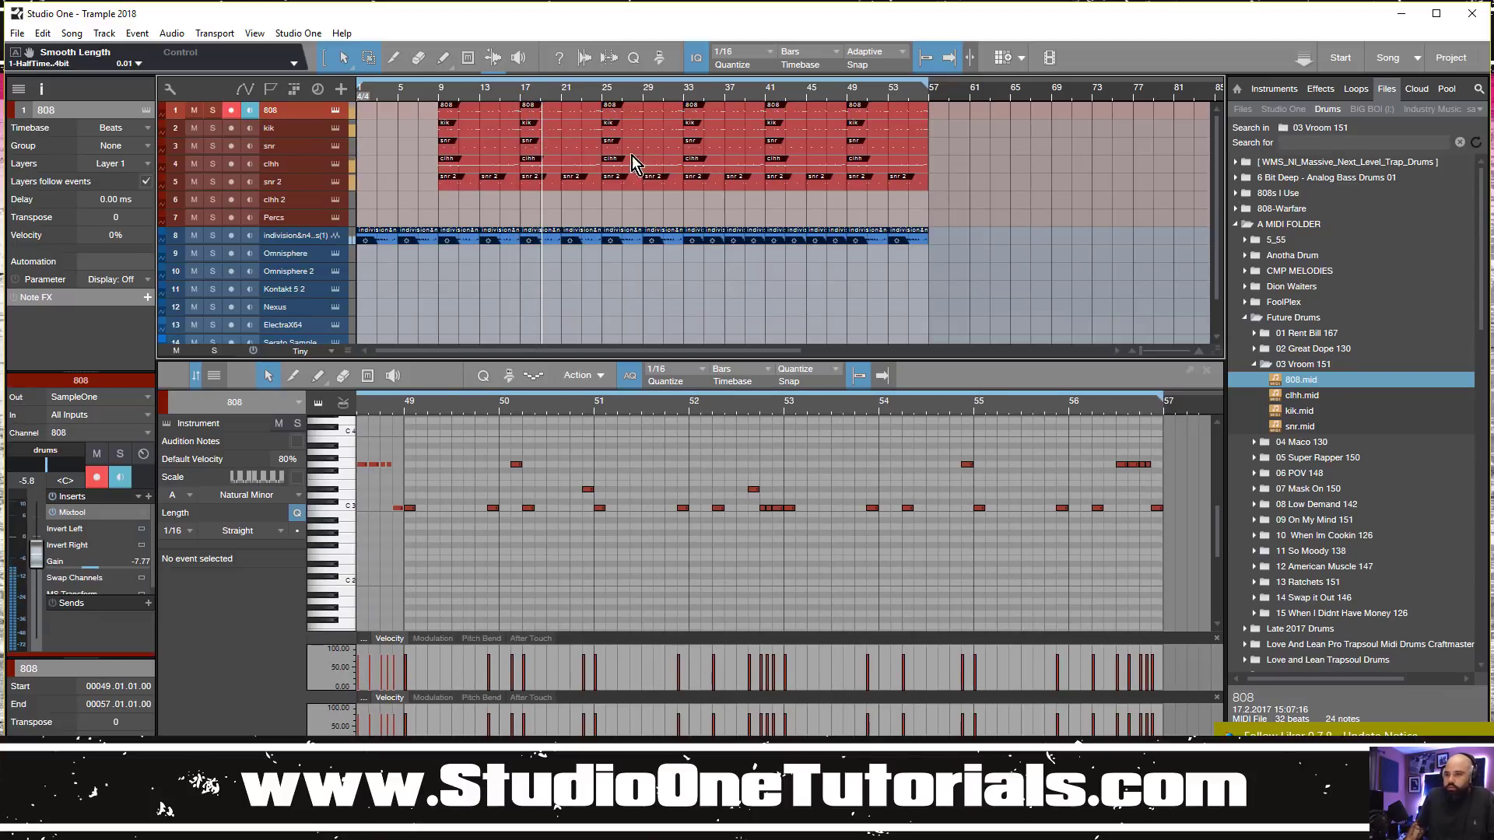
Open the 808 part at bar 25 and move all of its notes above C3 down to C3
{"action": "left_click", "coordinate": [644, 114]}
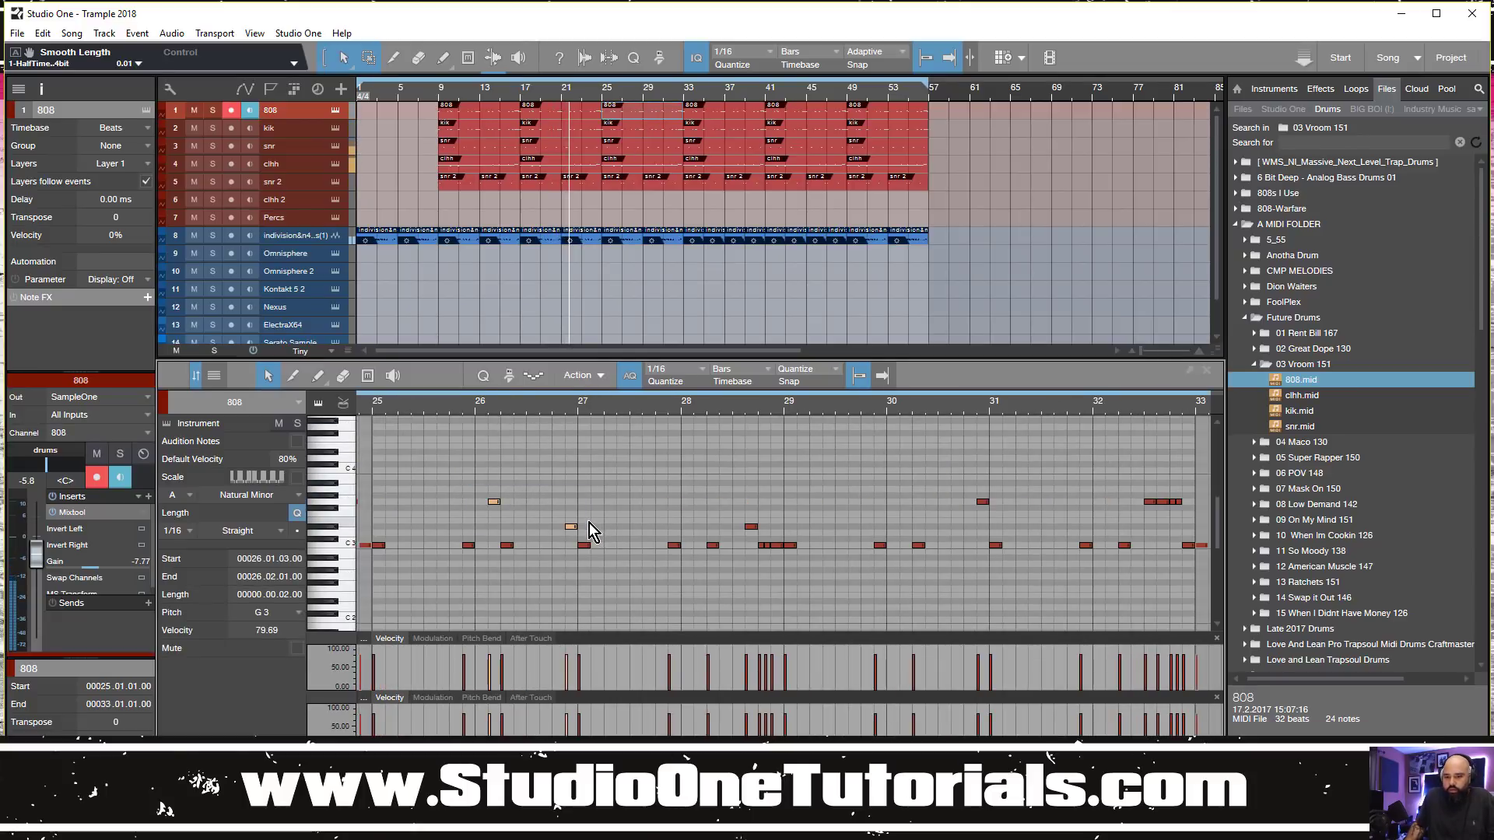
{"action": "key", "text": "alt+Down"}
{"action": "key", "text": "alt+Down"}
{"action": "key", "text": "alt+Down"}
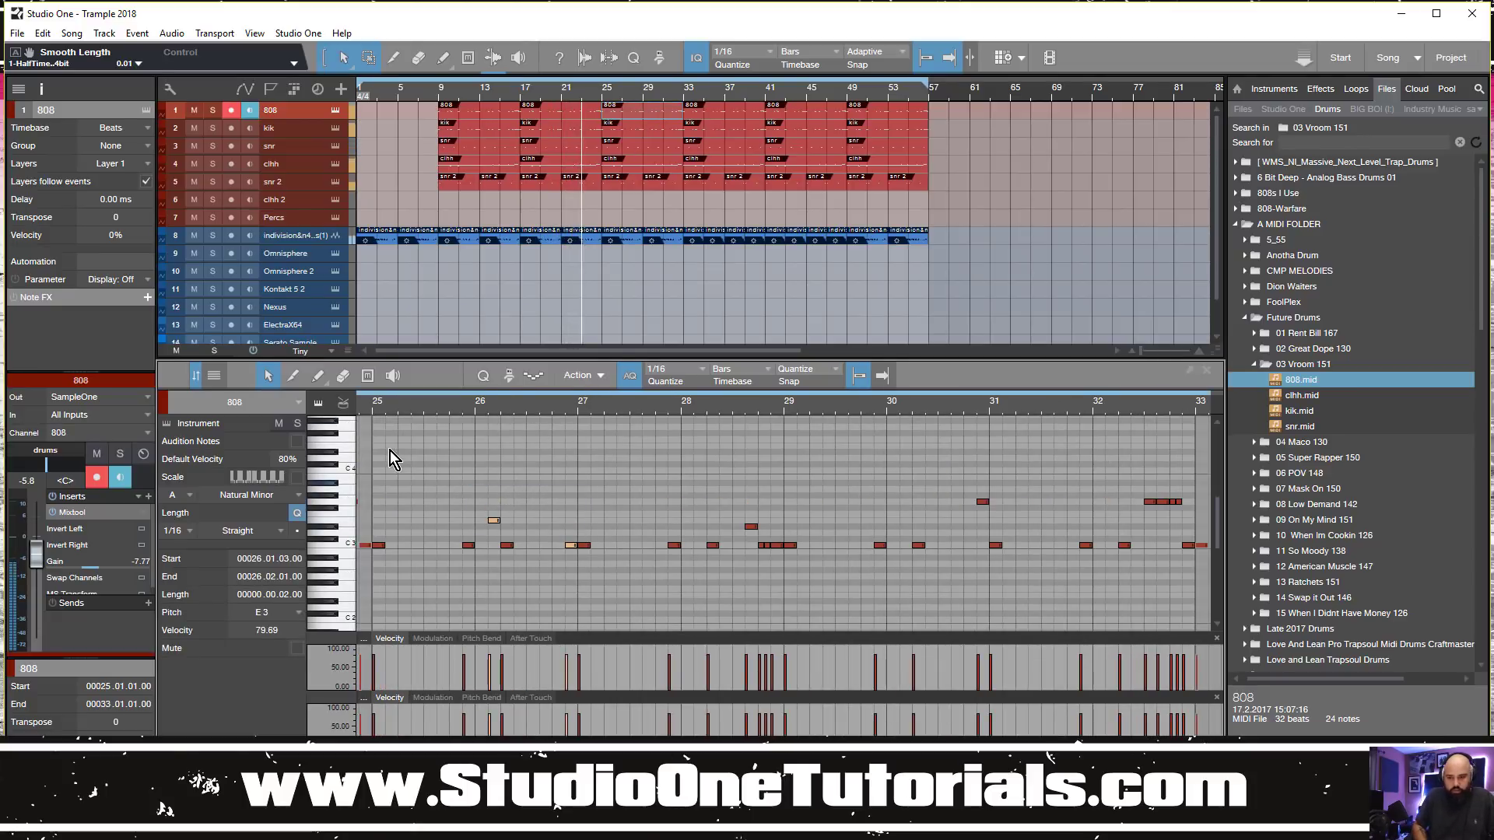
{"action": "left_click", "coordinate": [576, 489]}
{"action": "left_click_drag", "start_coordinate": [491, 521], "coordinate": [492, 544]}
{"action": "left_click_drag", "start_coordinate": [743, 529], "coordinate": [745, 544]}
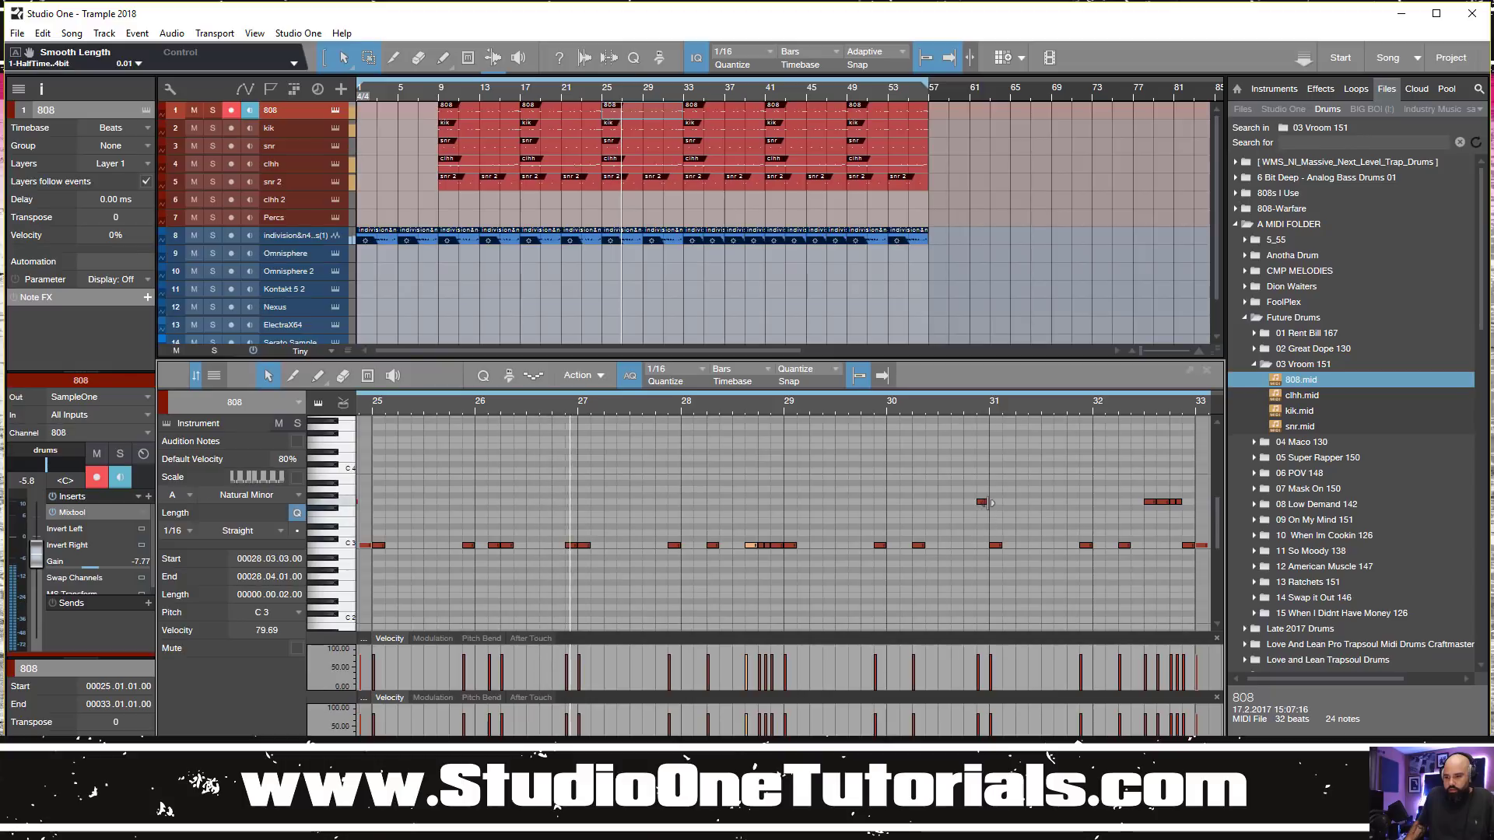
{"action": "left_click_drag", "start_coordinate": [983, 504], "coordinate": [982, 547]}
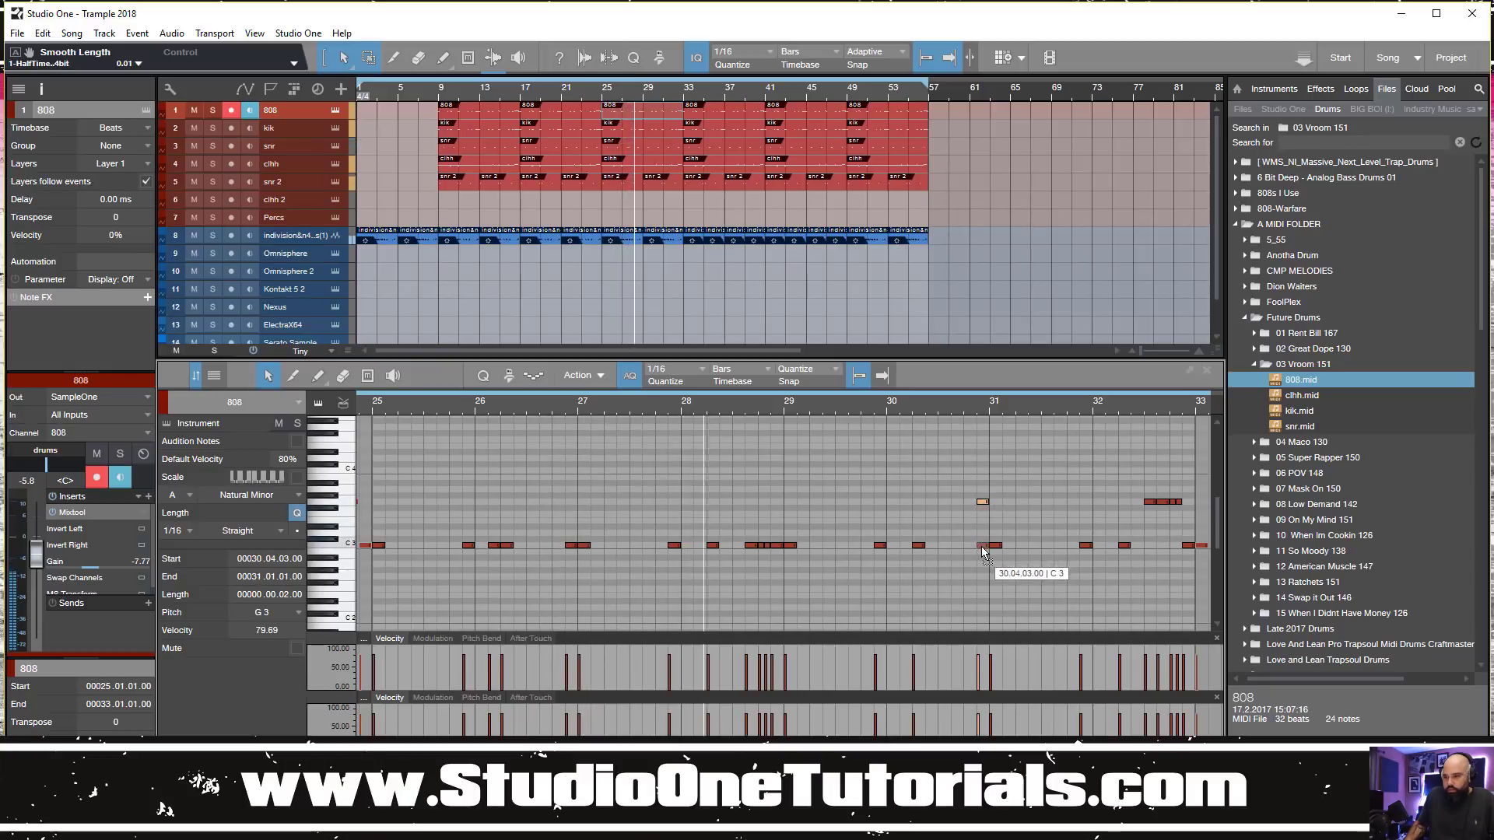
{"action": "left_click_drag", "start_coordinate": [1125, 489], "coordinate": [1180, 545]}
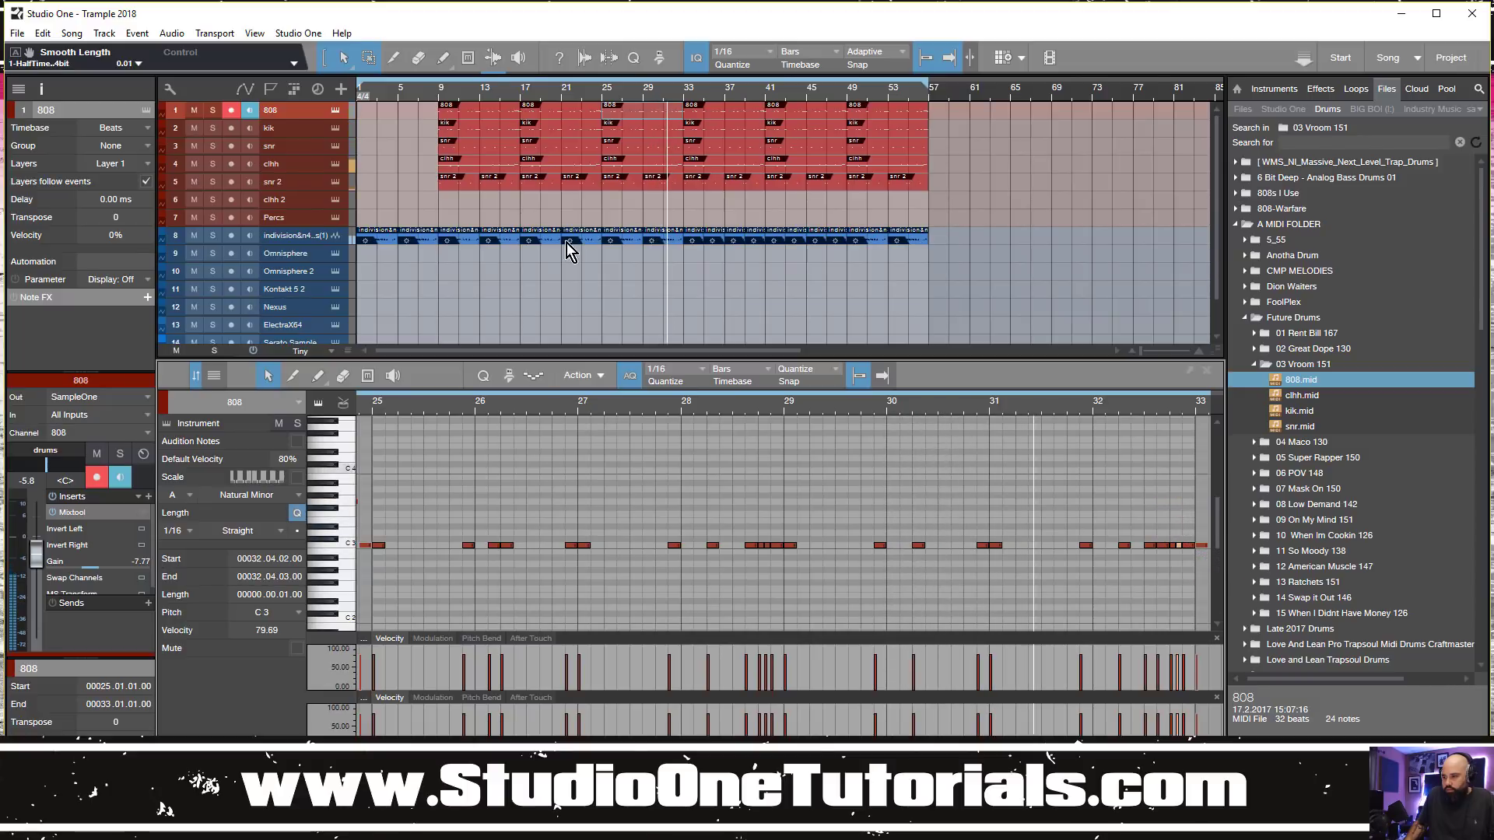
Return the playhead to bar 25 and delete the short 808 notes at 28.4.2 and 32.4.2
{"action": "left_click", "coordinate": [607, 97]}
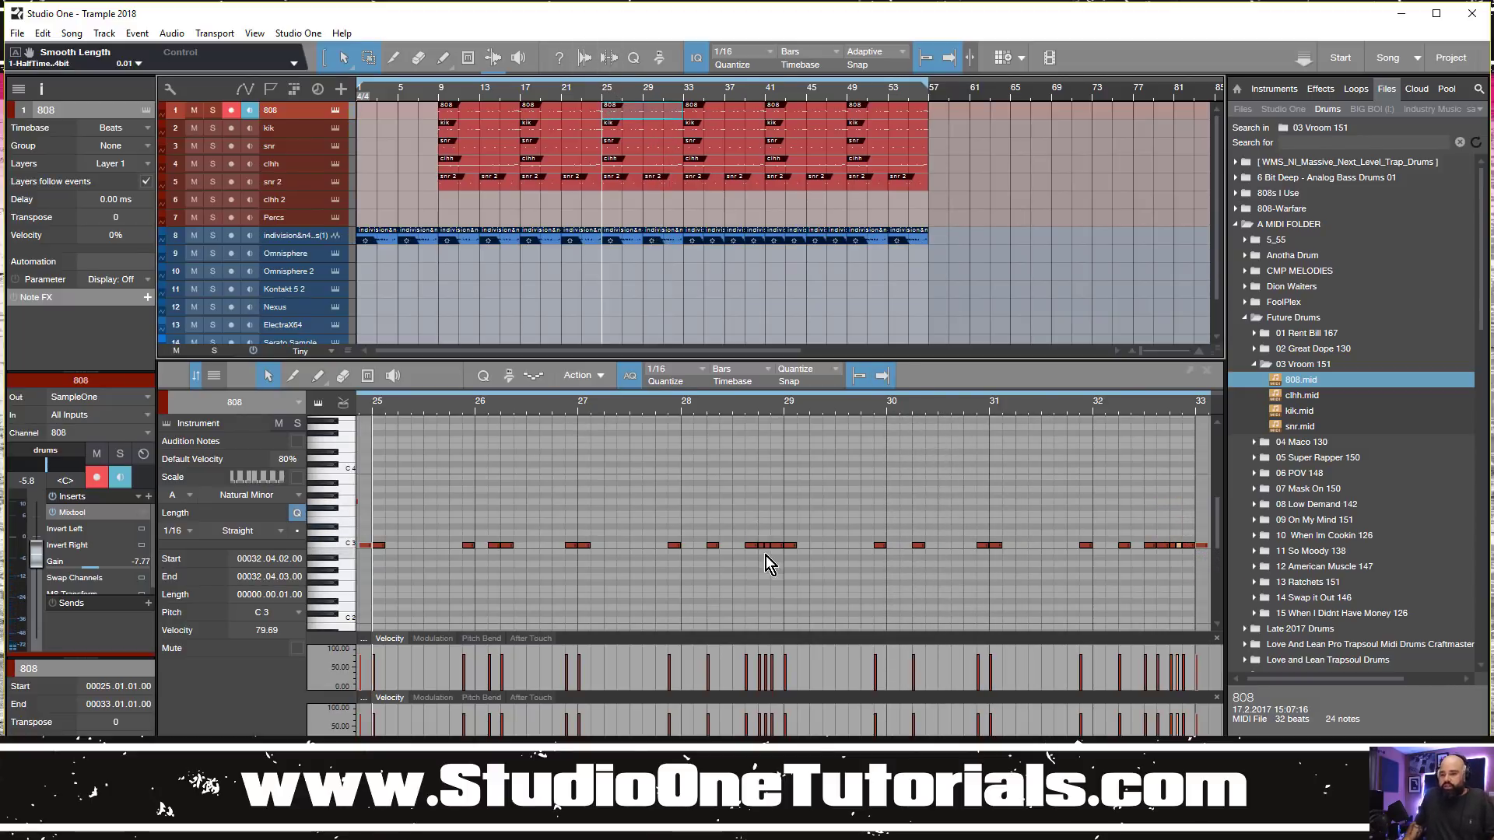
{"action": "left_click", "coordinate": [769, 546]}
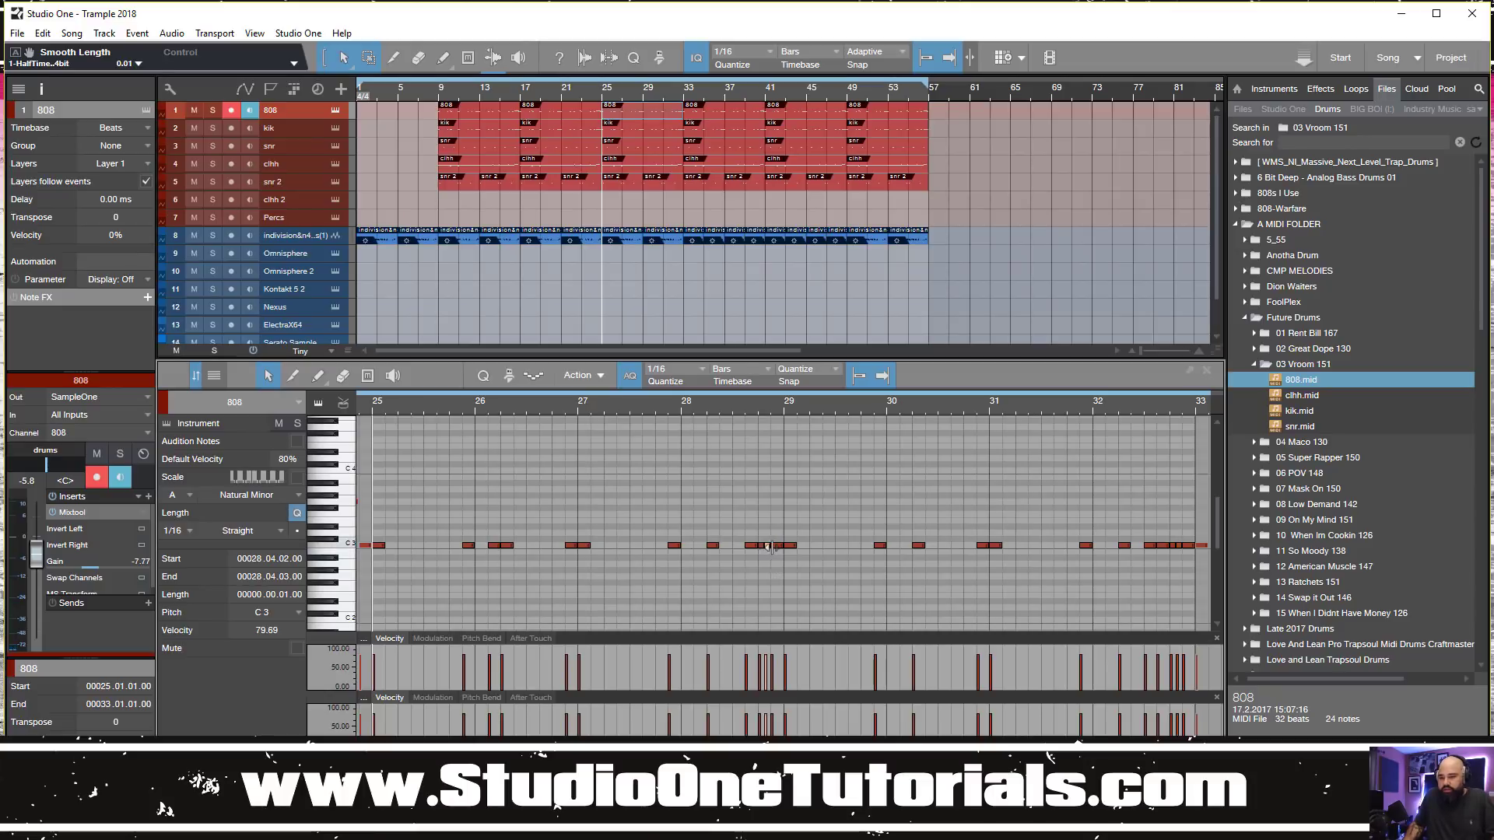
{"action": "left_click", "coordinate": [1188, 545]}
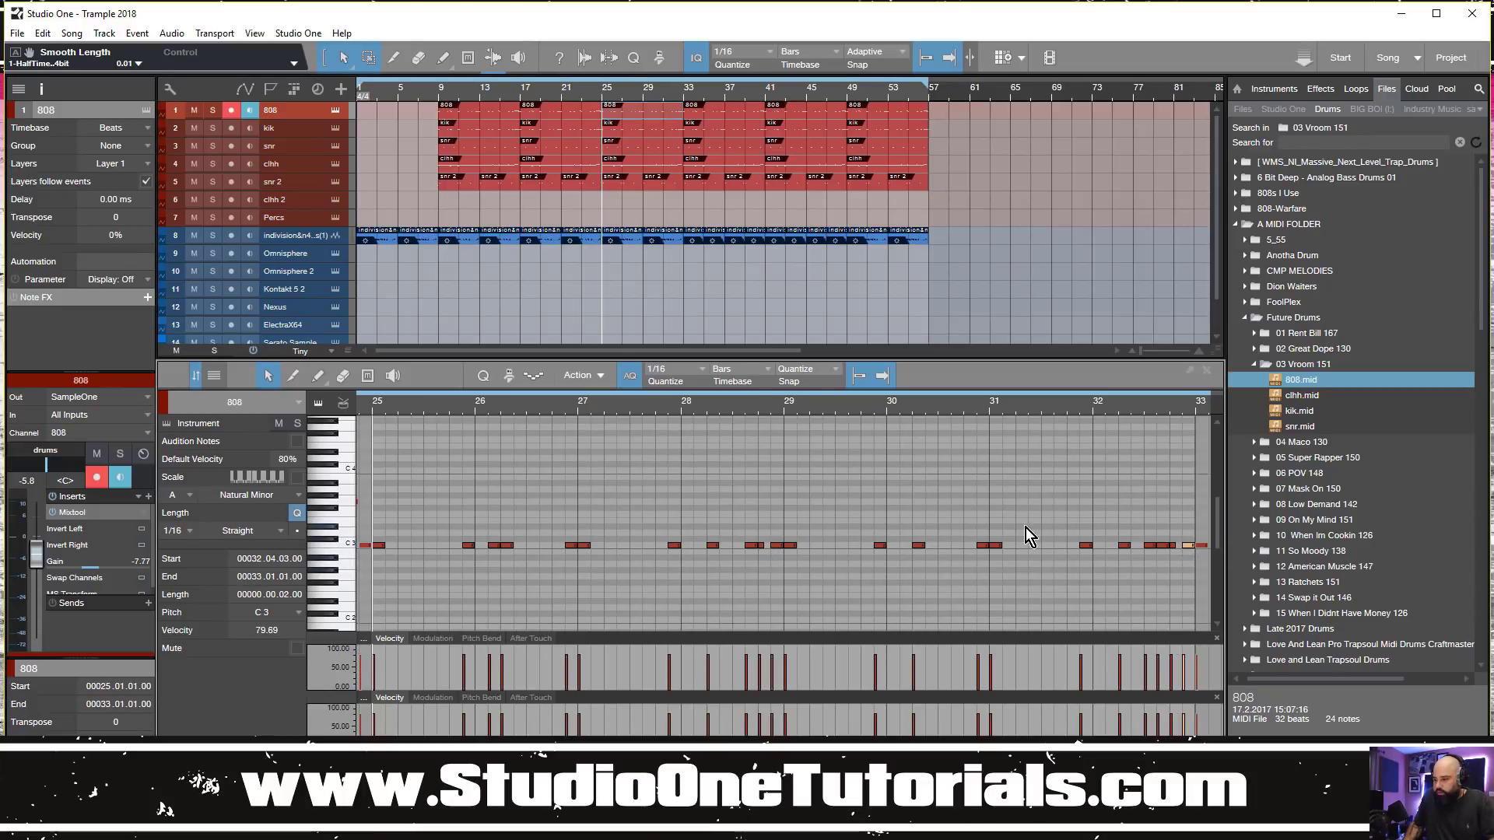
Delete the kik and clhh parts between bars 25 and 33
{"action": "left_click", "coordinate": [642, 165]}
{"action": "left_click", "coordinate": [649, 128]}
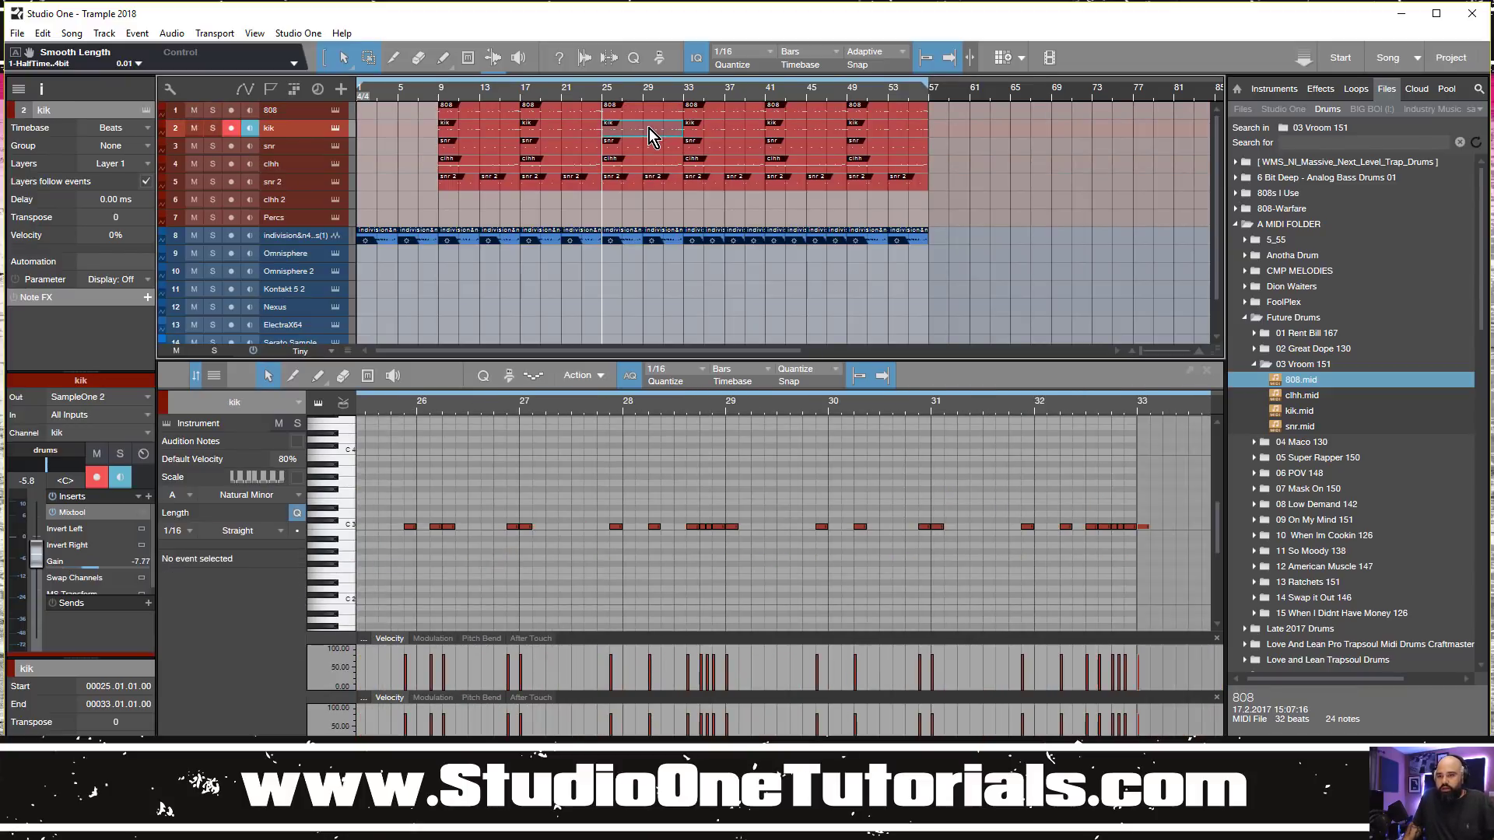
{"action": "key", "text": "Delete"}
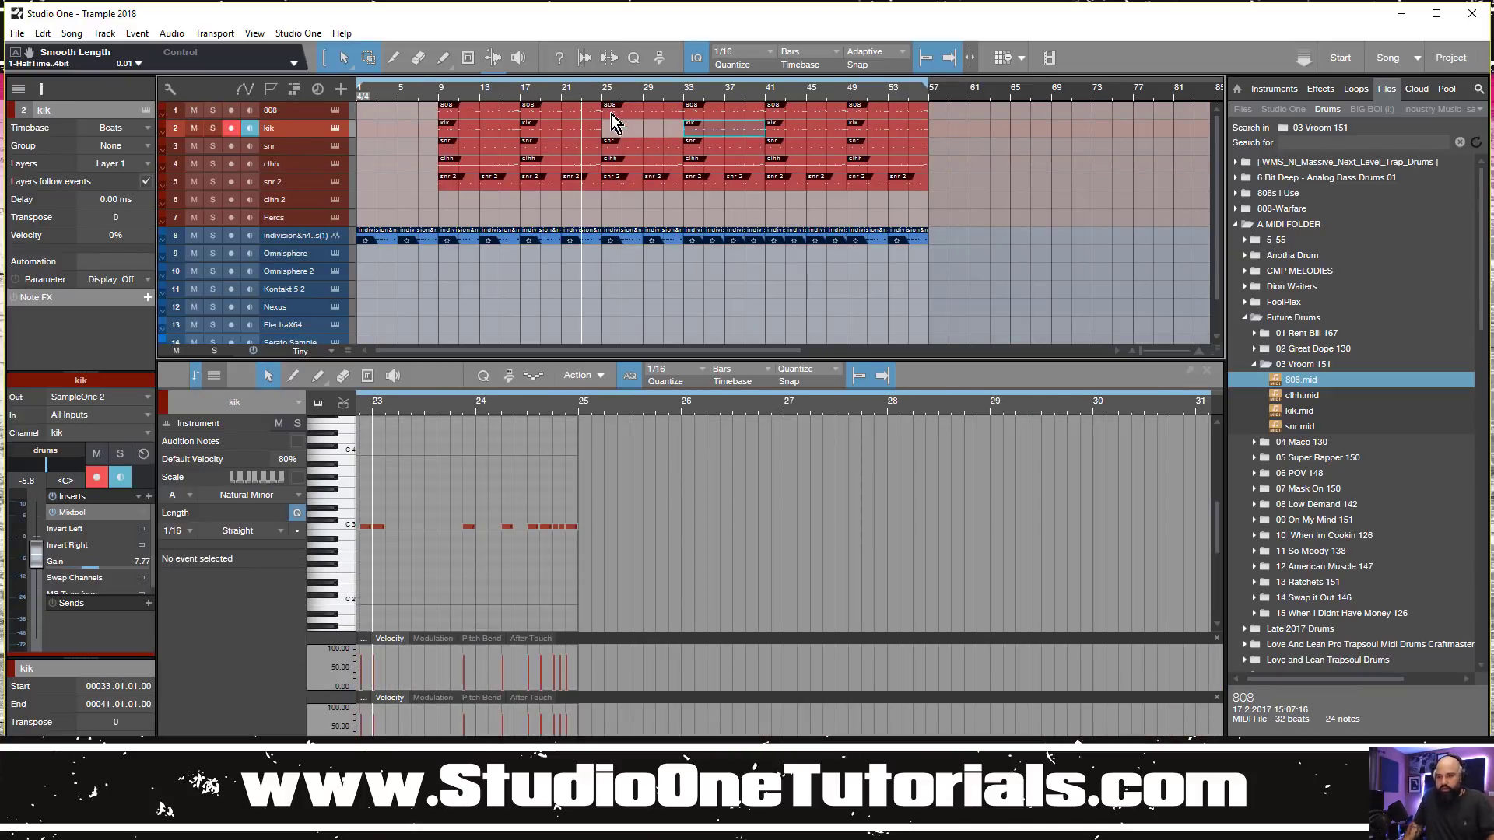
{"action": "left_click", "coordinate": [633, 169]}
{"action": "key", "text": "Delete"}
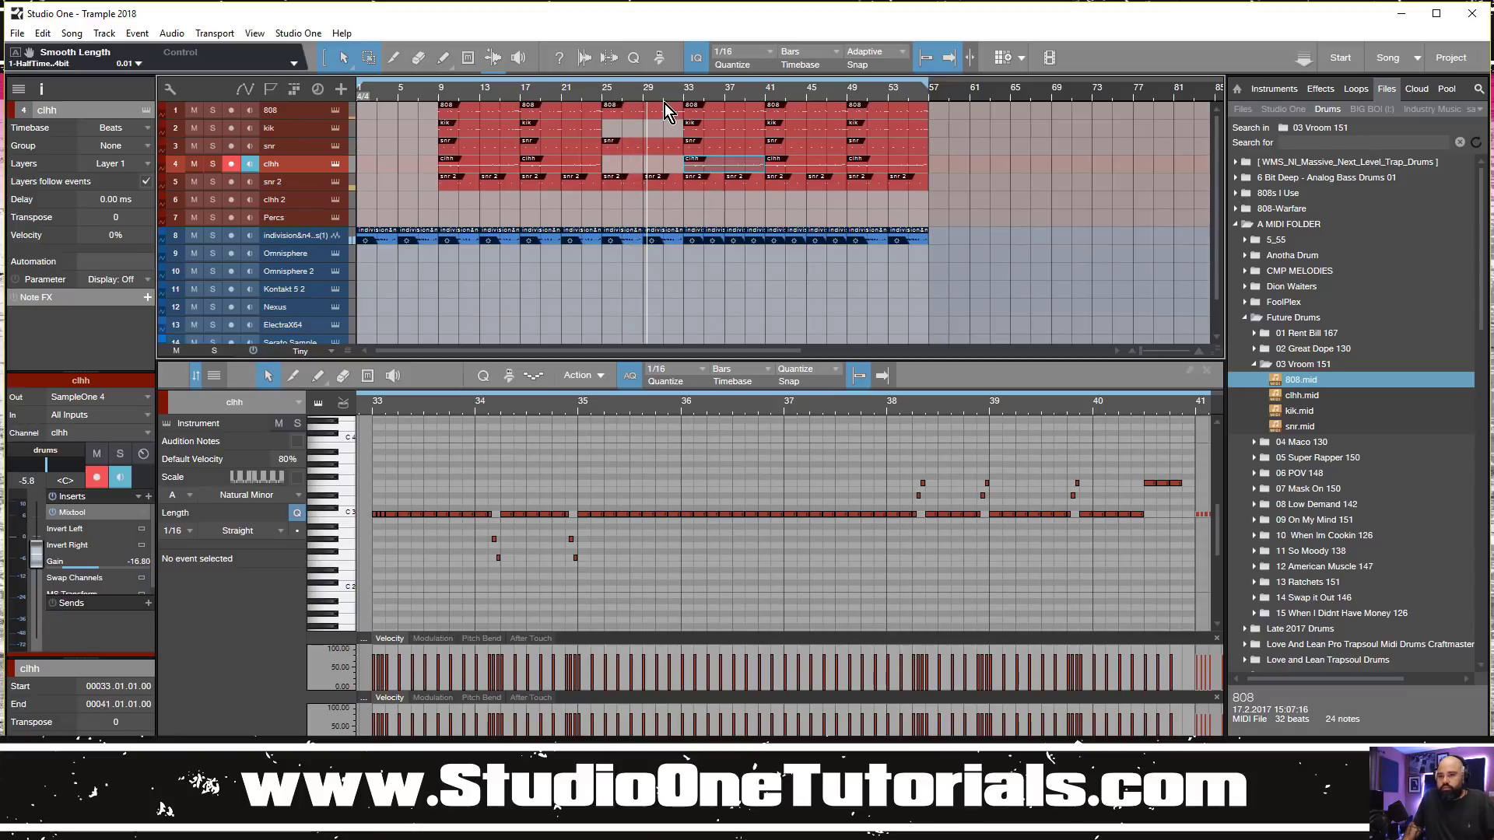
Trim the ends of the 808, snr, snr 2 and sample loop parts before bar 33 back to 32.4.1
{"action": "key", "text": "f"}
{"action": "key", "text": "e"}
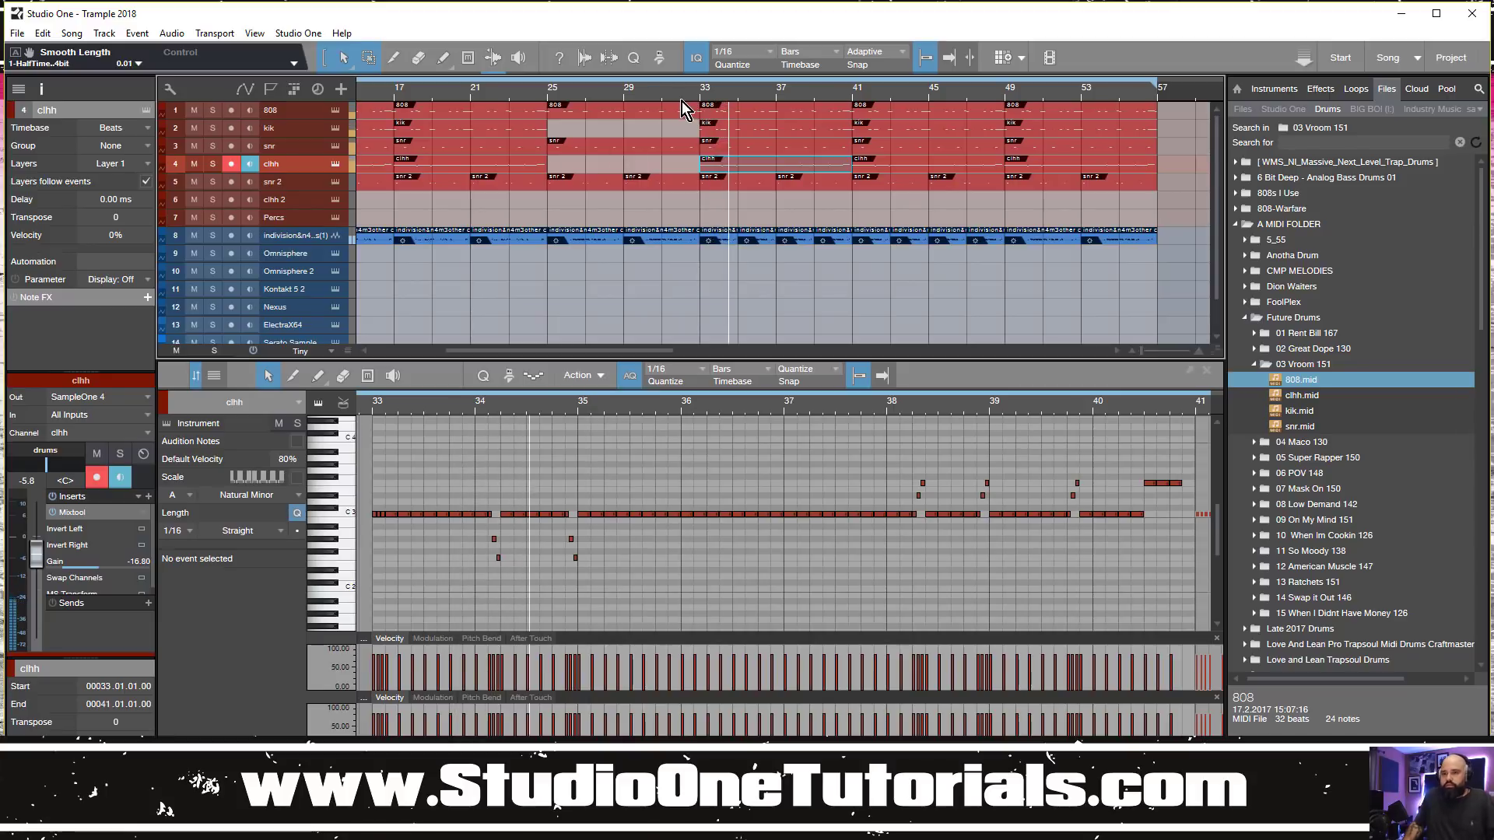
{"action": "scroll", "coordinate": [674, 107], "scroll_direction": "down", "scroll_amount": 2}
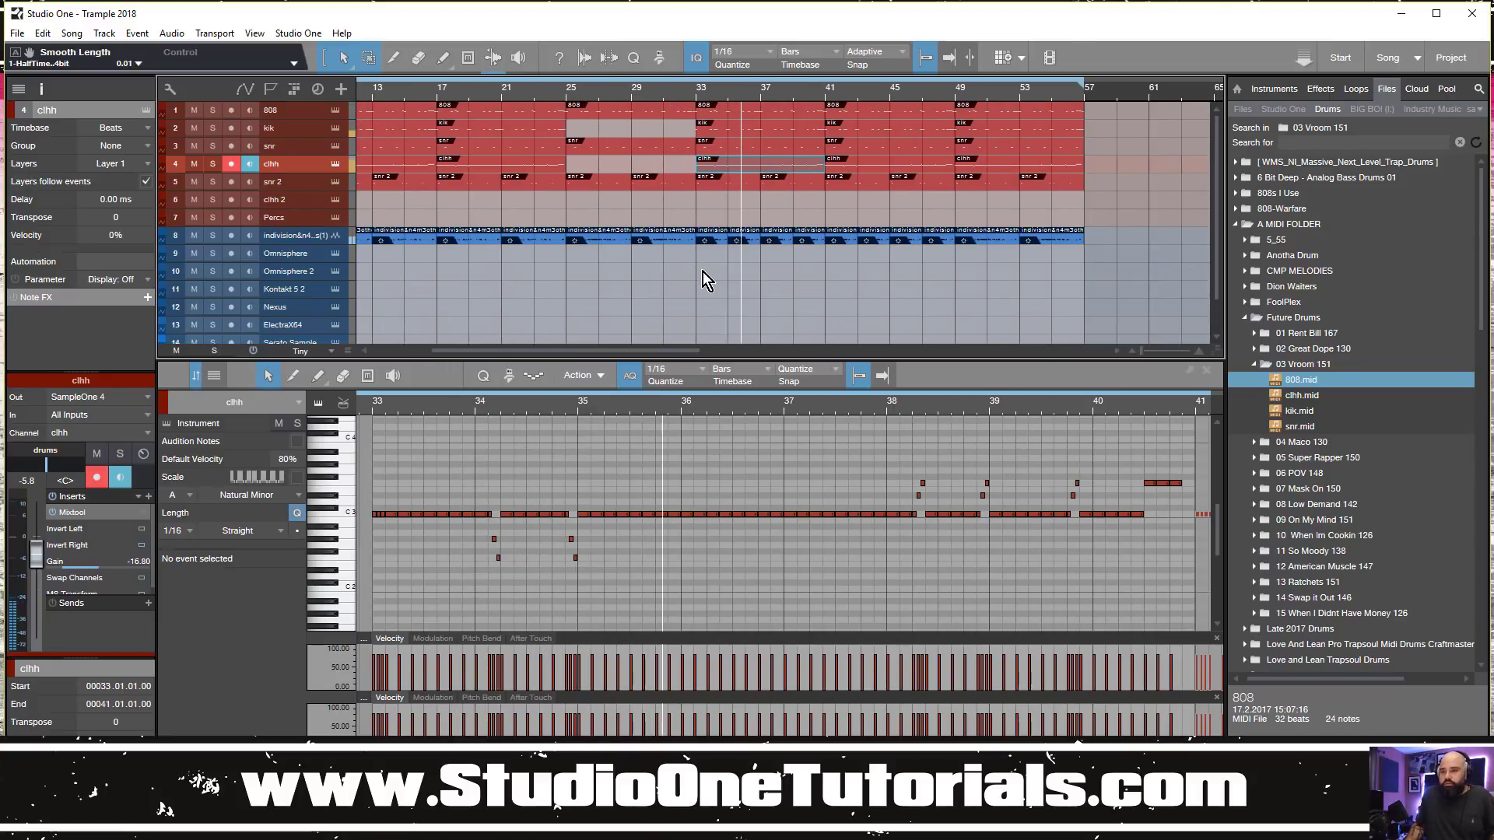
{"action": "left_click", "coordinate": [685, 110]}
{"action": "scroll", "coordinate": [700, 105], "scroll_direction": "up", "scroll_amount": 3}
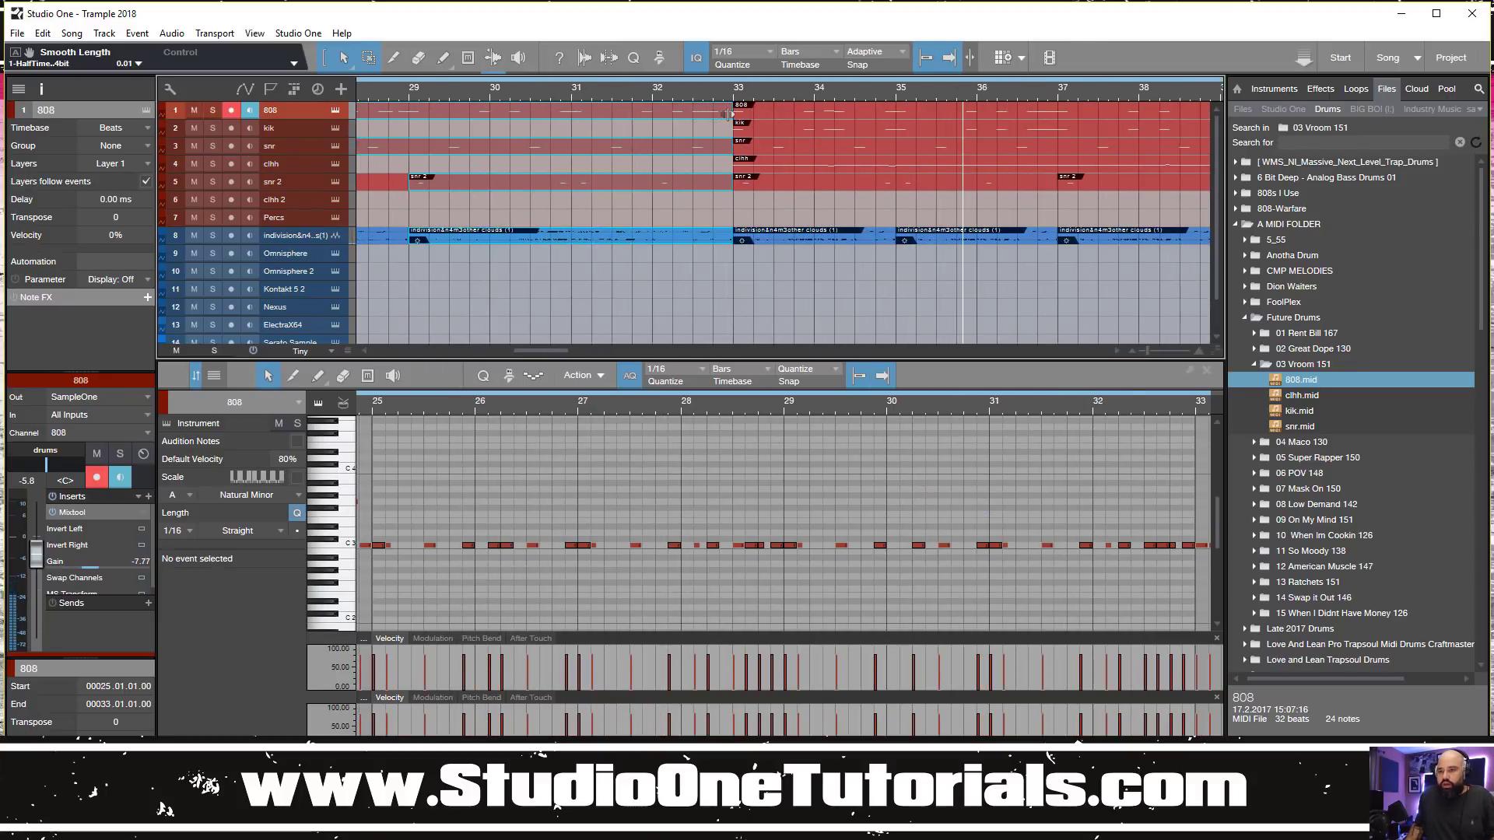
{"action": "left_click_drag", "start_coordinate": [732, 110], "coordinate": [712, 112]}
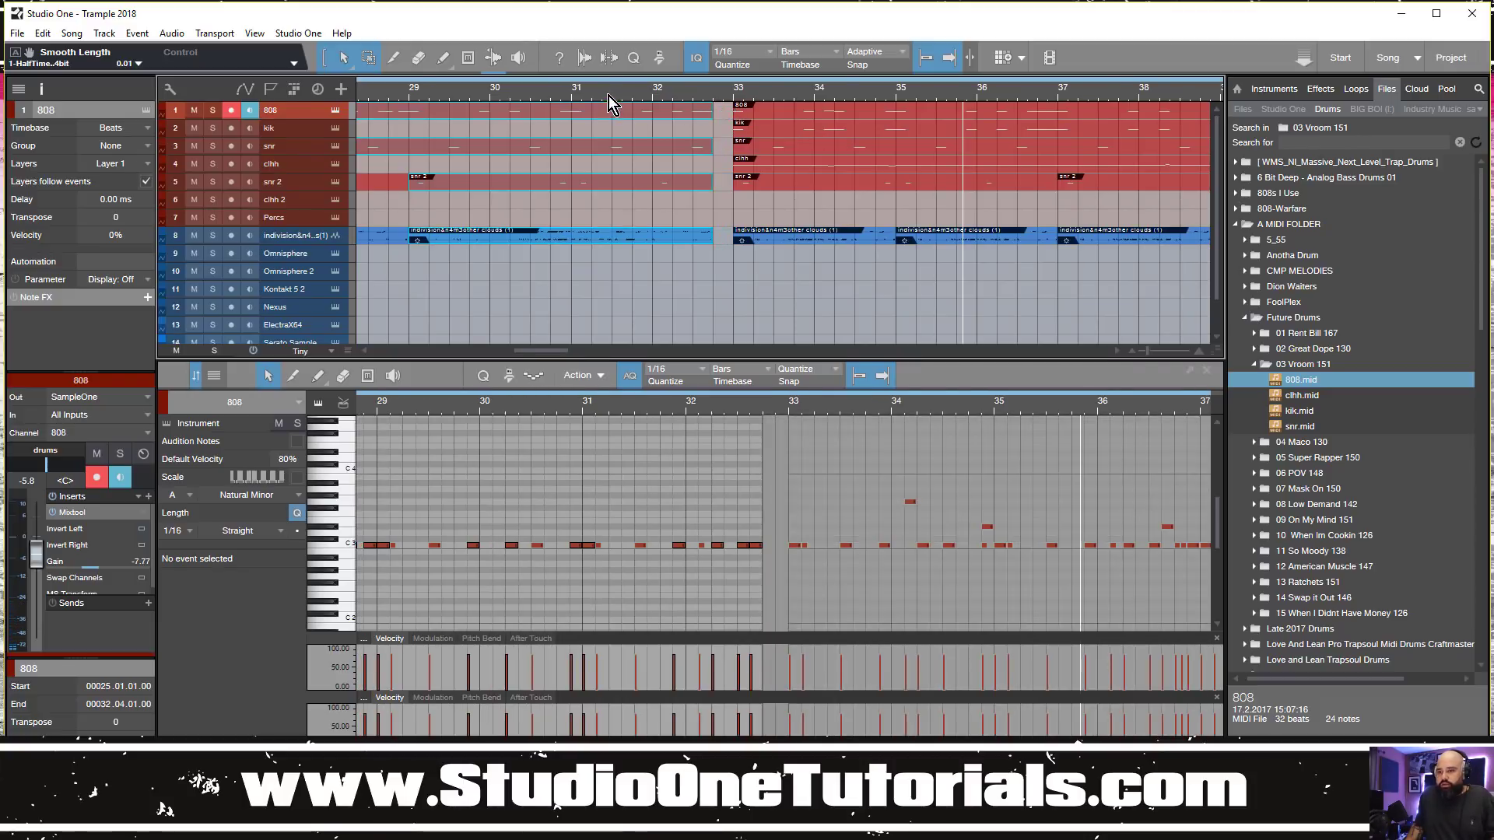
Play the break before bar 33 and shorten the selected drum and sample loop parts to end at 32.3.1
{"action": "left_click_drag", "start_coordinate": [610, 95], "coordinate": [626, 76]}
{"action": "left_click", "coordinate": [575, 93]}
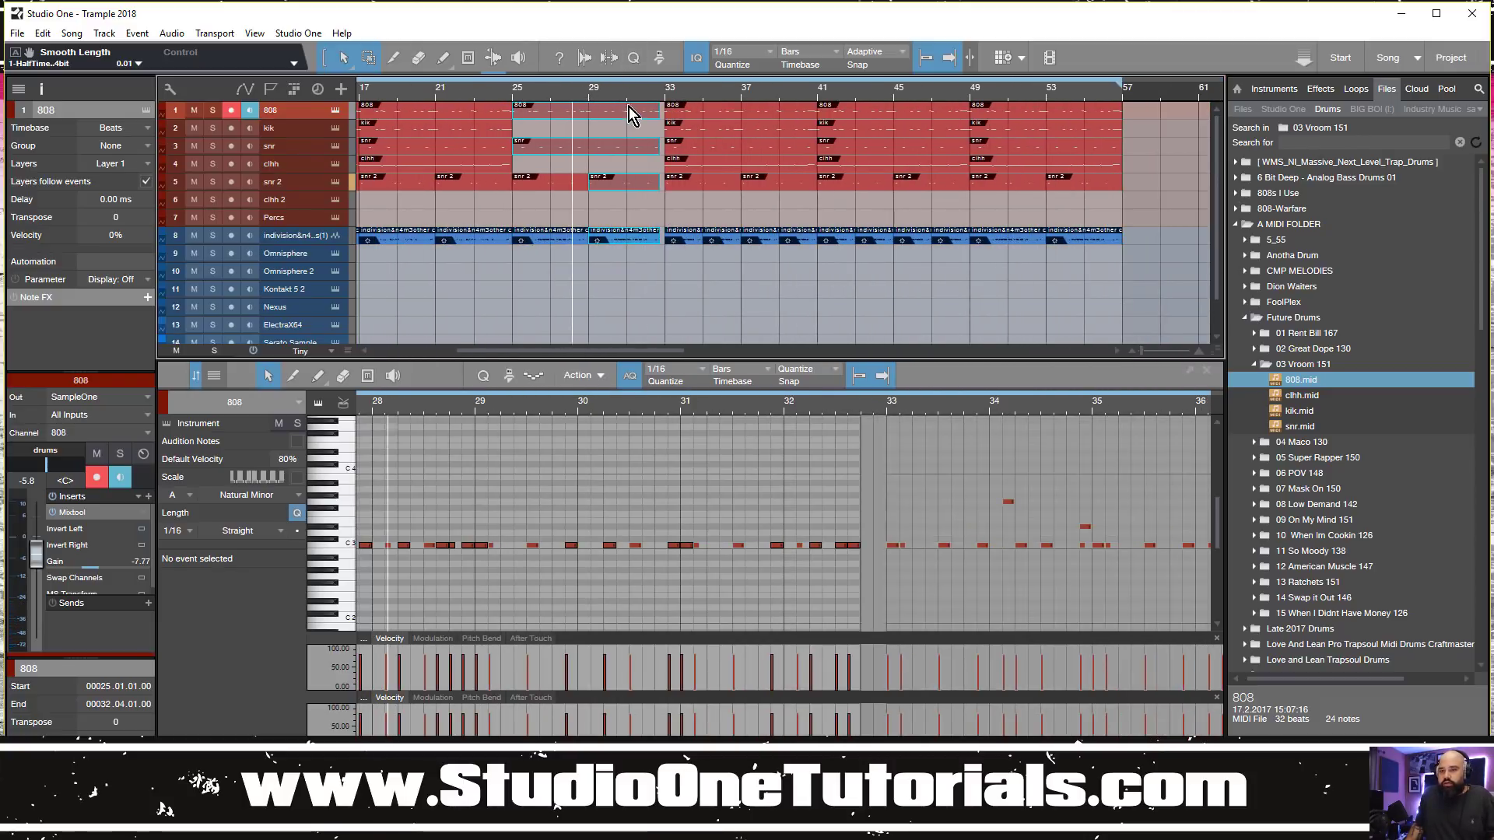
{"action": "scroll", "coordinate": [666, 97], "scroll_direction": "up", "scroll_amount": 3}
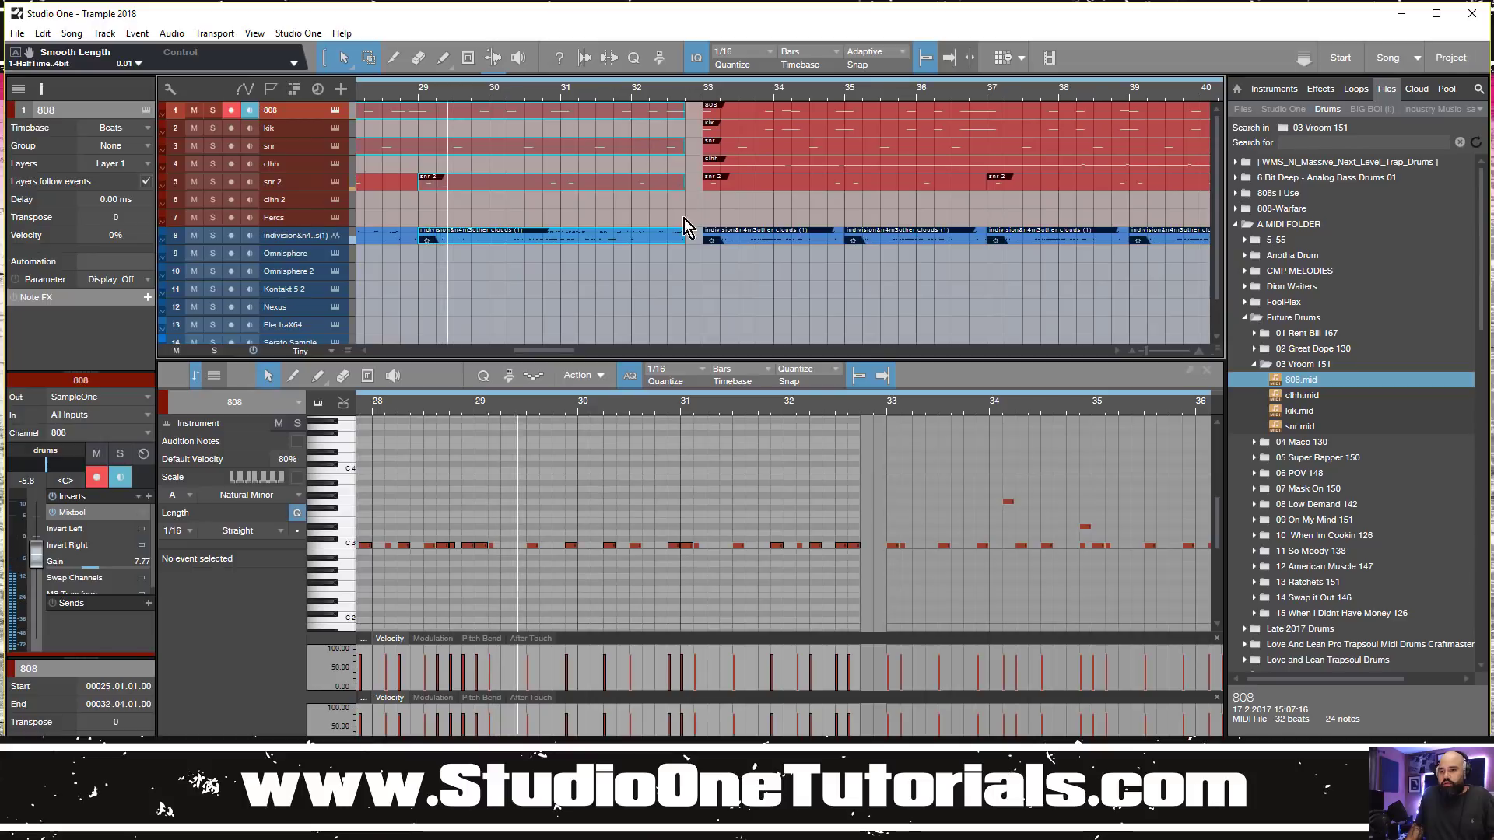
{"action": "left_click_drag", "start_coordinate": [694, 250], "coordinate": [670, 92]}
{"action": "key", "text": "Delete"}
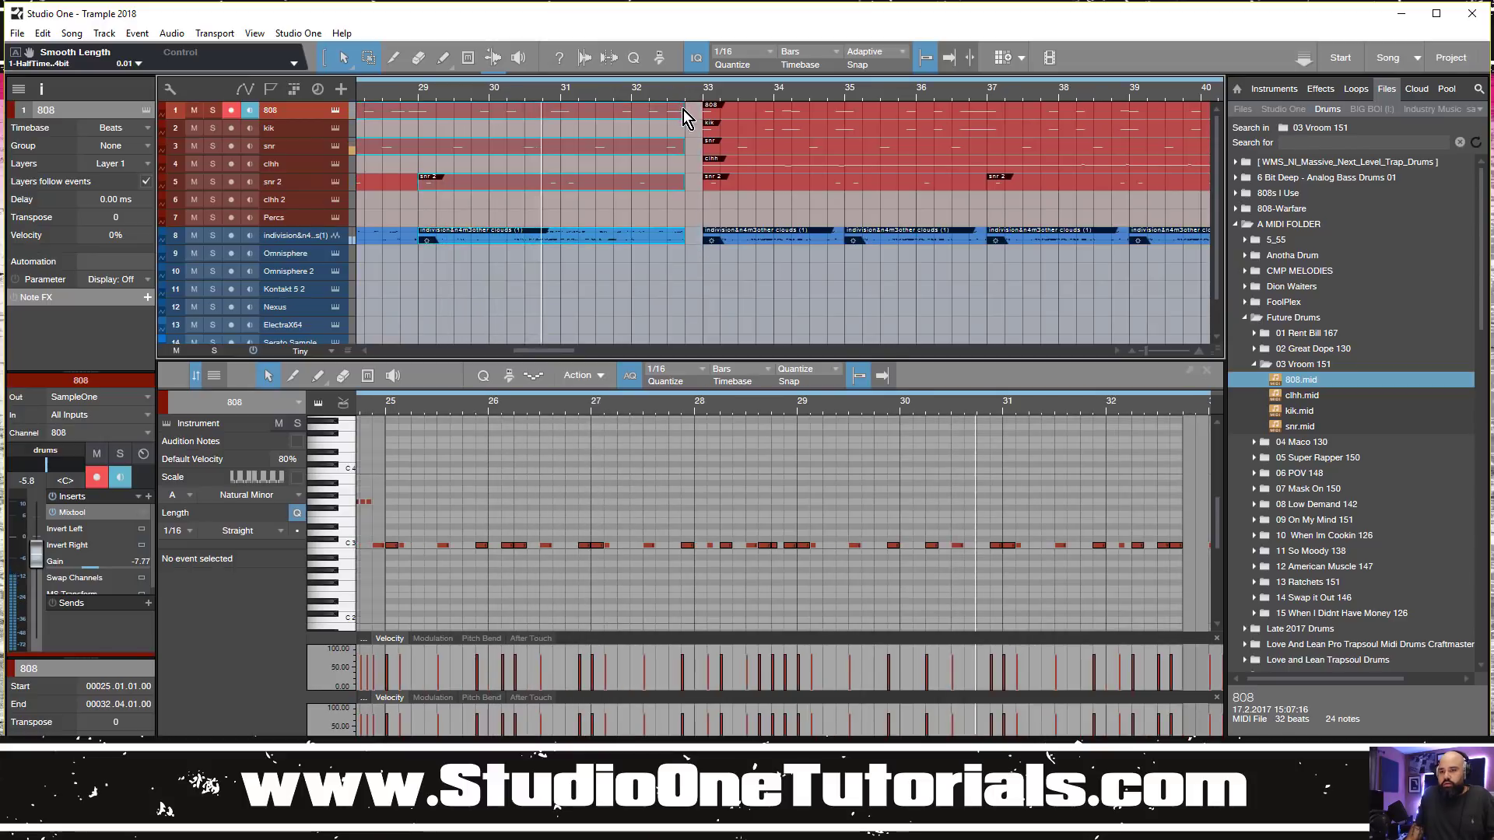
{"action": "scroll", "coordinate": [683, 114], "scroll_direction": "up", "scroll_amount": 2}
{"action": "scroll", "coordinate": [682, 115], "scroll_direction": "down", "scroll_amount": 4}
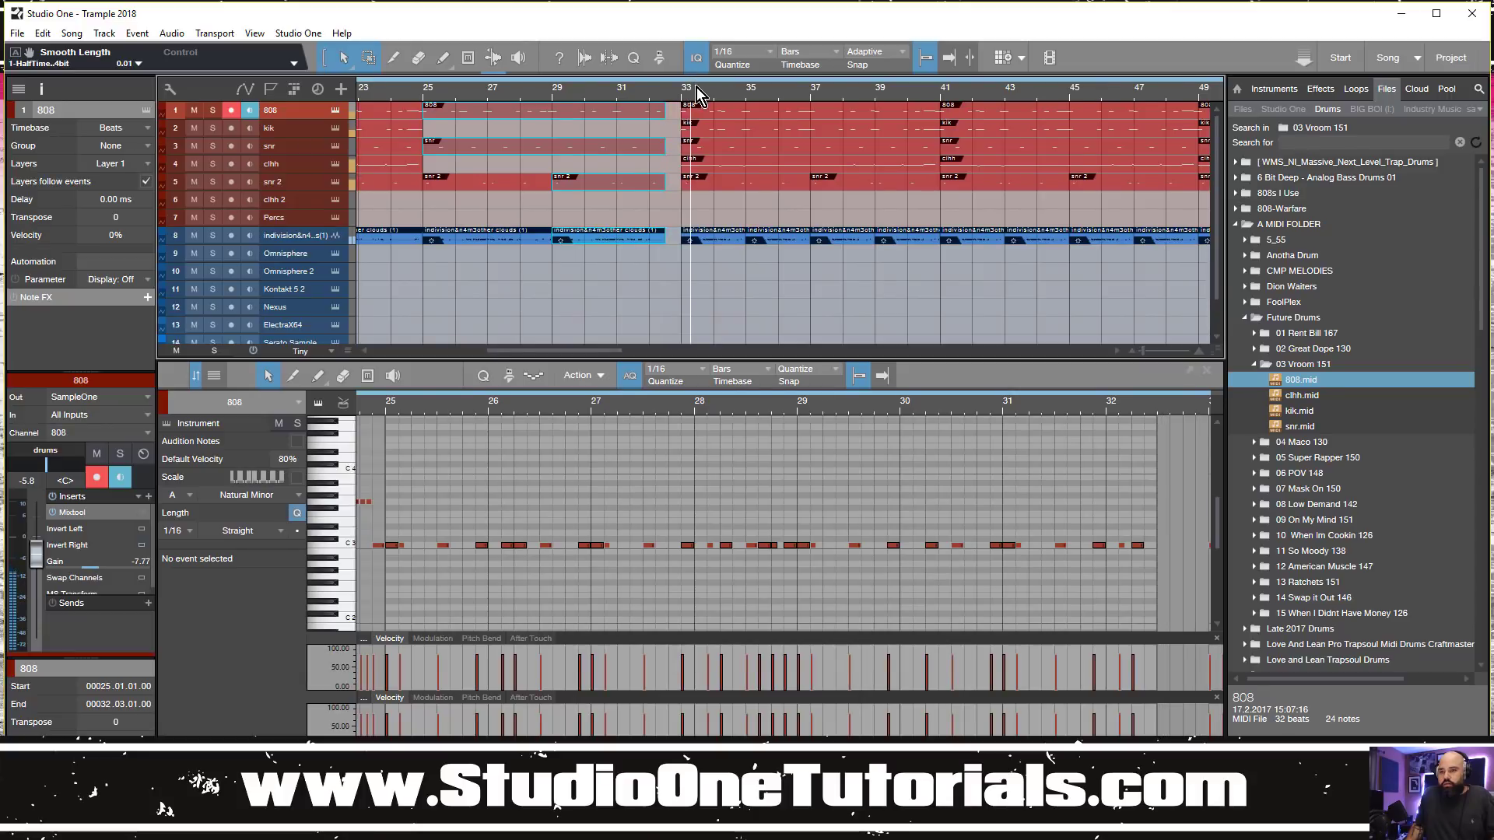
Trim the start of the snr part at bar 41 forward to bar 42
{"action": "scroll", "coordinate": [716, 109], "scroll_direction": "down", "scroll_amount": 5}
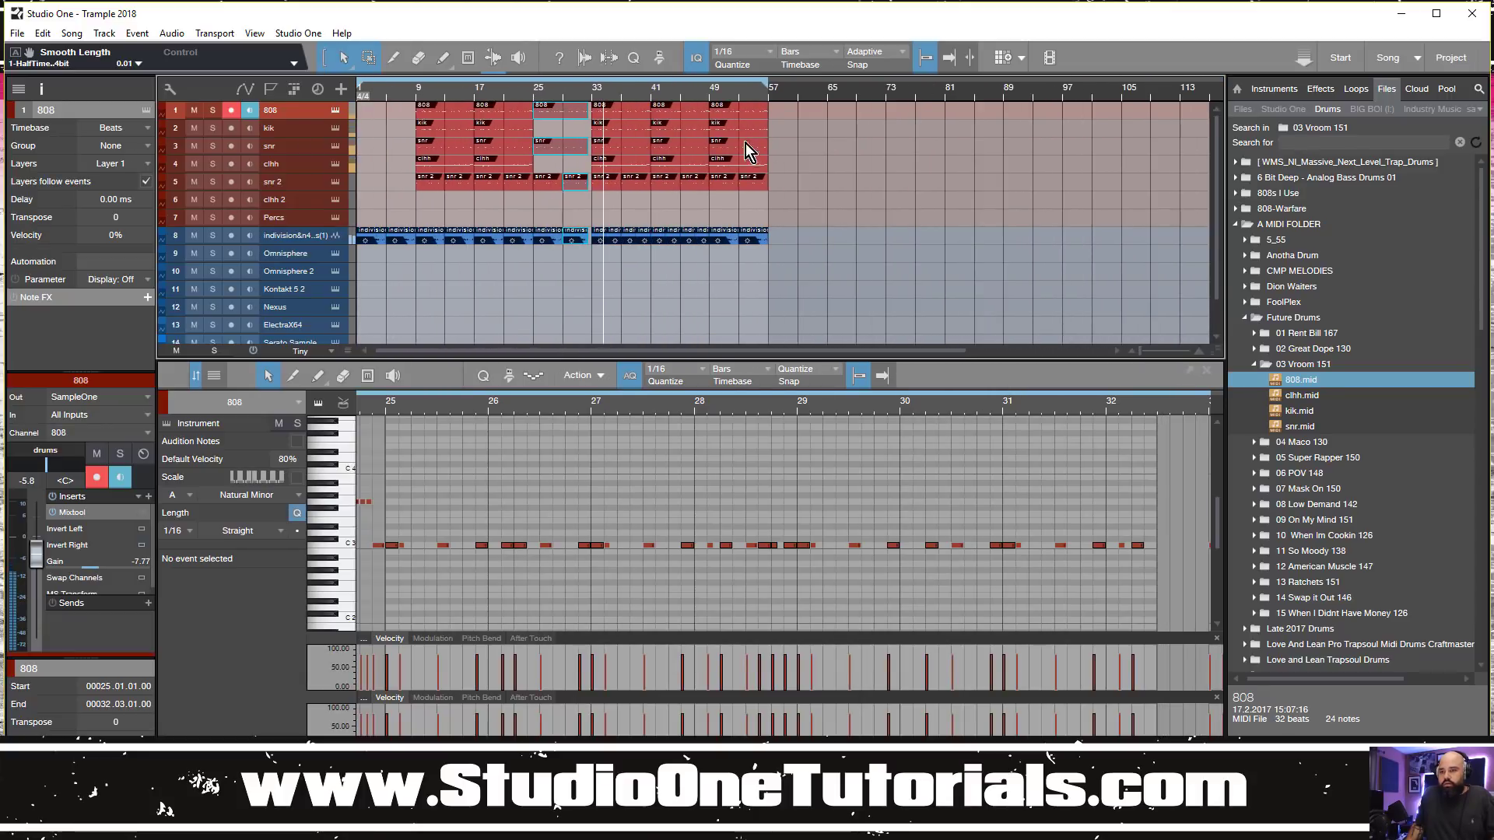
{"action": "scroll", "coordinate": [629, 119], "scroll_direction": "down", "scroll_amount": 1}
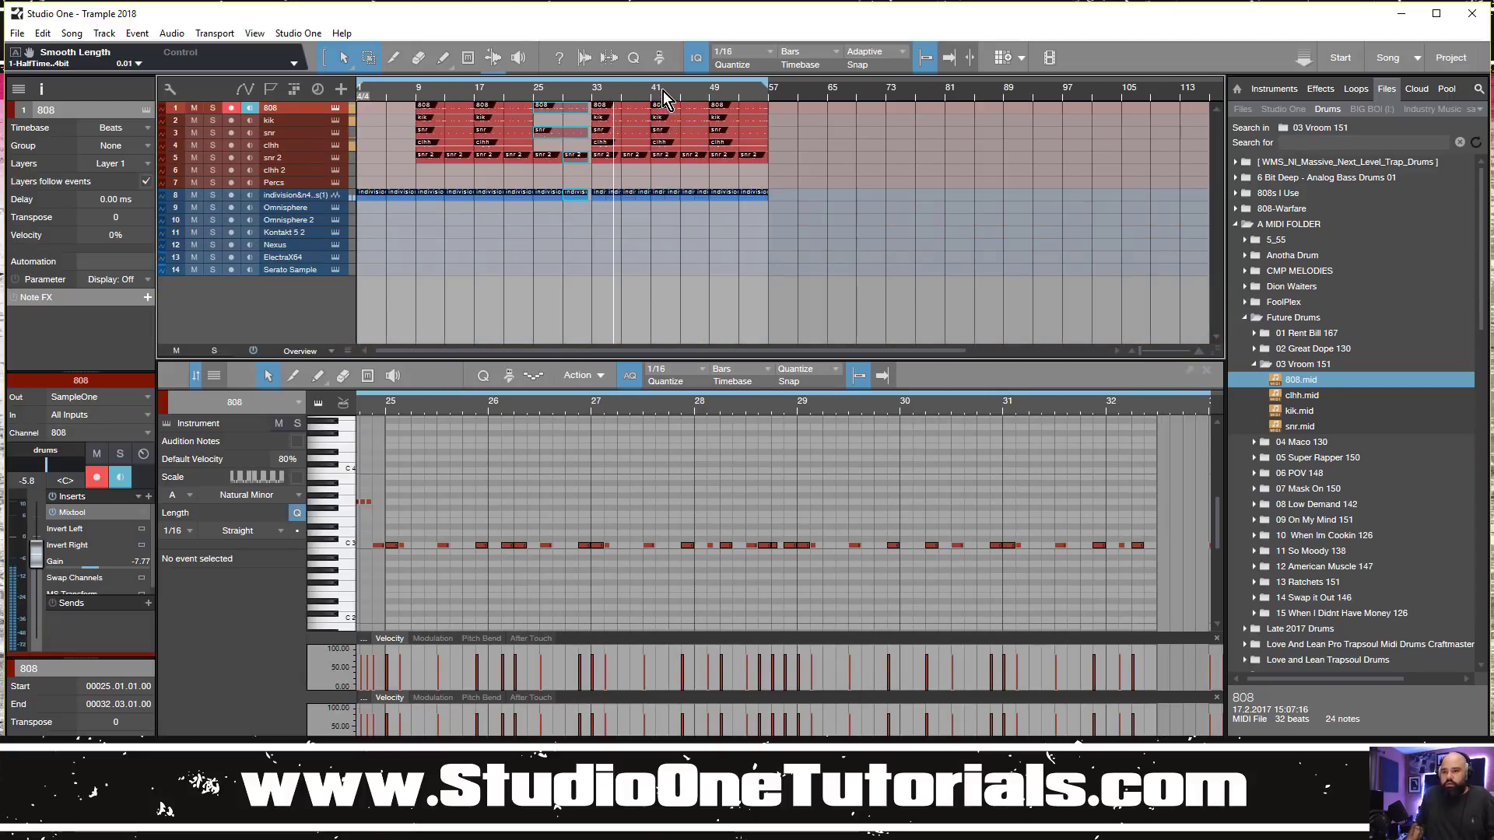
{"action": "scroll", "coordinate": [661, 101], "scroll_direction": "up", "scroll_amount": 4}
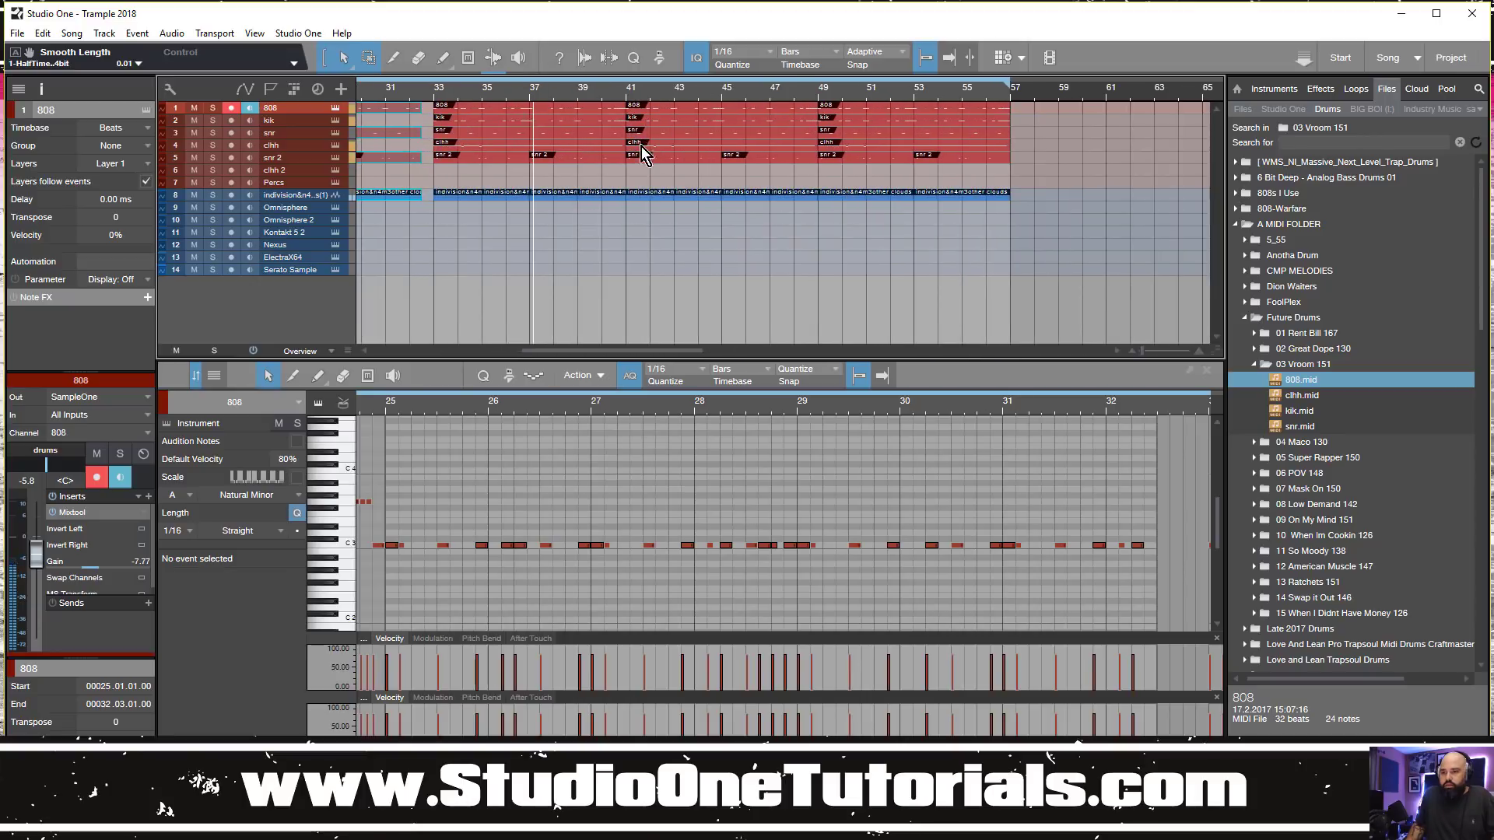
{"action": "scroll", "coordinate": [641, 146], "scroll_direction": "up", "scroll_amount": 3}
{"action": "left_click_drag", "start_coordinate": [629, 213], "coordinate": [818, 233]}
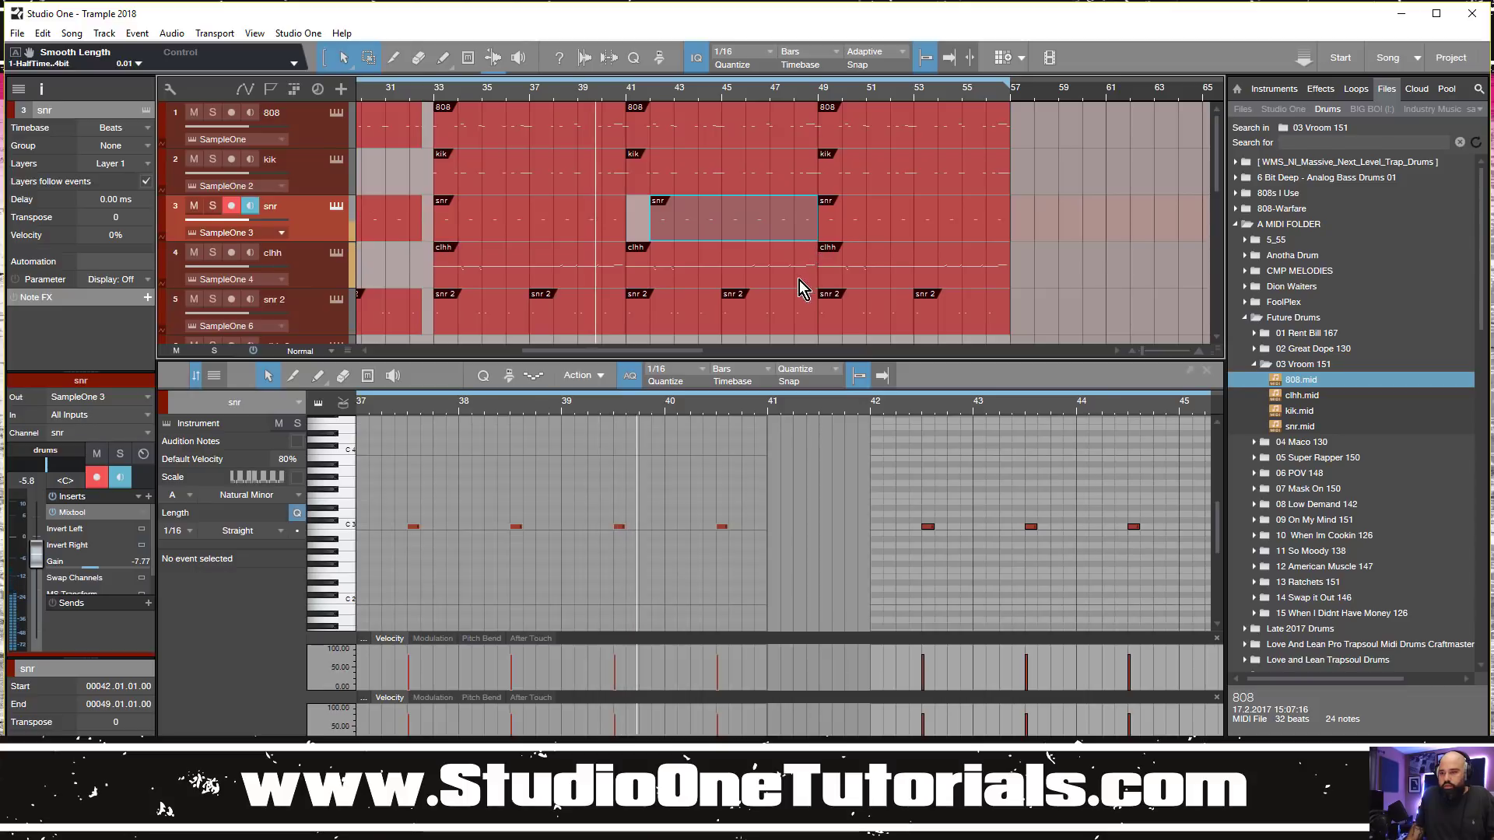
Trim the drum parts and the sample loop event ending at bar 49 back to bar 48
{"action": "scroll", "coordinate": [817, 272], "scroll_direction": "down", "scroll_amount": 2}
{"action": "left_click_drag", "start_coordinate": [820, 293], "coordinate": [791, 109]}
{"action": "scroll", "coordinate": [798, 125], "scroll_direction": "up", "scroll_amount": 3}
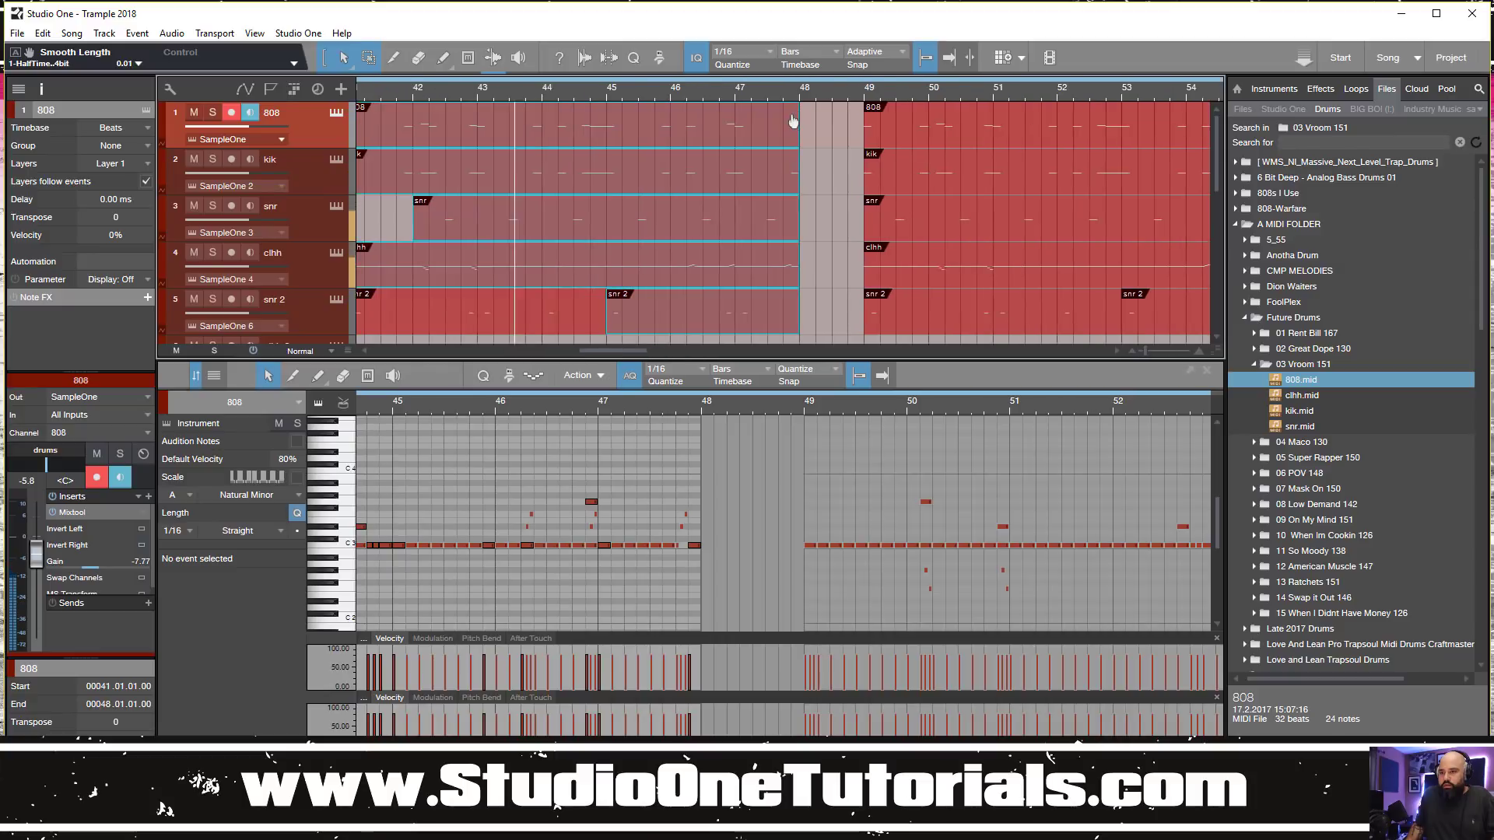
{"action": "scroll", "coordinate": [810, 174], "scroll_direction": "down", "scroll_amount": 4}
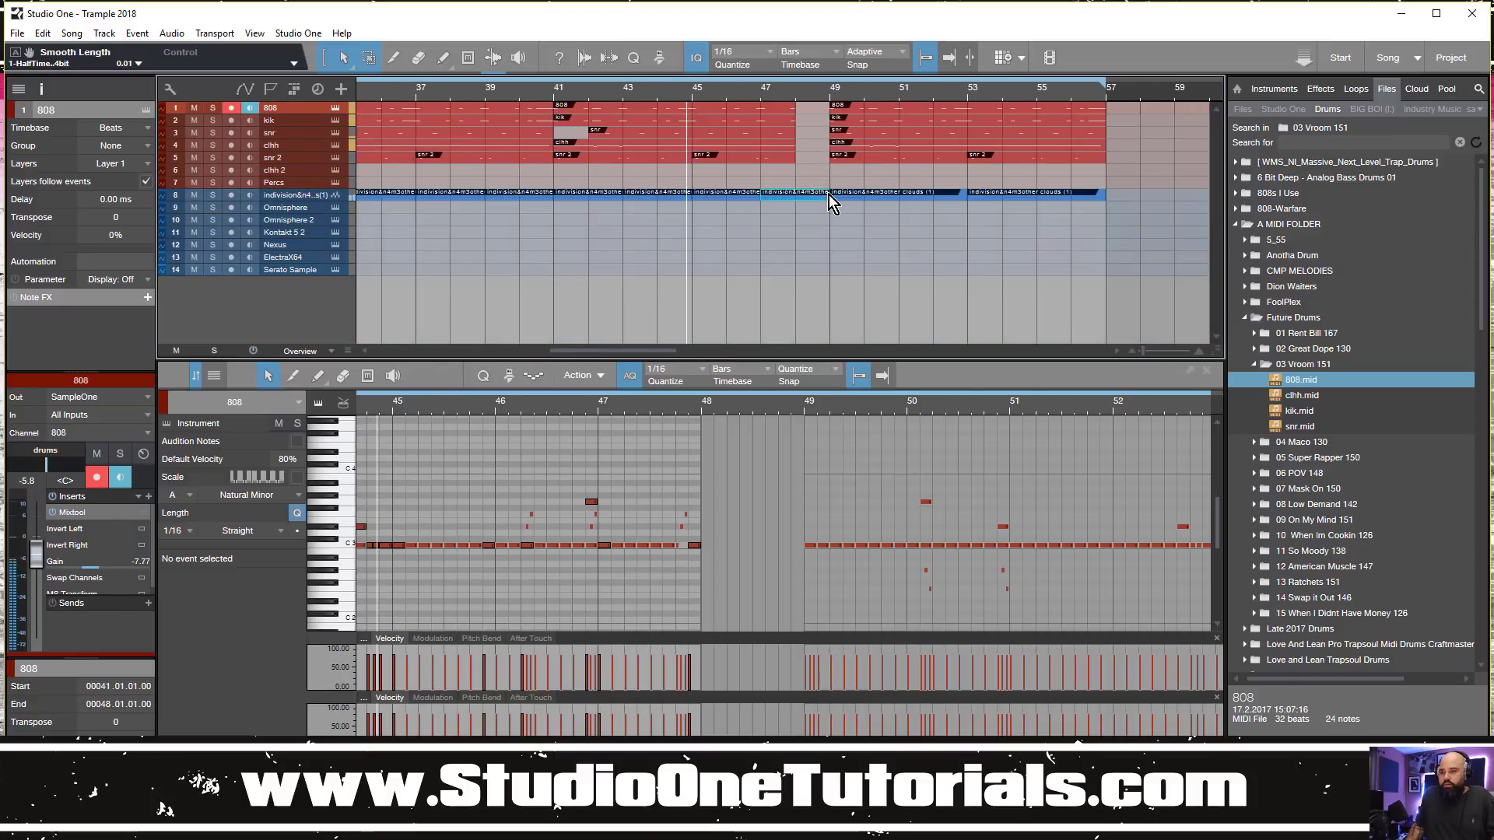
{"action": "left_click", "coordinate": [829, 195]}
{"action": "scroll", "coordinate": [820, 218], "scroll_direction": "up", "scroll_amount": 4}
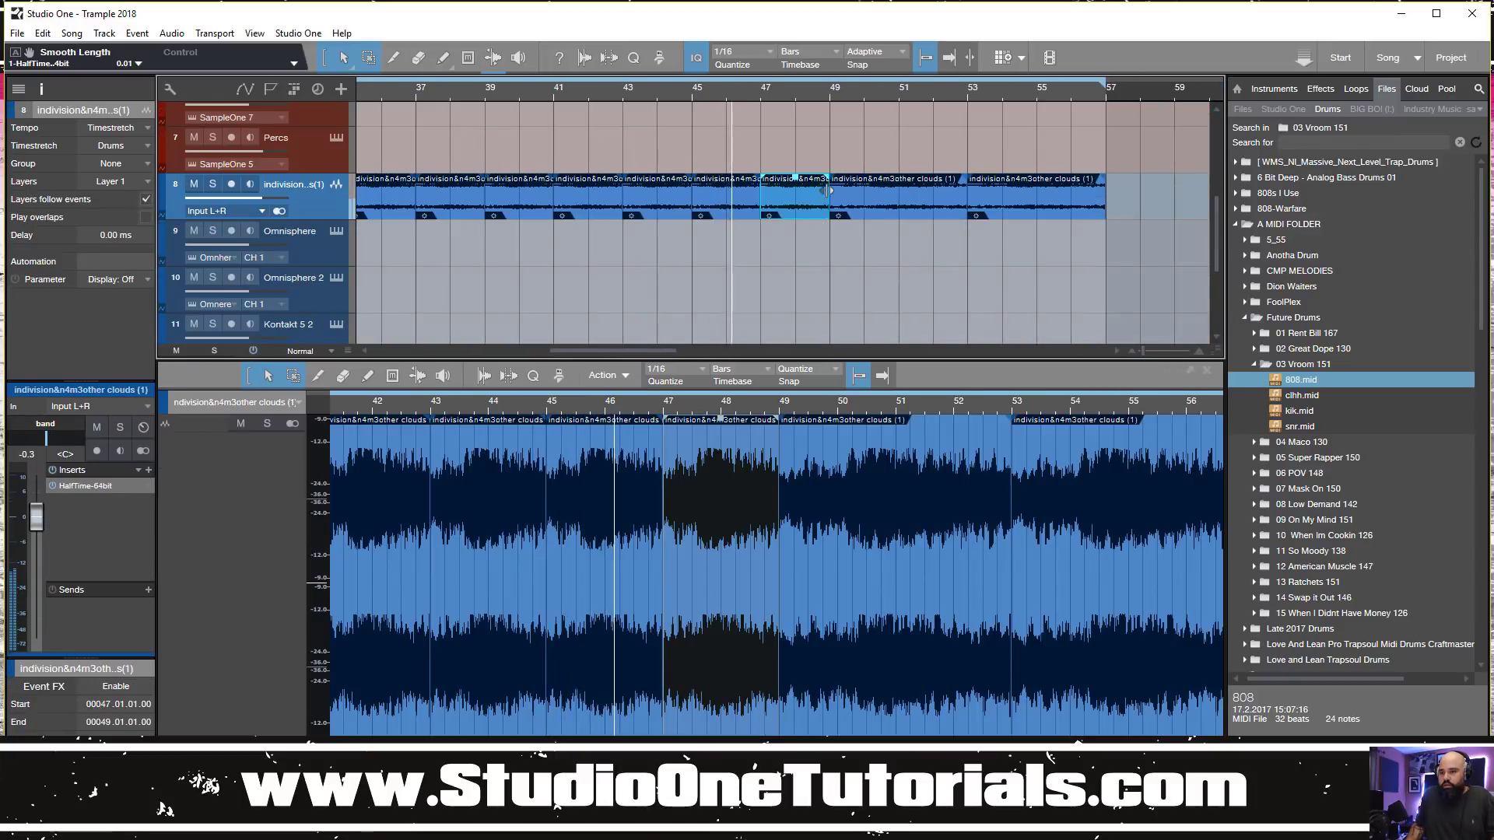
{"action": "left_click_drag", "start_coordinate": [831, 200], "coordinate": [803, 190]}
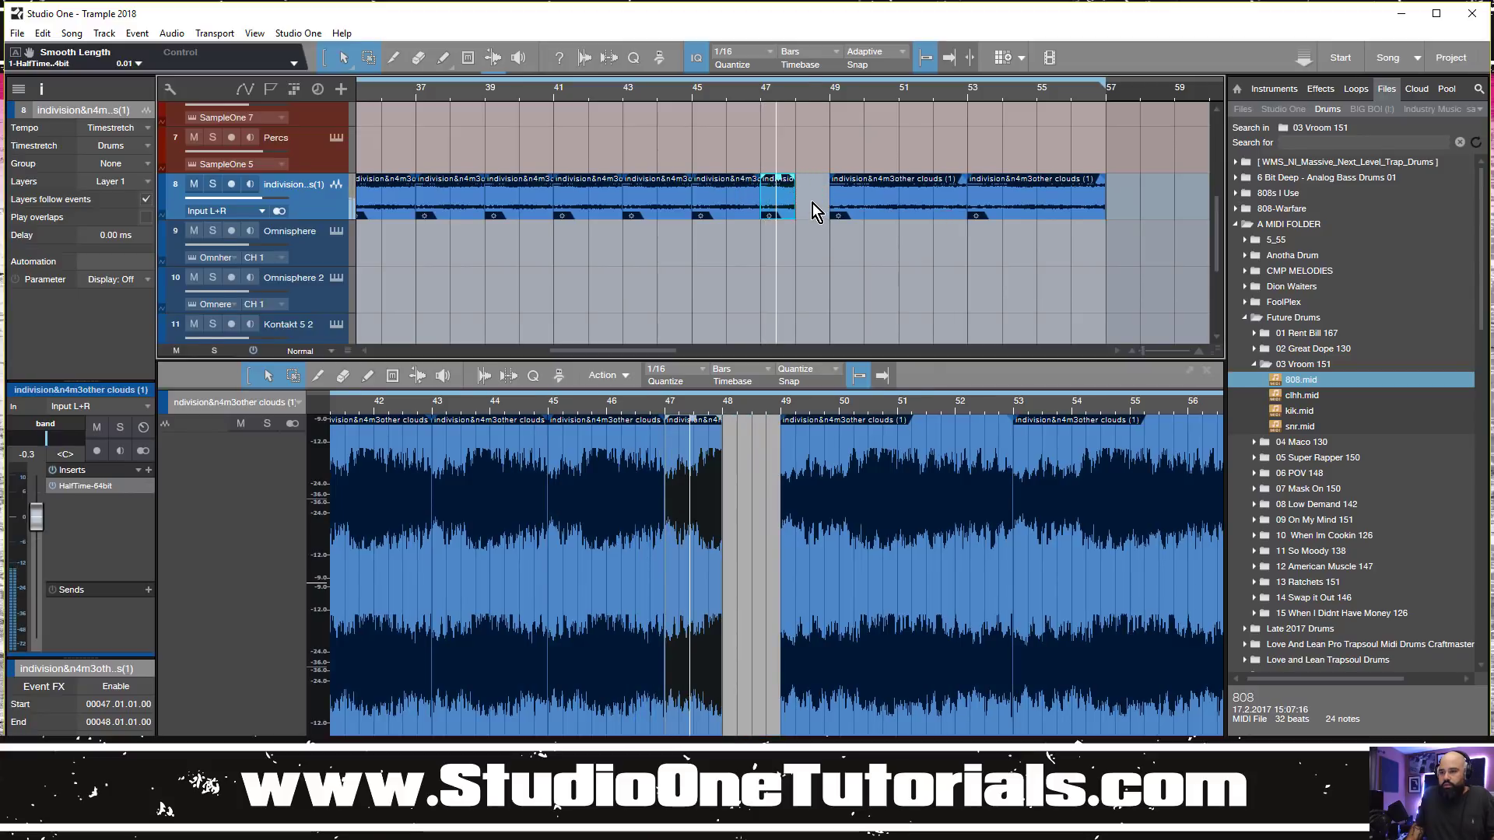
Copy 16 bars of the drum and sample loop parts onto bars 57–73 and set the loop range to end at bar 73
{"action": "scroll", "coordinate": [812, 203], "scroll_direction": "down", "scroll_amount": 3}
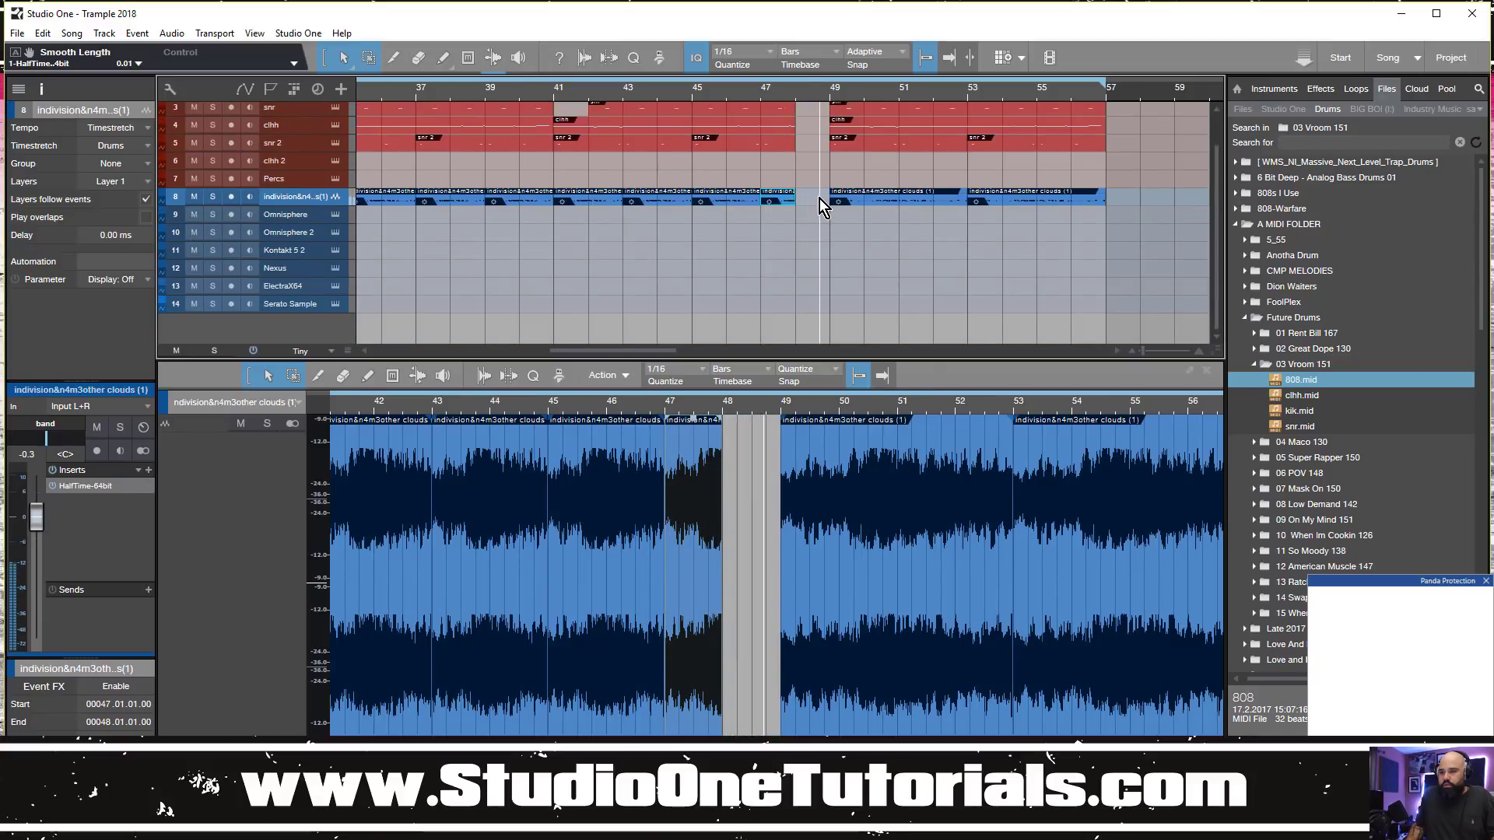
{"action": "scroll", "coordinate": [819, 195], "scroll_direction": "down", "scroll_amount": 1}
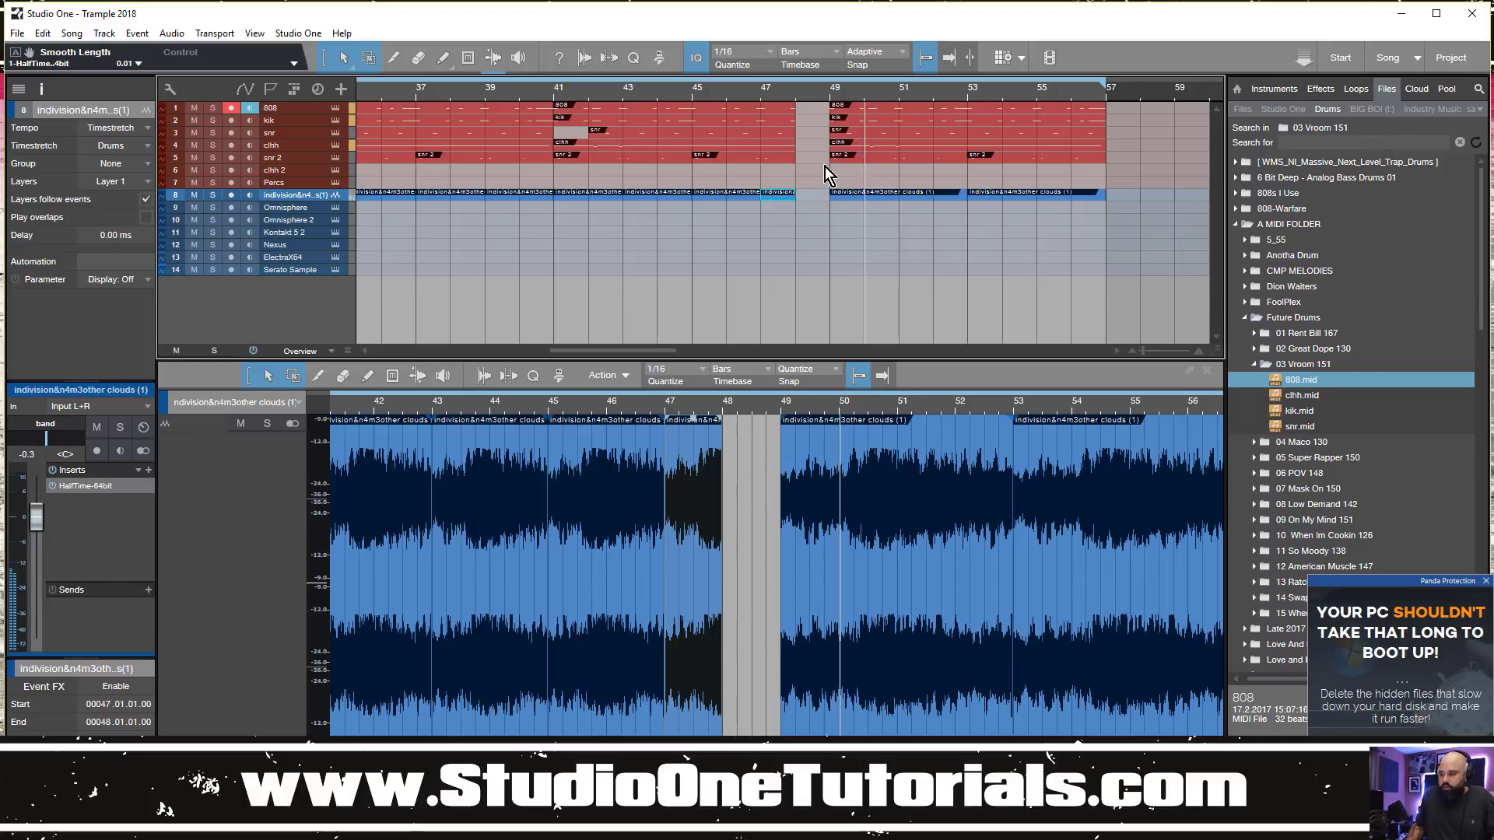
{"action": "left_click_drag", "start_coordinate": [814, 95], "coordinate": [814, 51]}
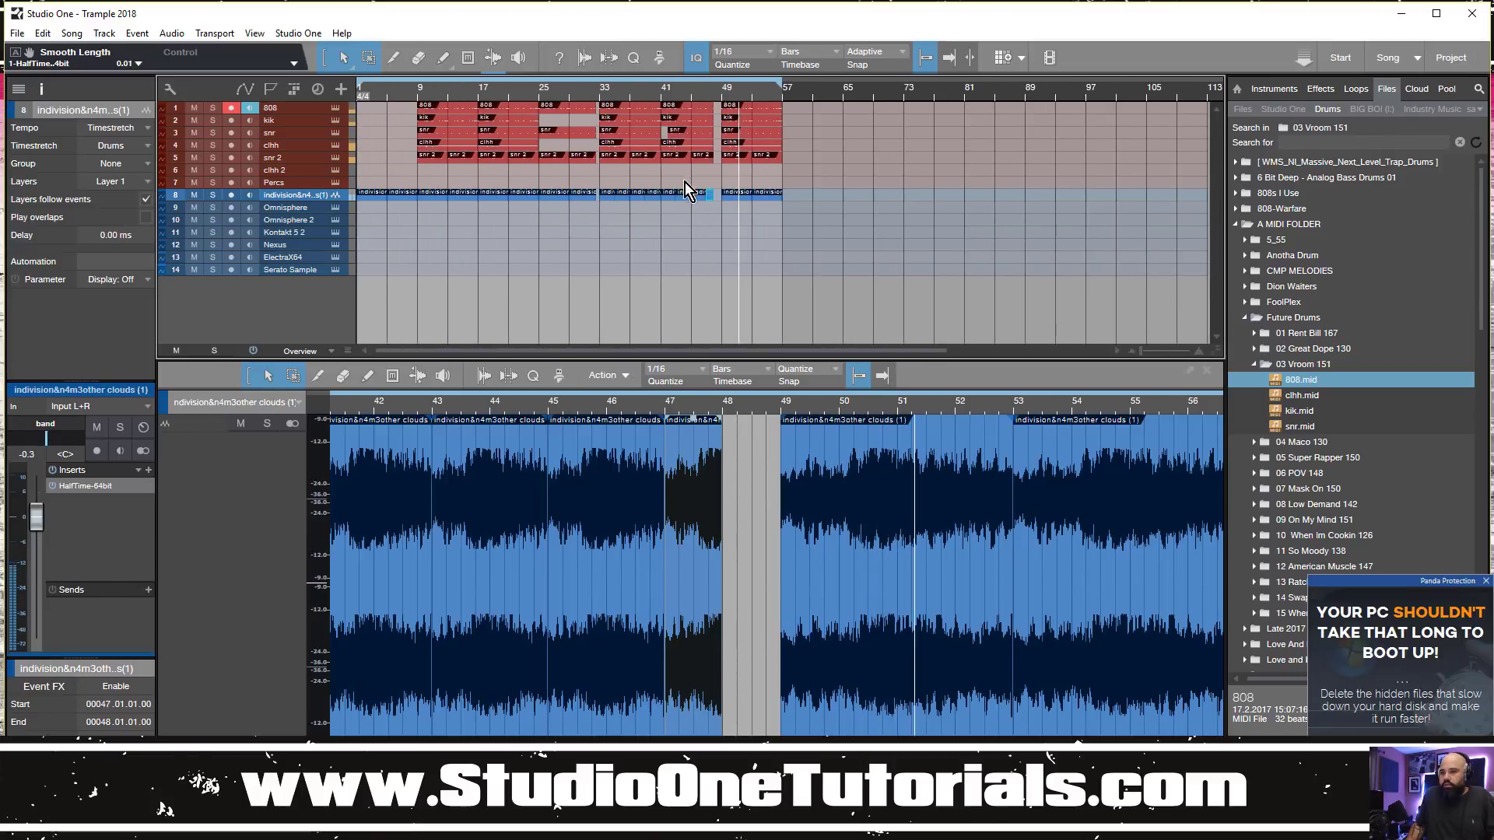
{"action": "left_click_drag", "start_coordinate": [529, 212], "coordinate": [802, 111]}
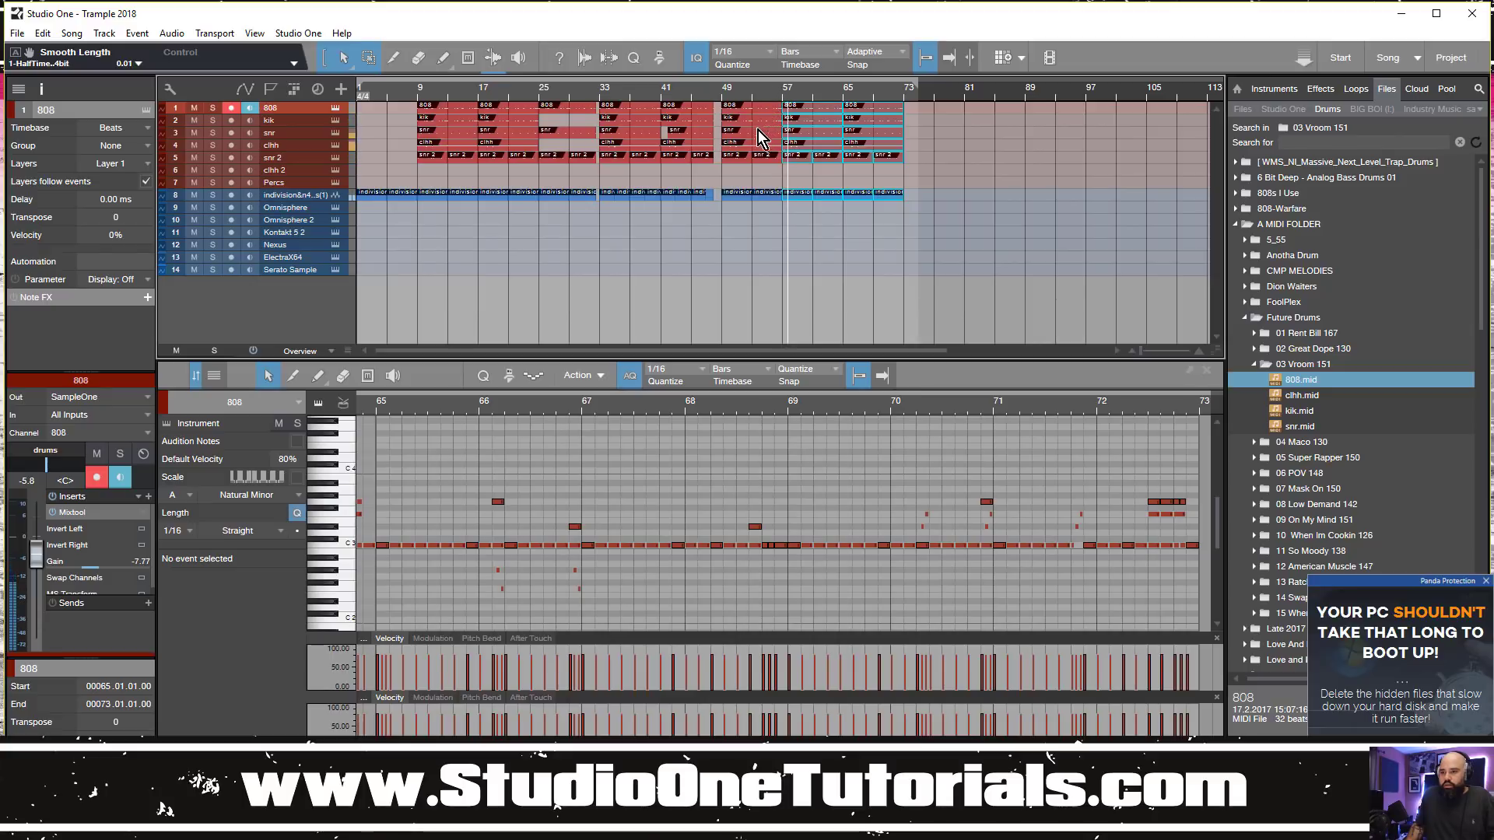
{"action": "scroll", "coordinate": [755, 206], "scroll_direction": "up", "scroll_amount": 1}
{"action": "scroll", "coordinate": [757, 205], "scroll_direction": "down", "scroll_amount": 1}
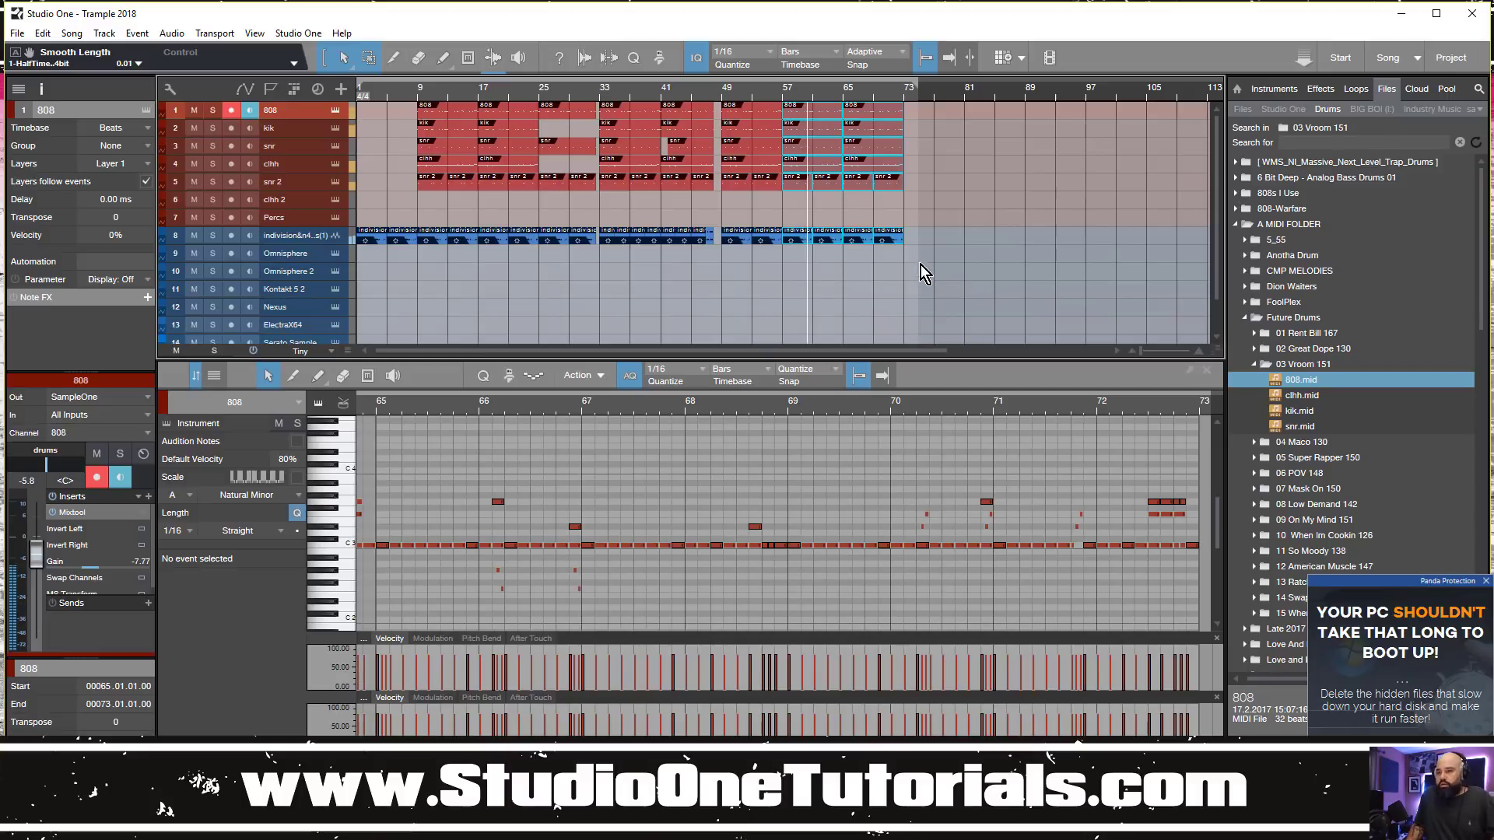
{"action": "scroll", "coordinate": [919, 202], "scroll_direction": "down", "scroll_amount": 1}
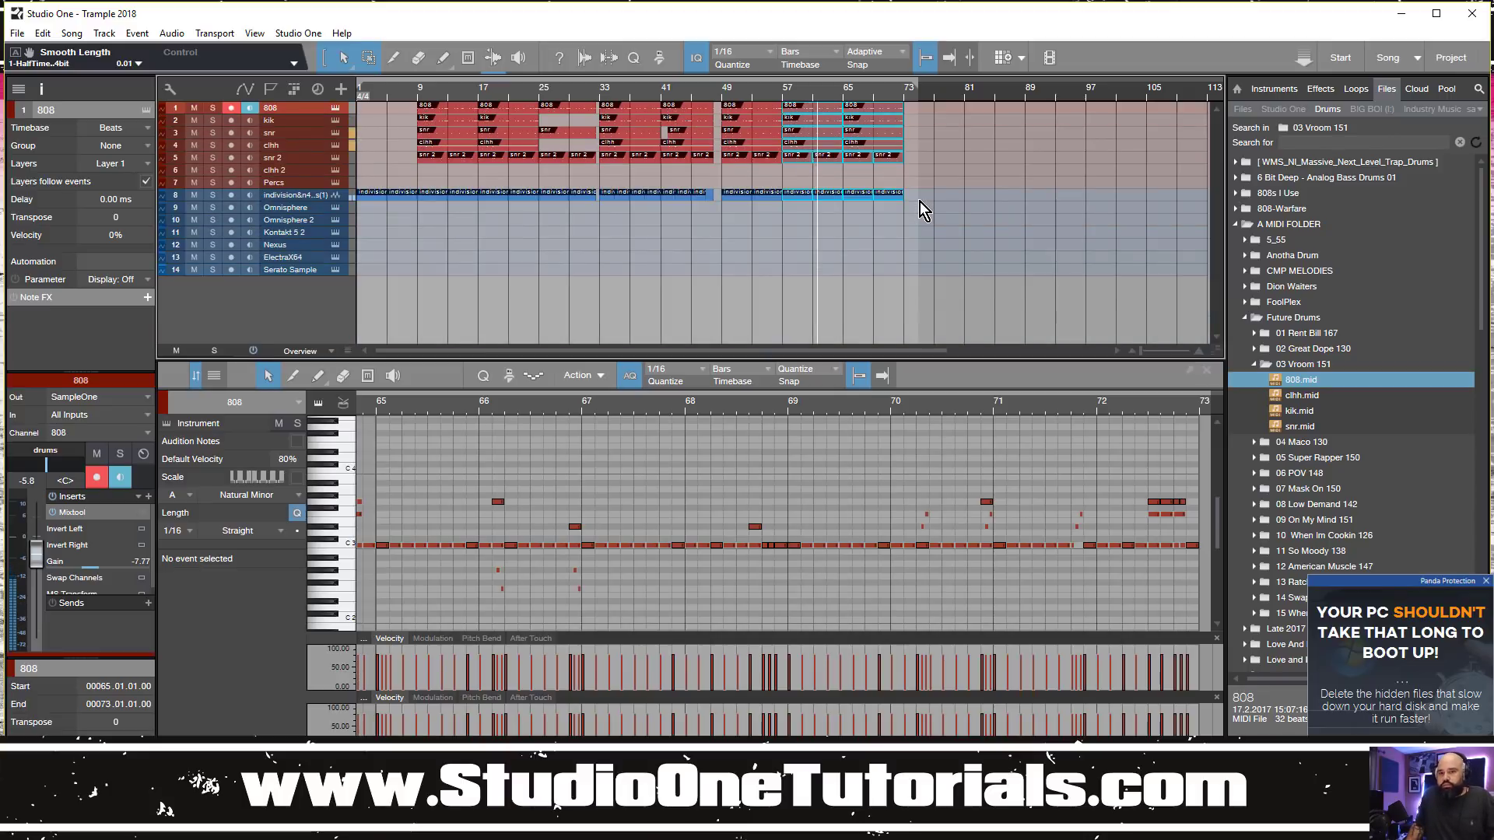
{"action": "scroll", "coordinate": [918, 200], "scroll_direction": "up", "scroll_amount": 2}
{"action": "scroll", "coordinate": [916, 199], "scroll_direction": "down", "scroll_amount": 1}
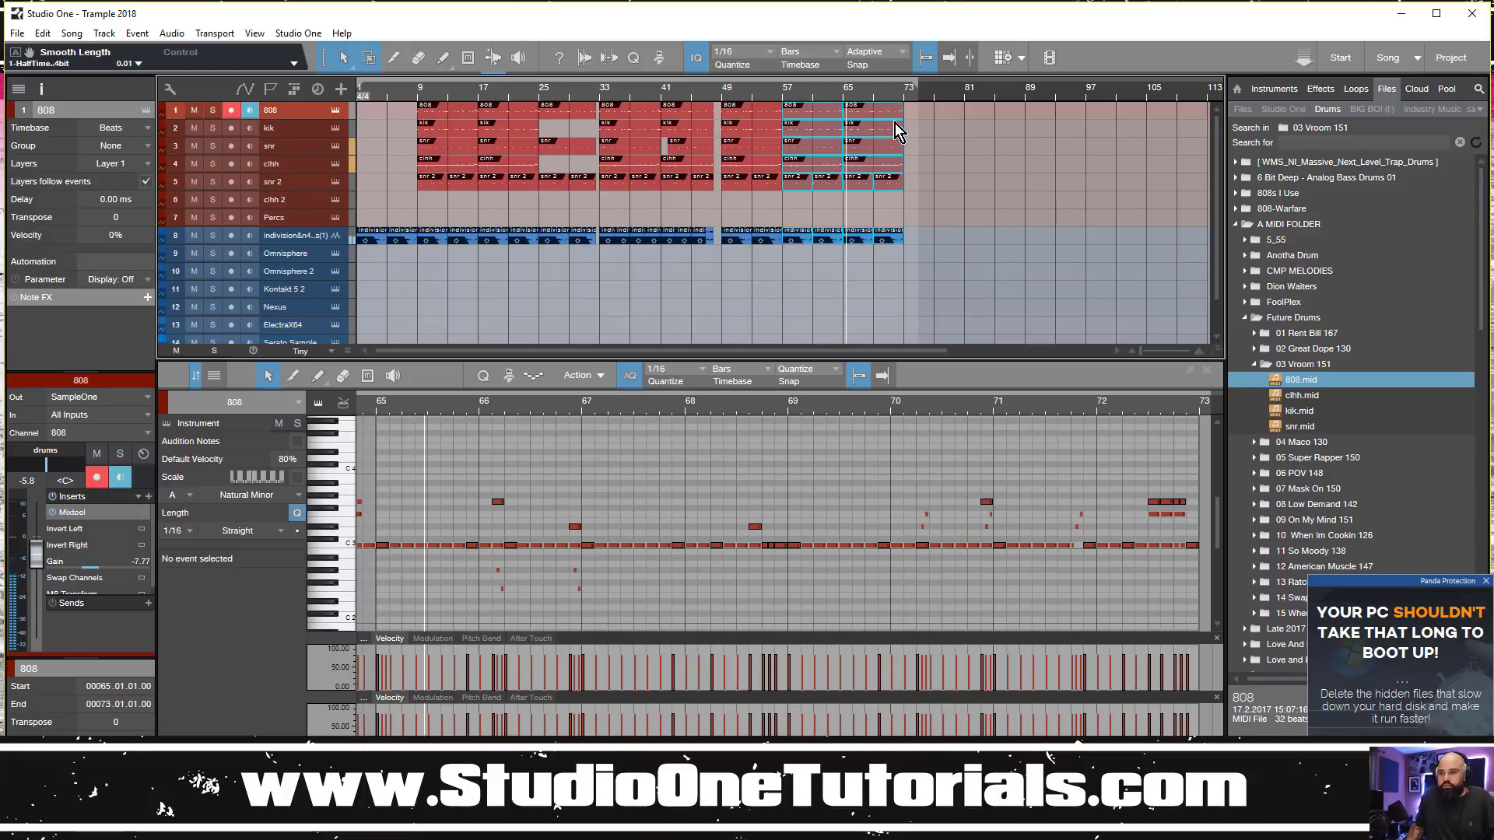
{"action": "left_click_drag", "start_coordinate": [915, 89], "coordinate": [903, 91]}
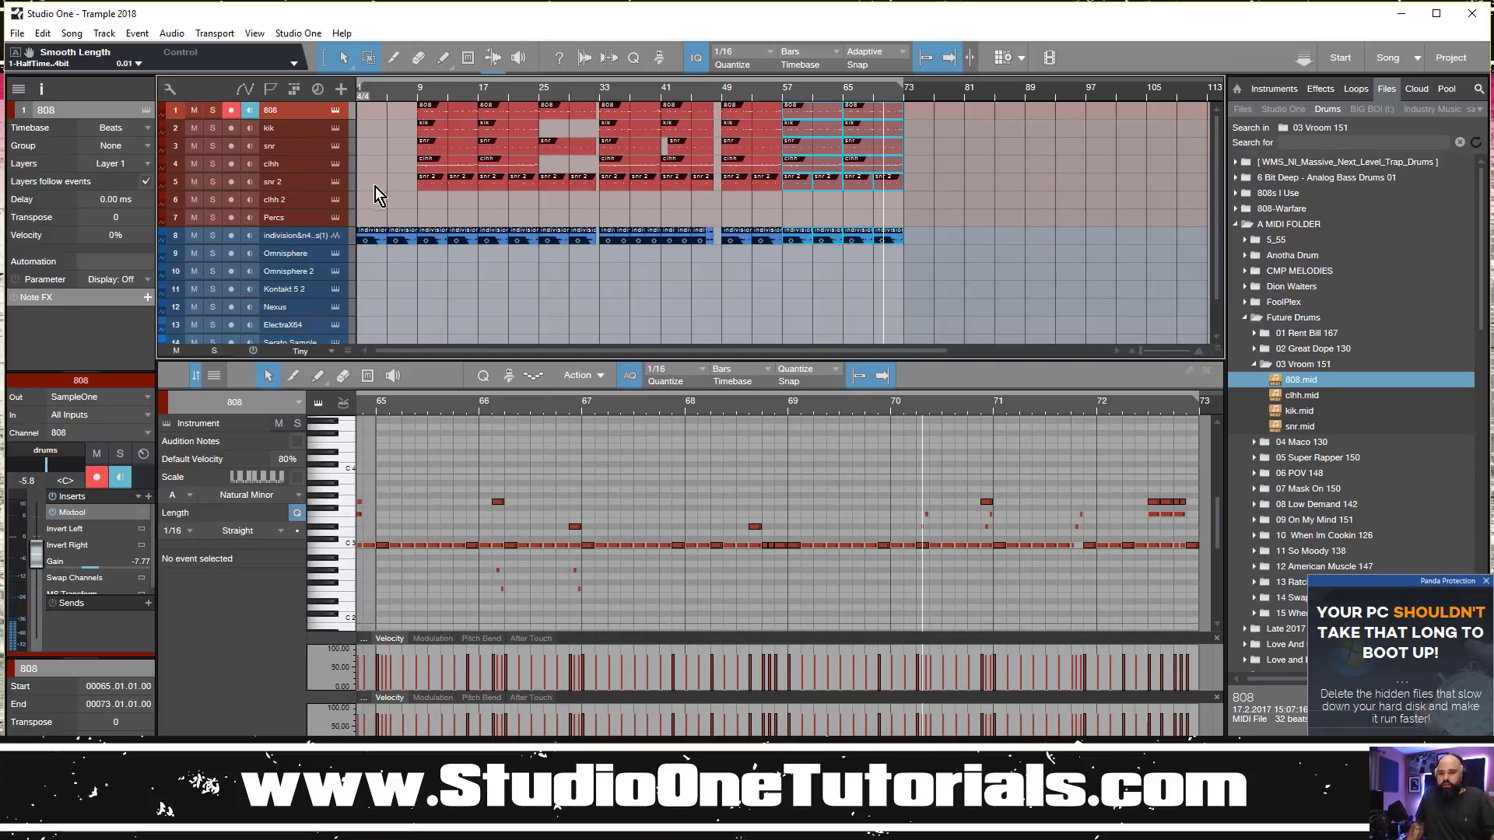
Move the ElectraX64 track directly below the sample loop track and place the playhead at bar 9
{"action": "scroll", "coordinate": [372, 233], "scroll_direction": "down", "scroll_amount": 2}
{"action": "left_click_drag", "start_coordinate": [312, 290], "coordinate": [376, 215]}
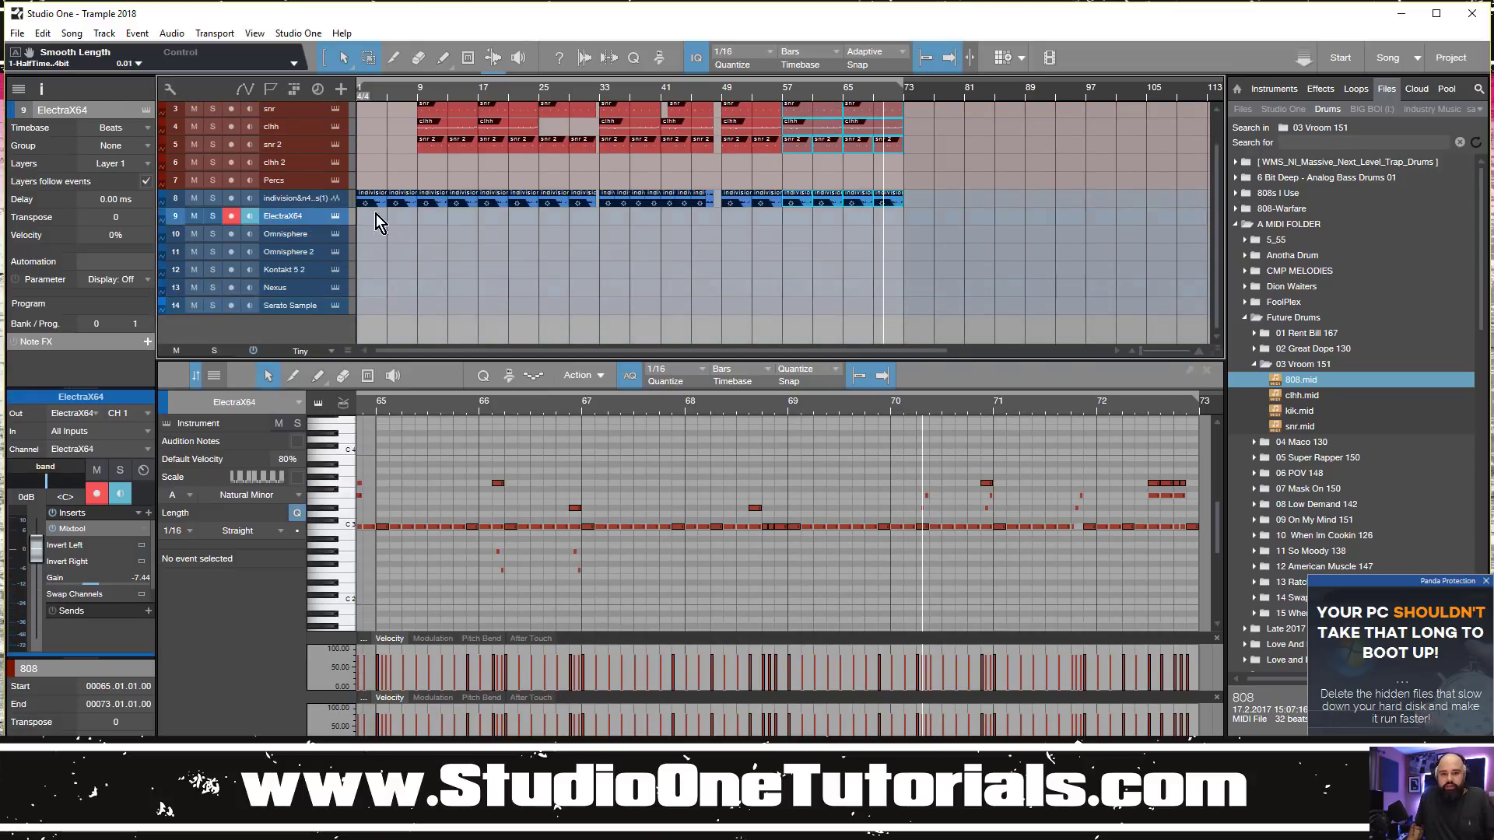
{"action": "scroll", "coordinate": [535, 218], "scroll_direction": "up", "scroll_amount": 2}
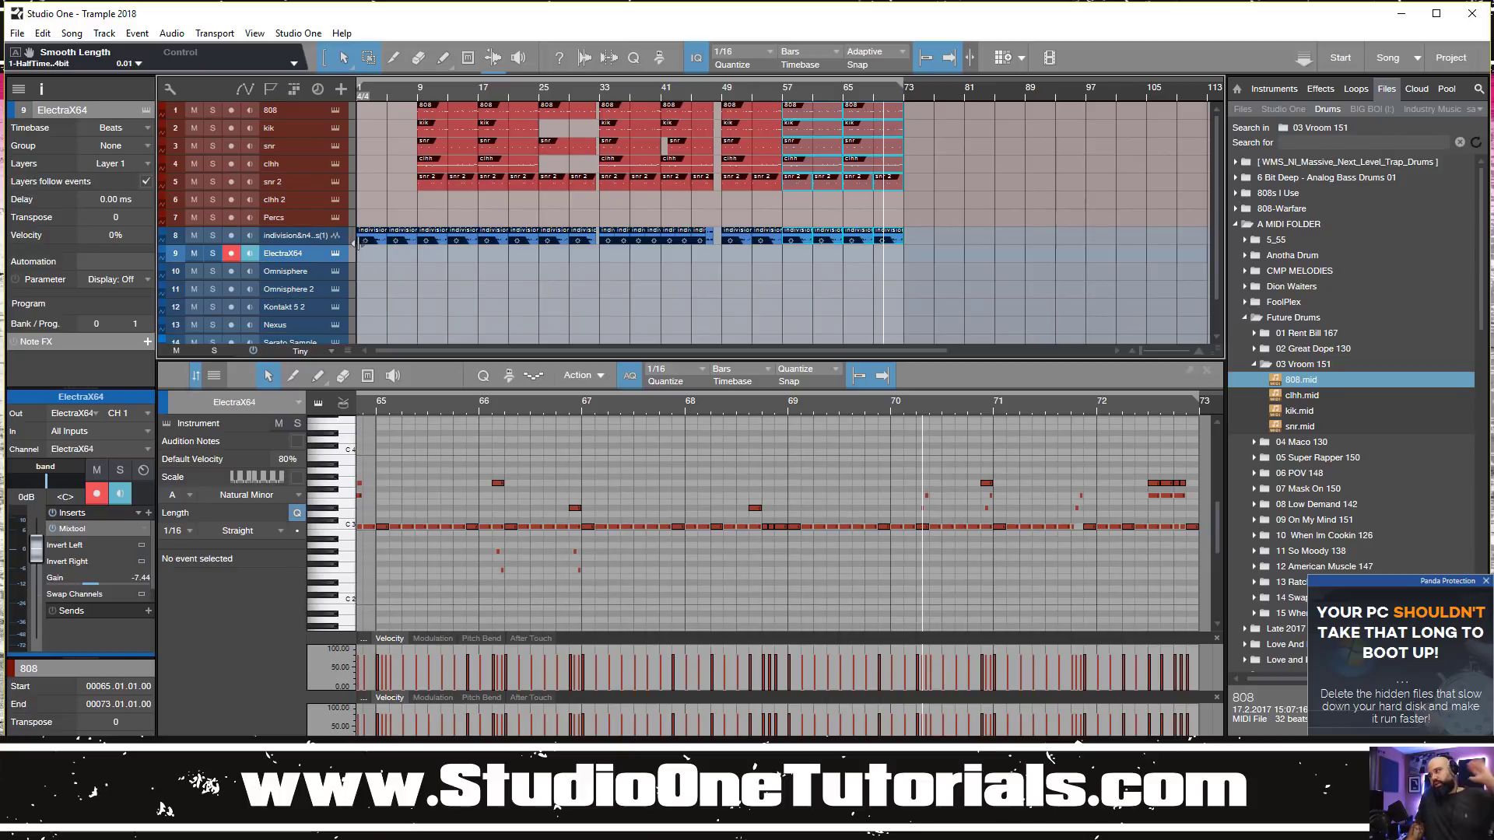
{"action": "left_click", "coordinate": [418, 101]}
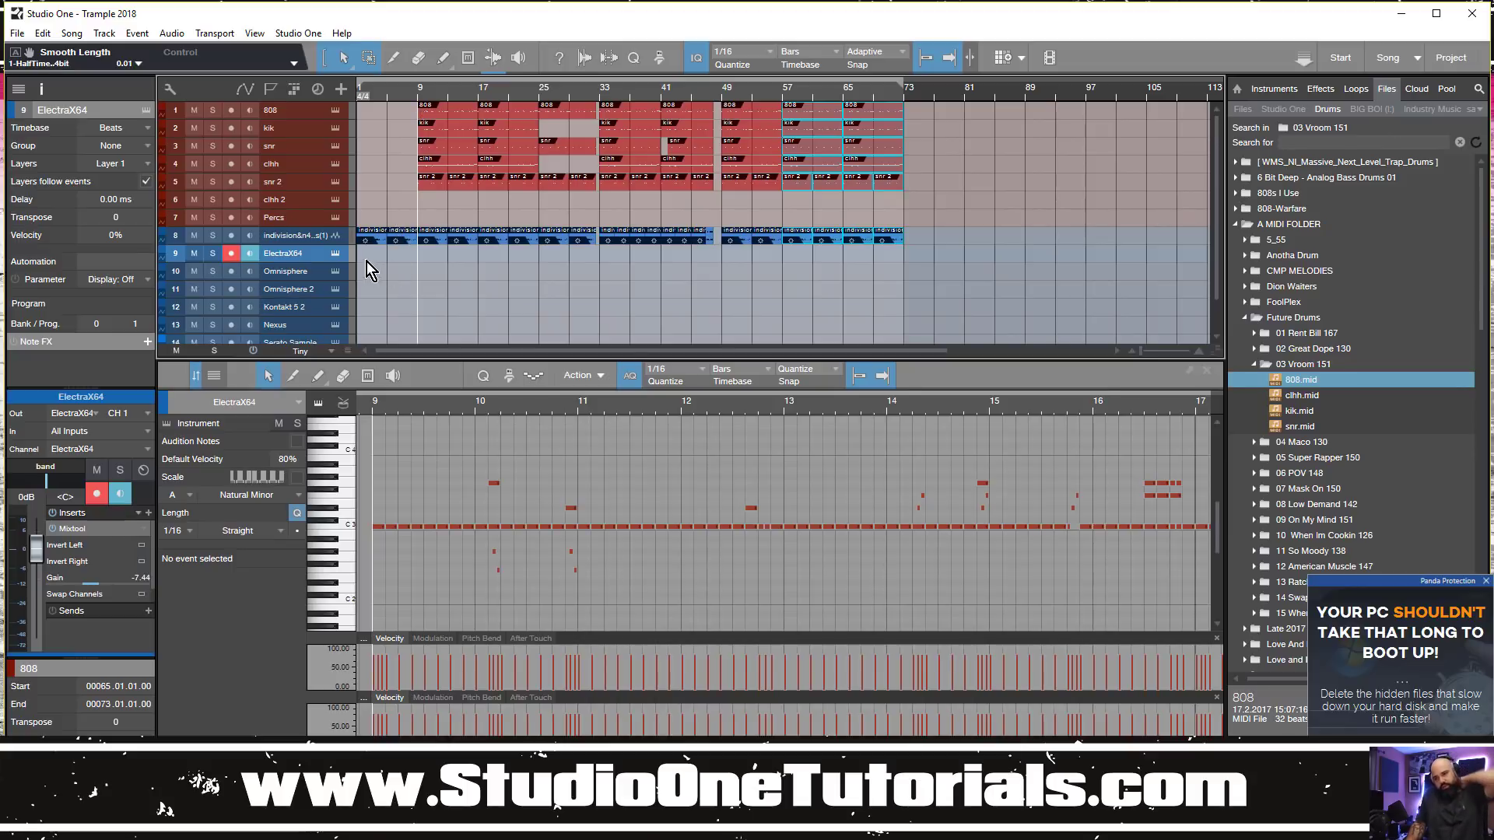
Open the ElectraX64 instrument and load the Bell Chill Bro AM patch from the Savage Mode category
{"action": "left_click", "coordinate": [336, 253]}
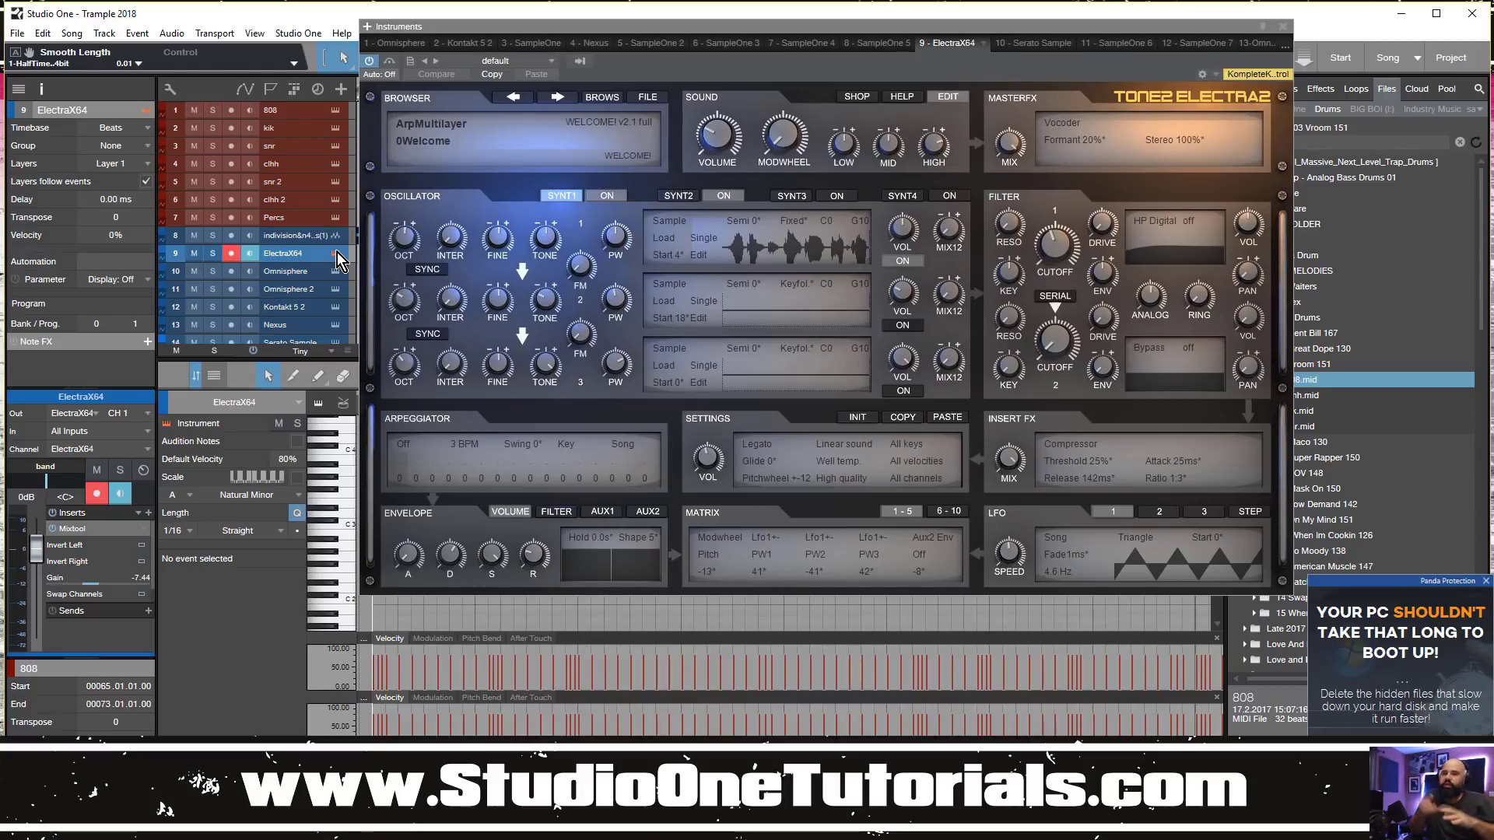
{"action": "left_click", "coordinate": [593, 96]}
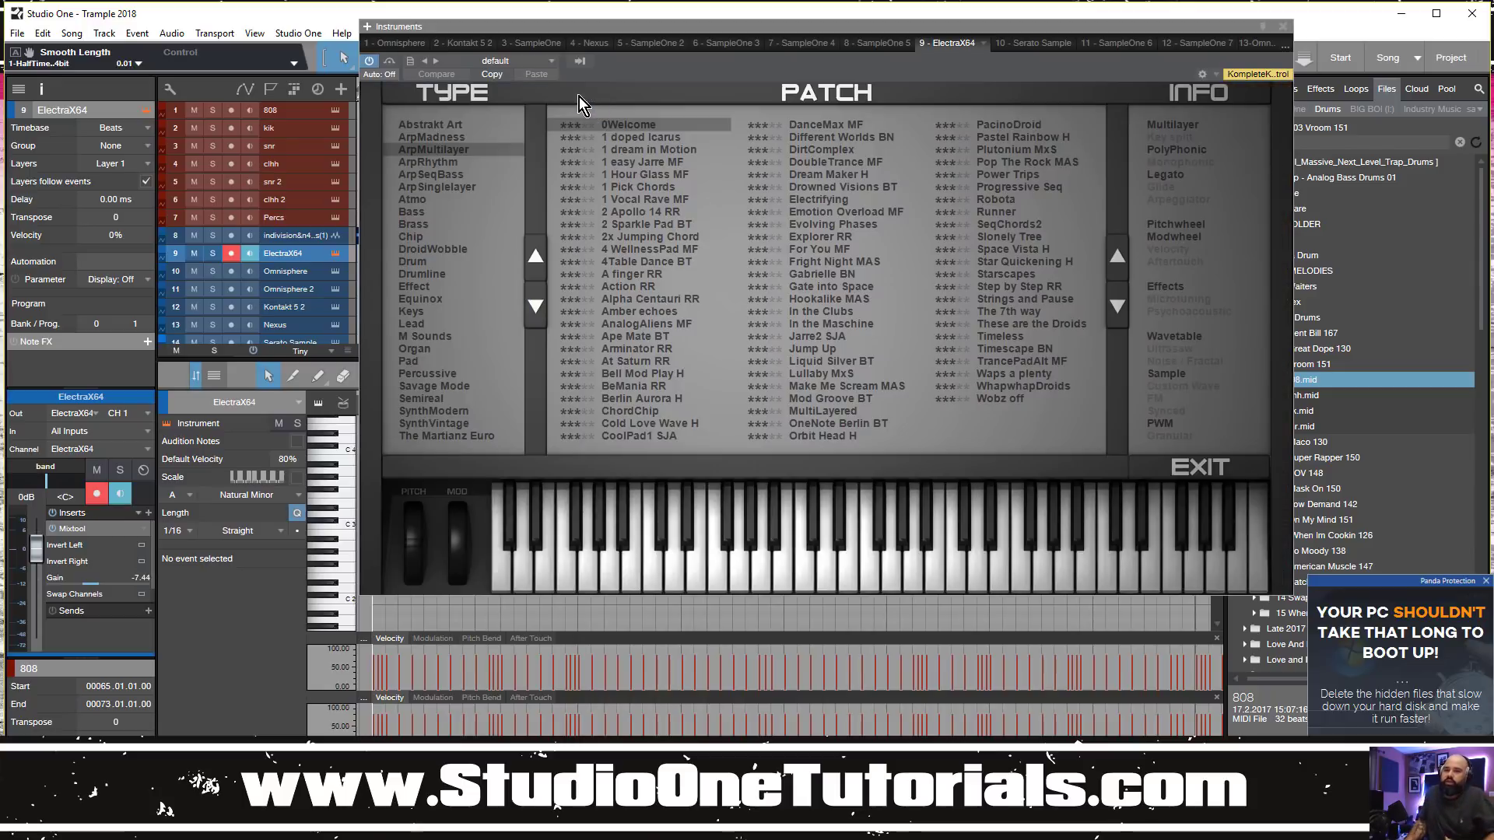
{"action": "left_click", "coordinate": [464, 179]}
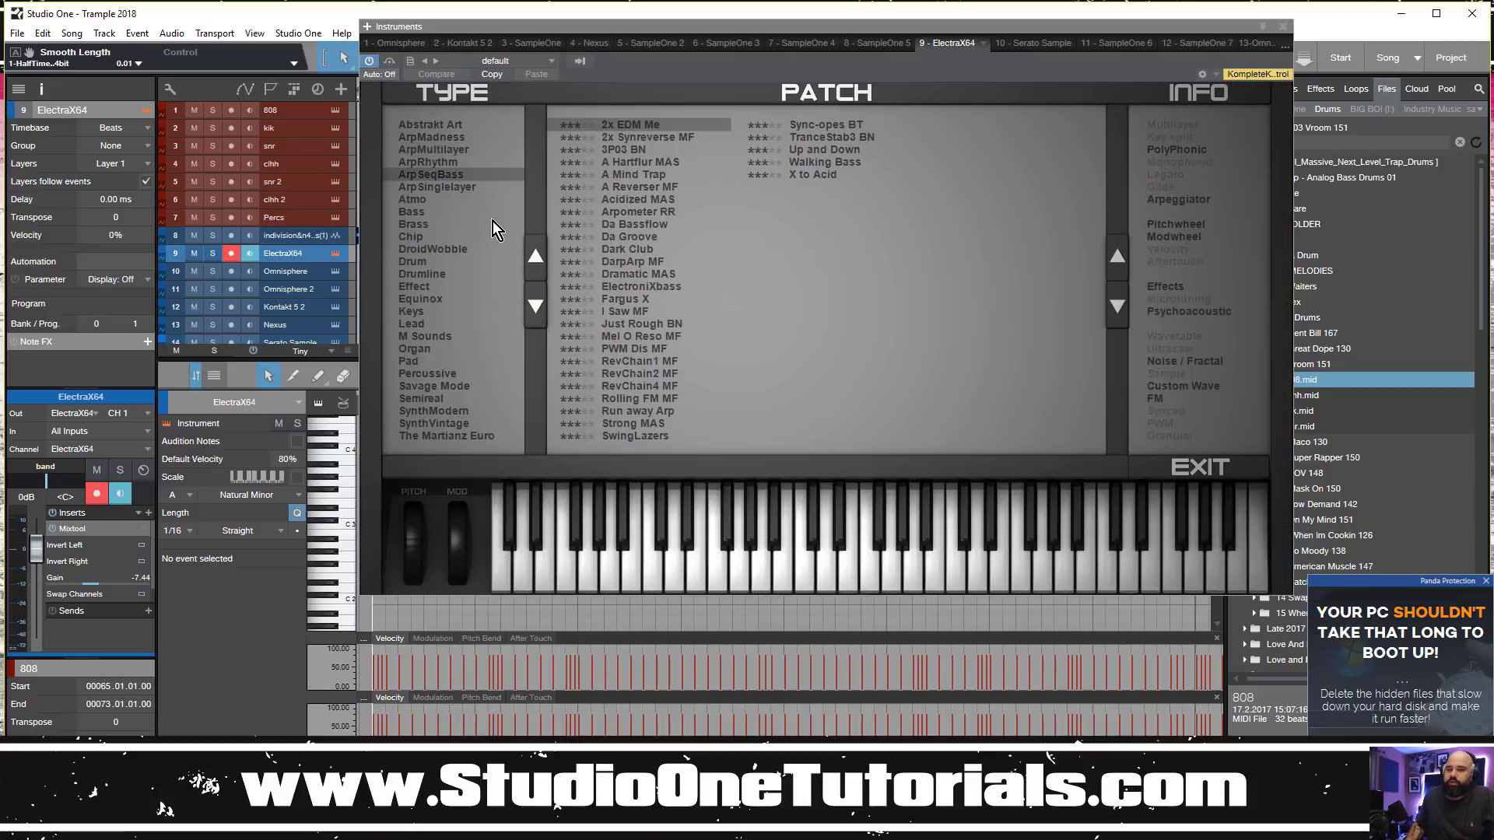
{"action": "left_click", "coordinate": [470, 386]}
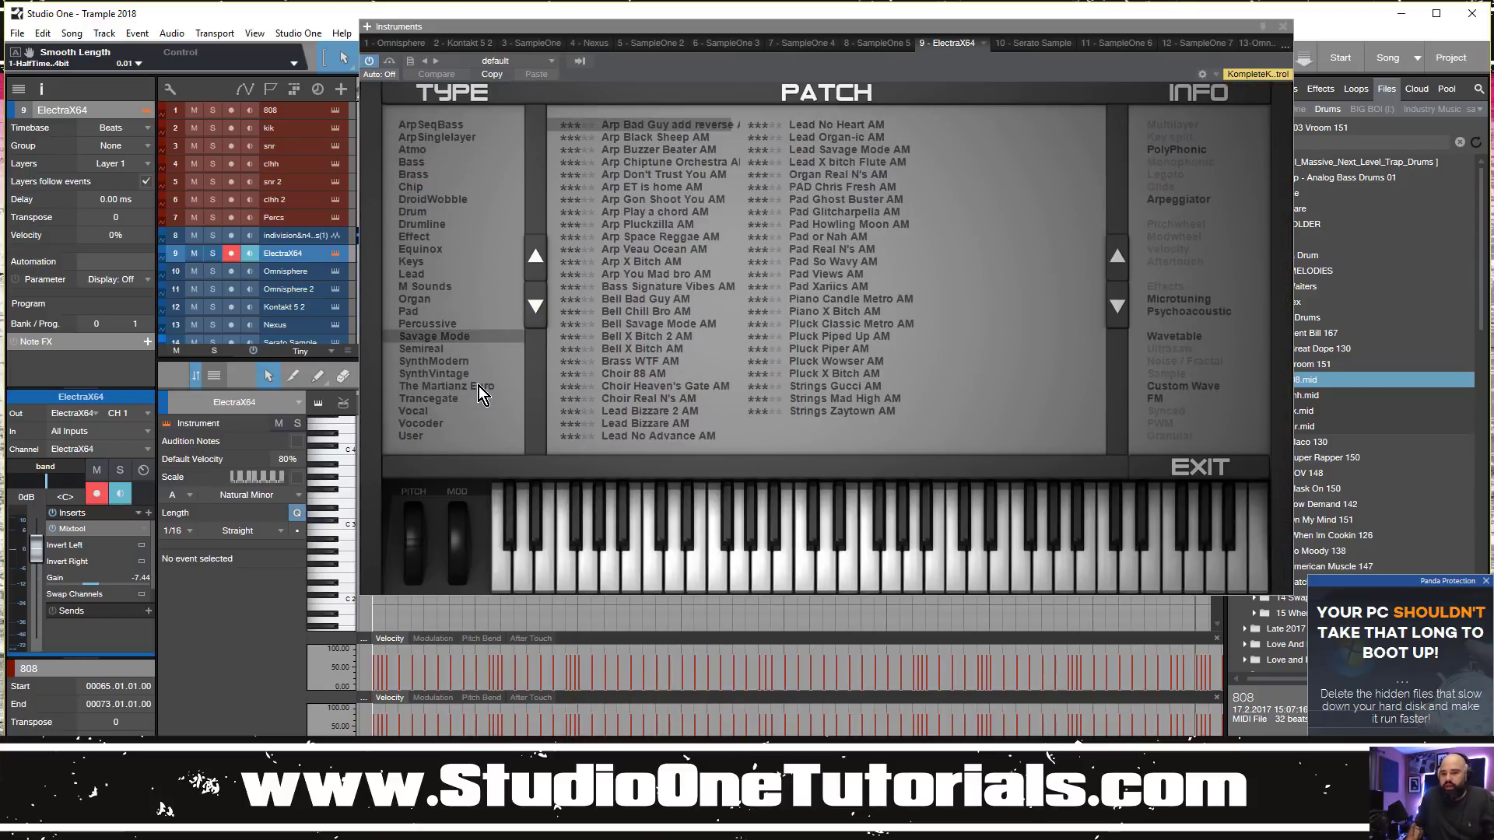
{"action": "left_click", "coordinate": [636, 313]}
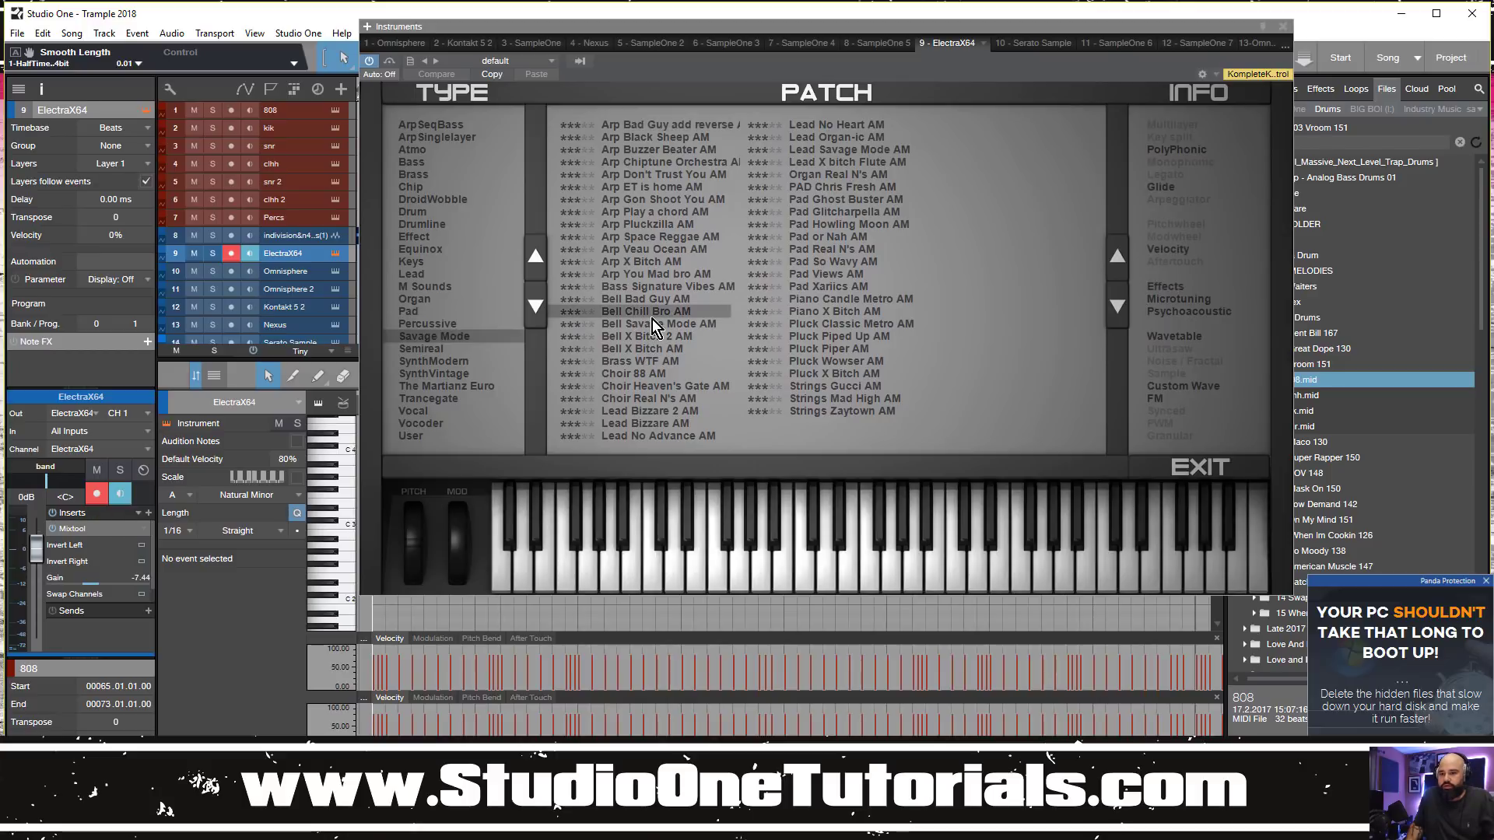
Close the QWERTY keyboard and ElectraX64 instrument windows and return to the arrangement
{"action": "key", "text": "Caps_Lock"}
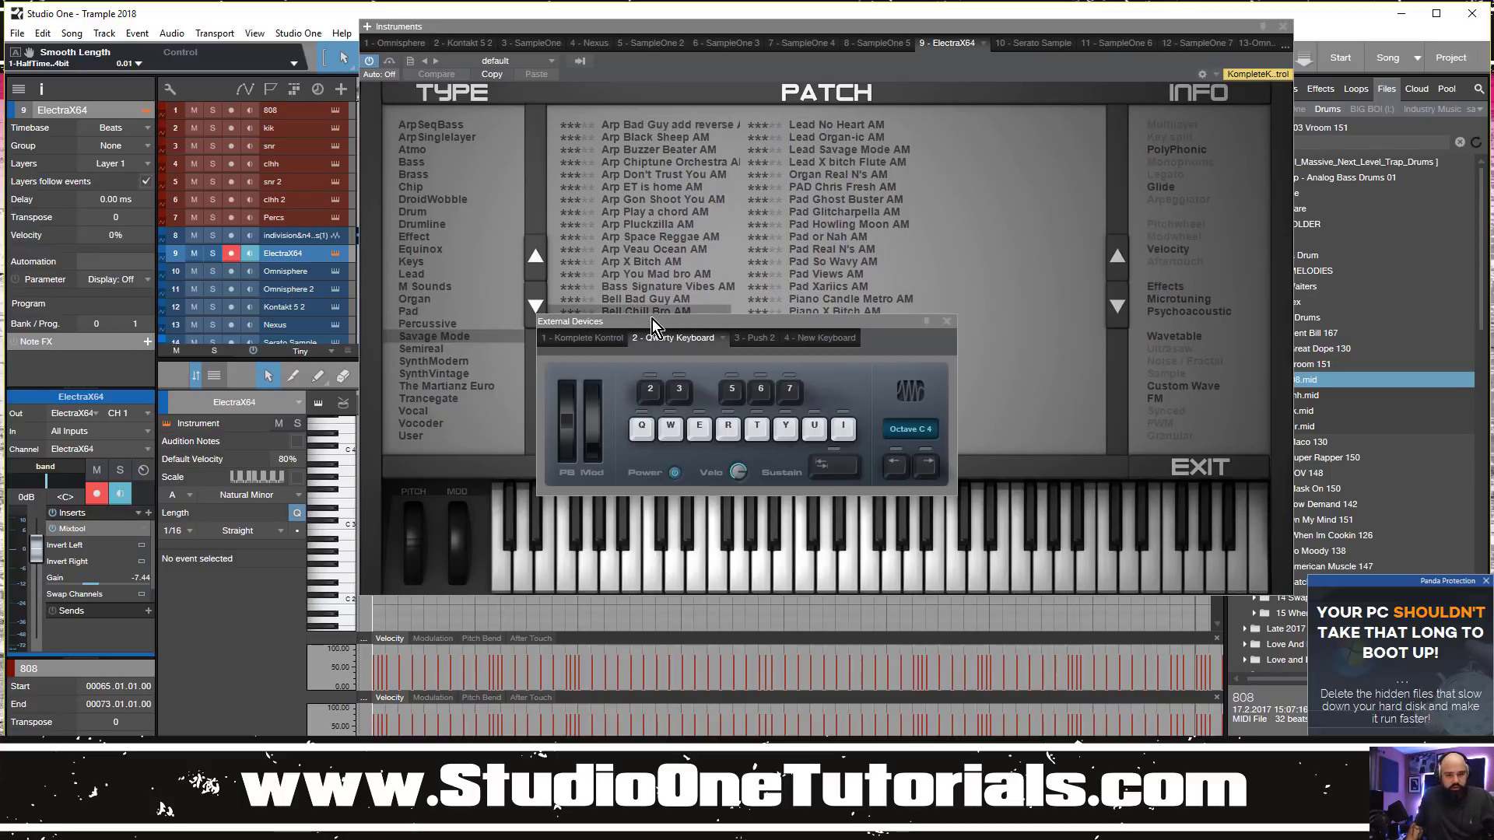
{"action": "left_click", "coordinate": [948, 321]}
{"action": "left_click", "coordinate": [1284, 27]}
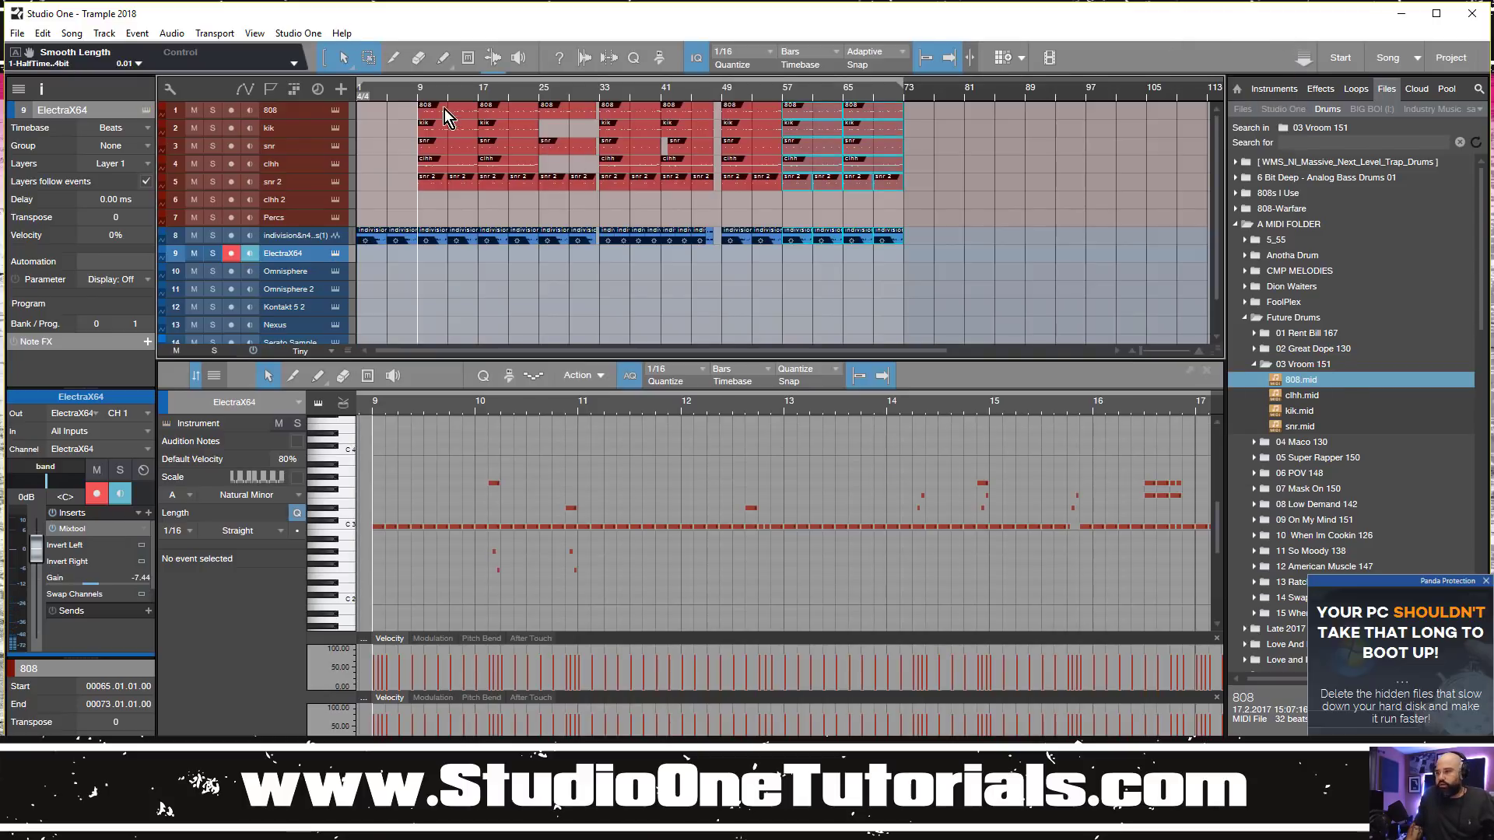
{"action": "left_click", "coordinate": [411, 92]}
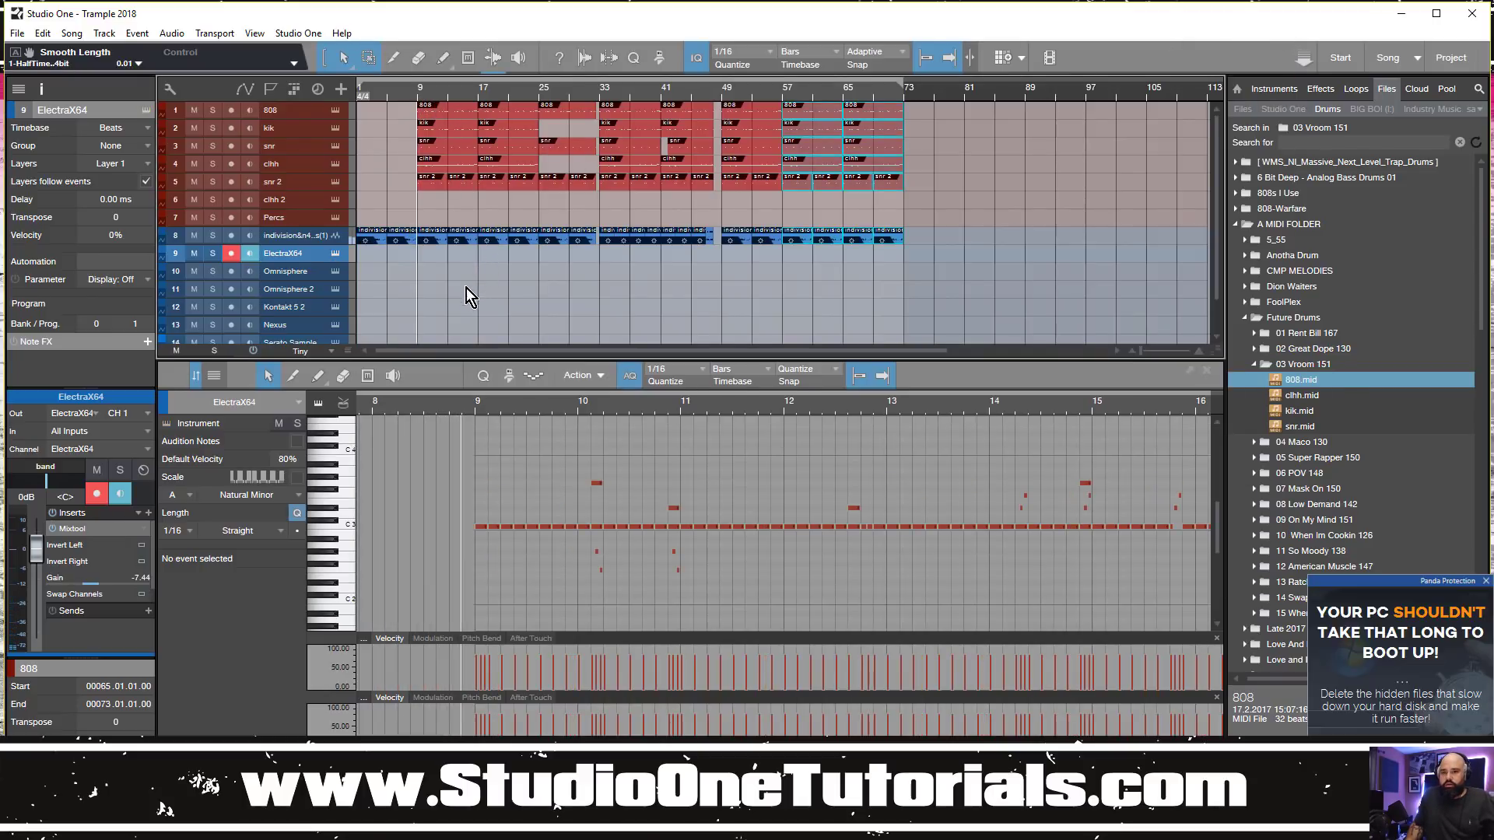
Create an empty ElectraX64 part, trim it to span bars 9–17, and set the loop range to that part
{"action": "double_click", "coordinate": [425, 257]}
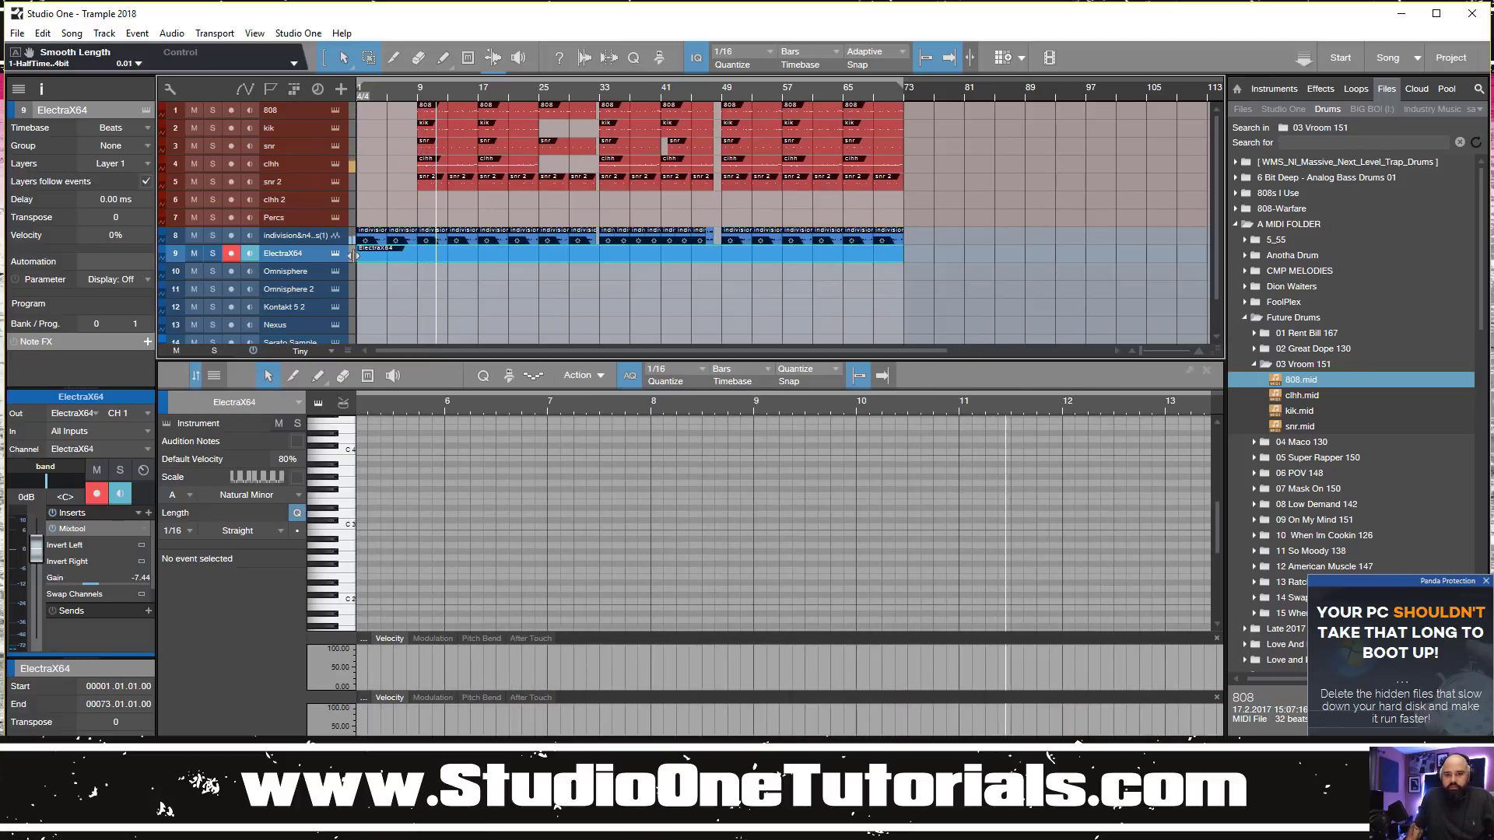
{"action": "left_click_drag", "start_coordinate": [362, 257], "coordinate": [419, 257]}
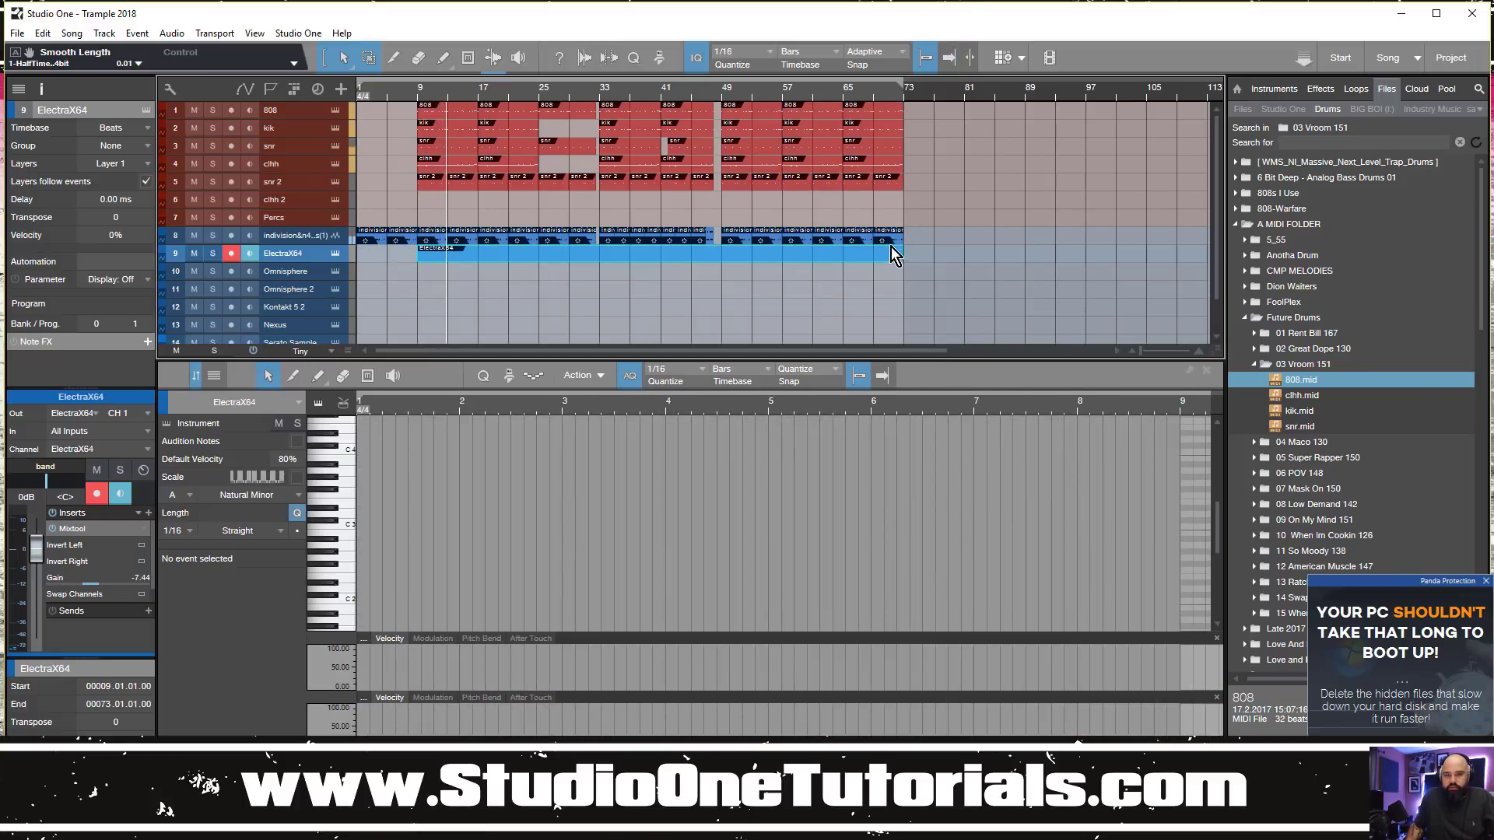
{"action": "left_click_drag", "start_coordinate": [902, 257], "coordinate": [478, 261]}
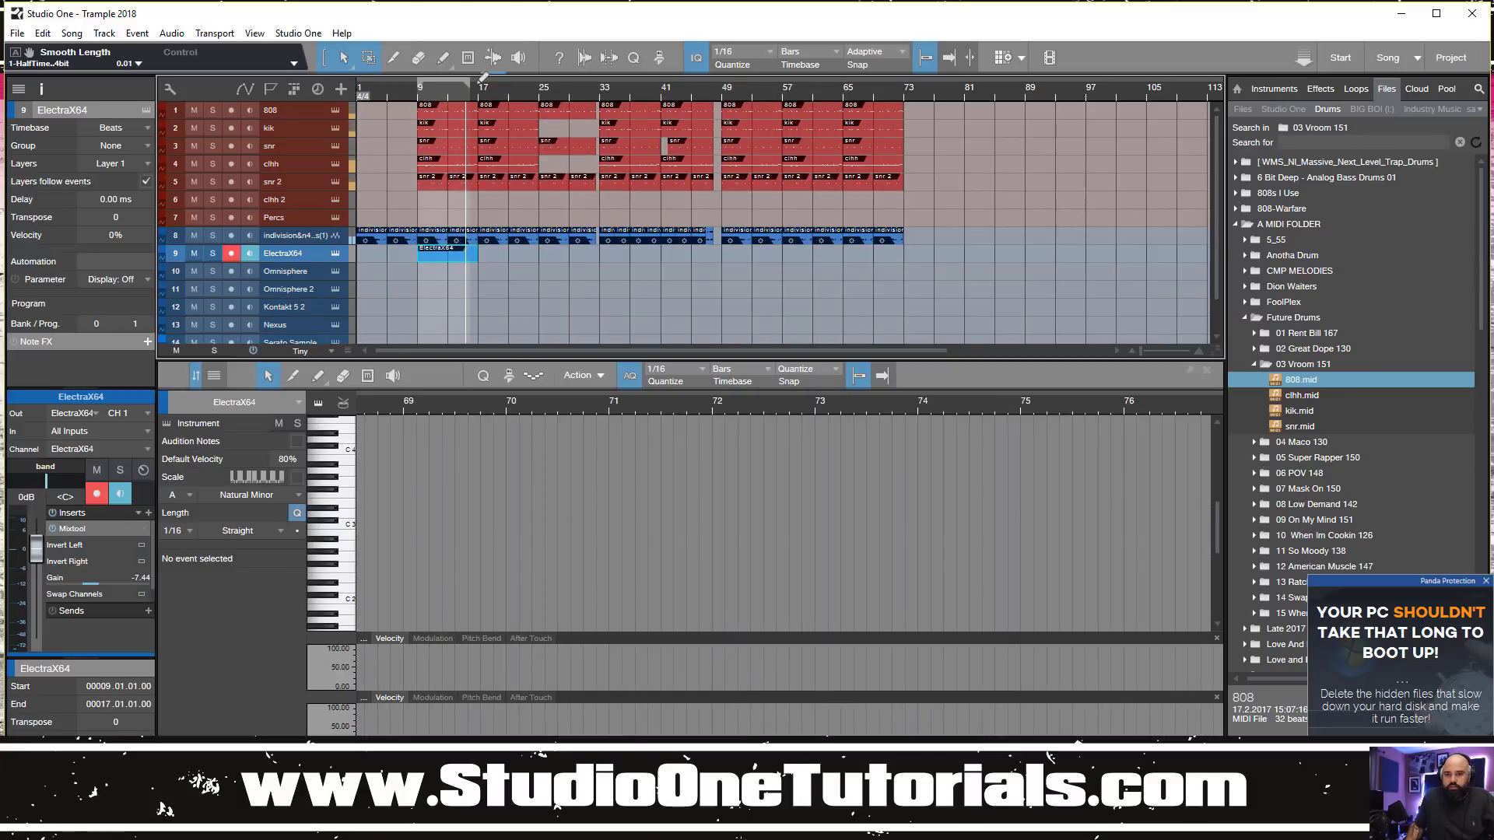
{"action": "key", "text": "slash"}
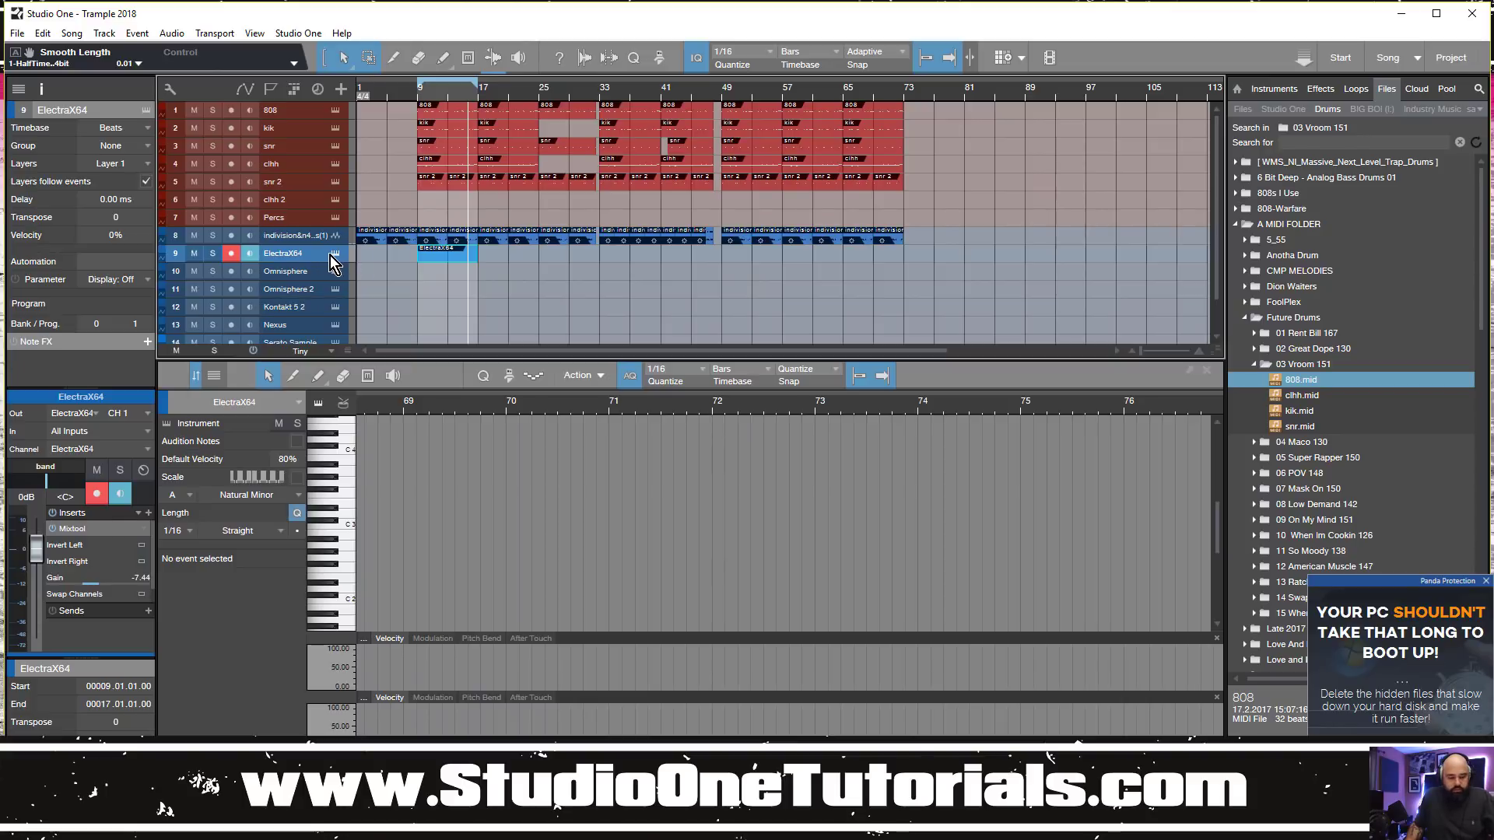
{"action": "left_click", "coordinate": [335, 254]}
{"action": "left_click", "coordinate": [1263, 28]}
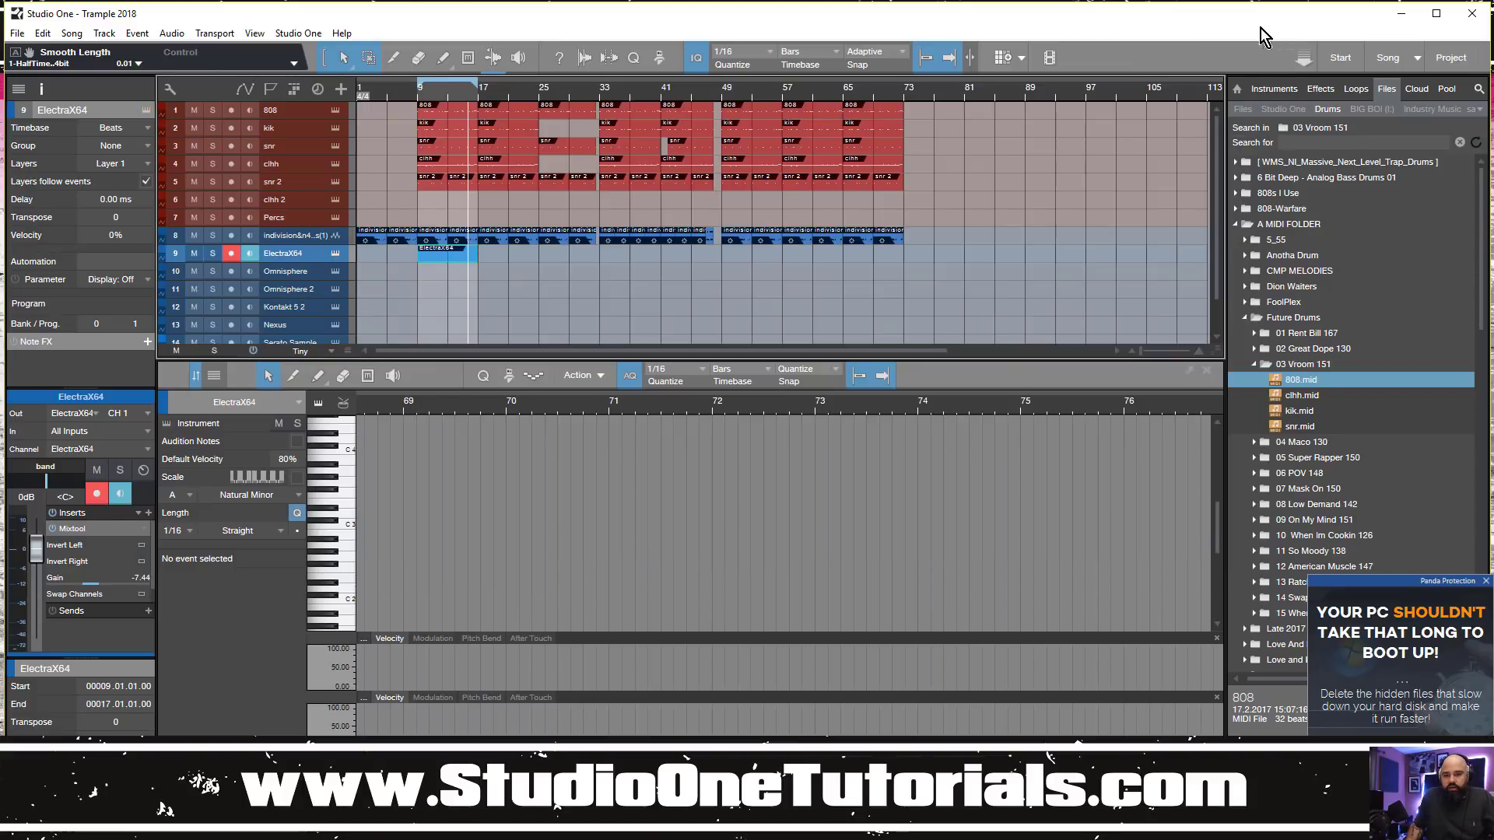
{"action": "left_click", "coordinate": [336, 254]}
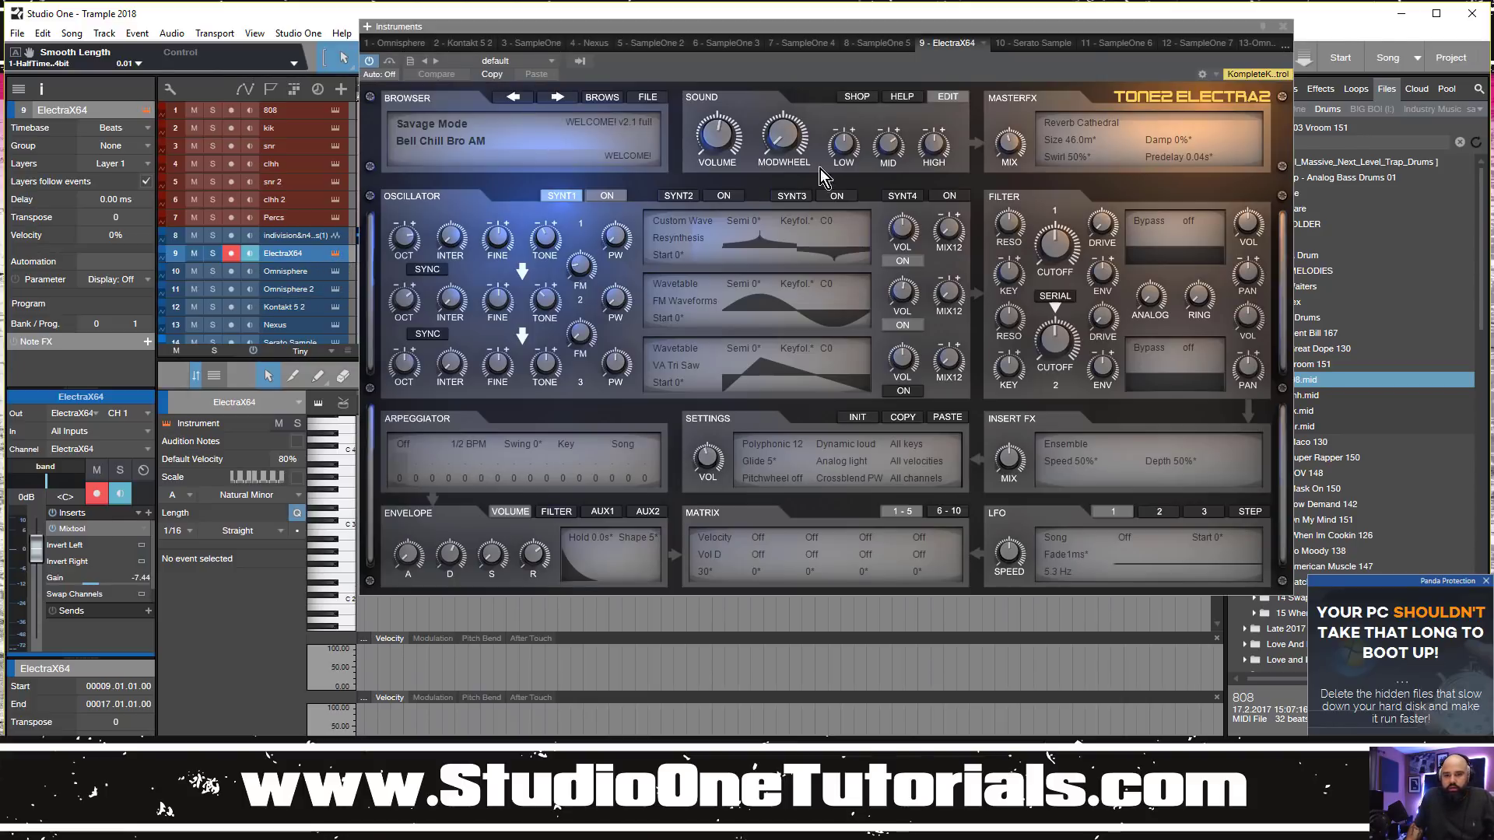
{"action": "left_click", "coordinate": [1282, 26]}
Open the ElectraX64 part in the note editor and enable the scale constraint with C Natural Minor
{"action": "double_click", "coordinate": [433, 260]}
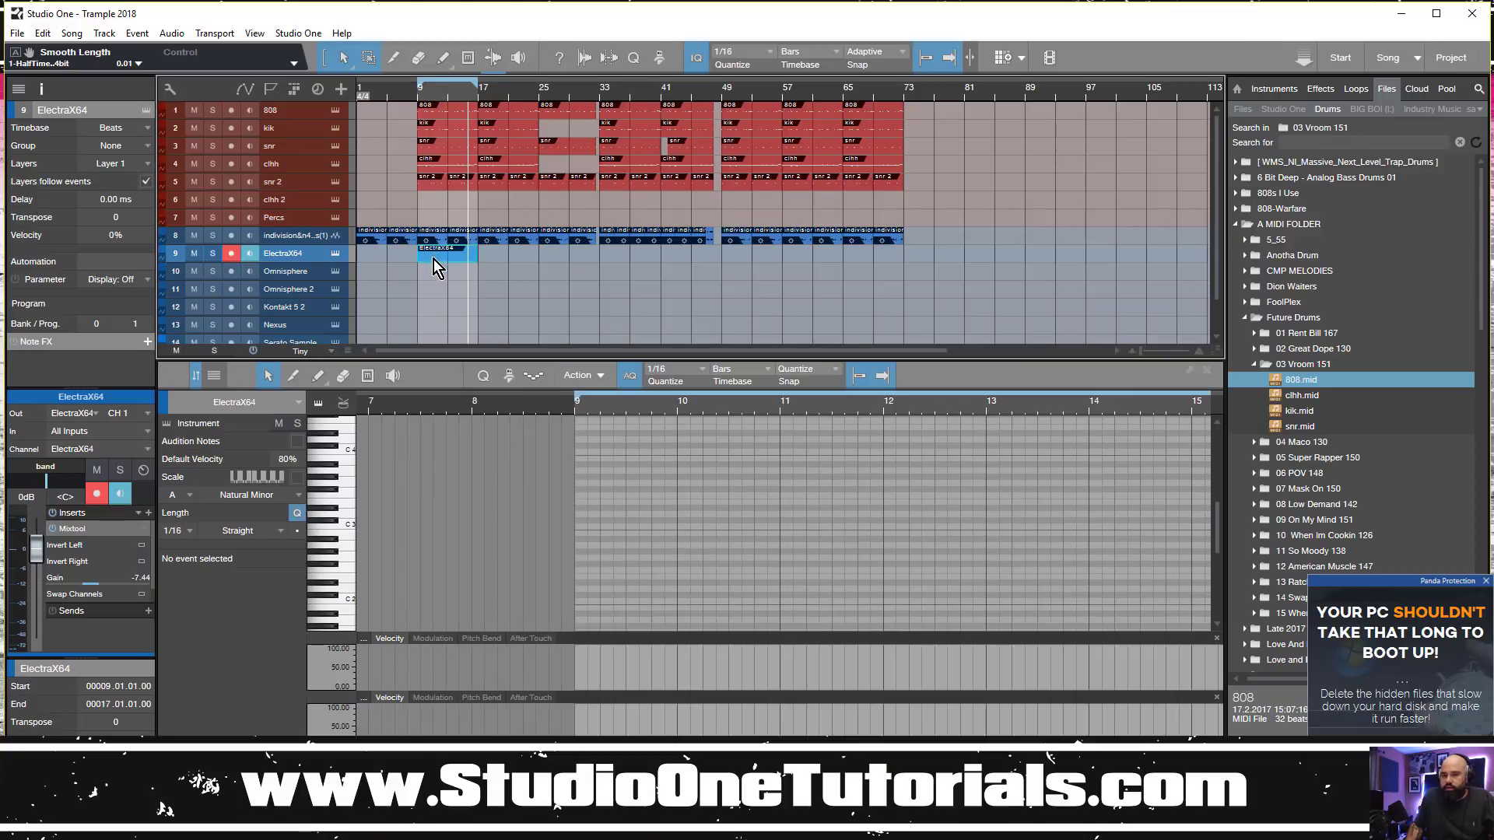
{"action": "left_click", "coordinate": [186, 498]}
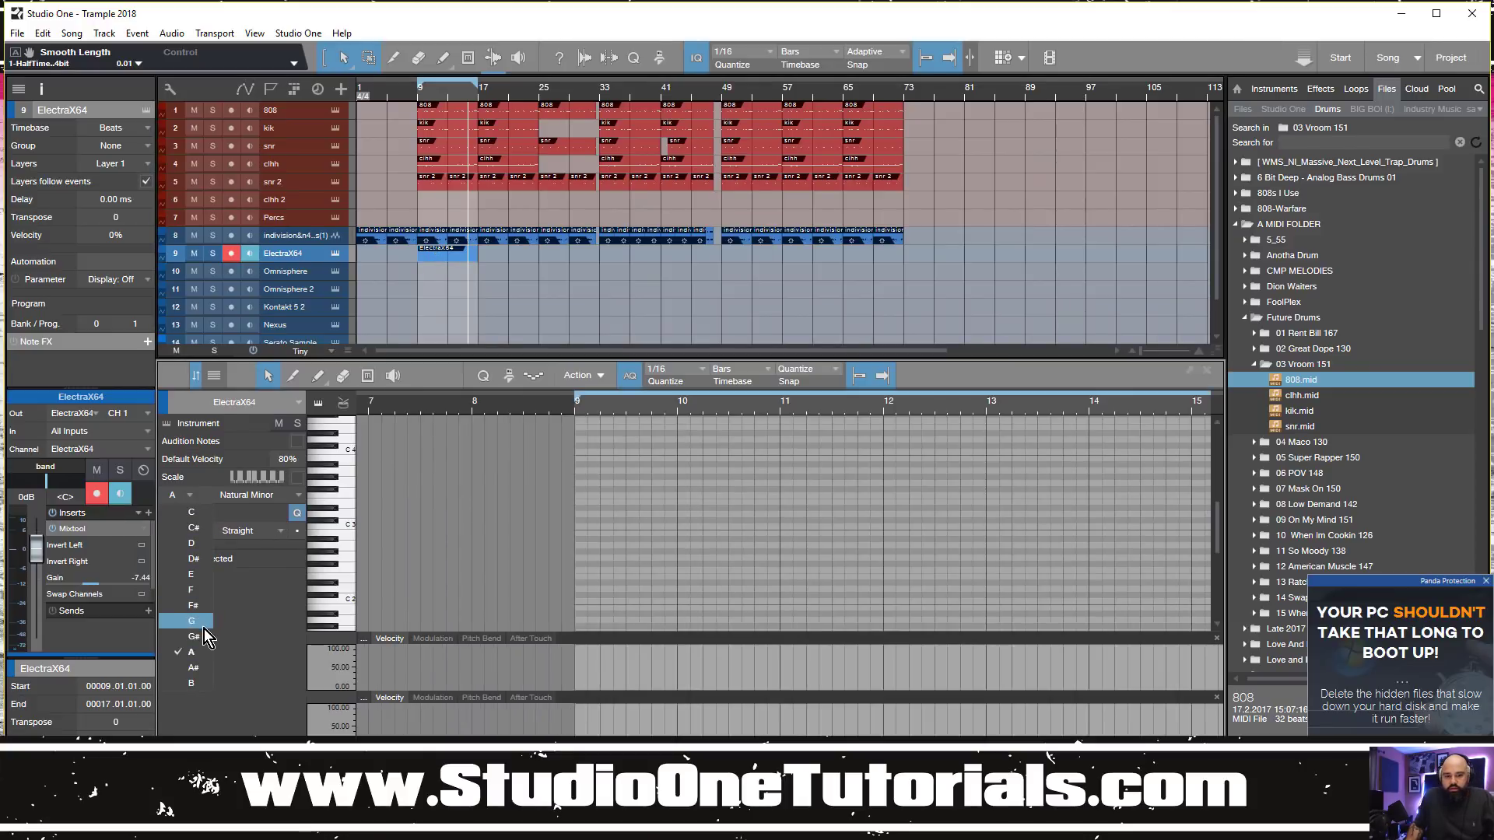
{"action": "left_click", "coordinate": [204, 518]}
{"action": "left_click", "coordinate": [251, 496]}
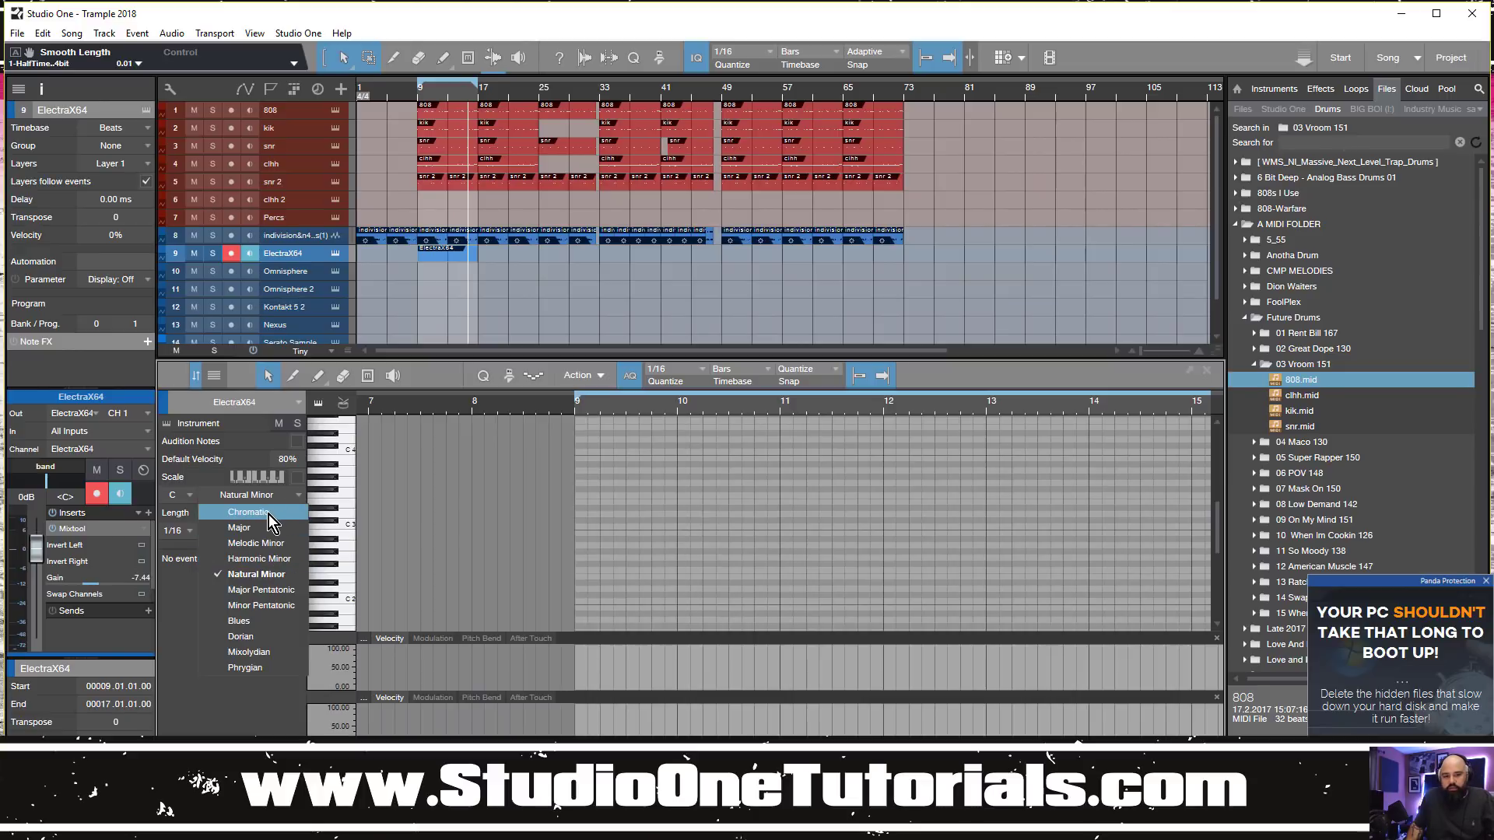
{"action": "left_click", "coordinate": [277, 576]}
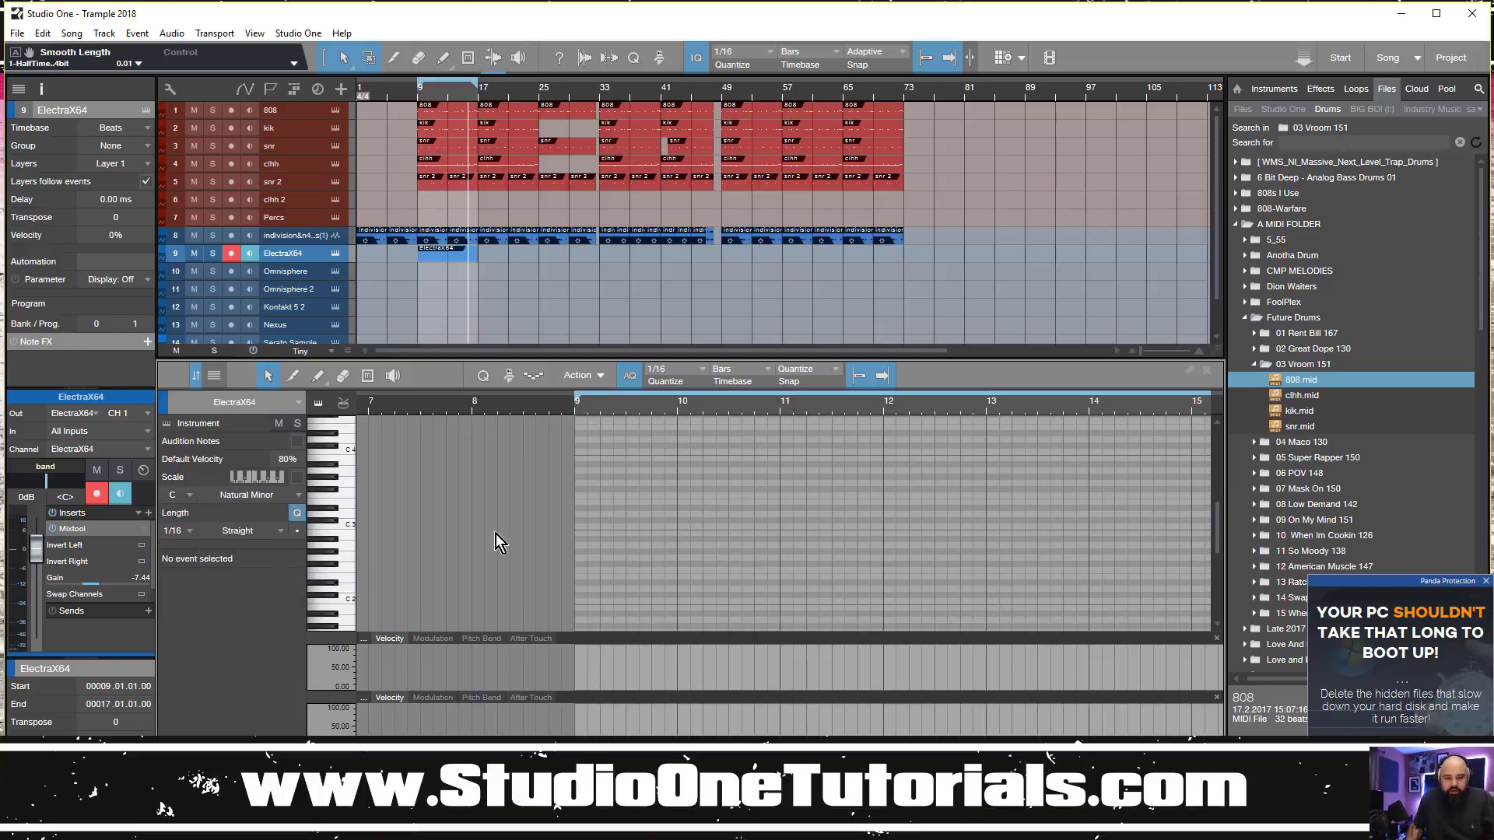
{"action": "left_click", "coordinate": [297, 477]}
{"action": "left_click_drag", "start_coordinate": [558, 407], "coordinate": [409, 414]}
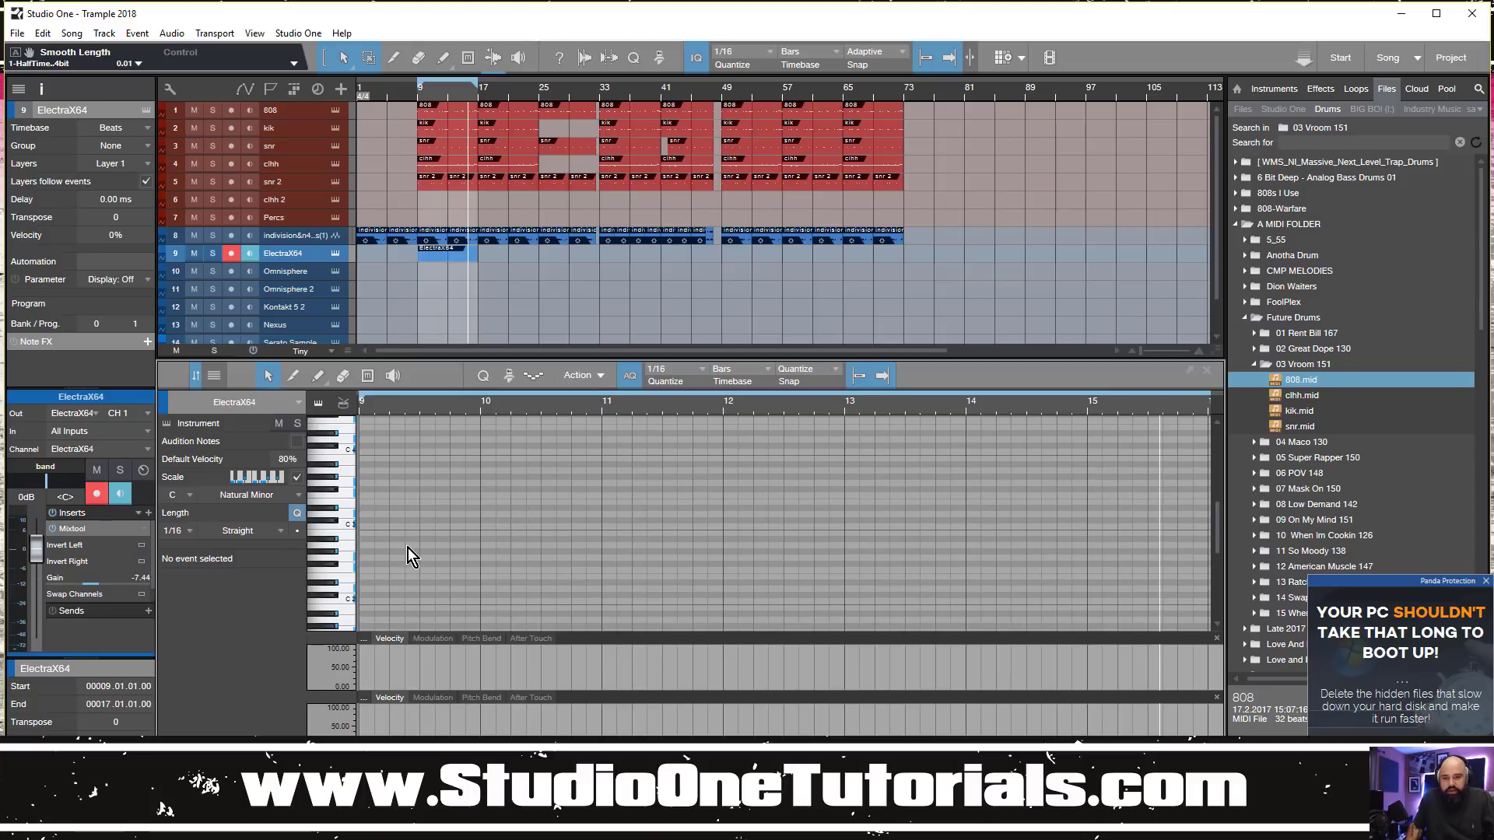
Add a C 3 note one sixteenth long at bar 9 and play the part from there
{"action": "left_click", "coordinate": [362, 527]}
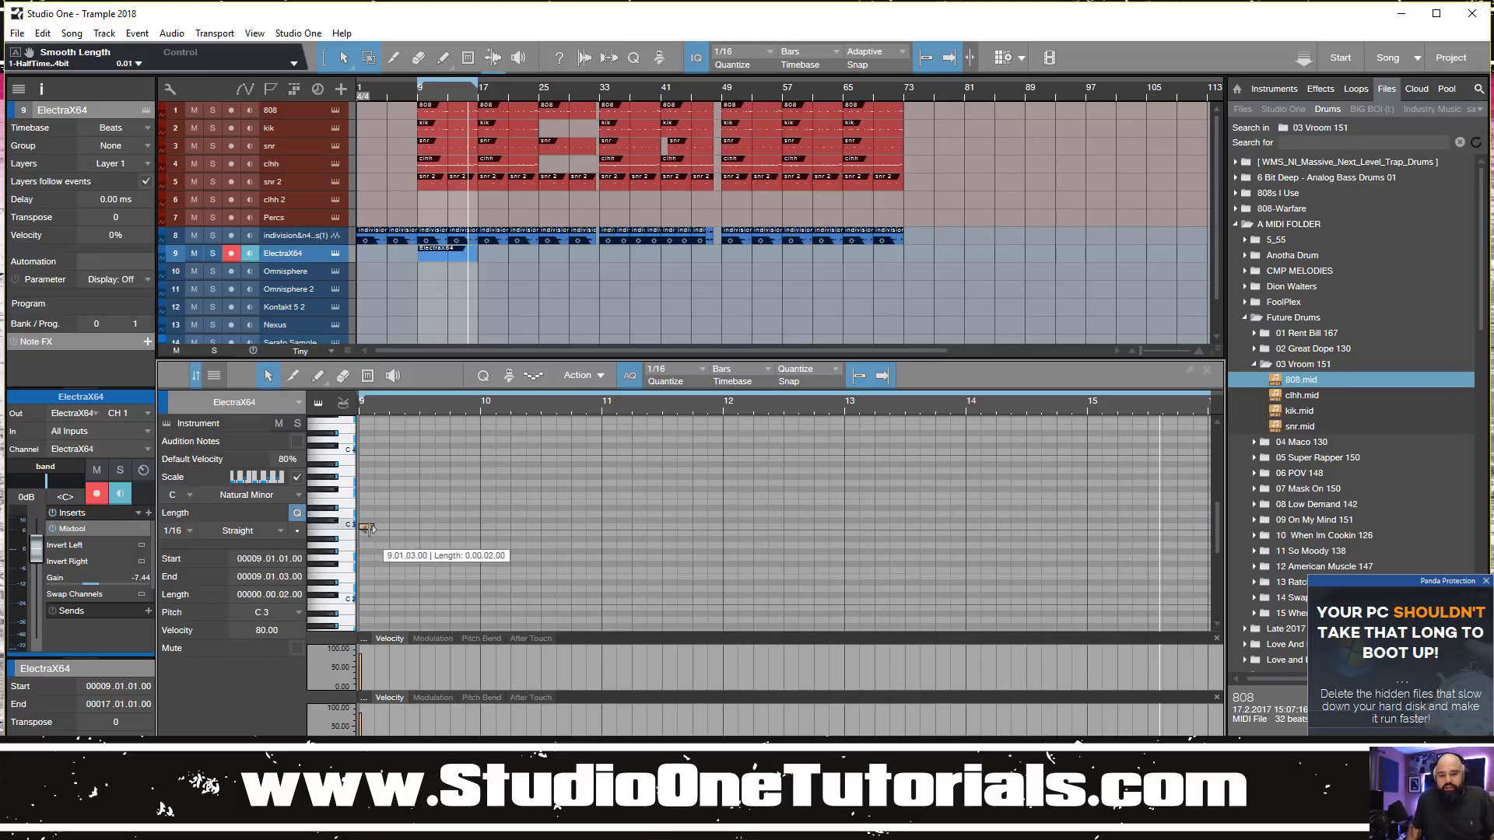
{"action": "left_click_drag", "start_coordinate": [369, 529], "coordinate": [365, 528]}
{"action": "key", "text": "space"}
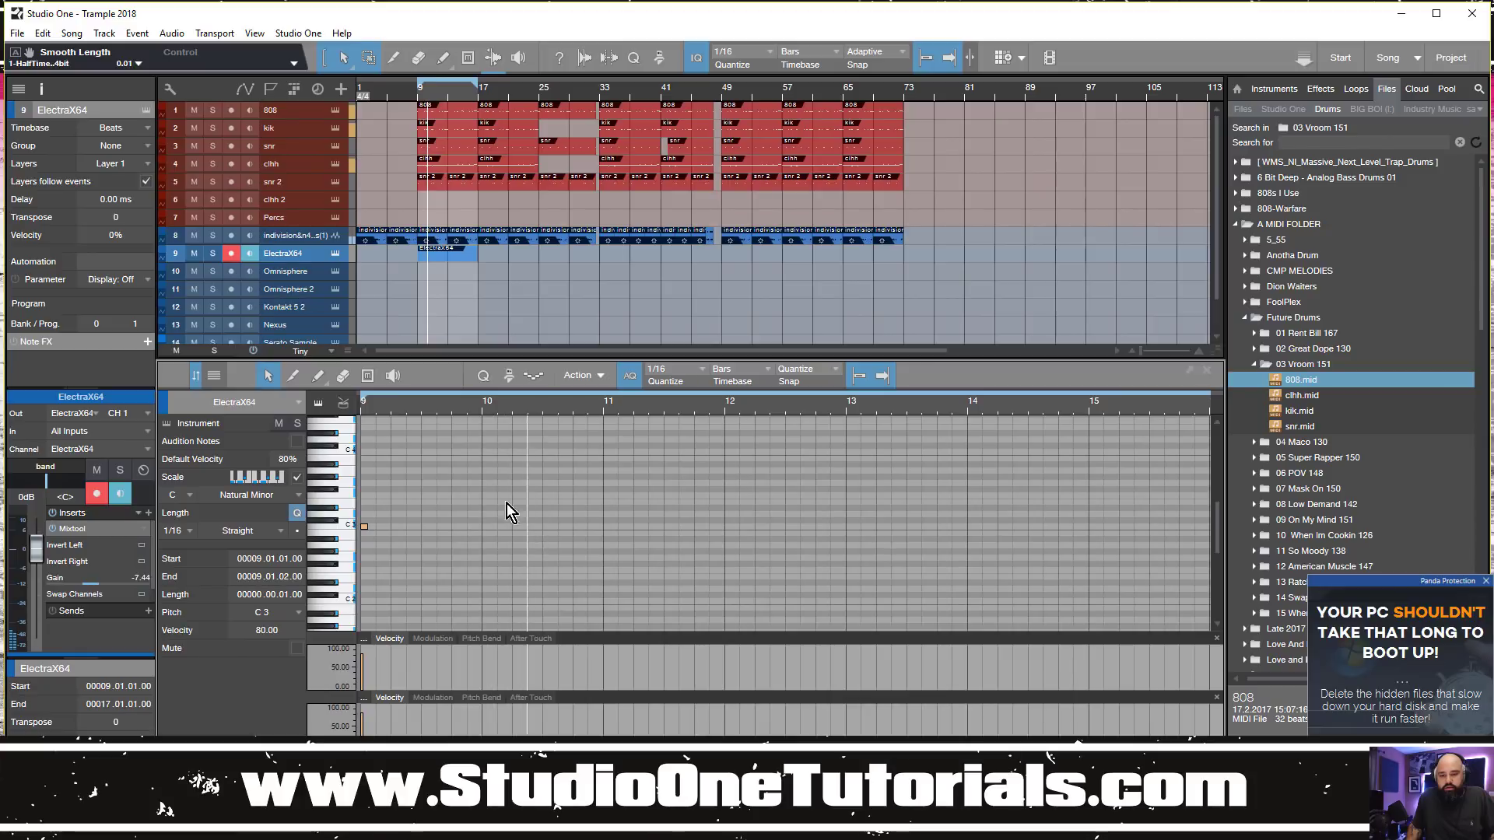
{"action": "left_click", "coordinate": [364, 408]}
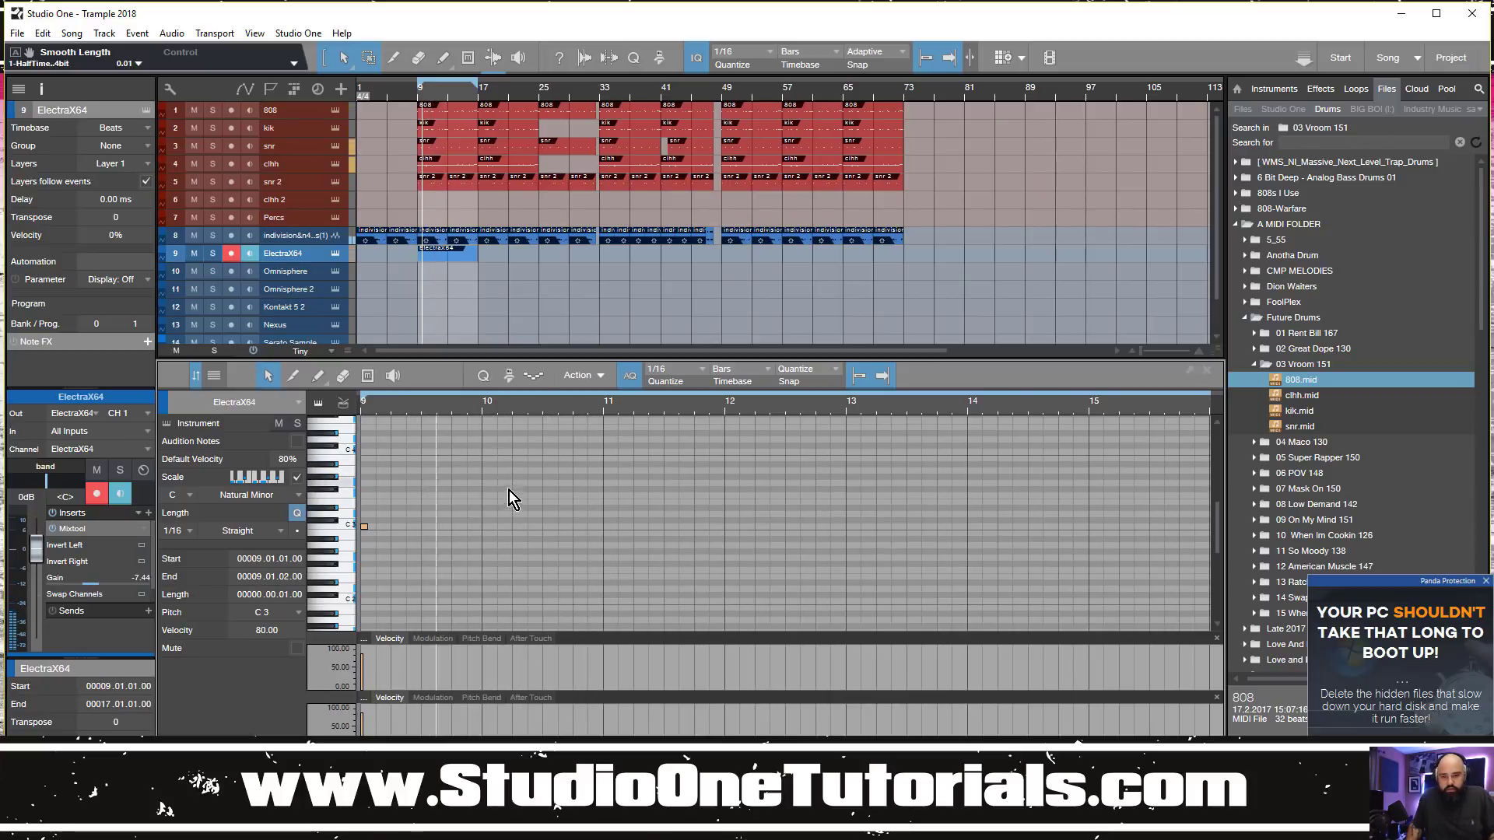
Change the editor scale to C Major, add a B 2 note at bar 10, and play from bar 9
{"action": "left_click", "coordinate": [288, 494]}
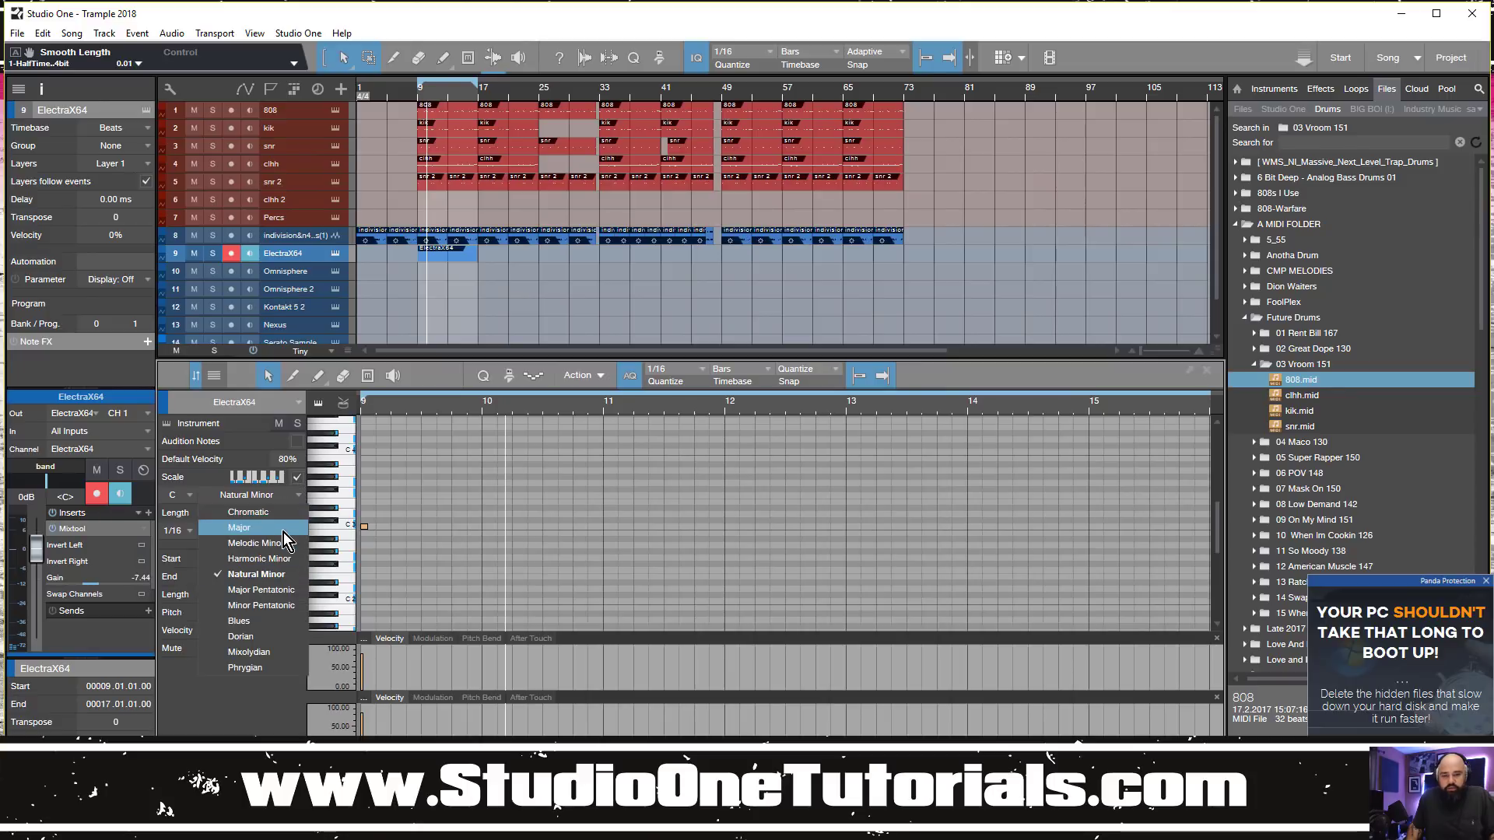
{"action": "left_click", "coordinate": [284, 532]}
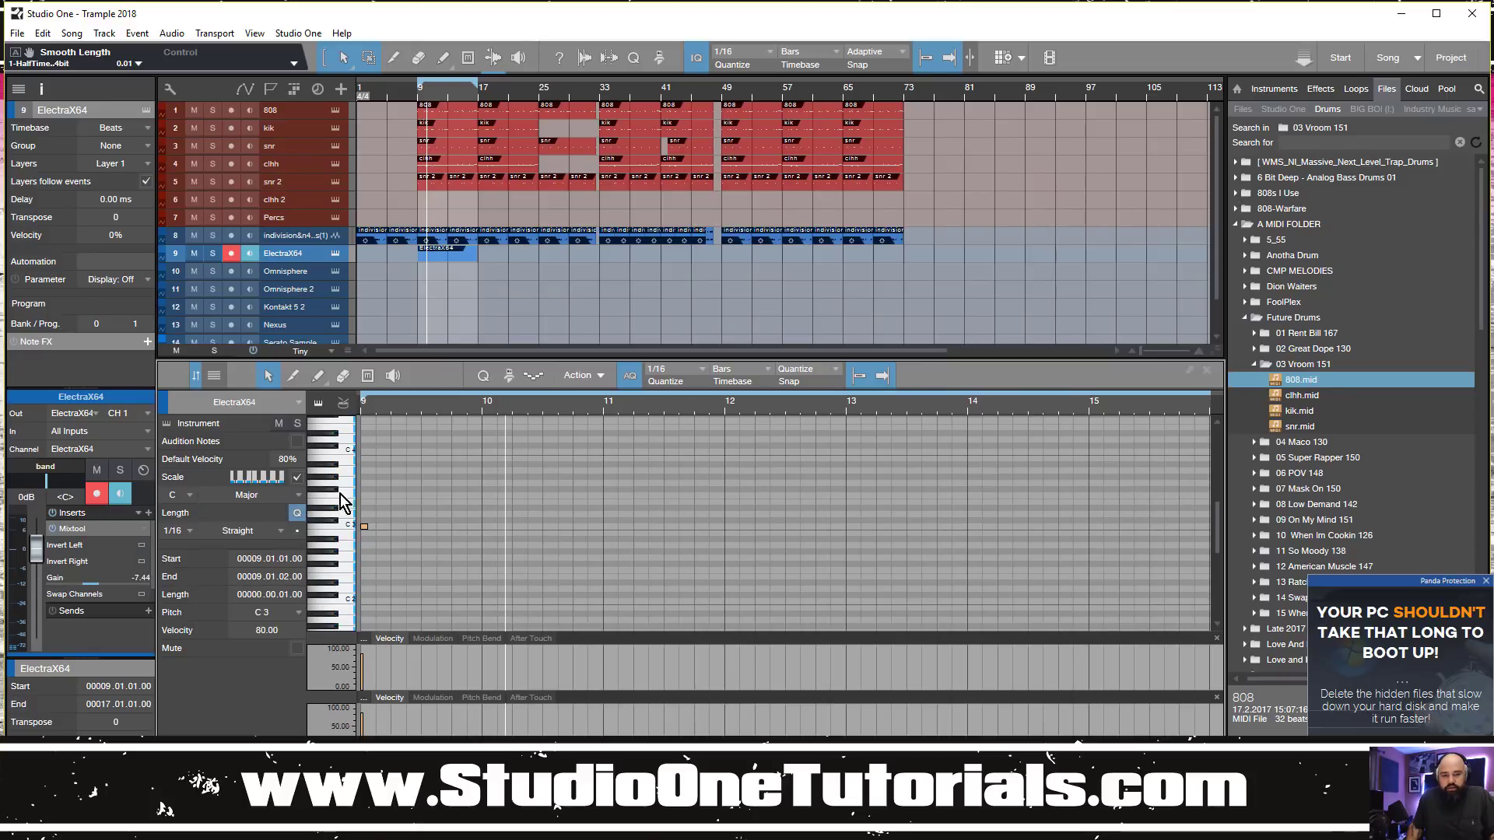
{"action": "double_click", "coordinate": [483, 534]}
{"action": "left_click", "coordinate": [365, 404]}
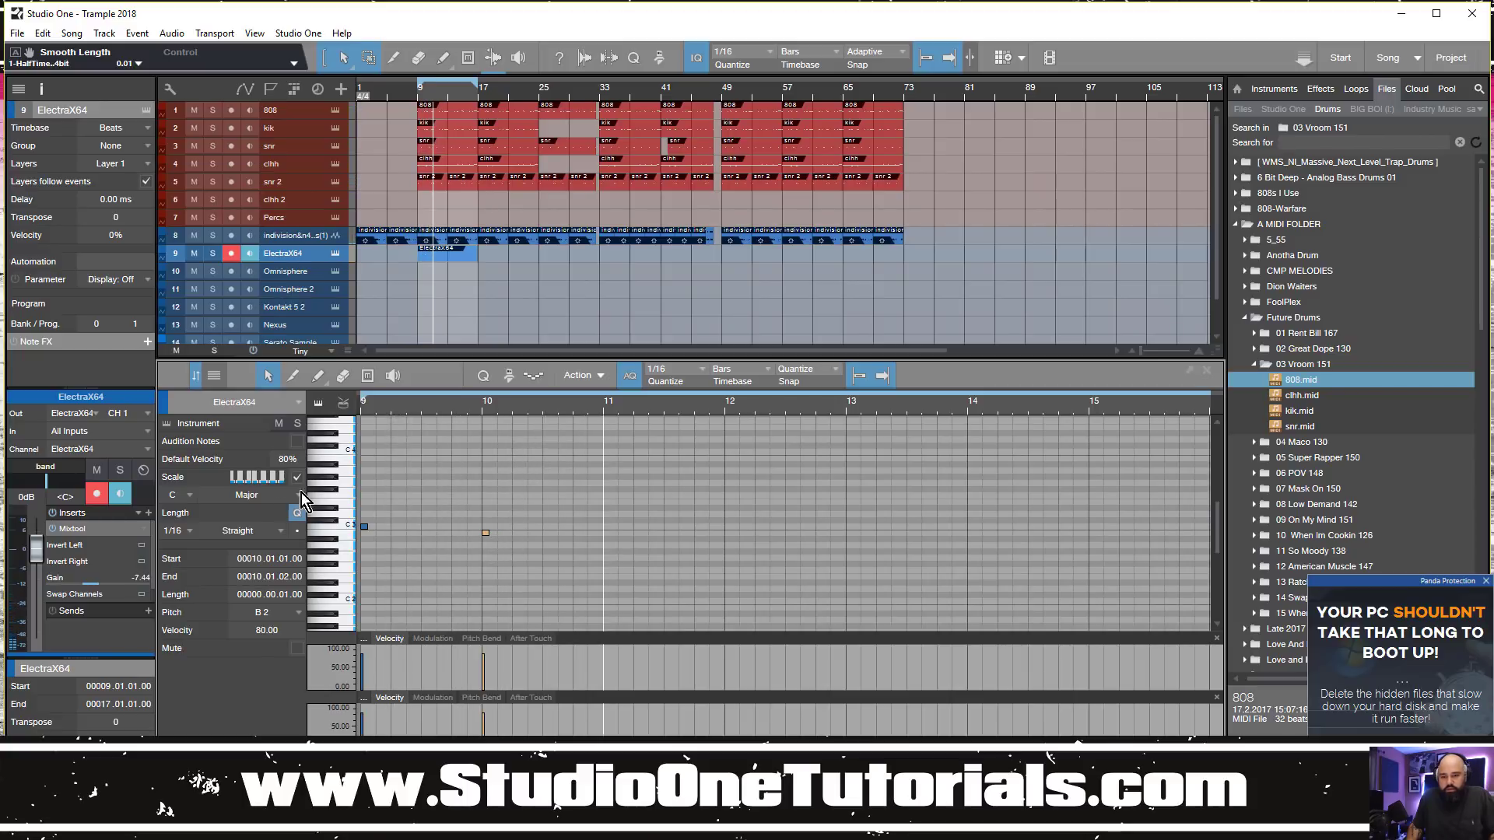
Return the editor scale to C Natural Minor and lower the bar 10 note to A# 2
{"action": "left_click", "coordinate": [259, 497]}
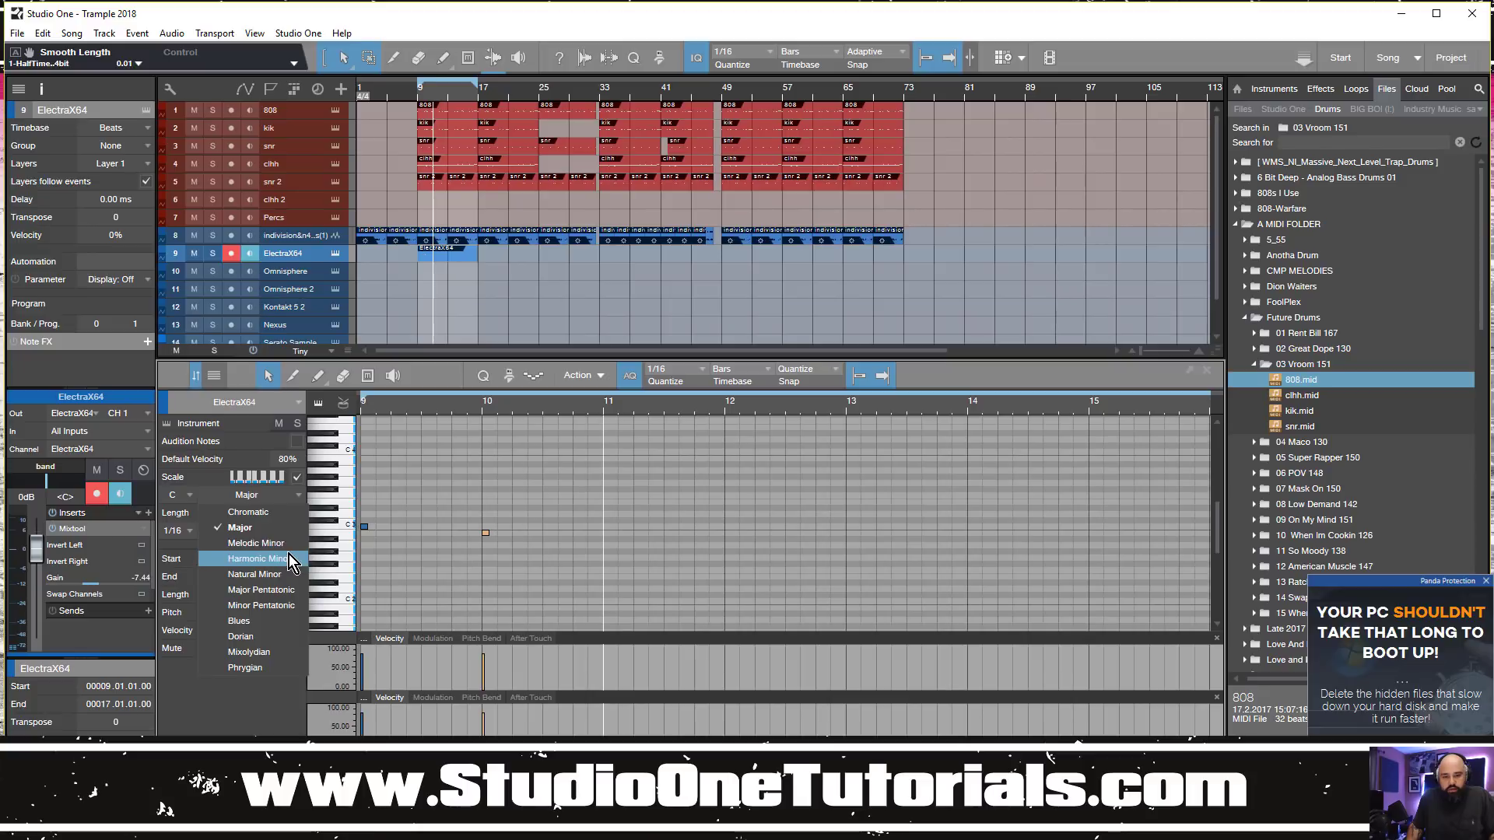
{"action": "left_click", "coordinate": [288, 554]}
{"action": "left_click", "coordinate": [280, 496]}
{"action": "left_click", "coordinate": [278, 576]}
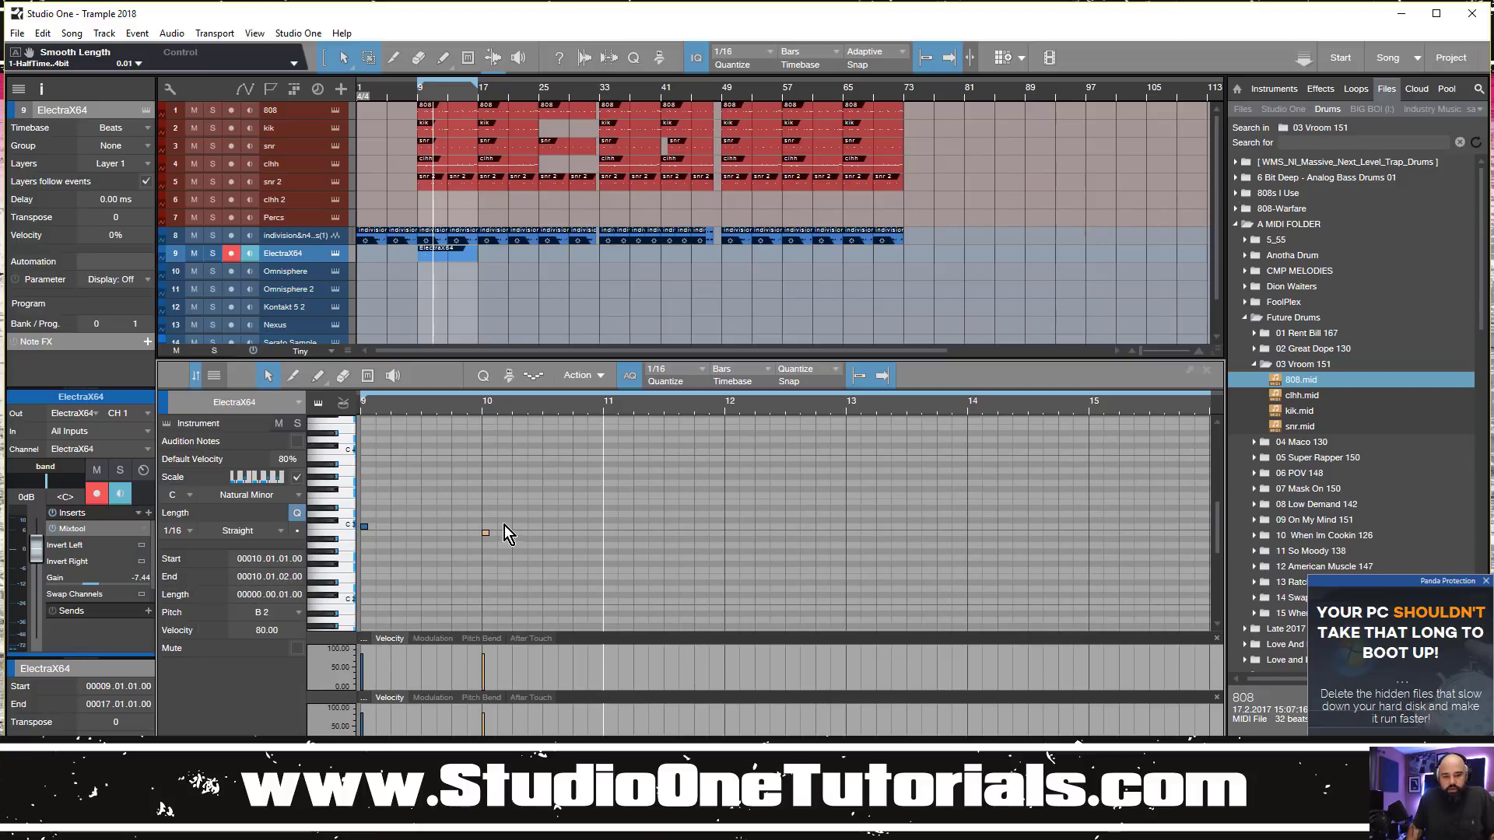
{"action": "left_click_drag", "start_coordinate": [487, 535], "coordinate": [487, 541]}
{"action": "key", "text": "space"}
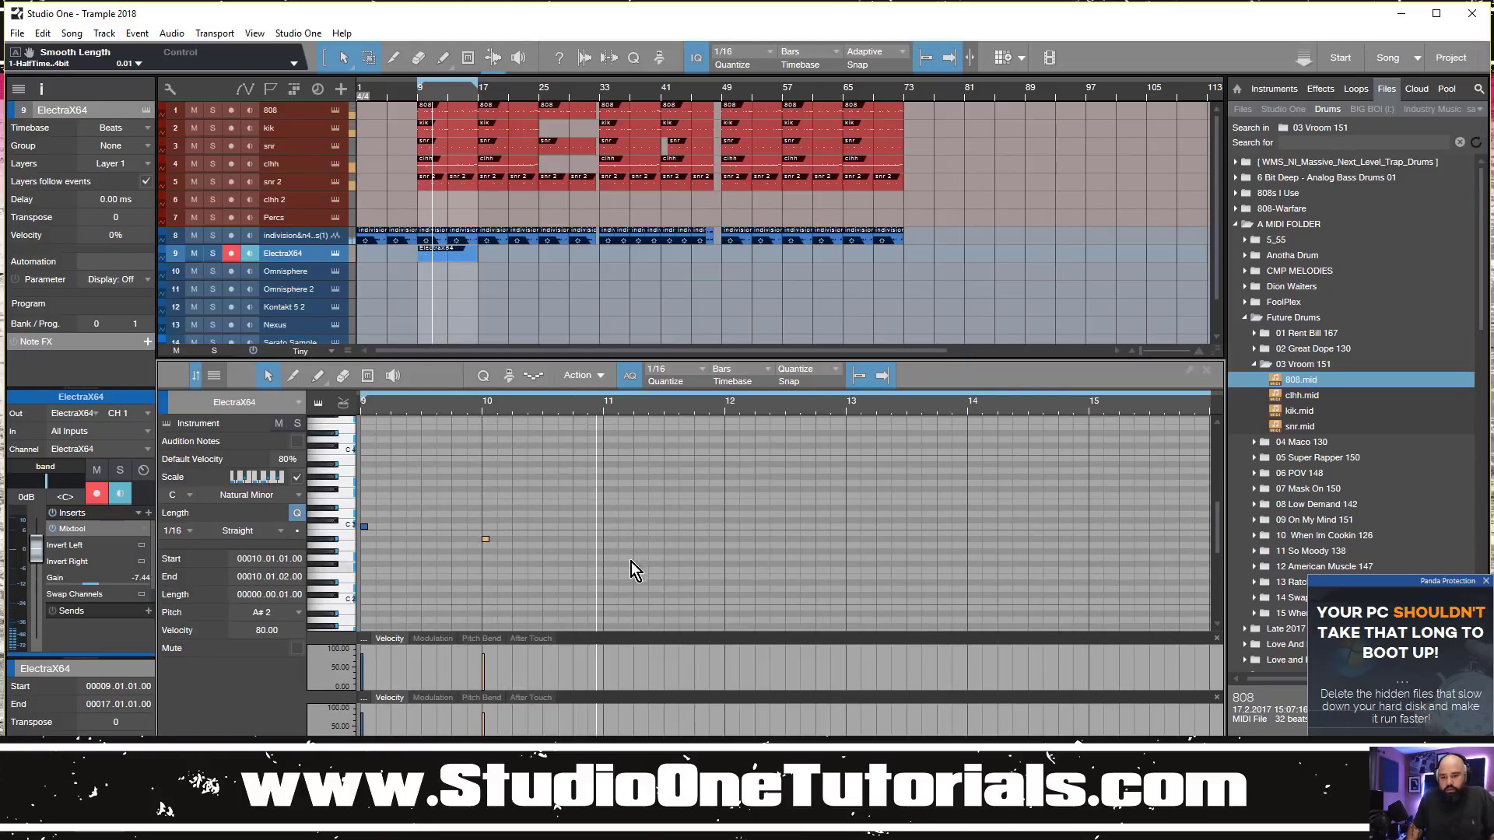
Add a G# 2 note at bar 11 and a G 2 note at bar 12, and play the melody
{"action": "left_click", "coordinate": [606, 551]}
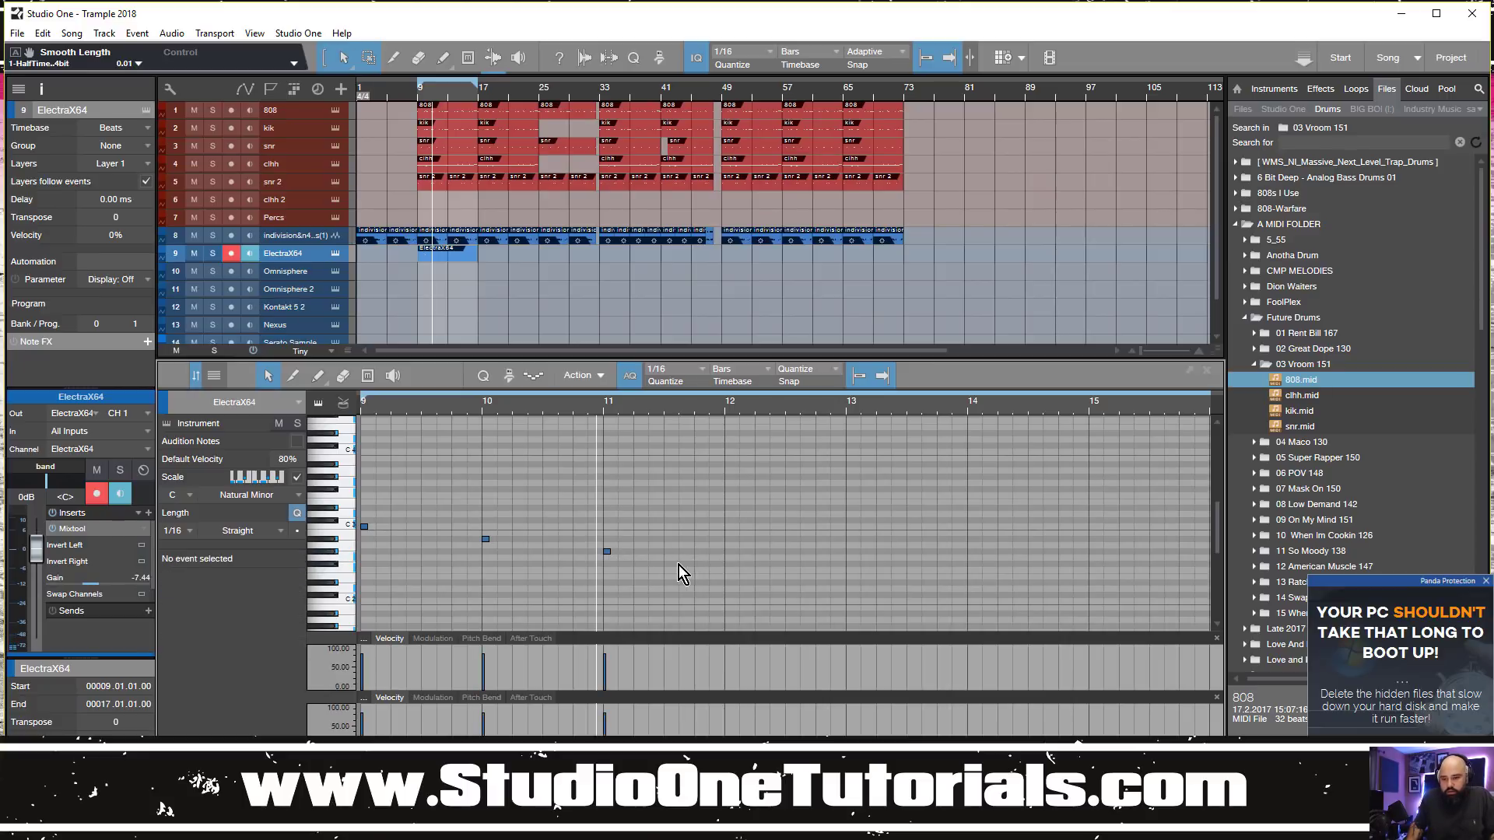
{"action": "left_click", "coordinate": [727, 569]}
{"action": "left_click_drag", "start_coordinate": [728, 572], "coordinate": [728, 557]}
{"action": "key", "text": "space"}
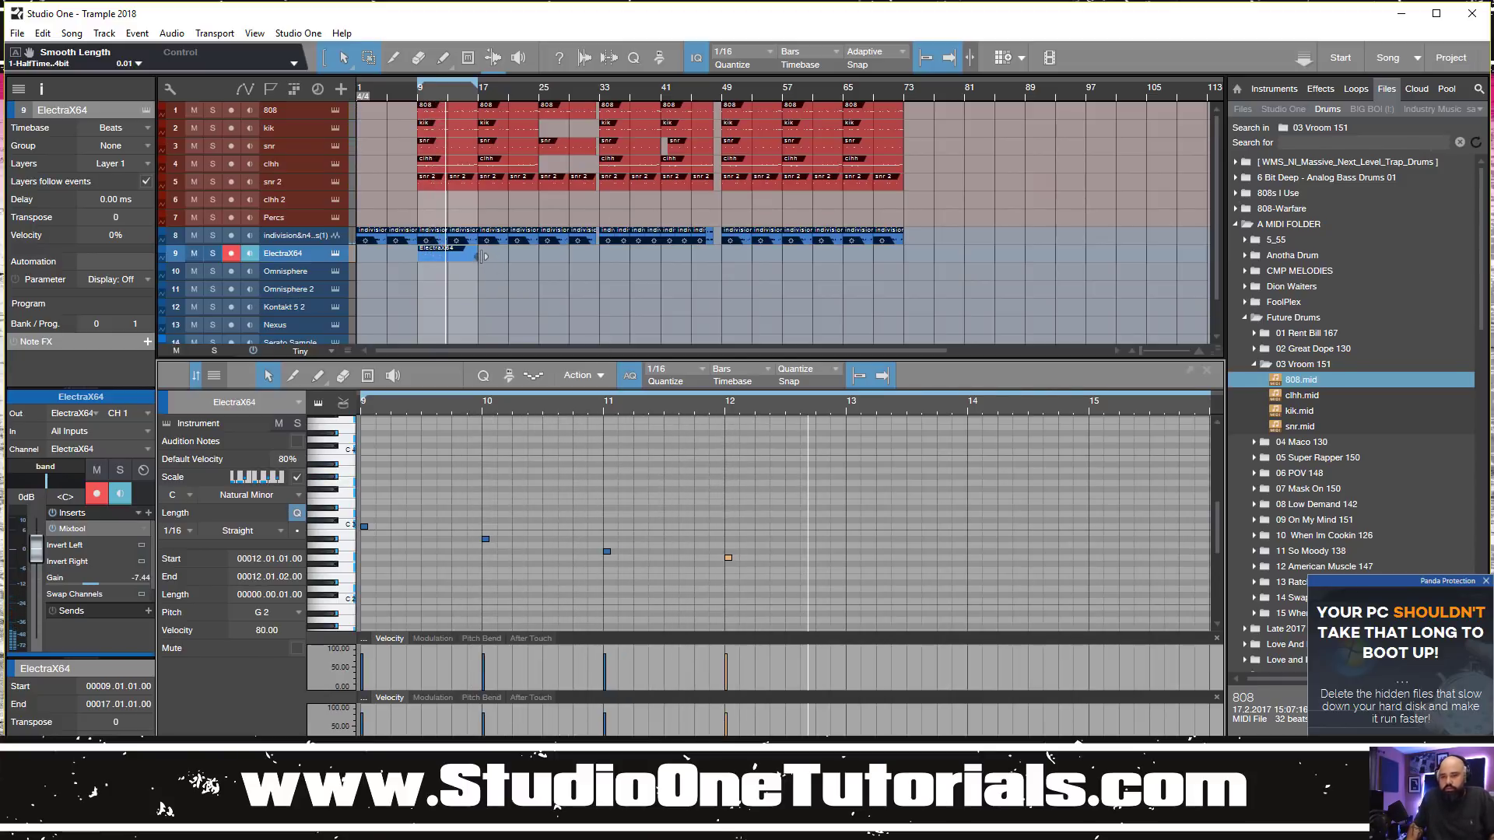
Trim the ElectraX64 part to bars 9–13 and duplicate it three times to fill up to bar 25
{"action": "left_click_drag", "start_coordinate": [483, 257], "coordinate": [449, 257]}
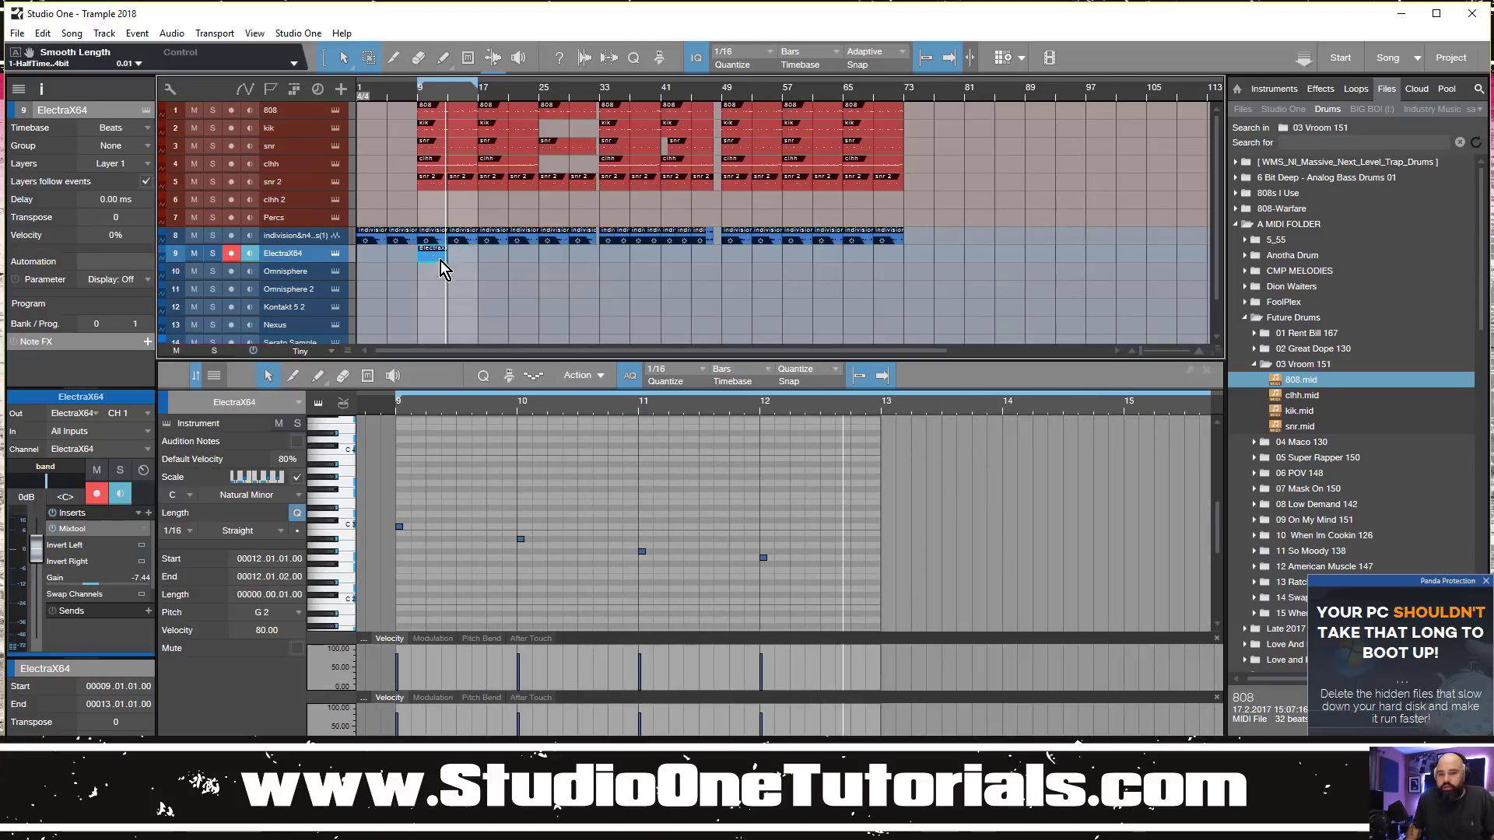
{"action": "key", "text": "d"}
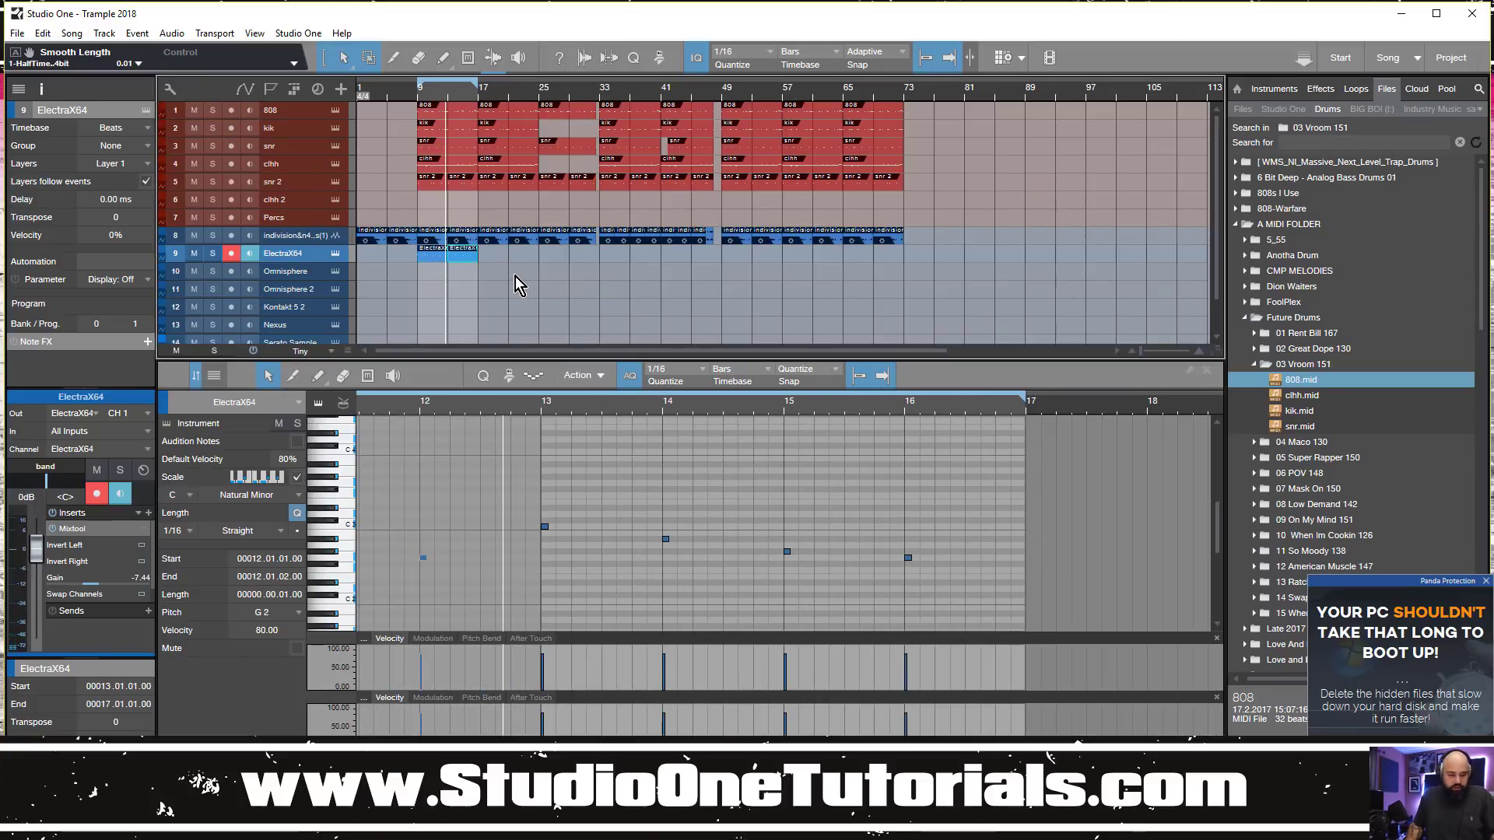
{"action": "key", "text": "d"}
{"action": "key", "text": "d"}
Lower the Mixtool gain on the ElectraX64 channel to -10.08 dB during playback
{"action": "key", "text": "space"}
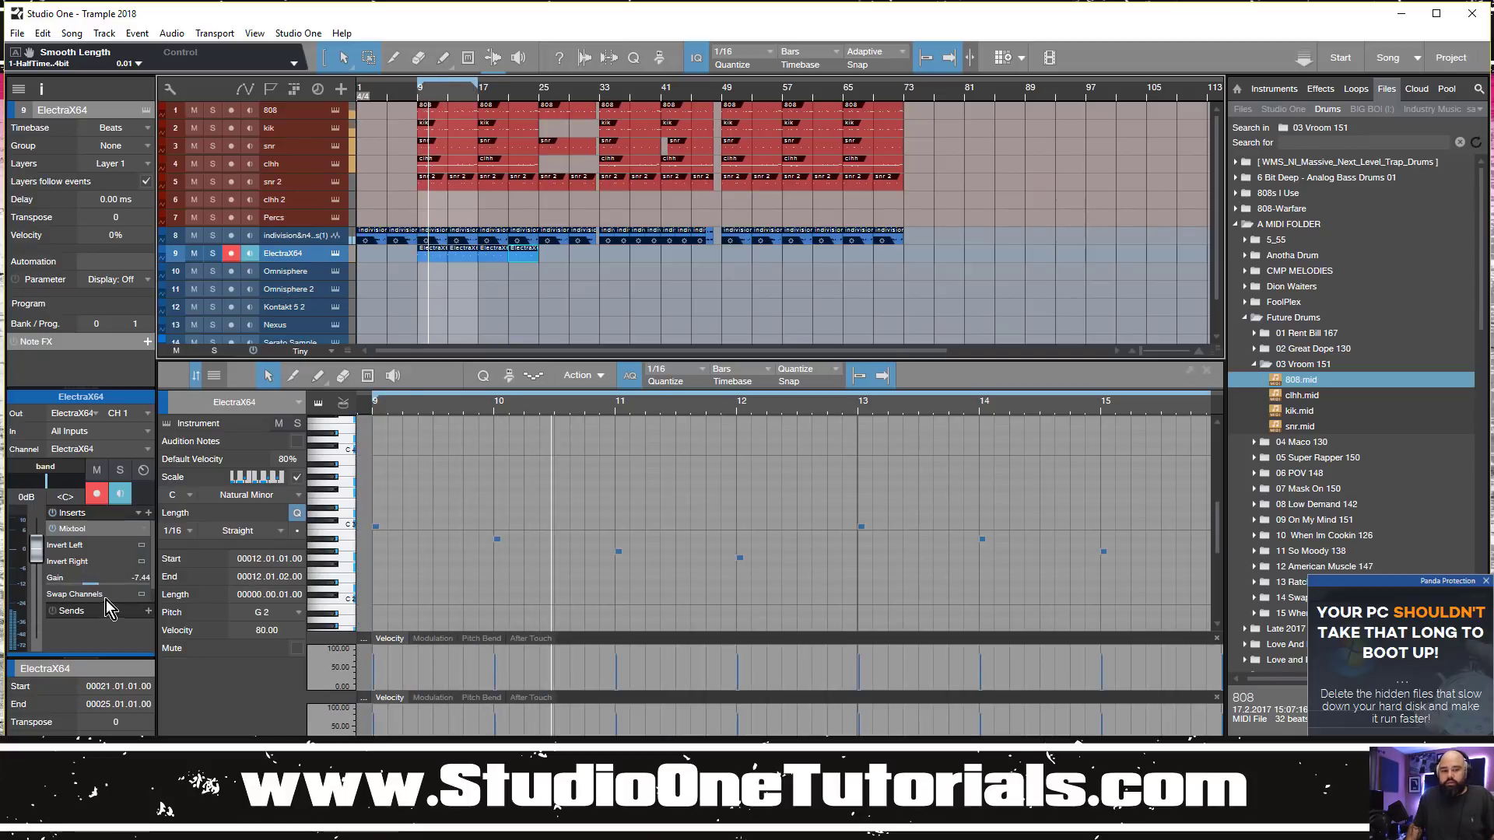
{"action": "left_click_drag", "start_coordinate": [95, 579], "coordinate": [86, 581]}
{"action": "scroll", "coordinate": [86, 581], "scroll_direction": "down", "scroll_amount": 6}
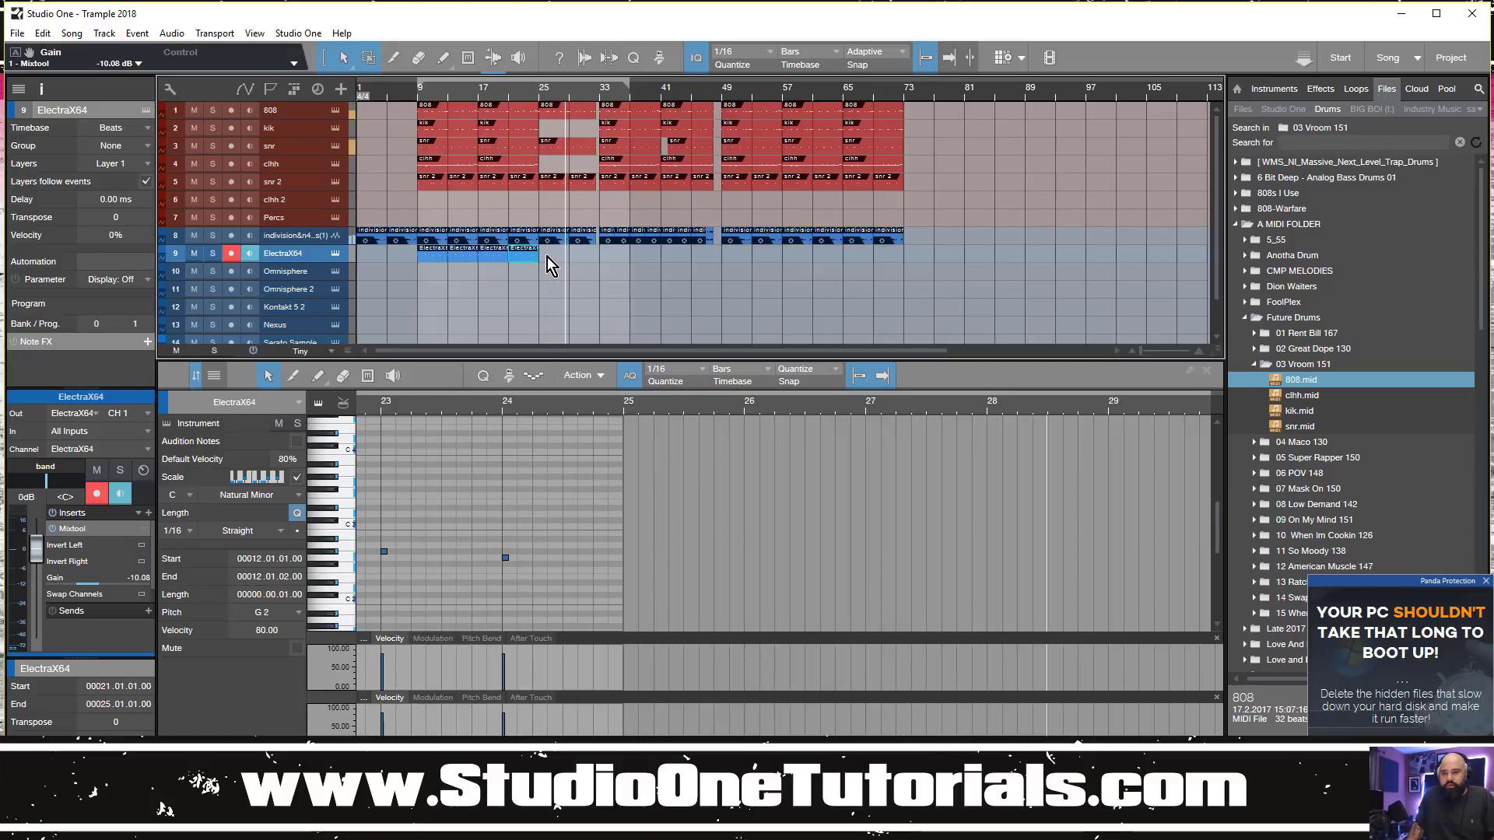
Create an ElectraX64 part spanning bars 25–33 and add C 3, D 3 and G# 3 notes on the first three beats of bar 25
{"action": "double_click", "coordinate": [551, 259]}
{"action": "left_click_drag", "start_coordinate": [537, 265], "coordinate": [596, 271]}
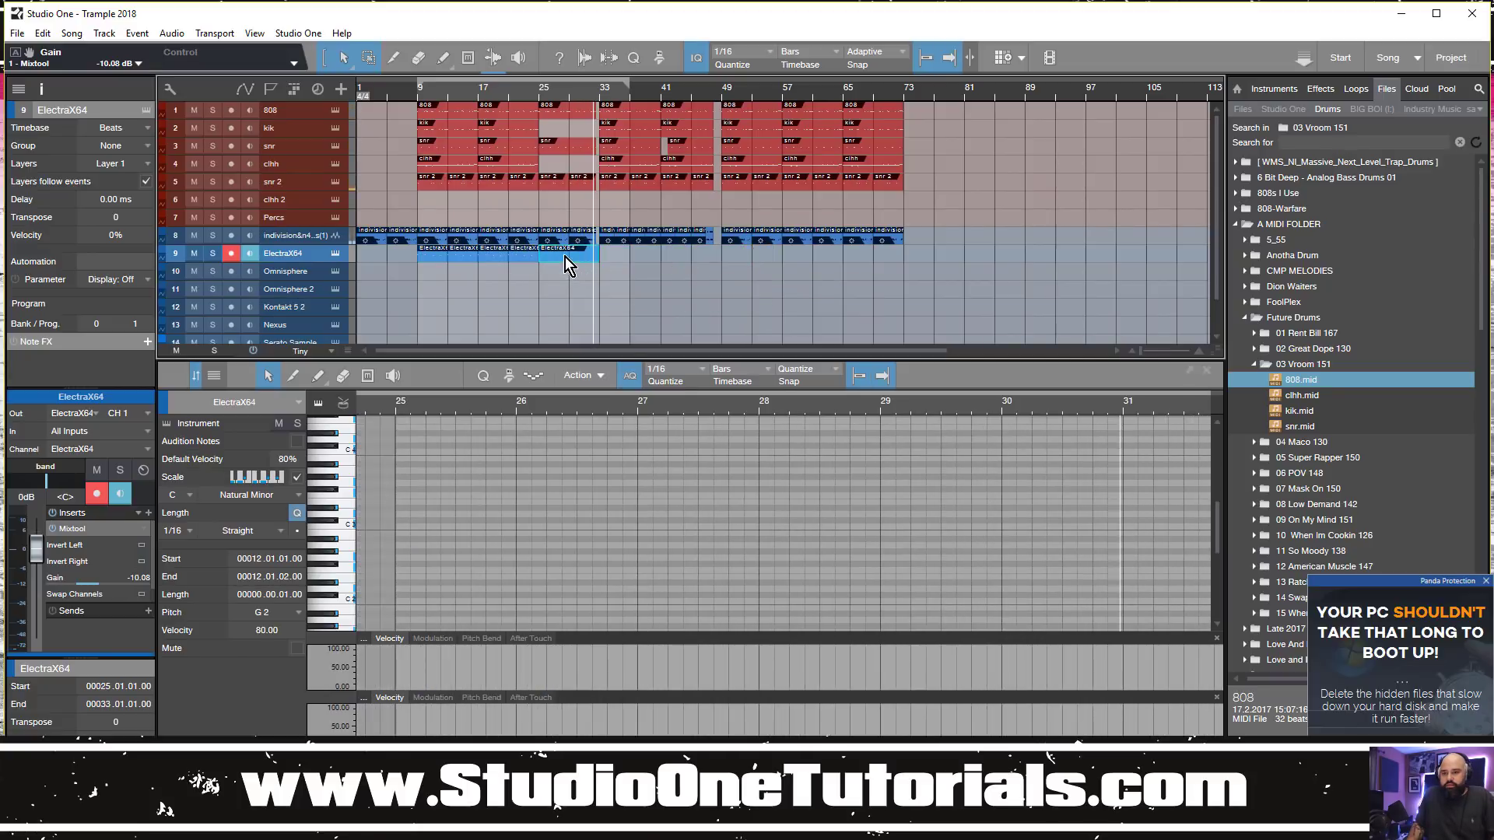
{"action": "left_click", "coordinate": [378, 527]}
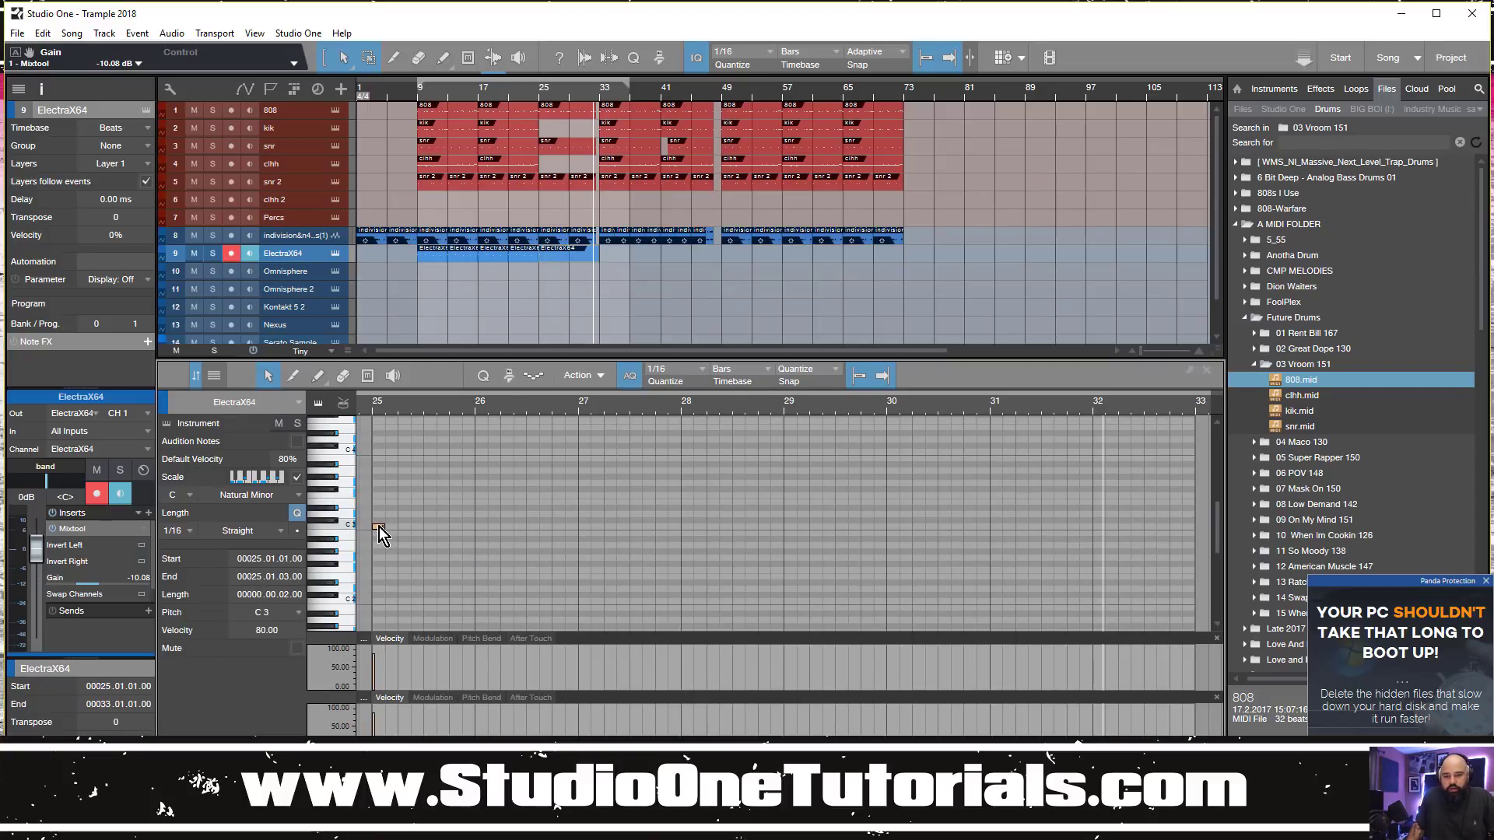
{"action": "left_click", "coordinate": [404, 516]}
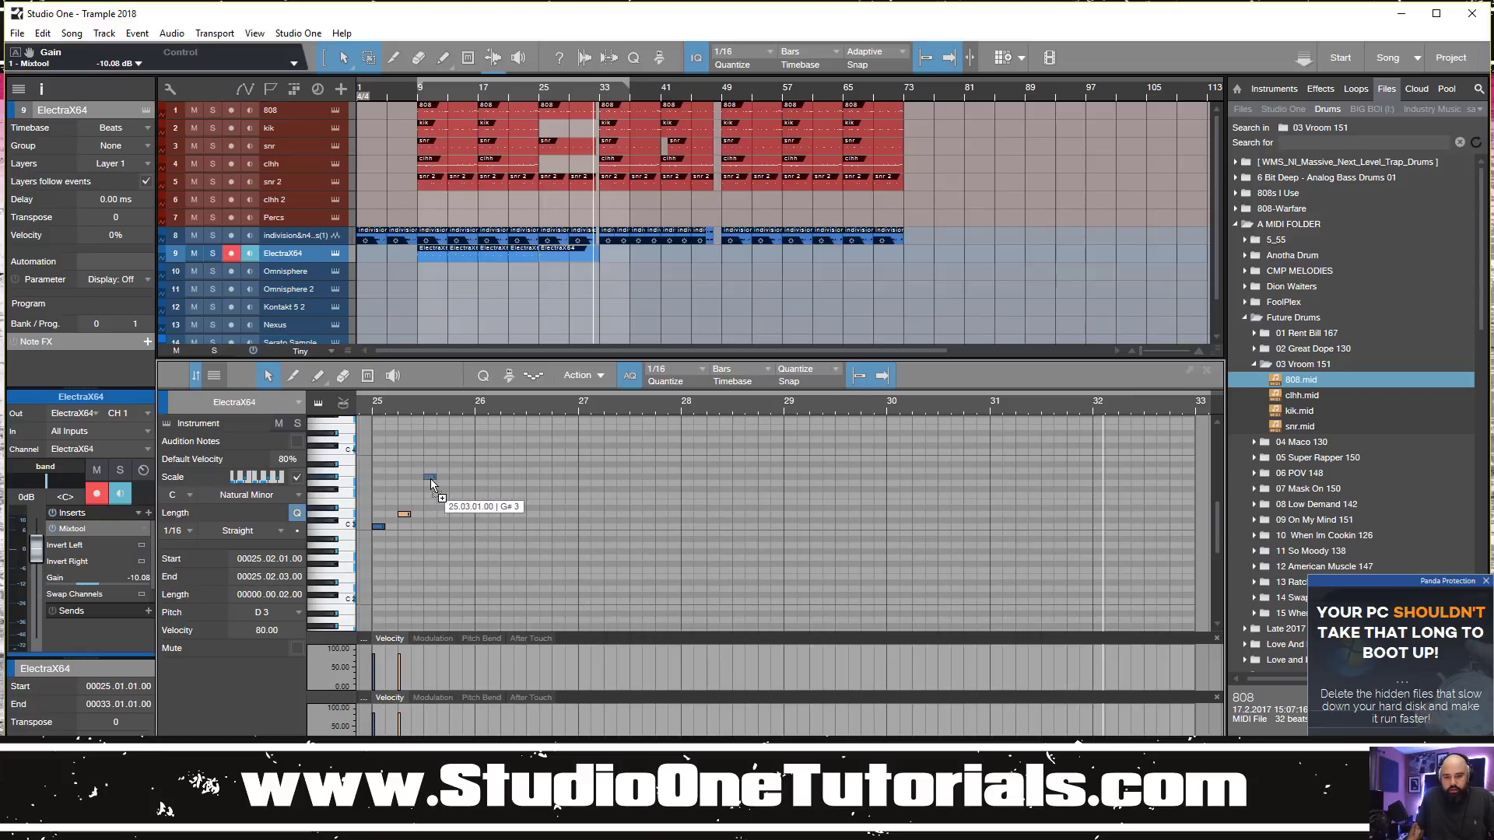
{"action": "left_click", "coordinate": [371, 412]}
{"action": "key", "text": "space"}
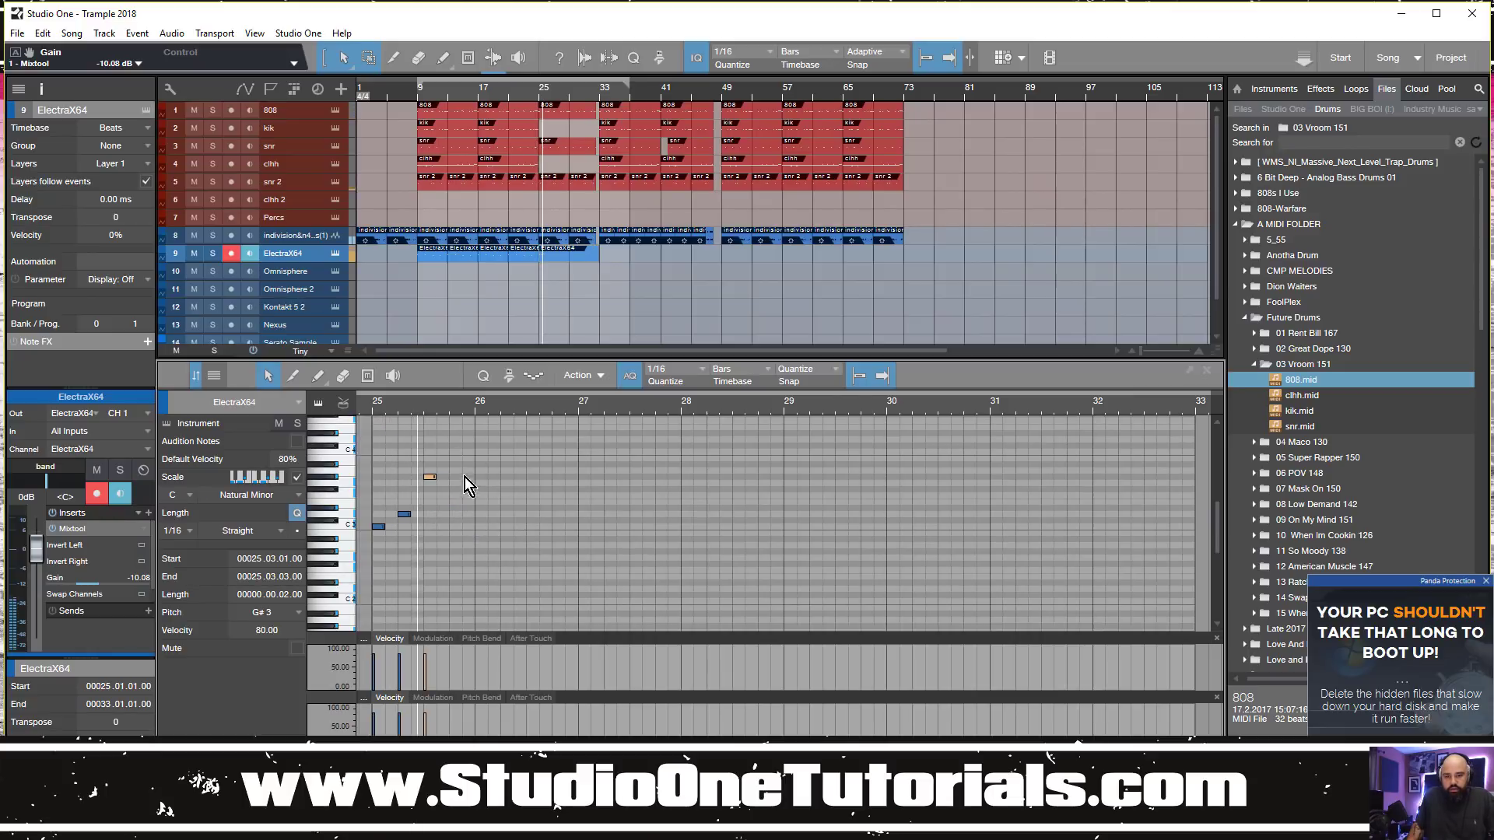
Lower the third note in bar 25 to G 3 and play the phrase from bar 25
{"action": "left_click", "coordinate": [371, 409]}
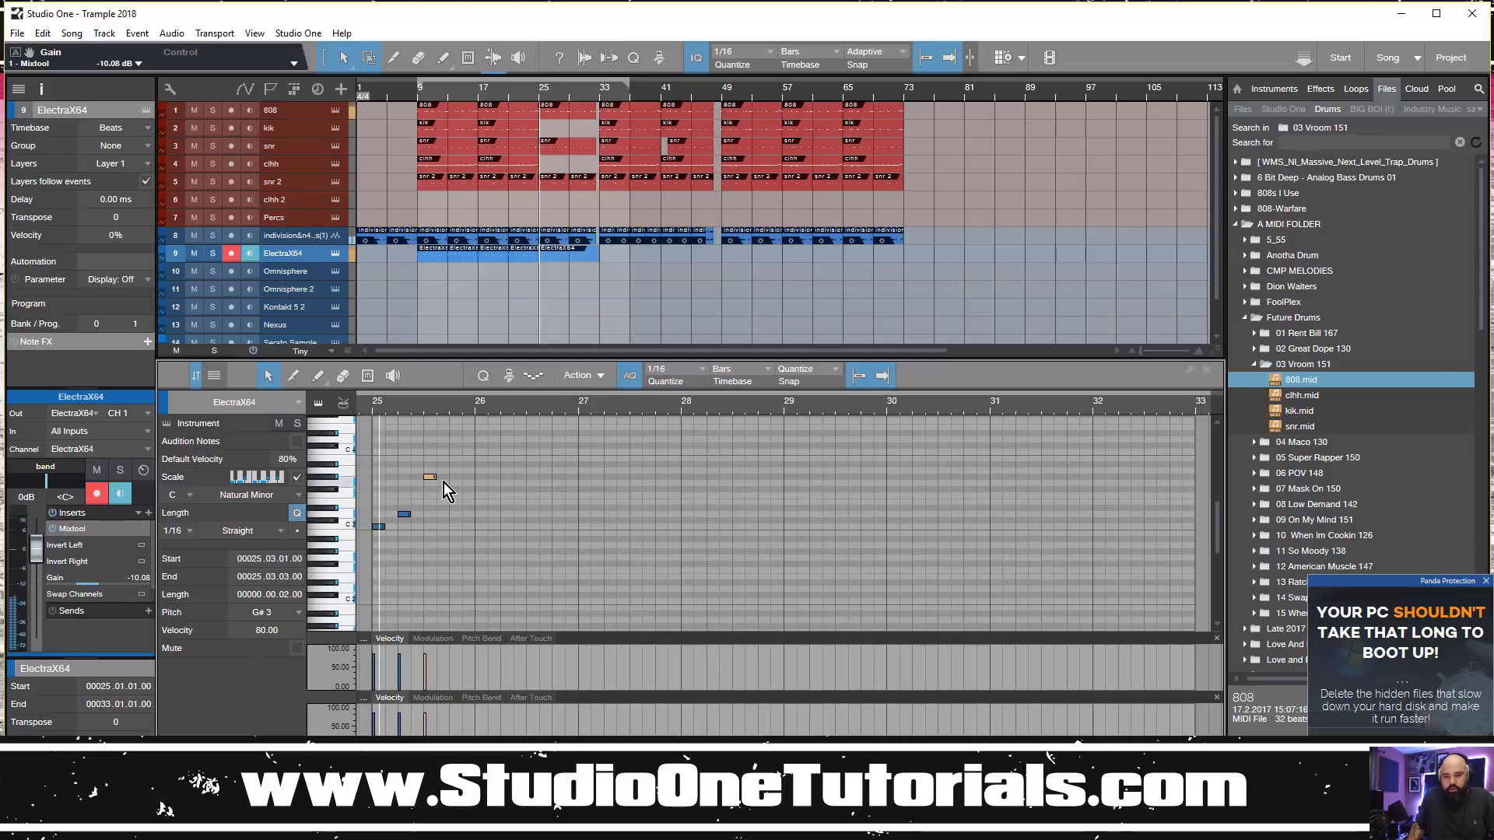
{"action": "left_click_drag", "start_coordinate": [432, 479], "coordinate": [432, 485]}
{"action": "left_click", "coordinate": [372, 414]}
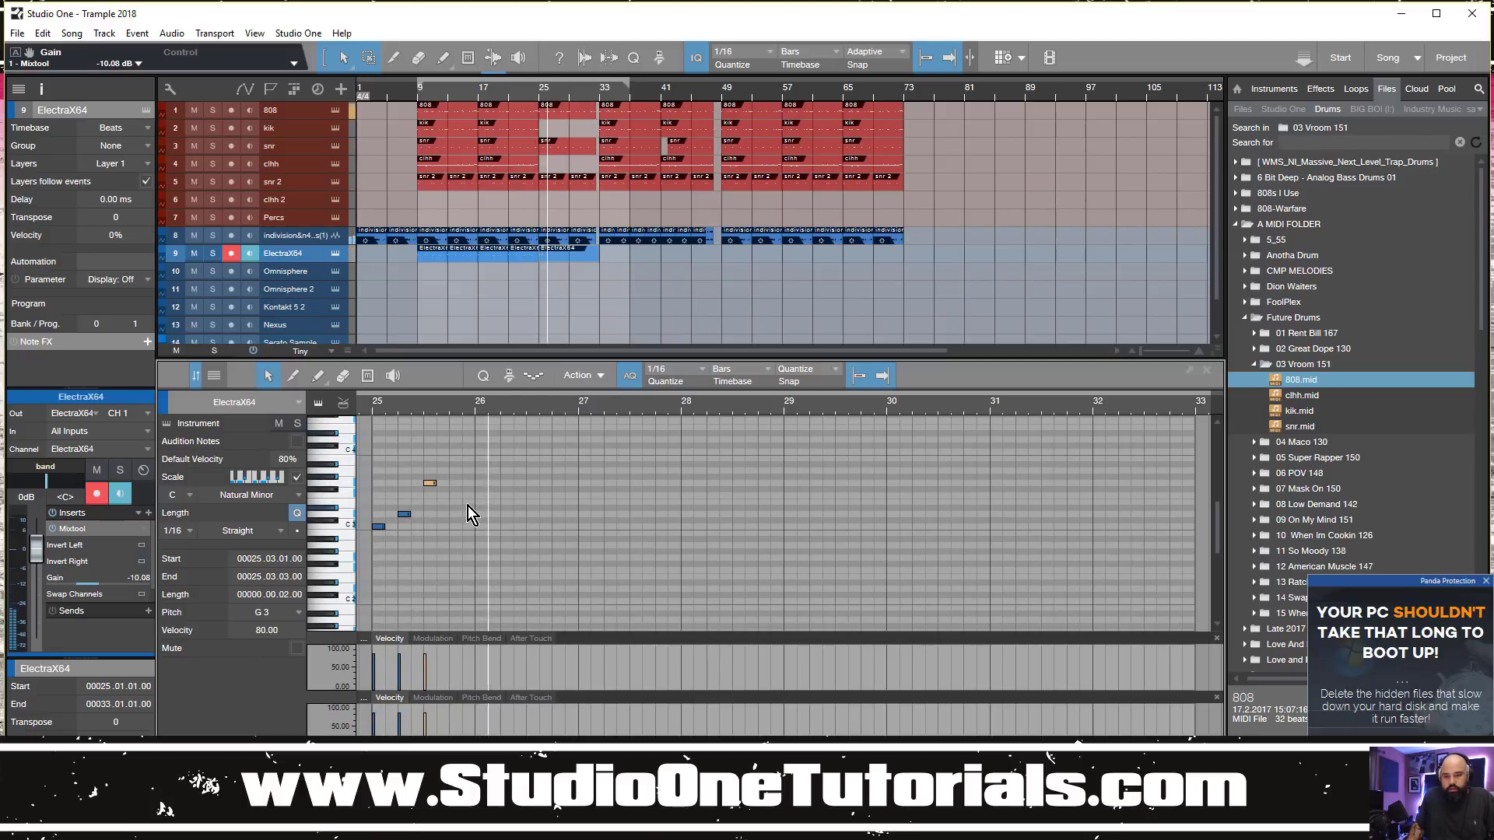
Add F 3 and D# 3 notes, each two sixteenths long, on beats 3 and 4 of bar 26 while the phrase plays
{"action": "left_click", "coordinate": [369, 413]}
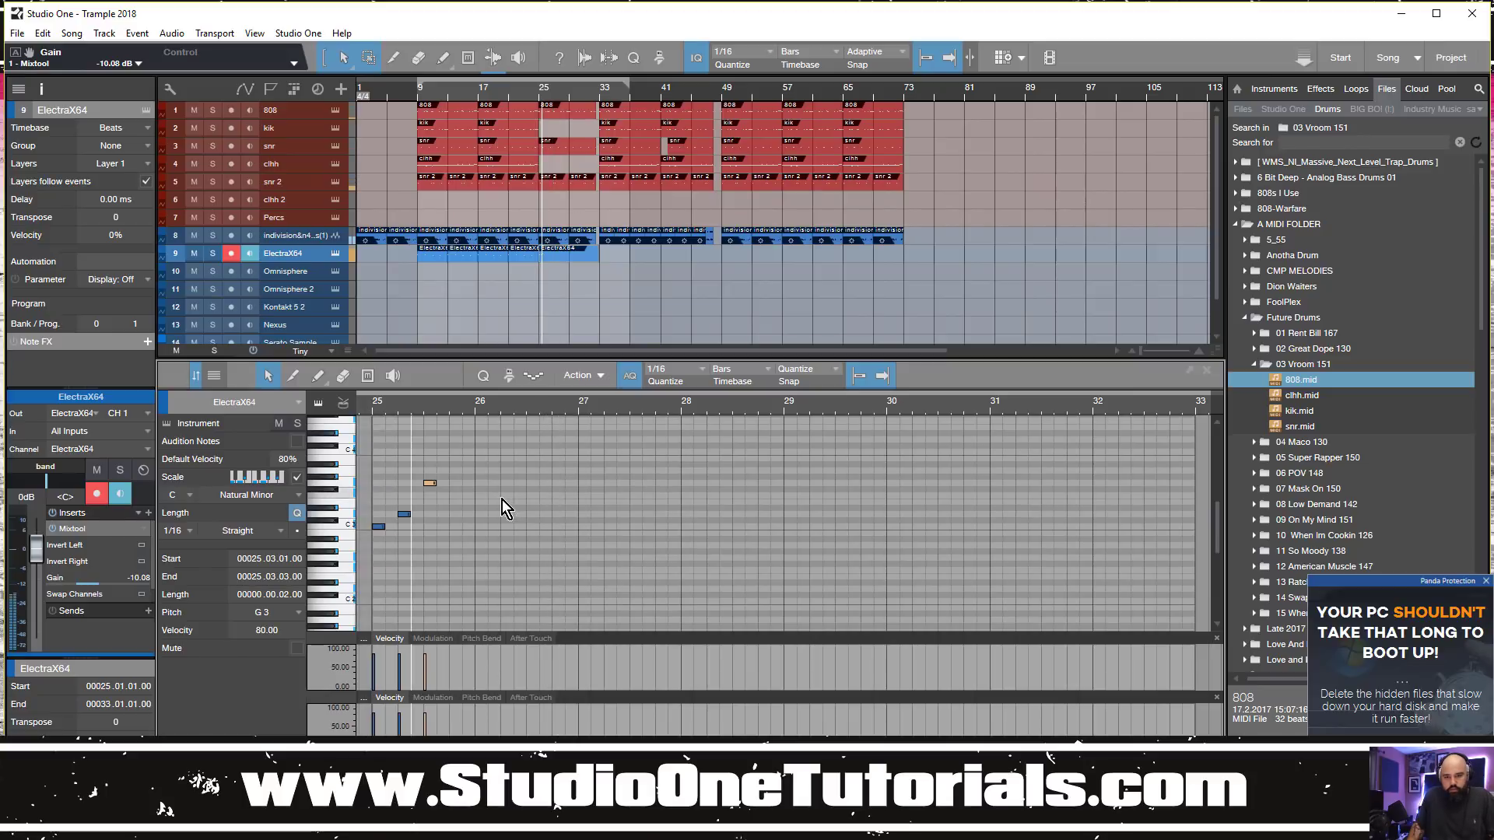
{"action": "left_click", "coordinate": [529, 495]}
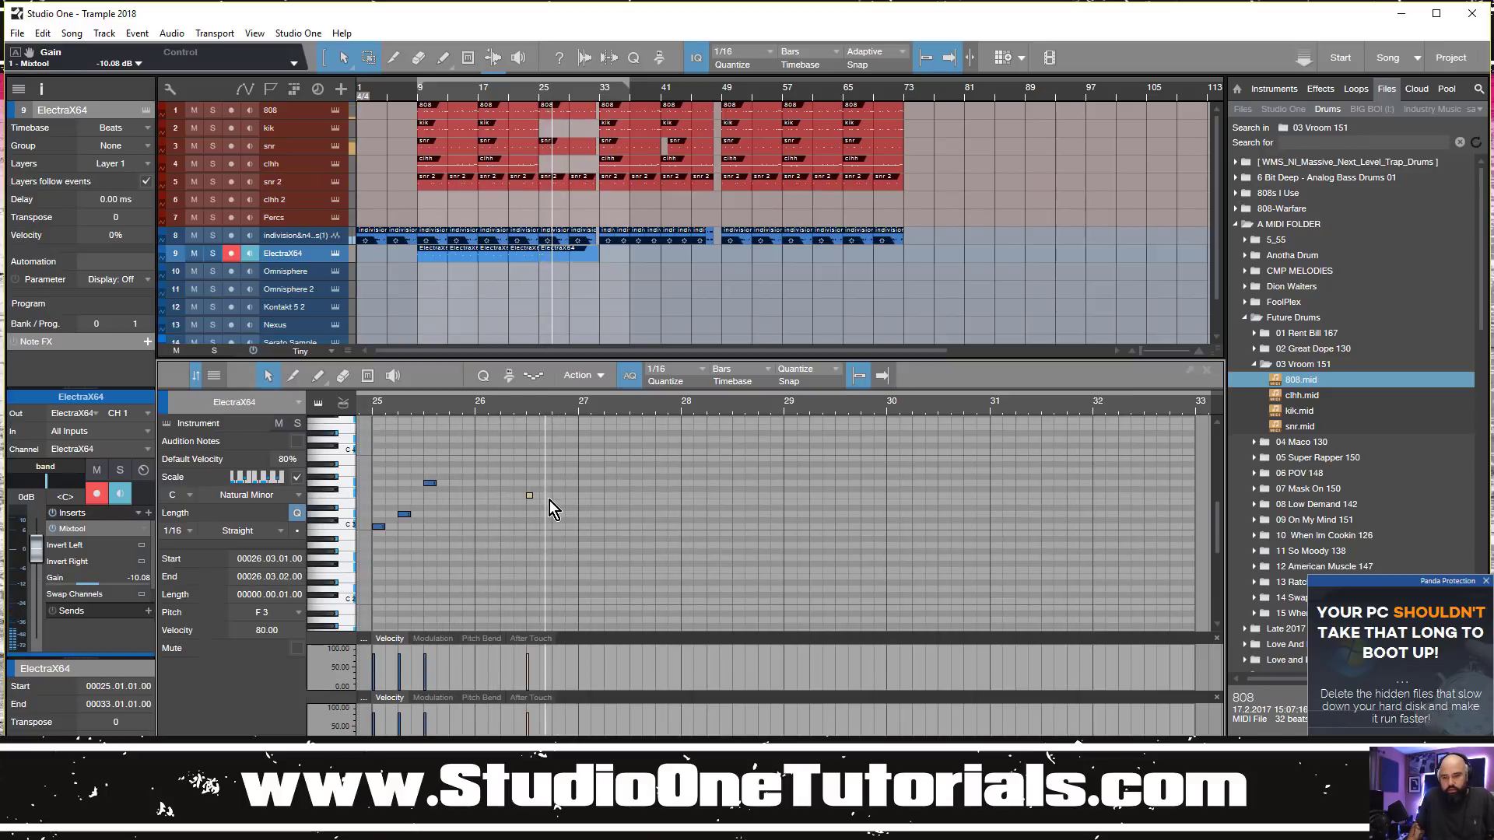
{"action": "left_click", "coordinate": [554, 507]}
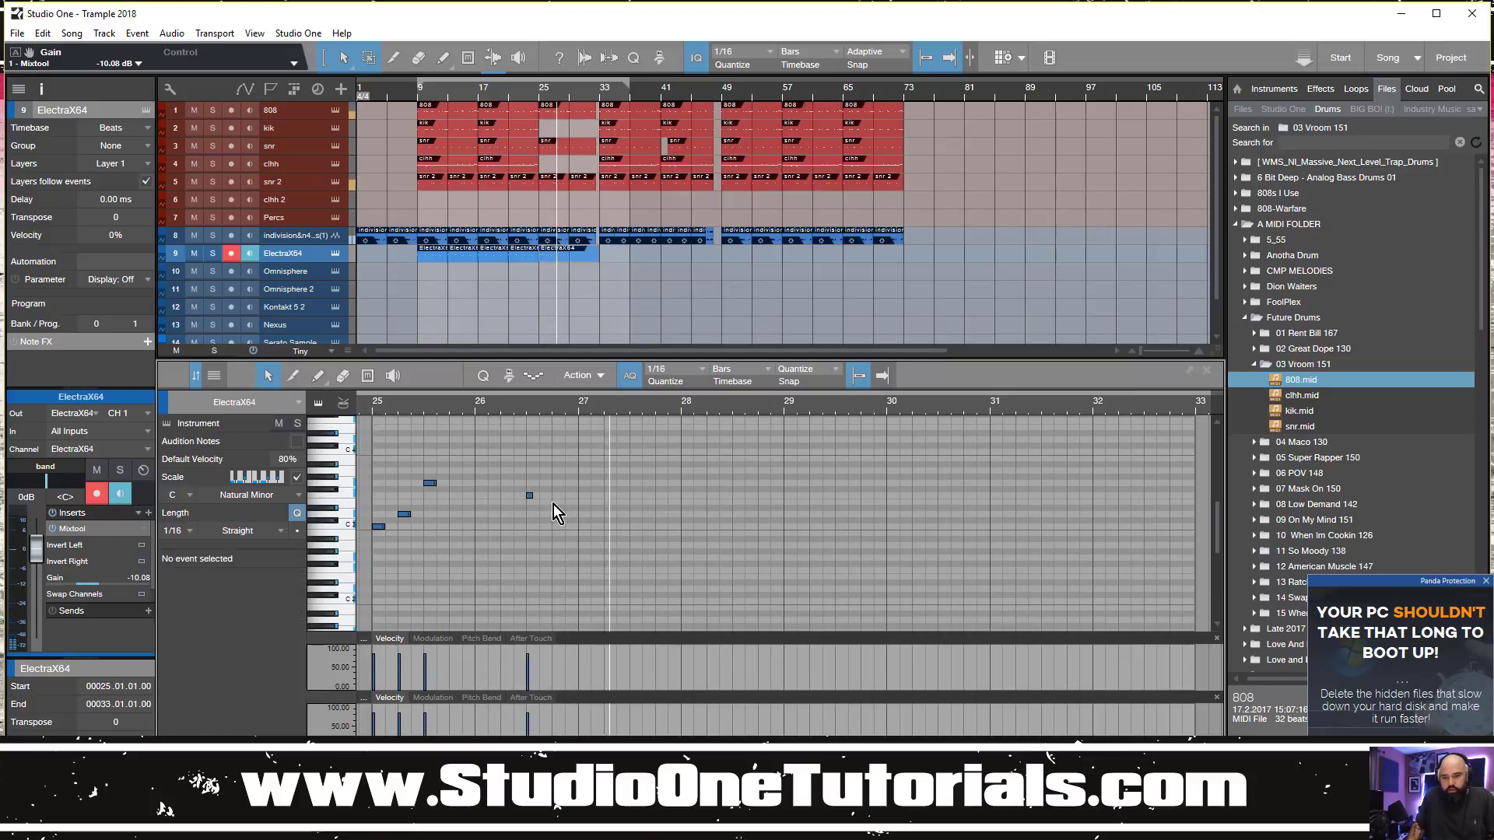
{"action": "left_click", "coordinate": [375, 418]}
{"action": "left_click_drag", "start_coordinate": [502, 469], "coordinate": [539, 495]}
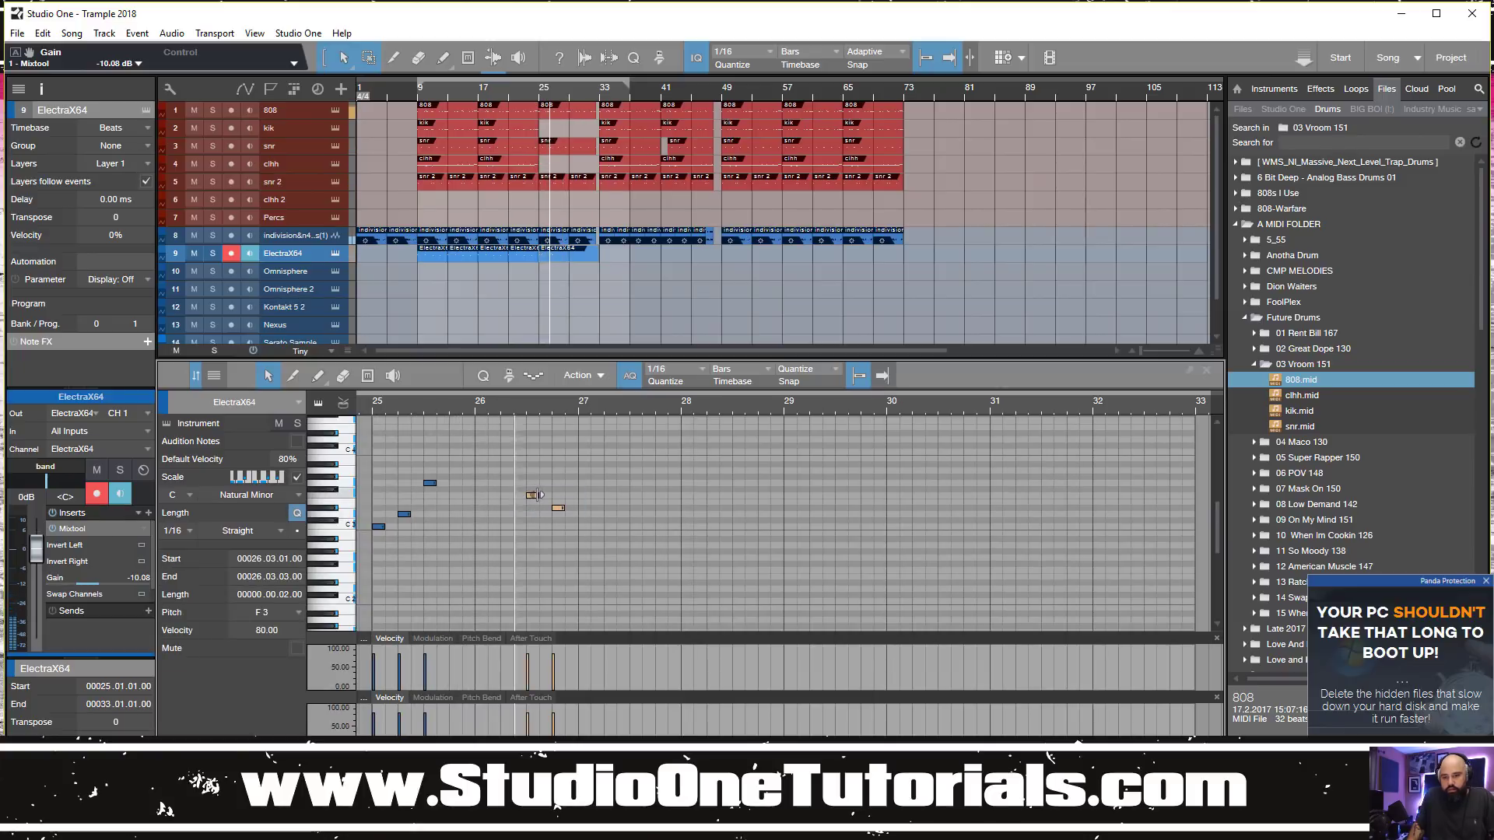
Add a D 3 note on beat 1 and a C 3 note on beat 4 of bar 27, each two sixteenths long
{"action": "left_click", "coordinate": [582, 515]}
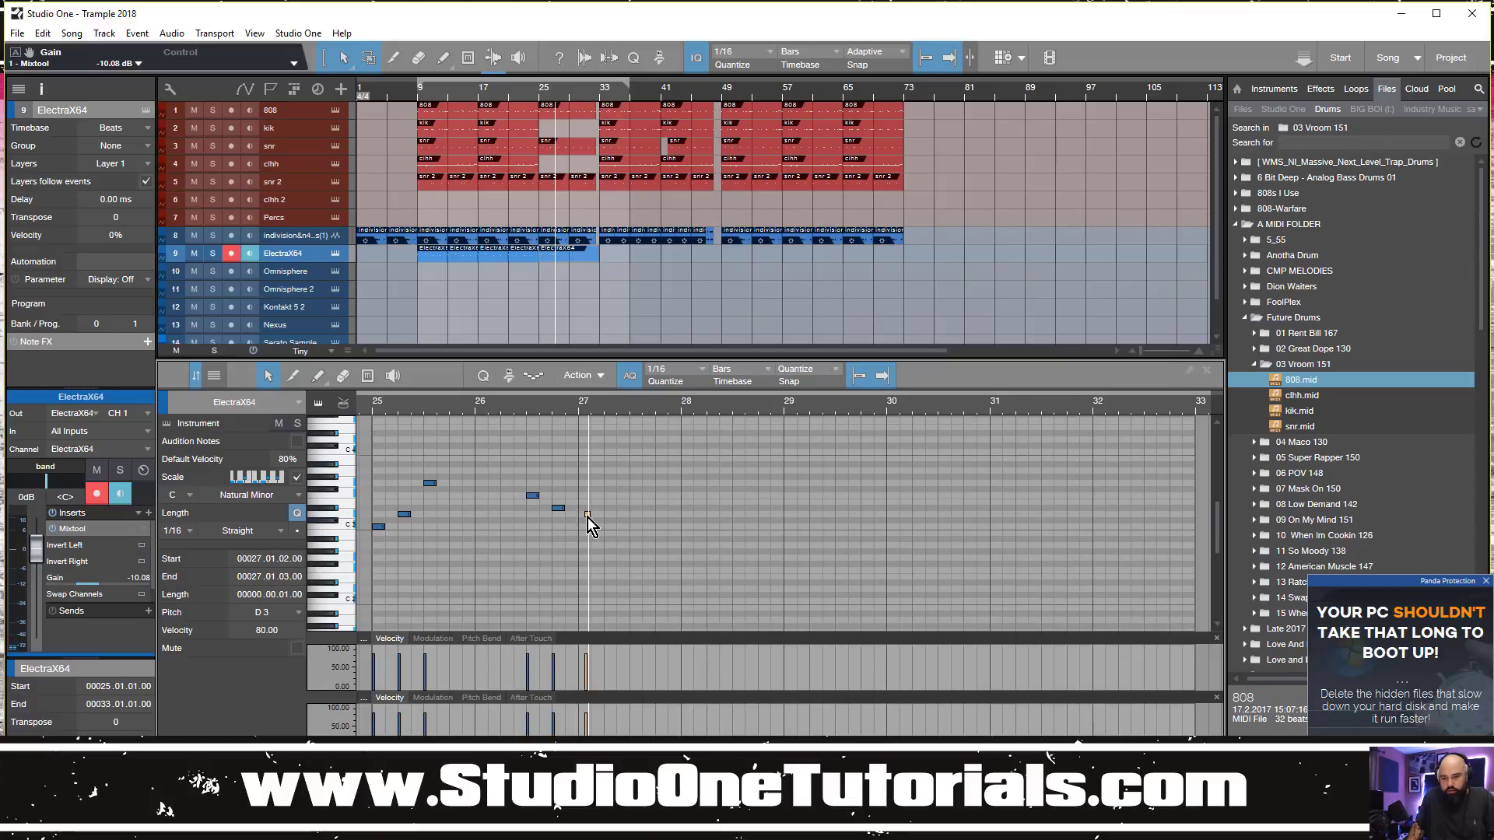
{"action": "left_click_drag", "start_coordinate": [586, 517], "coordinate": [579, 516]}
{"action": "left_click", "coordinate": [367, 411]}
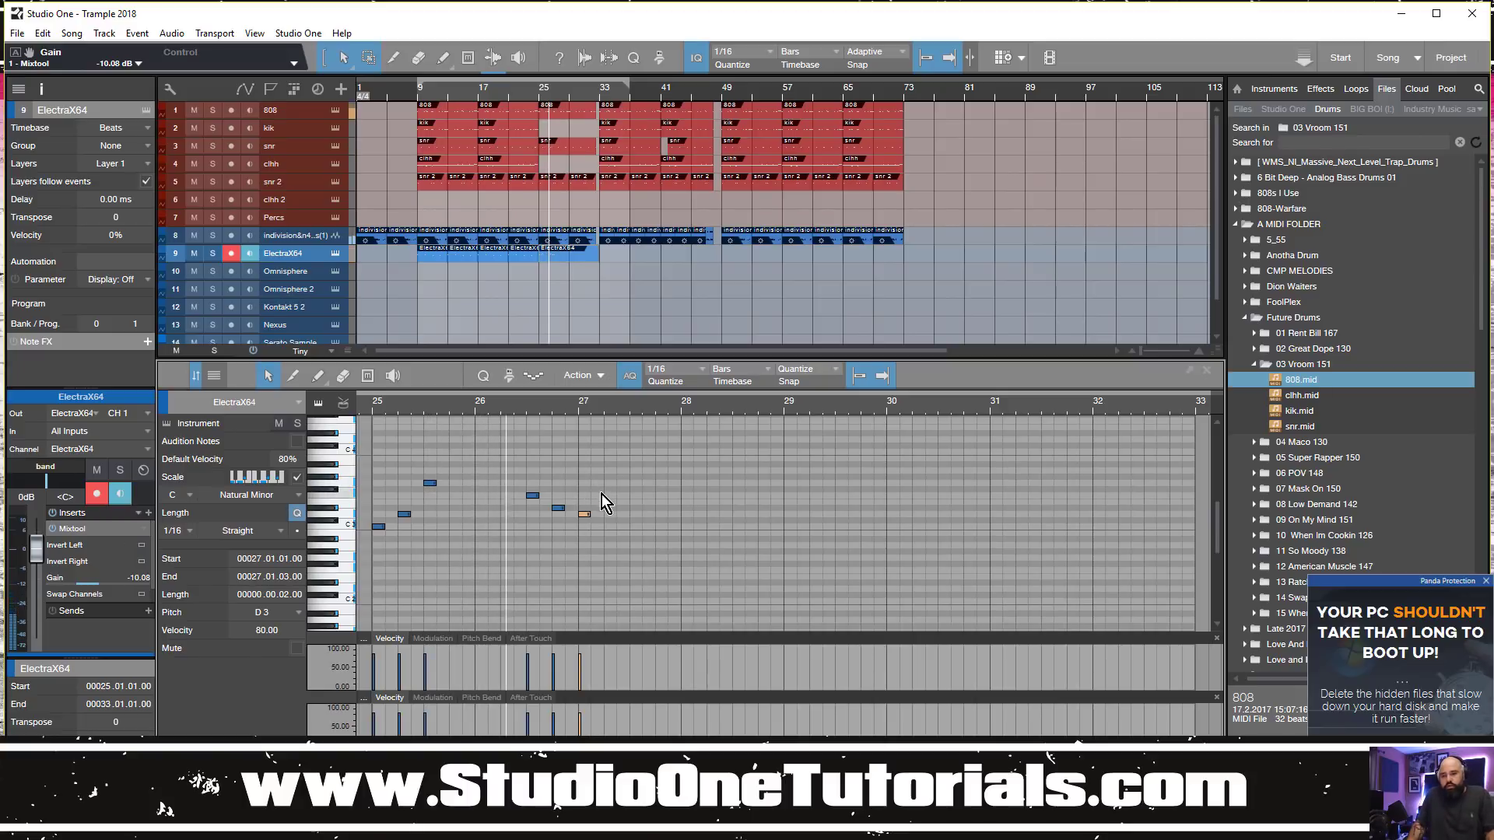
{"action": "double_click", "coordinate": [658, 526]}
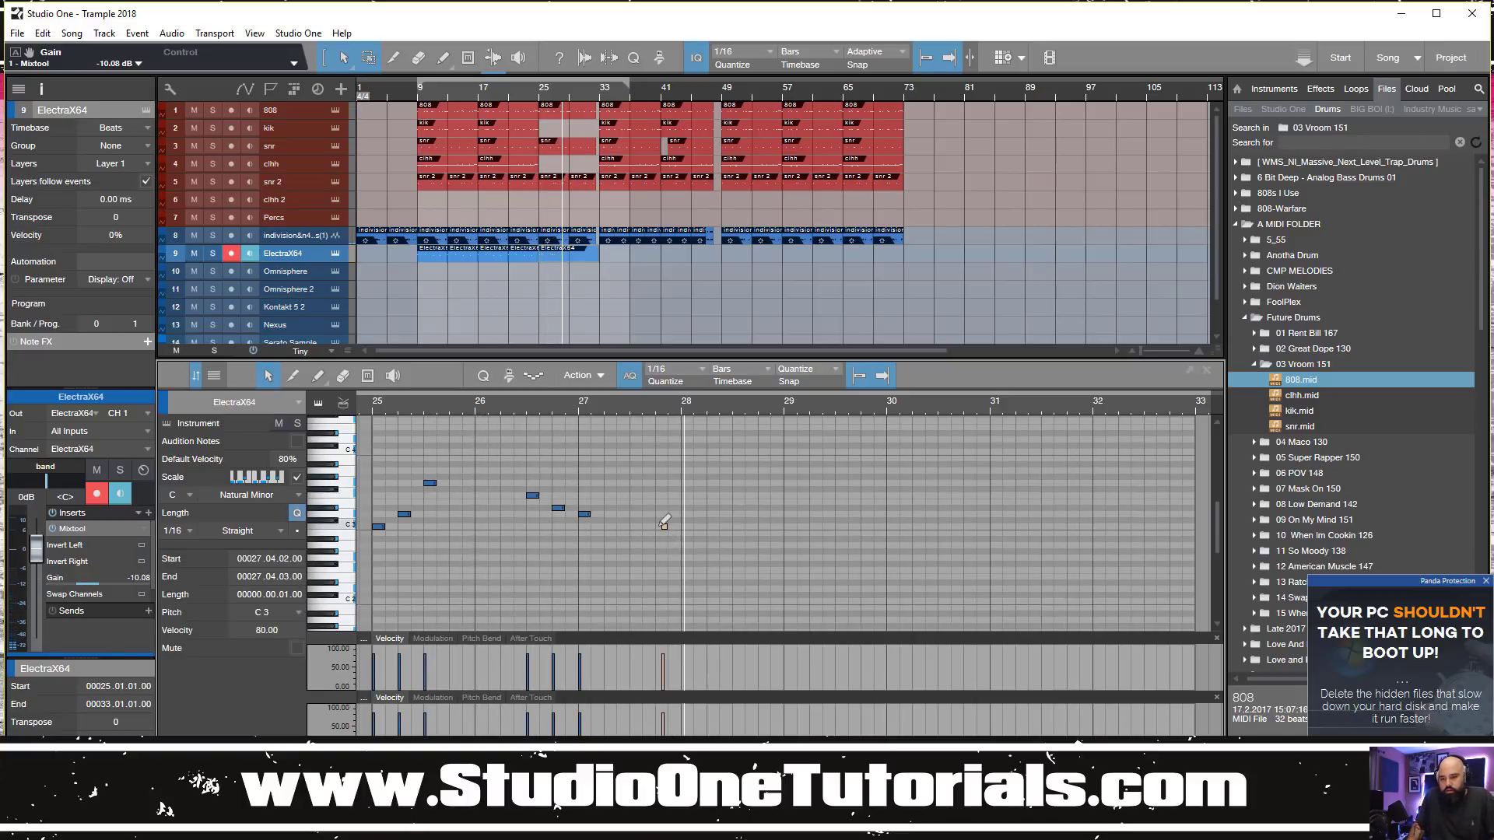
Duplicate the whole bar 25–27 phrase to start at bar 28 and play it from bar 25
{"action": "left_click_drag", "start_coordinate": [668, 560], "coordinate": [371, 460]}
{"action": "key", "text": "d"}
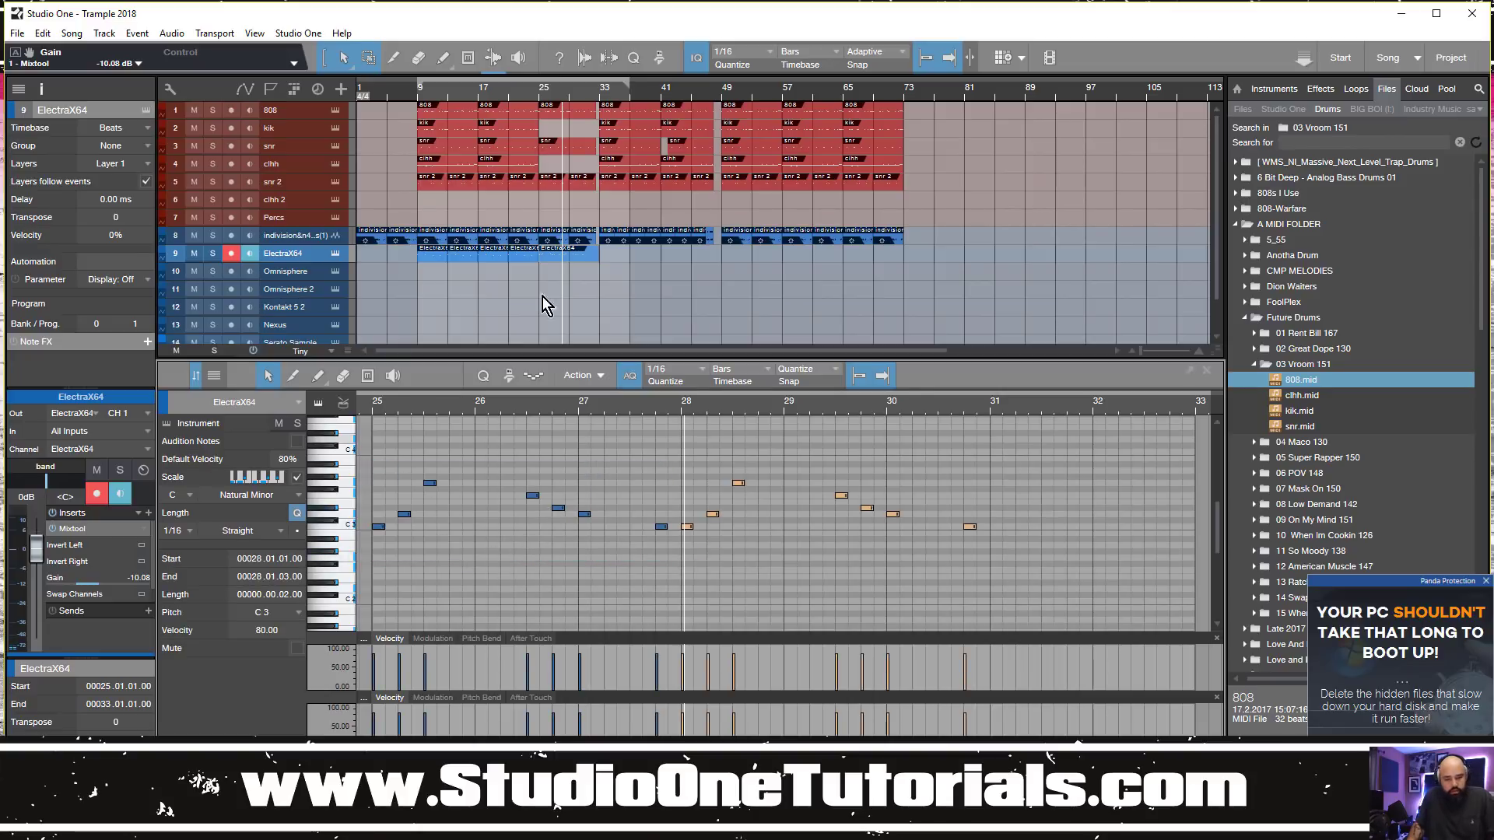
{"action": "left_click", "coordinate": [540, 93]}
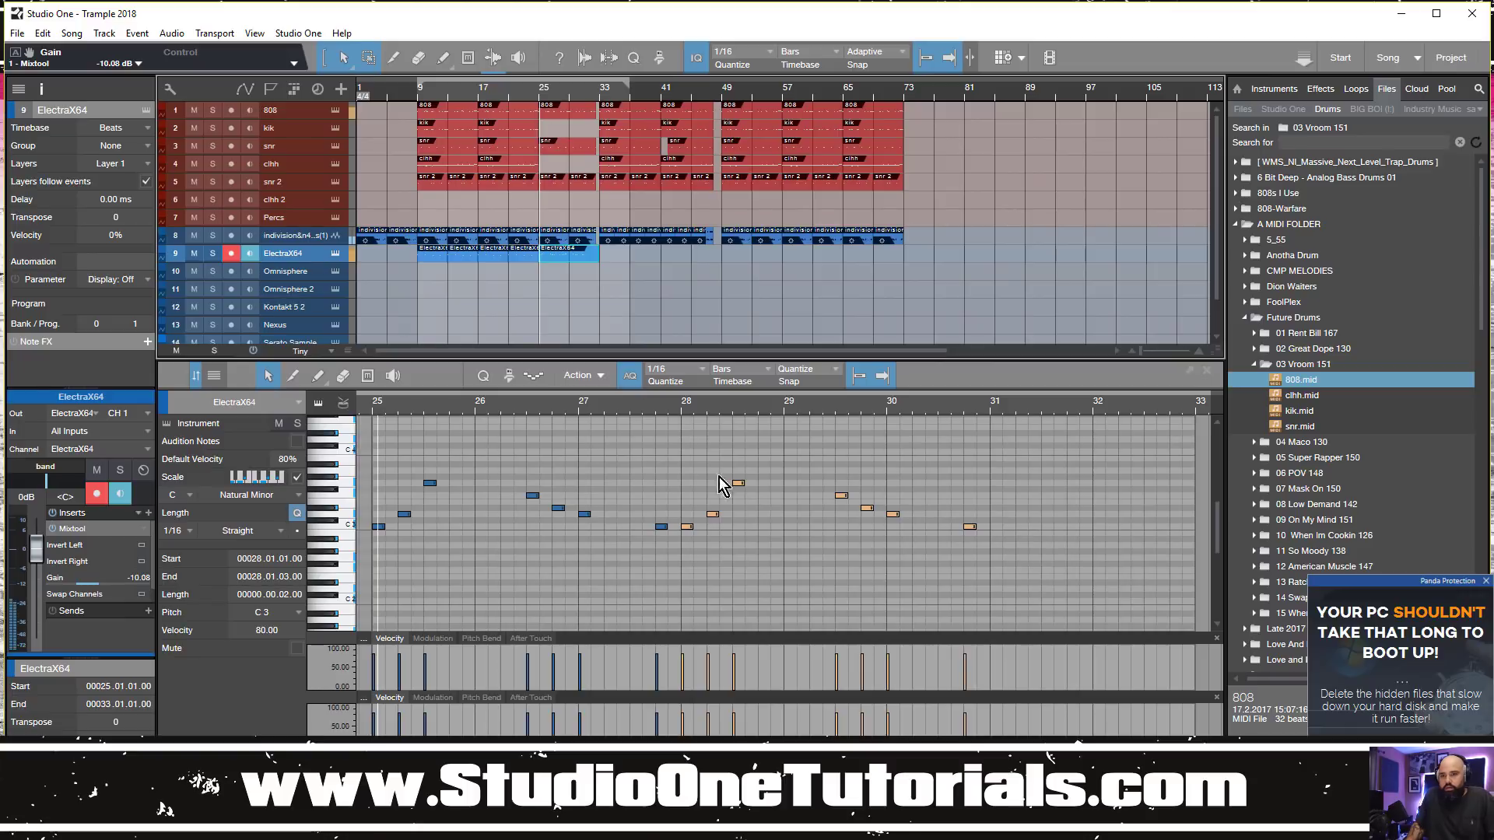
{"action": "left_click", "coordinate": [996, 558]}
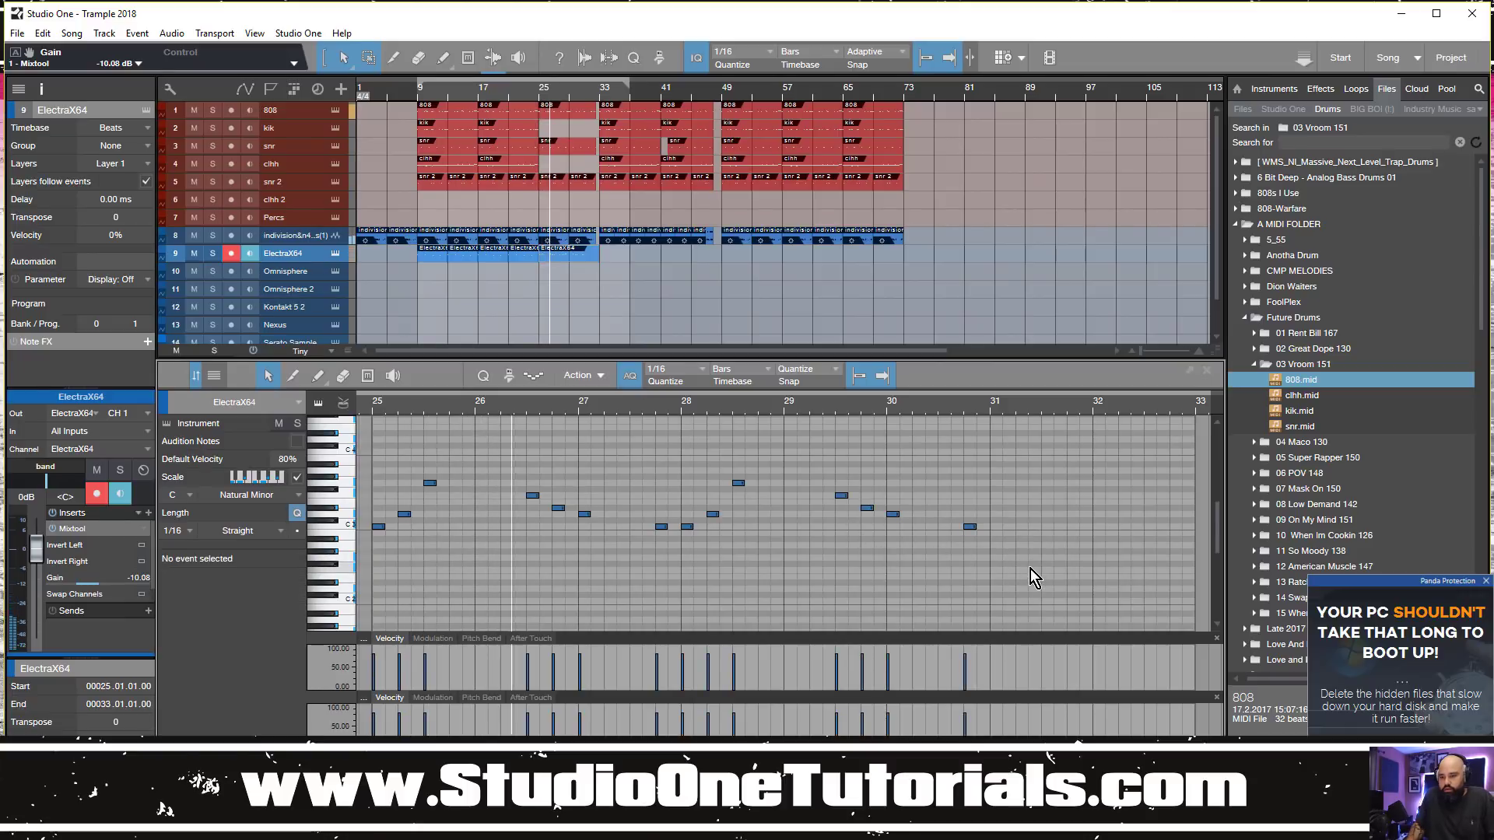
Move the duplicated notes after bar 28's C 3 one bar later and copy that C 3 to the start of bar 29
{"action": "left_click_drag", "start_coordinate": [1028, 567], "coordinate": [695, 439]}
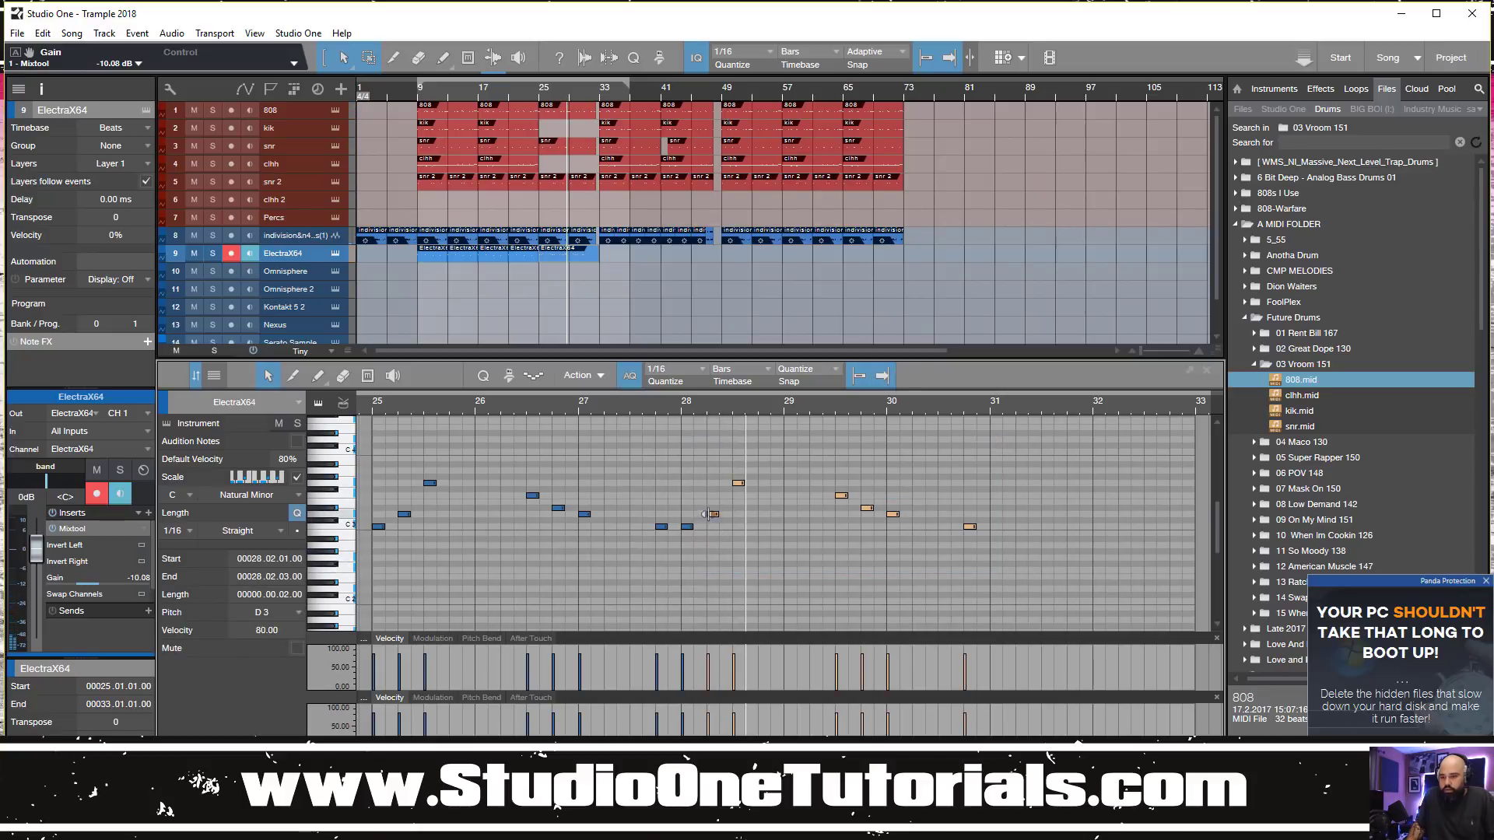
{"action": "left_click_drag", "start_coordinate": [717, 519], "coordinate": [793, 524]}
{"action": "left_click", "coordinate": [686, 526]}
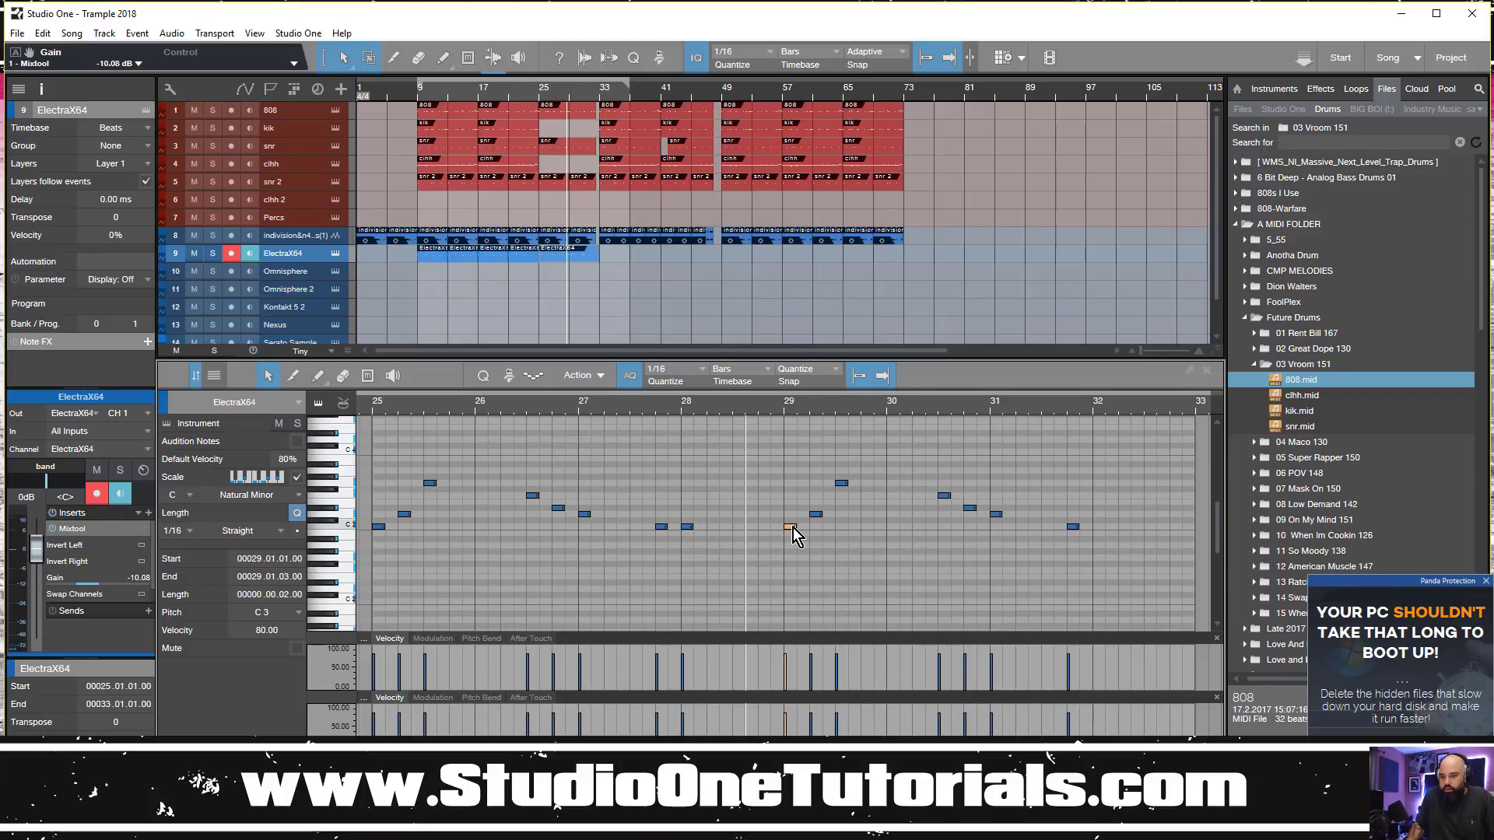
Add a C 3 note on beat 4 of bar 32 and play the melody from bar 25
{"action": "left_click_drag", "start_coordinate": [1143, 535], "coordinate": [1214, 532]}
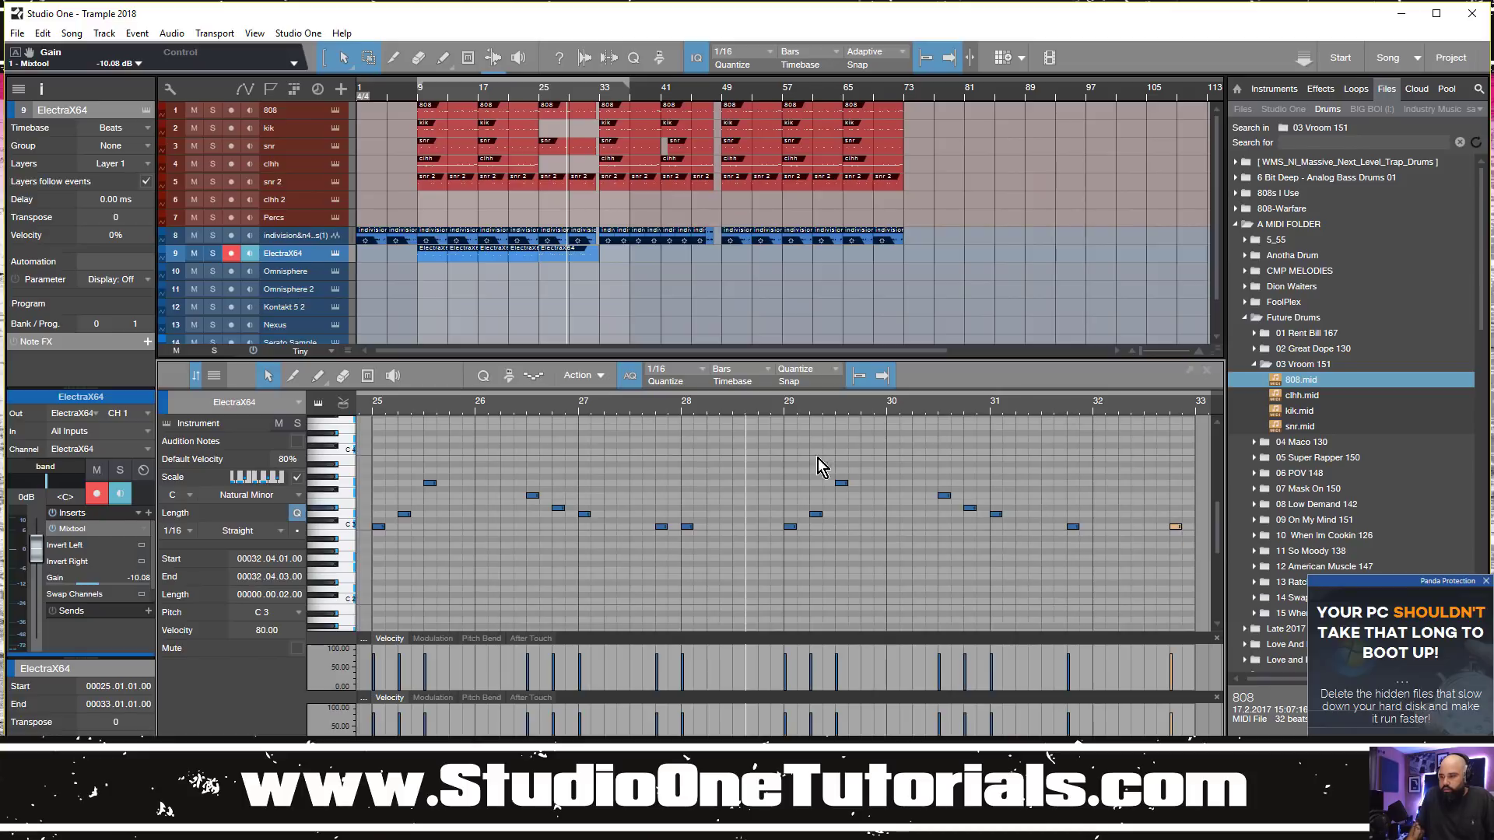
{"action": "left_click", "coordinate": [374, 406]}
{"action": "key", "text": "space"}
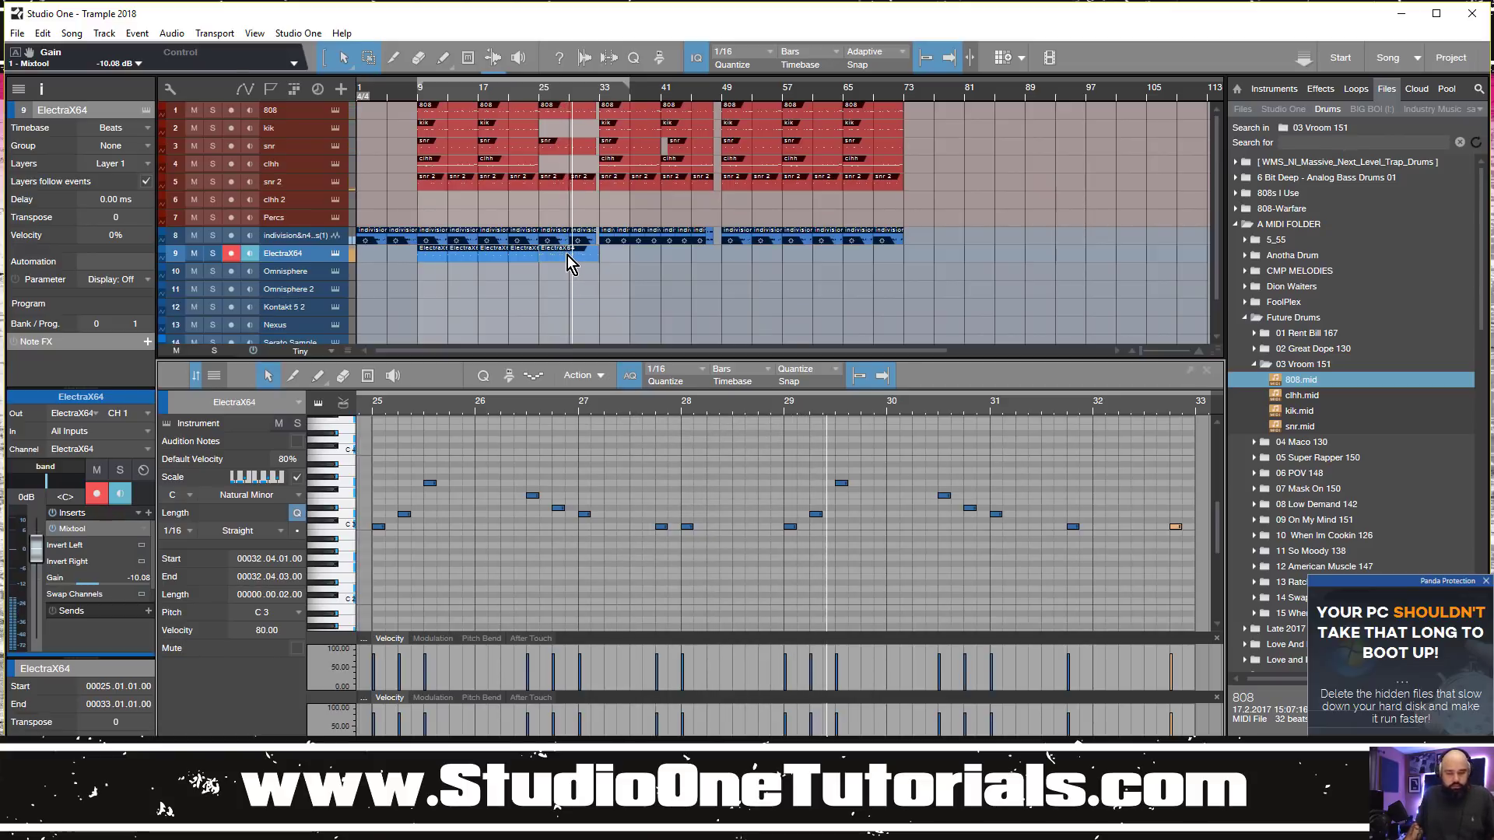
Copy the bars 25–33 ElectraX64 part to bar 49, then repeat the four-bar part from bar 57 up to bar 73
{"action": "left_click_drag", "start_coordinate": [573, 260], "coordinate": [747, 262]}
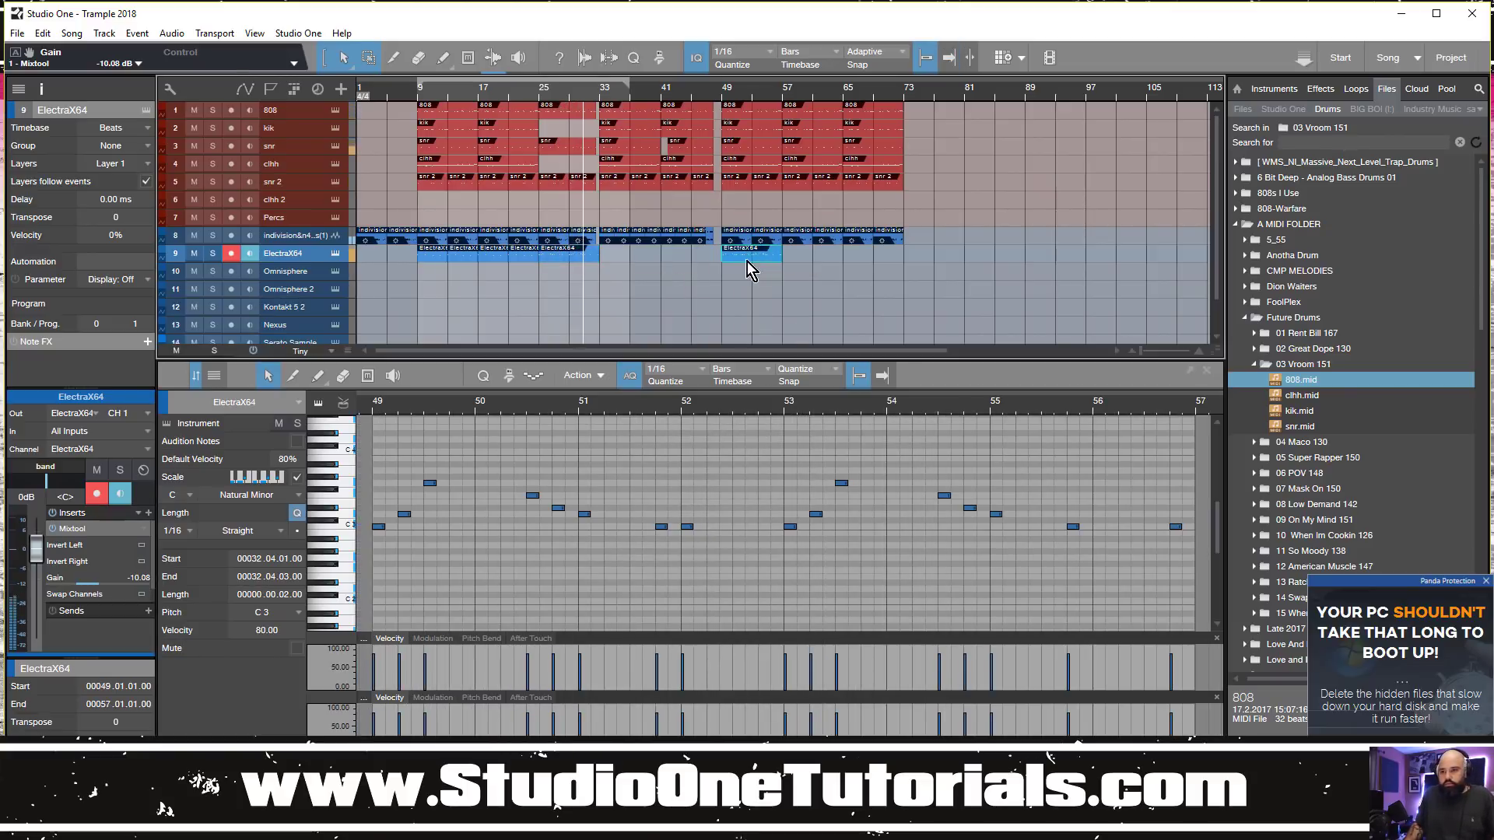
{"action": "left_click_drag", "start_coordinate": [433, 259], "coordinate": [797, 259]}
{"action": "key", "text": "d"}
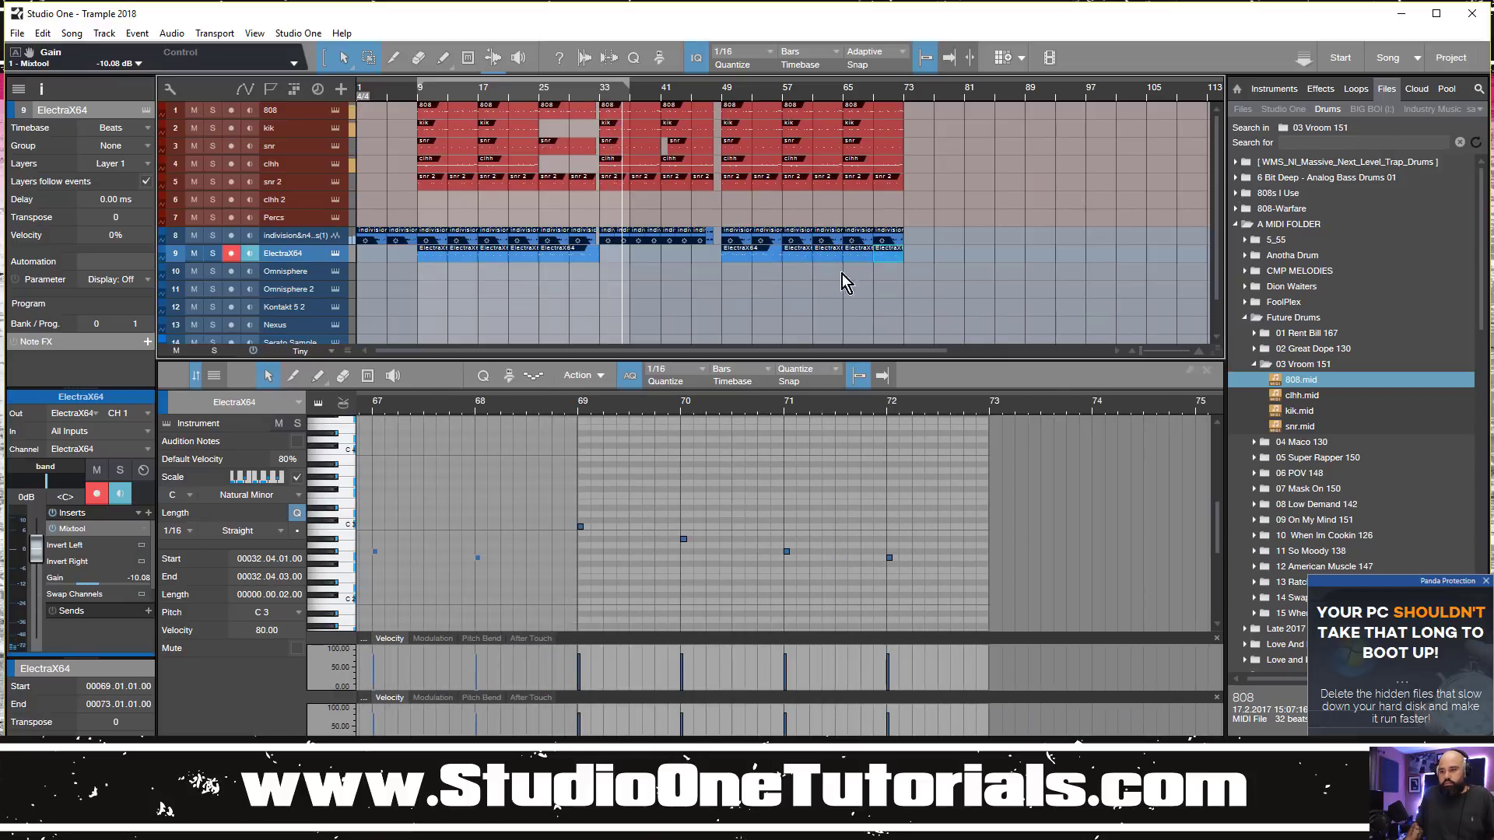
{"action": "left_click", "coordinate": [535, 90]}
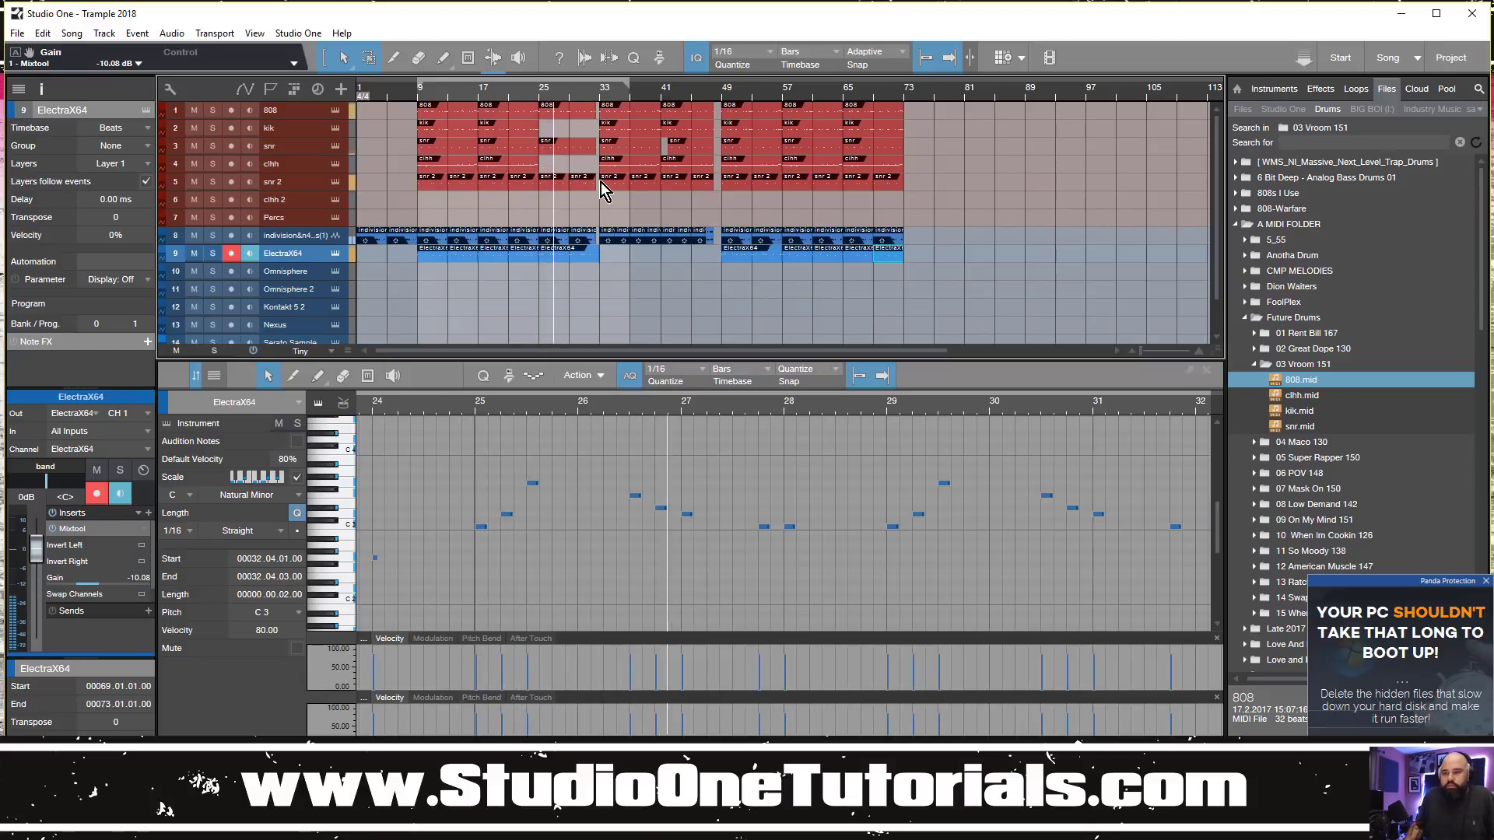
Create an ElectraX64 part spanning bars 33–37 with a C 3 note at bar 33 and an A# 2 note at bar 35
{"action": "left_click_drag", "start_coordinate": [598, 254], "coordinate": [662, 279]}
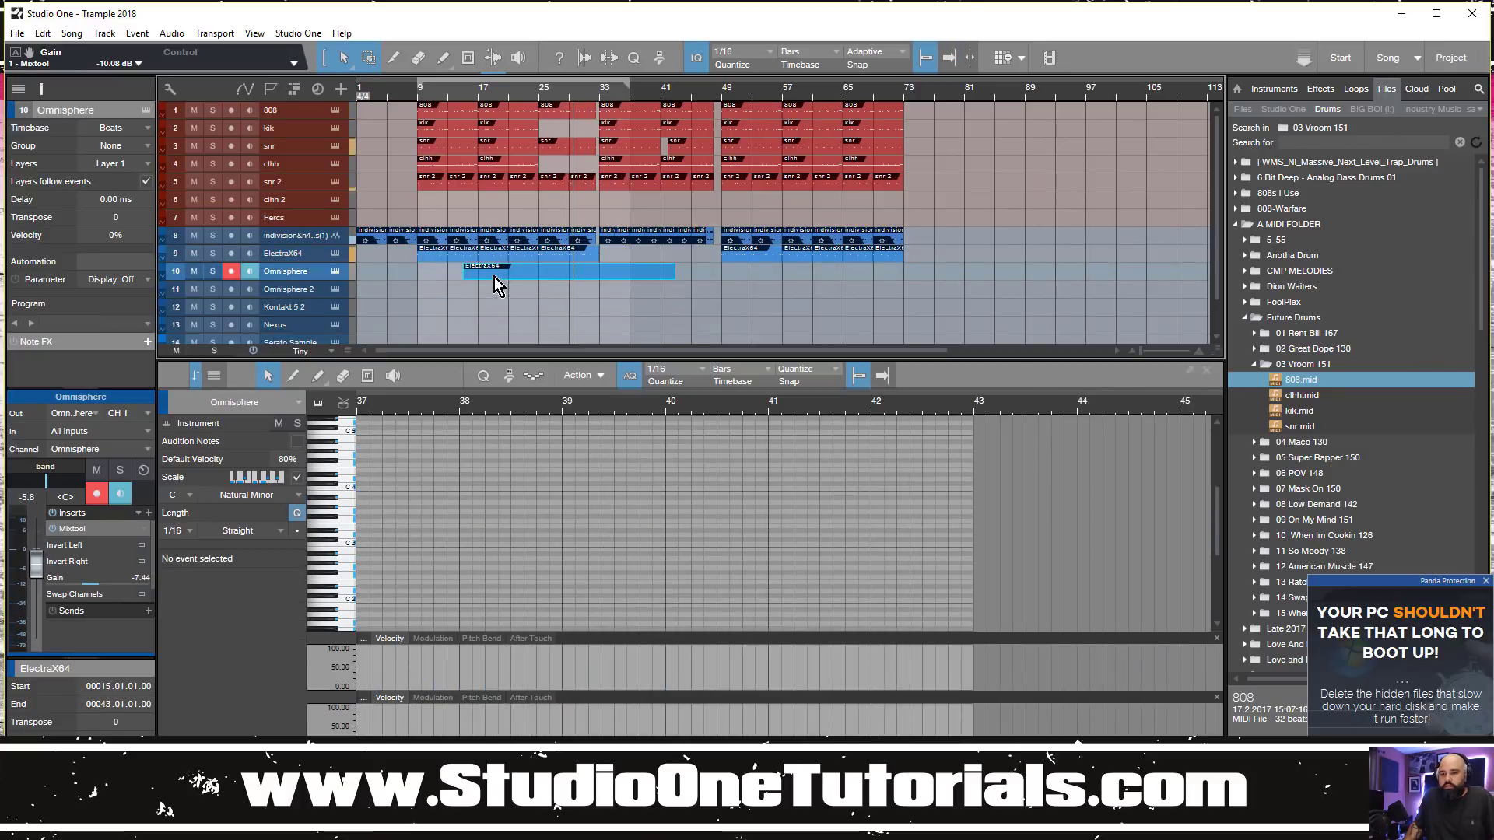
{"action": "left_click_drag", "start_coordinate": [467, 276], "coordinate": [622, 253]}
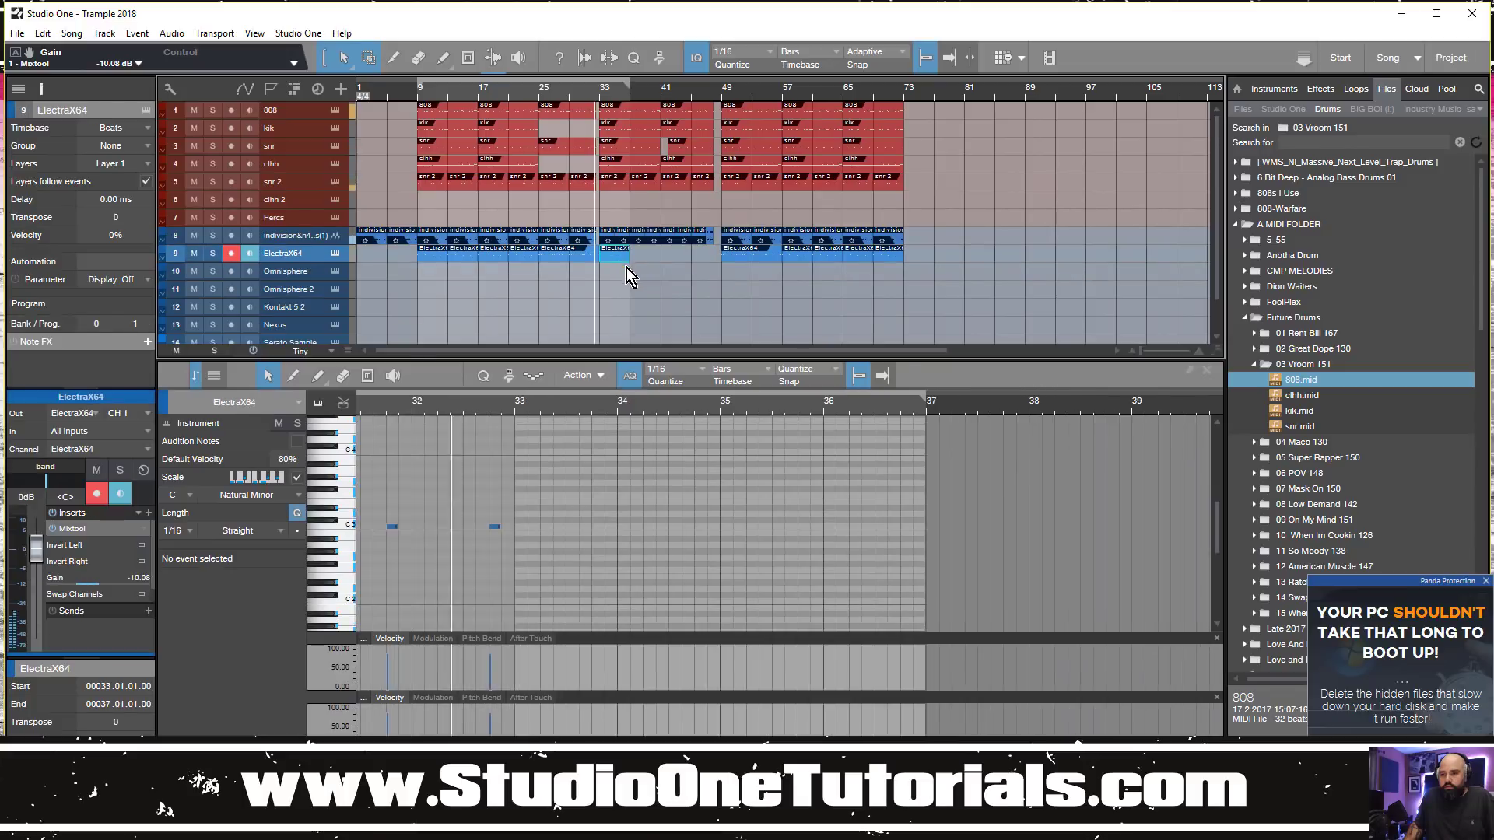
{"action": "double_click", "coordinate": [520, 526]}
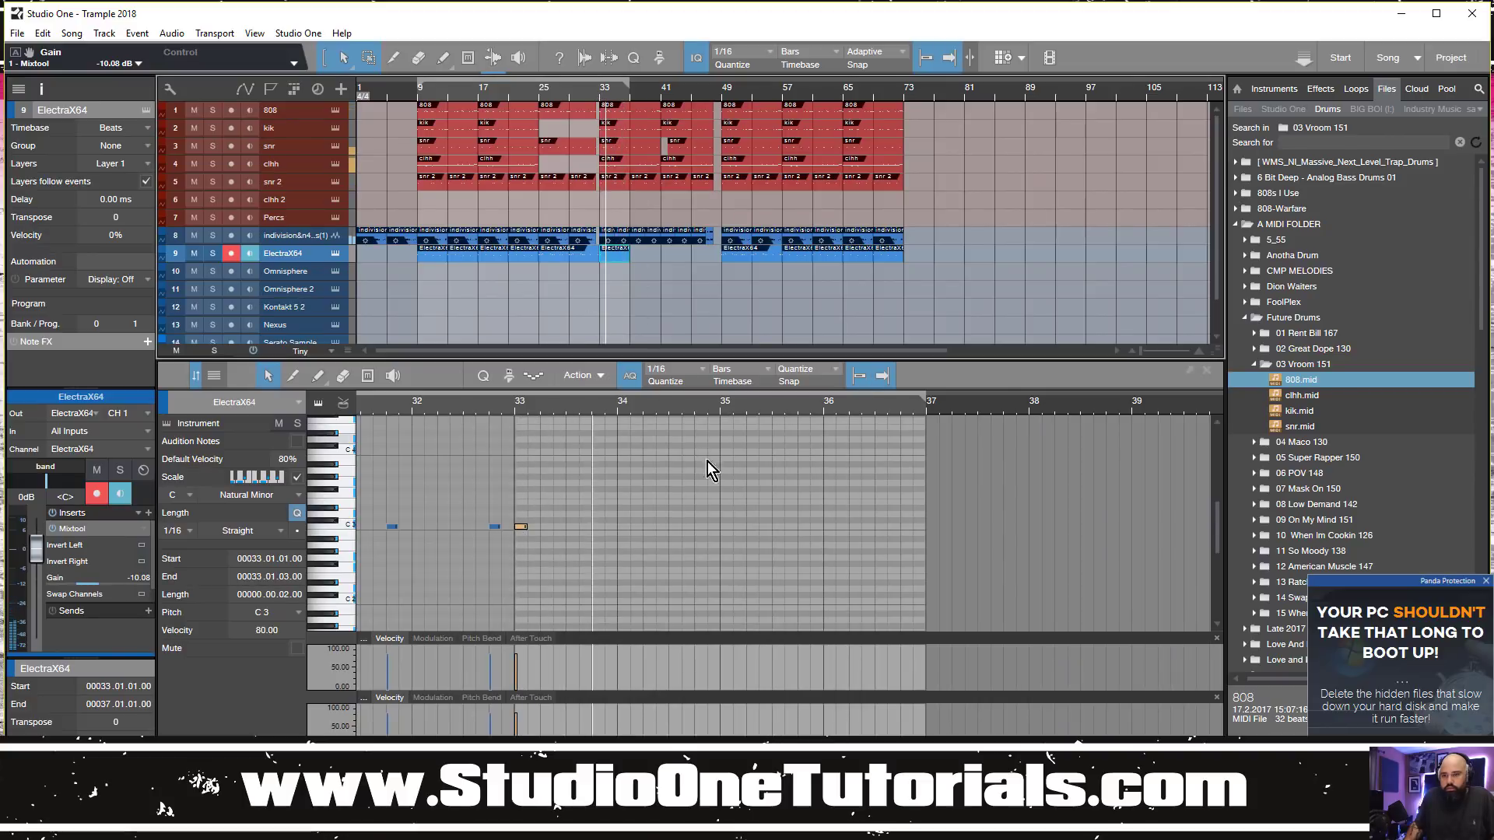
{"action": "double_click", "coordinate": [729, 538]}
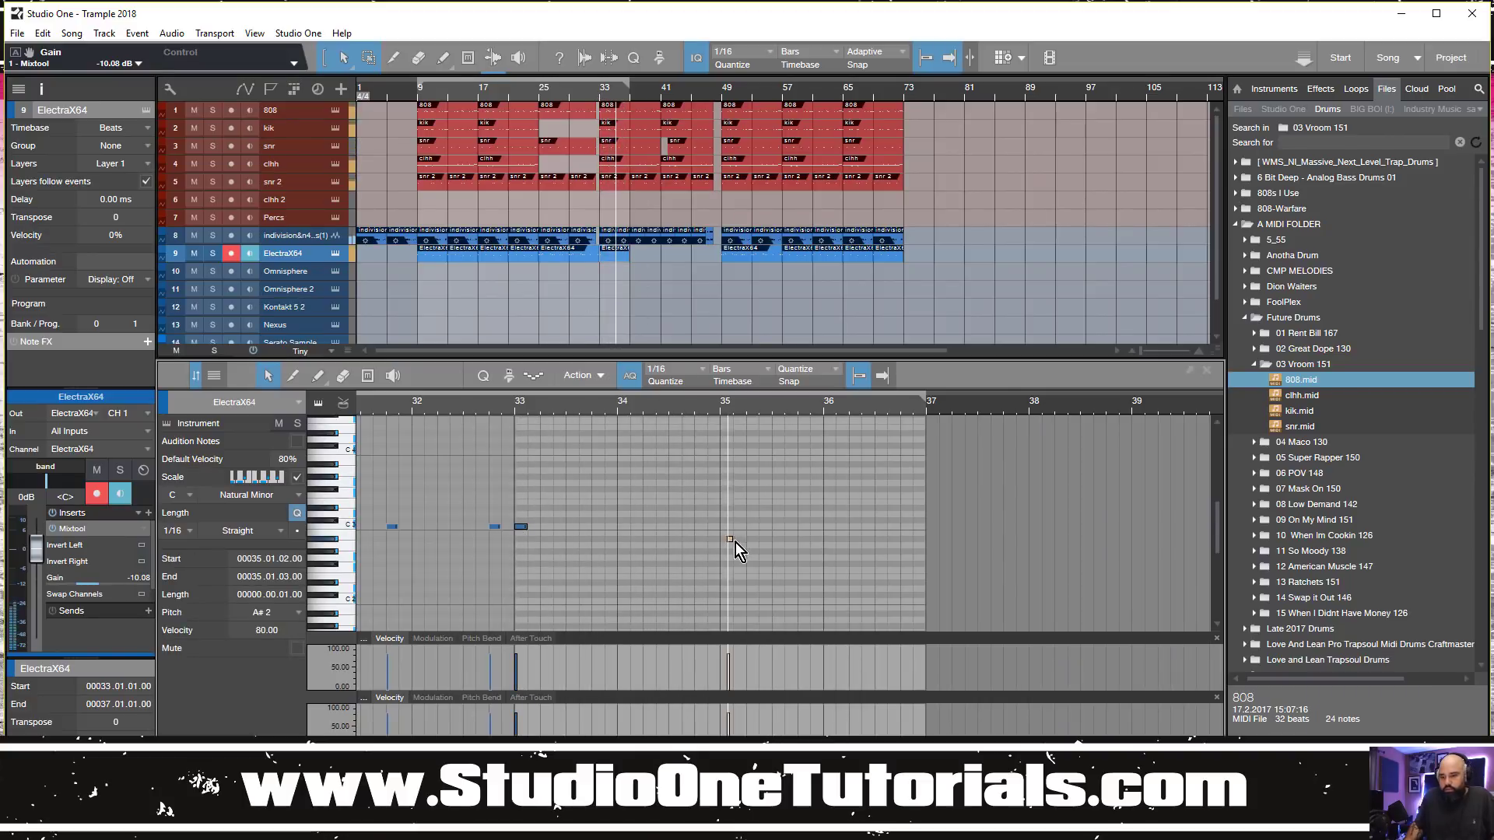
{"action": "left_click_drag", "start_coordinate": [728, 539], "coordinate": [720, 539]}
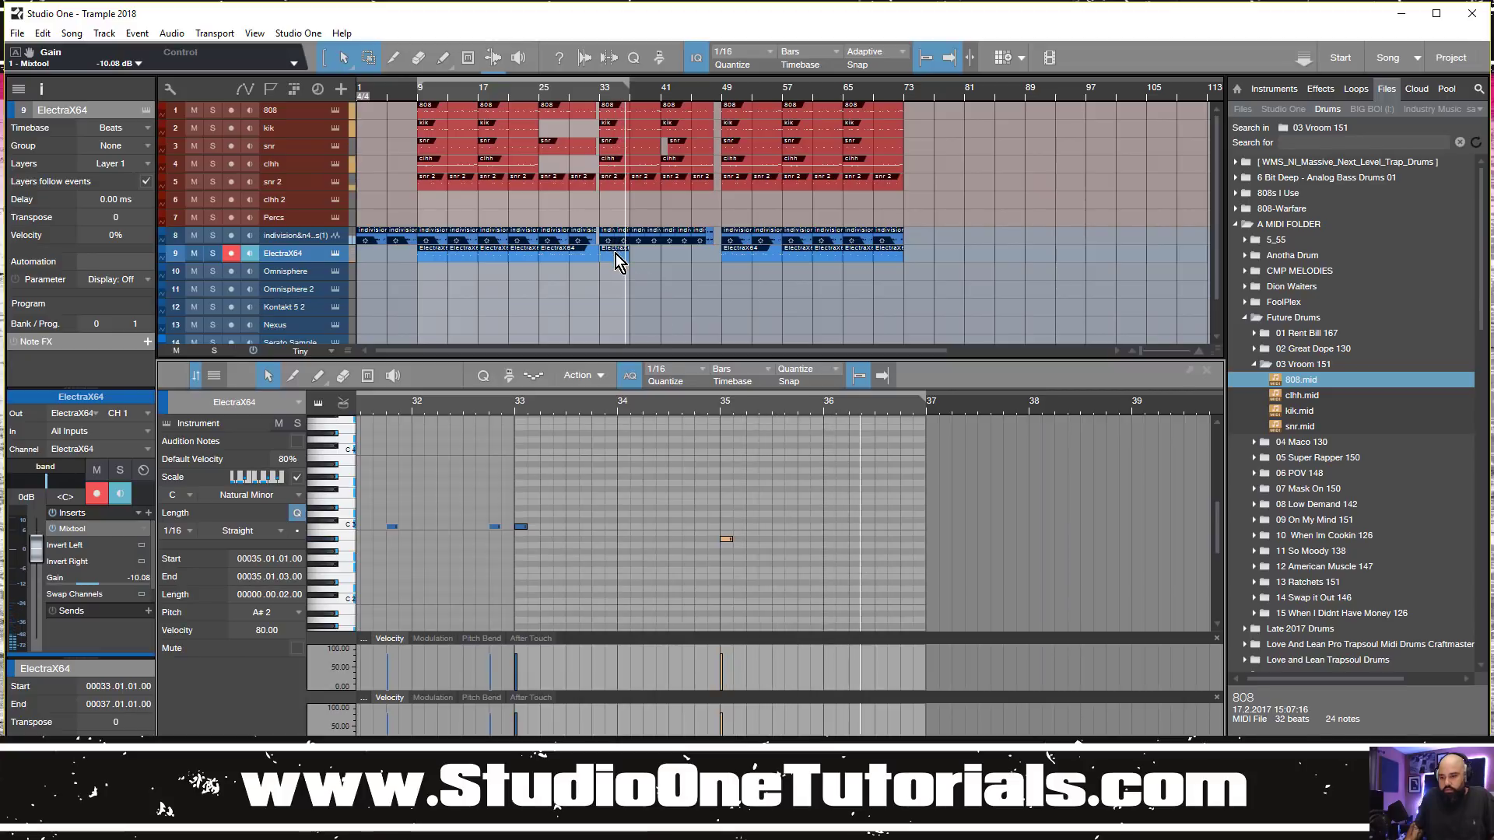
Duplicate the bars 33–37 ElectraX64 part three times to fill up to bar 49
{"action": "key", "text": "d"}
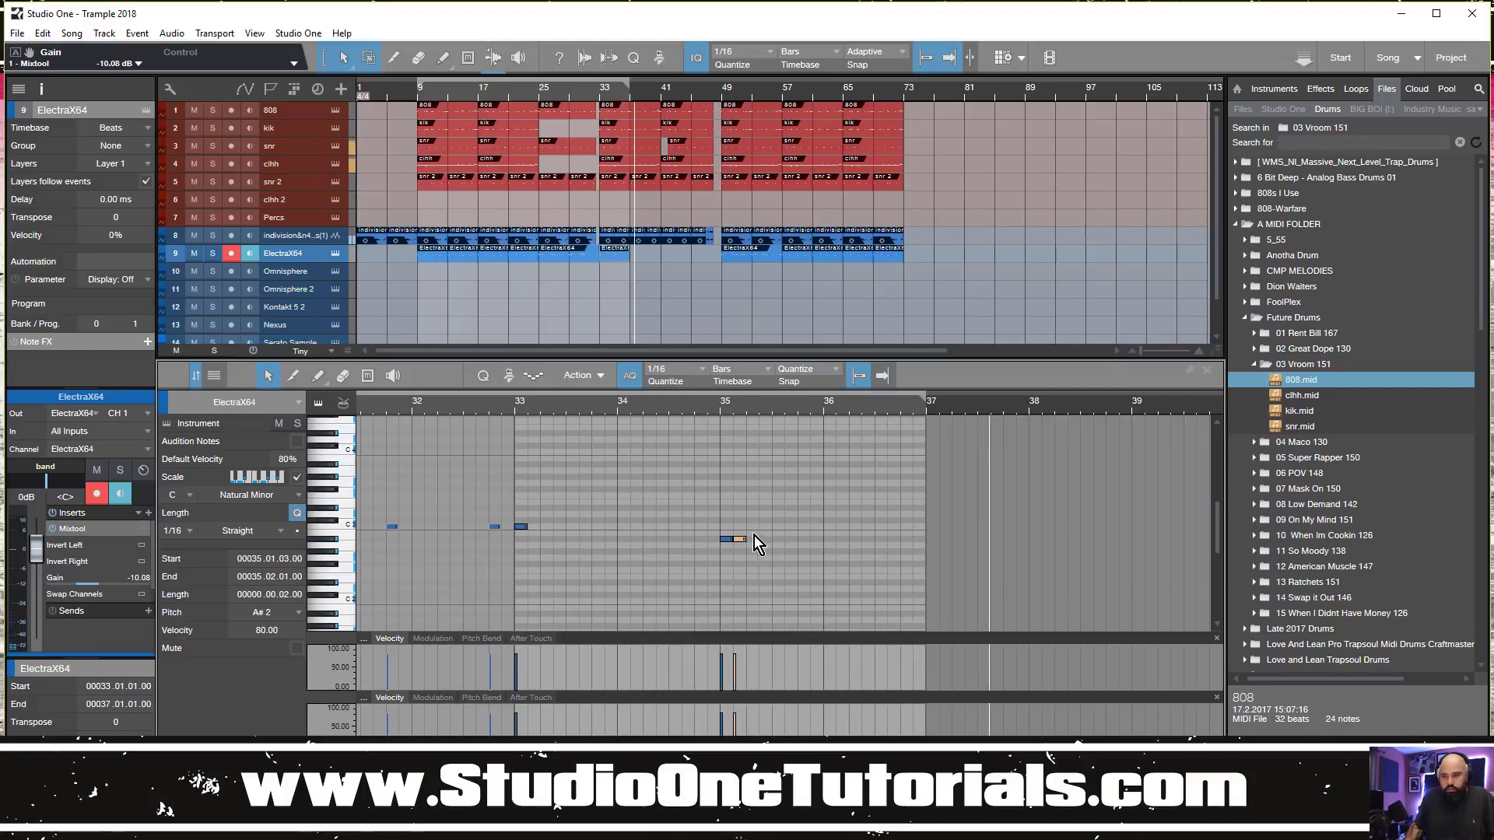
{"action": "key", "text": "ctrl+z"}
{"action": "left_click", "coordinate": [618, 256]}
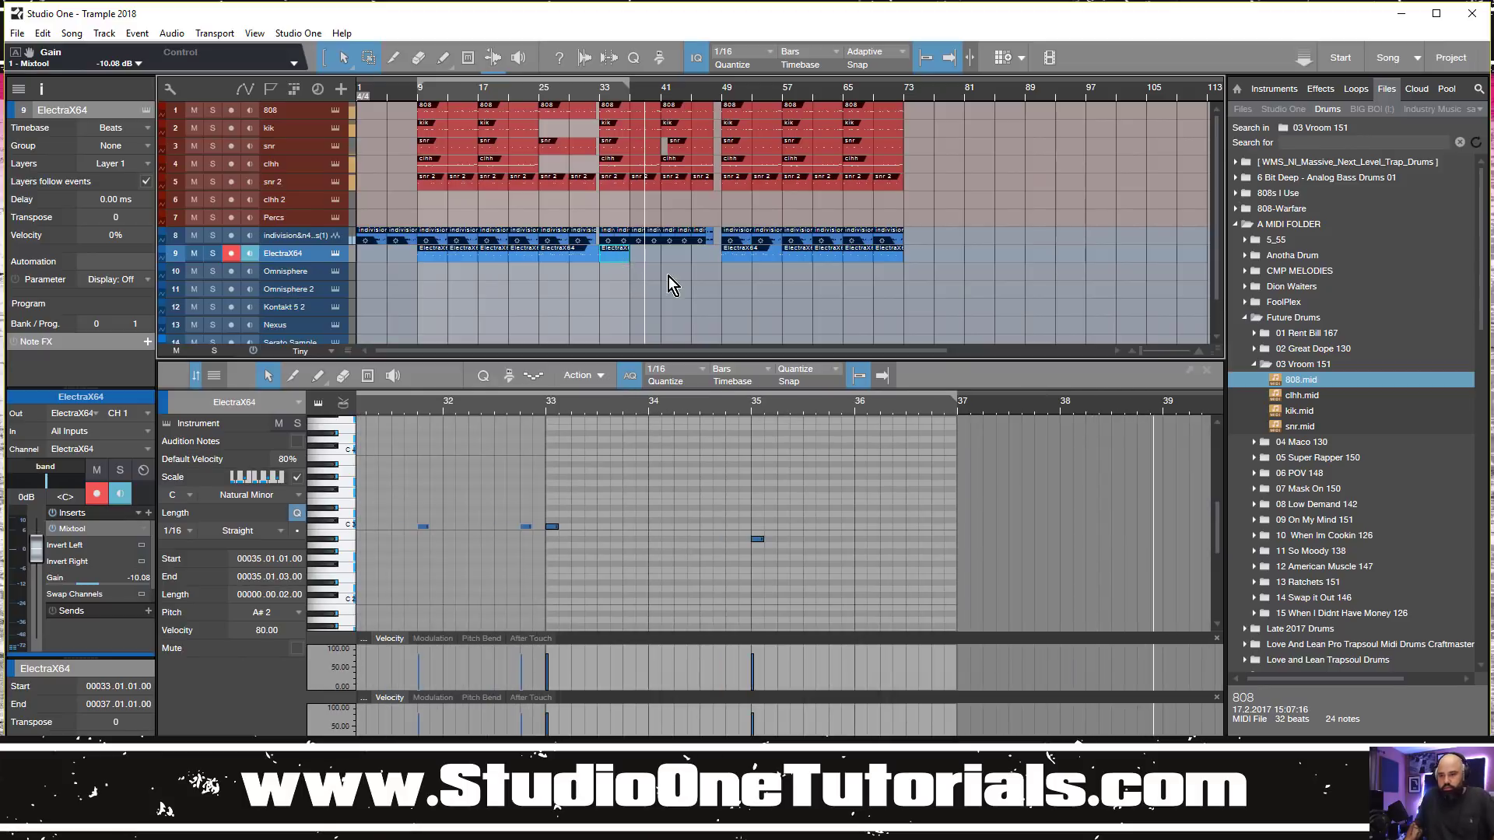
{"action": "key", "text": "d"}
{"action": "key", "text": "d"}
{"action": "key", "text": "d"}
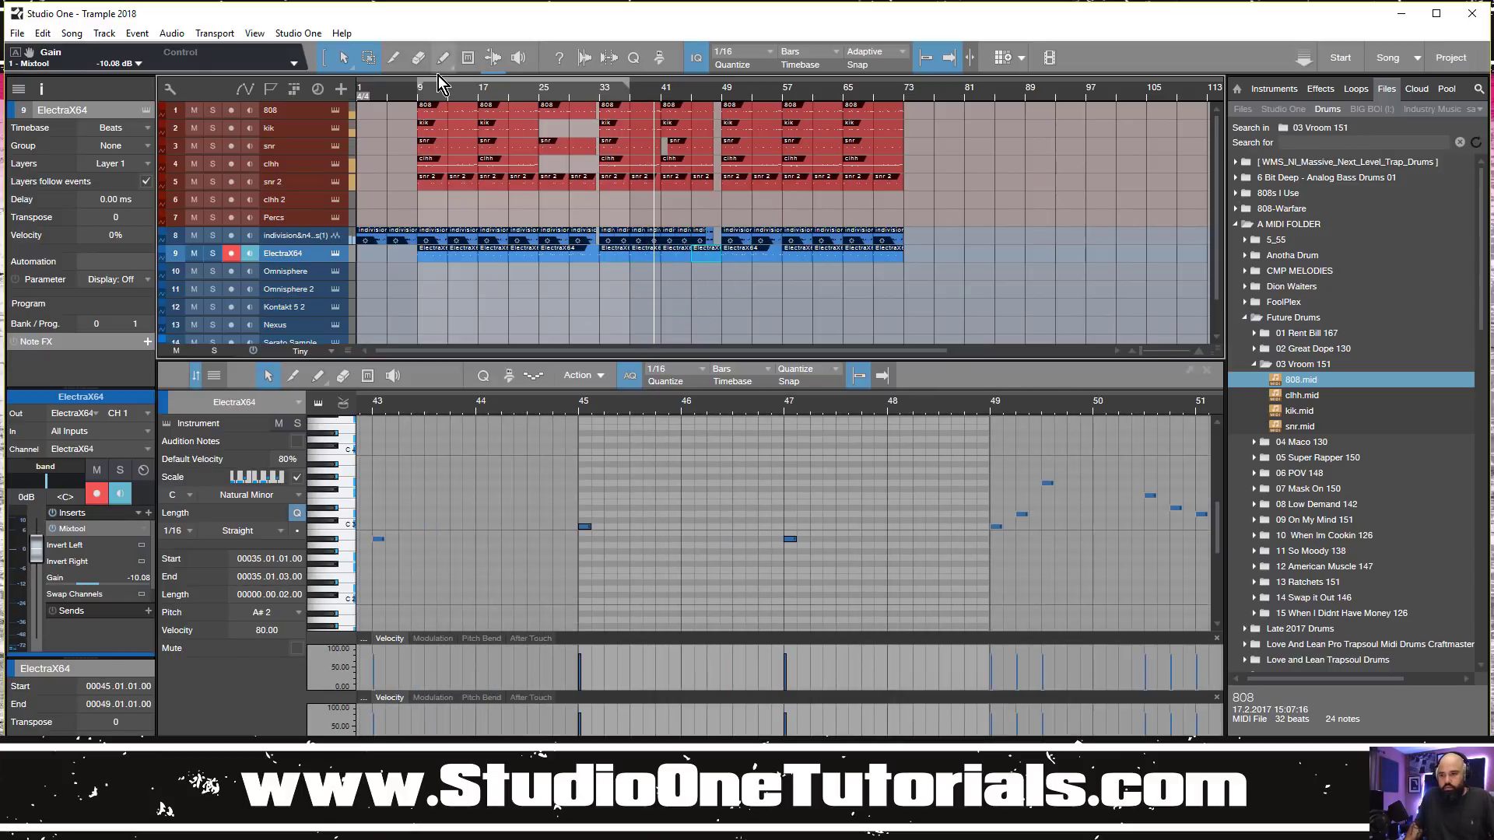
Play from bar 9 and set the kick channel to -0.4 dB and the 808 channel to -11.0 dB in the mixer
{"action": "left_click", "coordinate": [419, 91]}
{"action": "key", "text": "F3"}
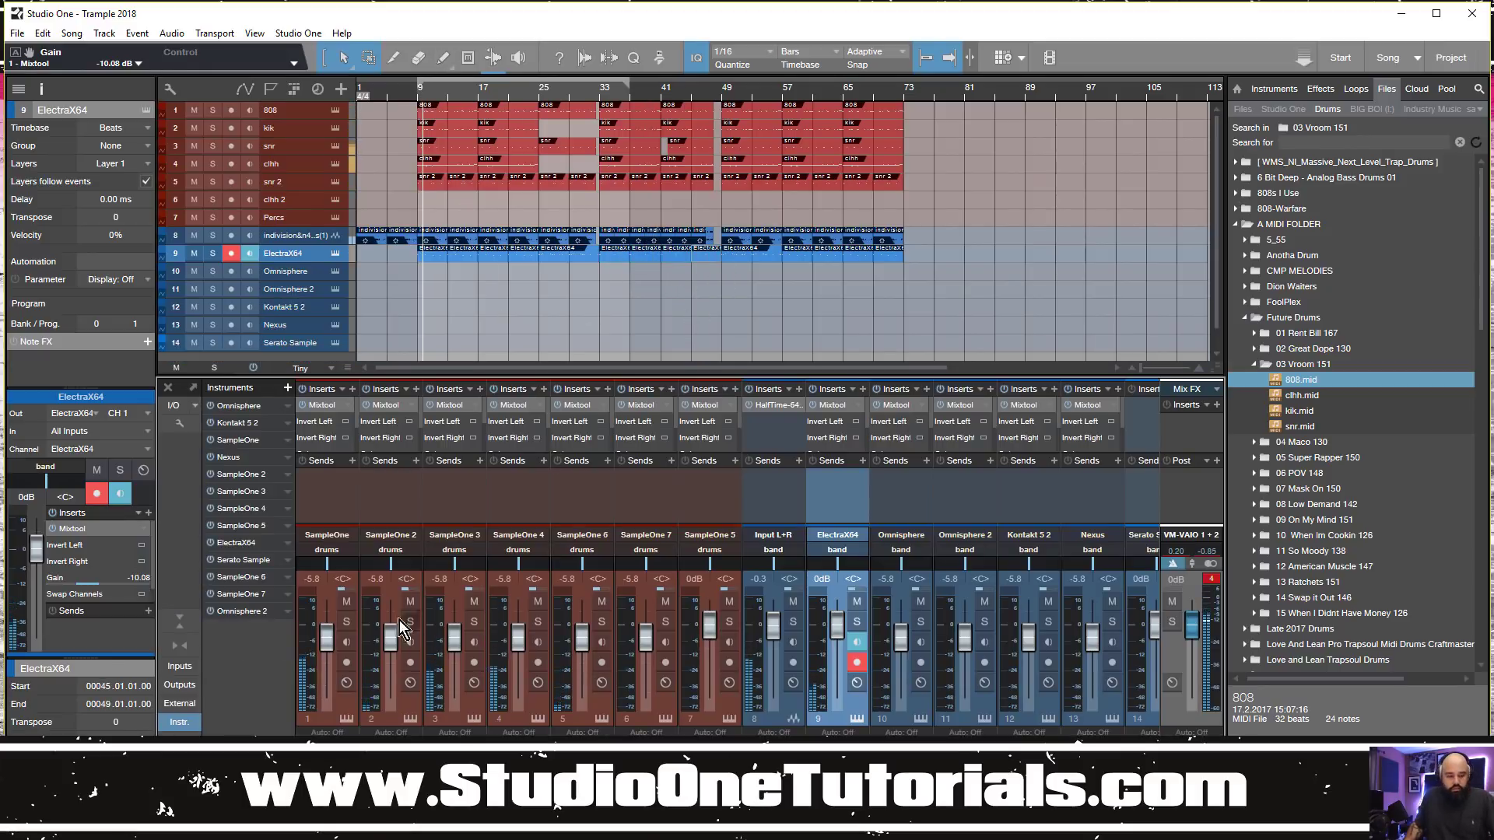
{"action": "left_click_drag", "start_coordinate": [391, 638], "coordinate": [388, 624]}
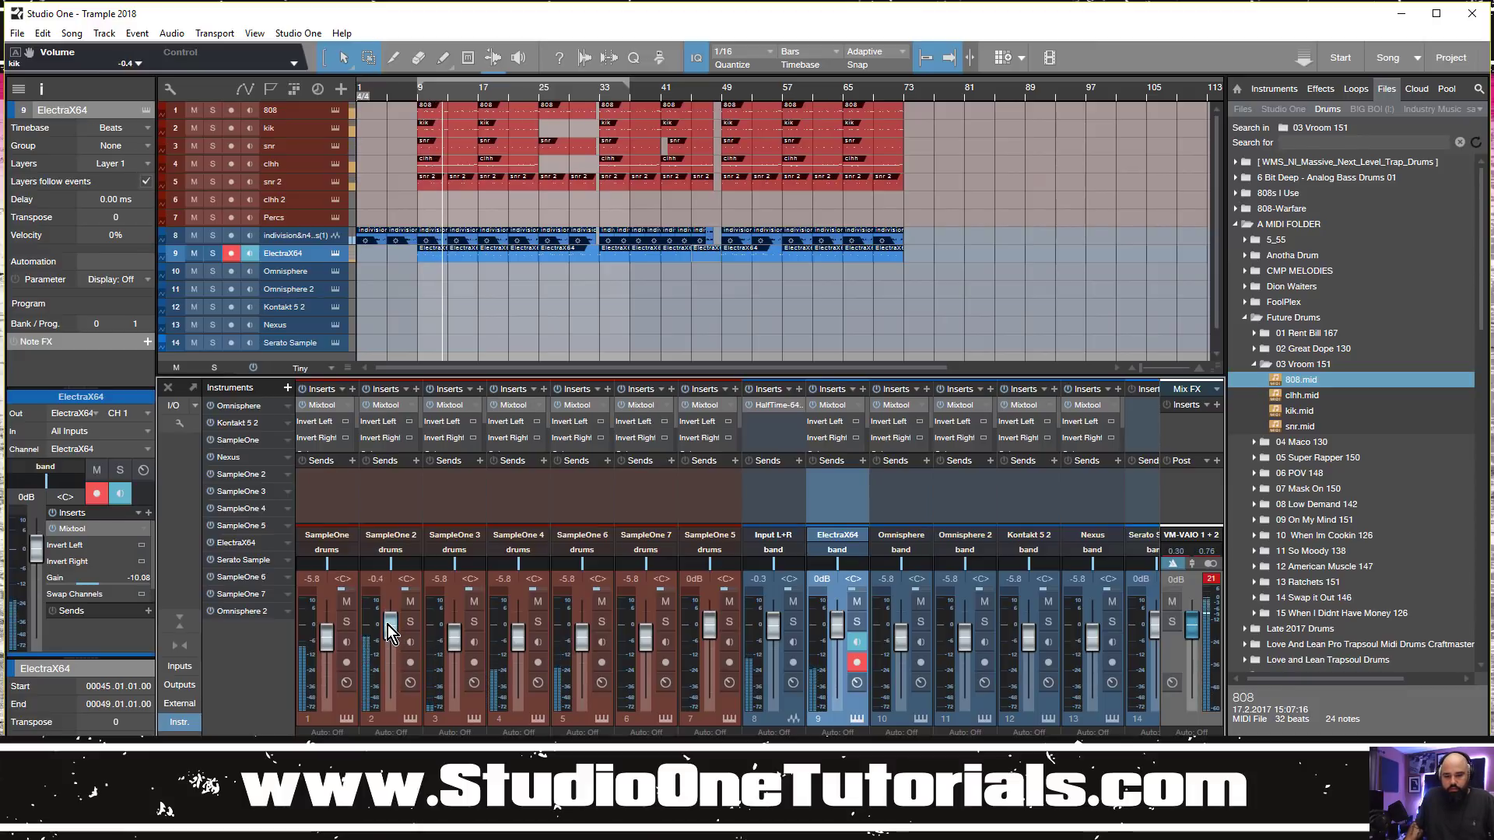
{"action": "left_click_drag", "start_coordinate": [327, 639], "coordinate": [326, 655]}
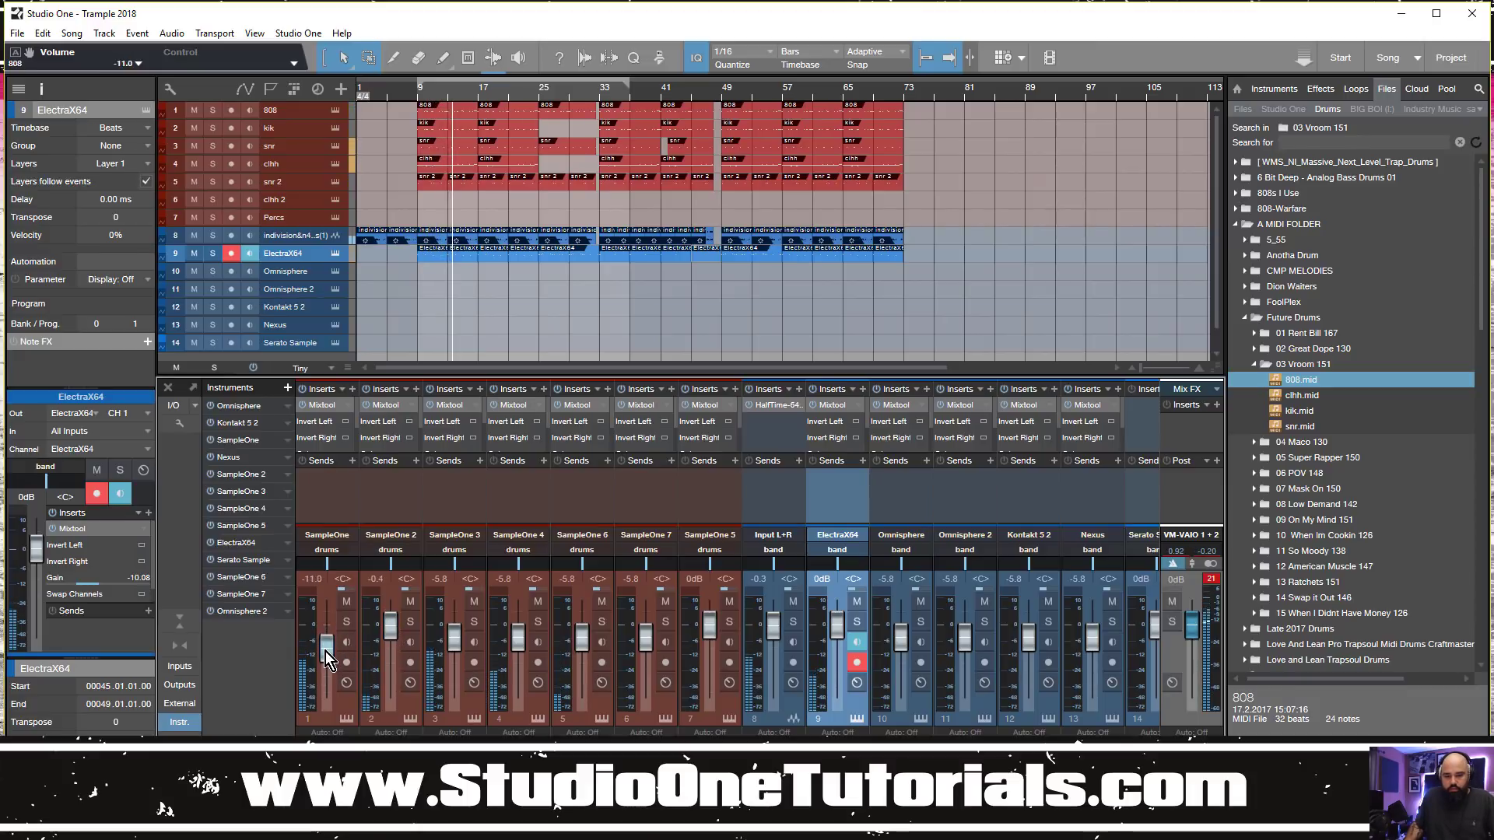
Lower the L2 limiter threshold on the MIXbus to -7.0 dB and reset the main output's clip indicator
{"action": "left_click", "coordinate": [1208, 580]}
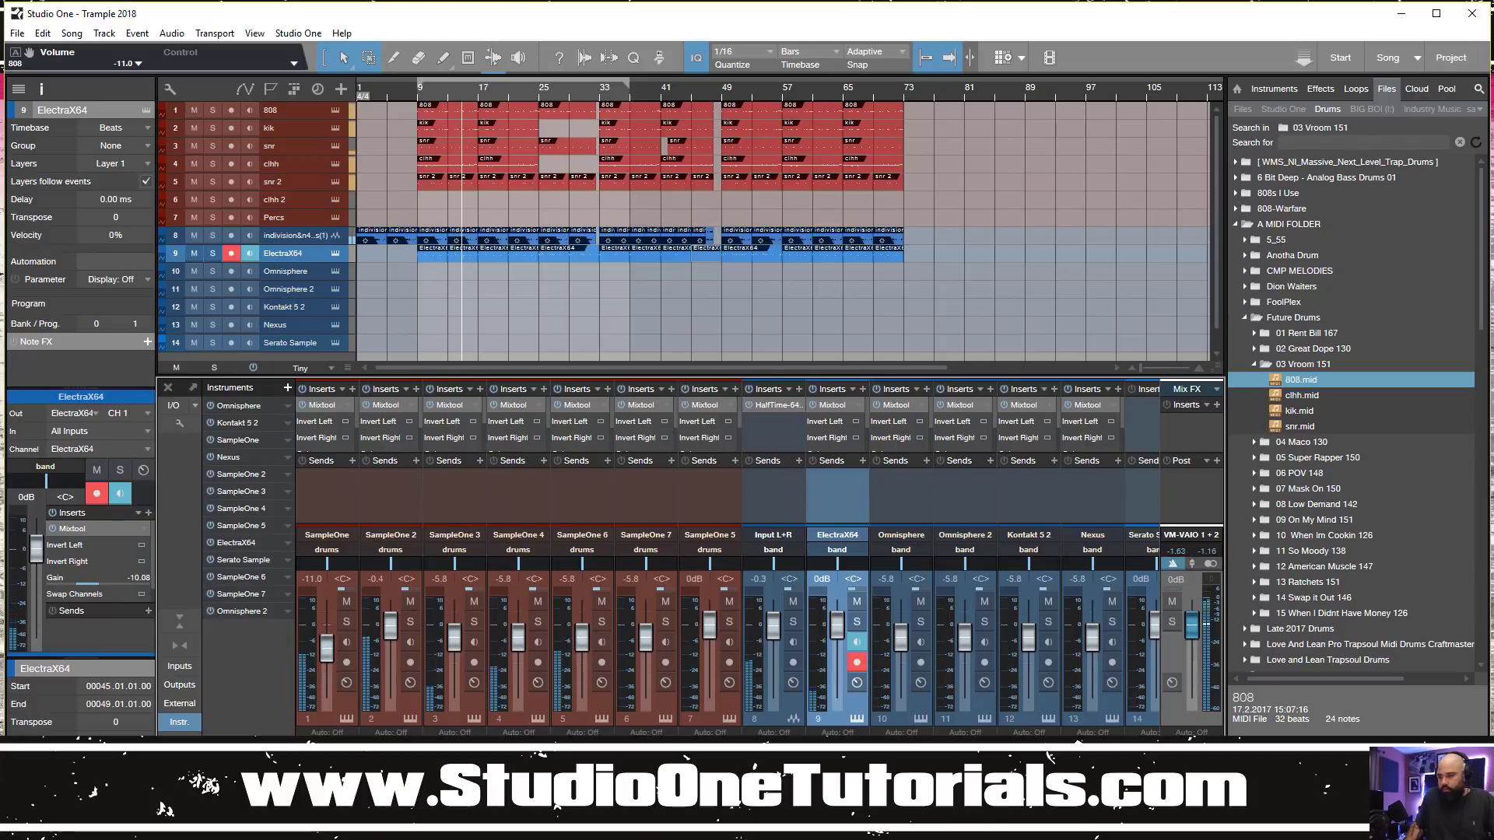
{"action": "scroll", "coordinate": [1174, 700], "scroll_direction": "right", "scroll_amount": 10}
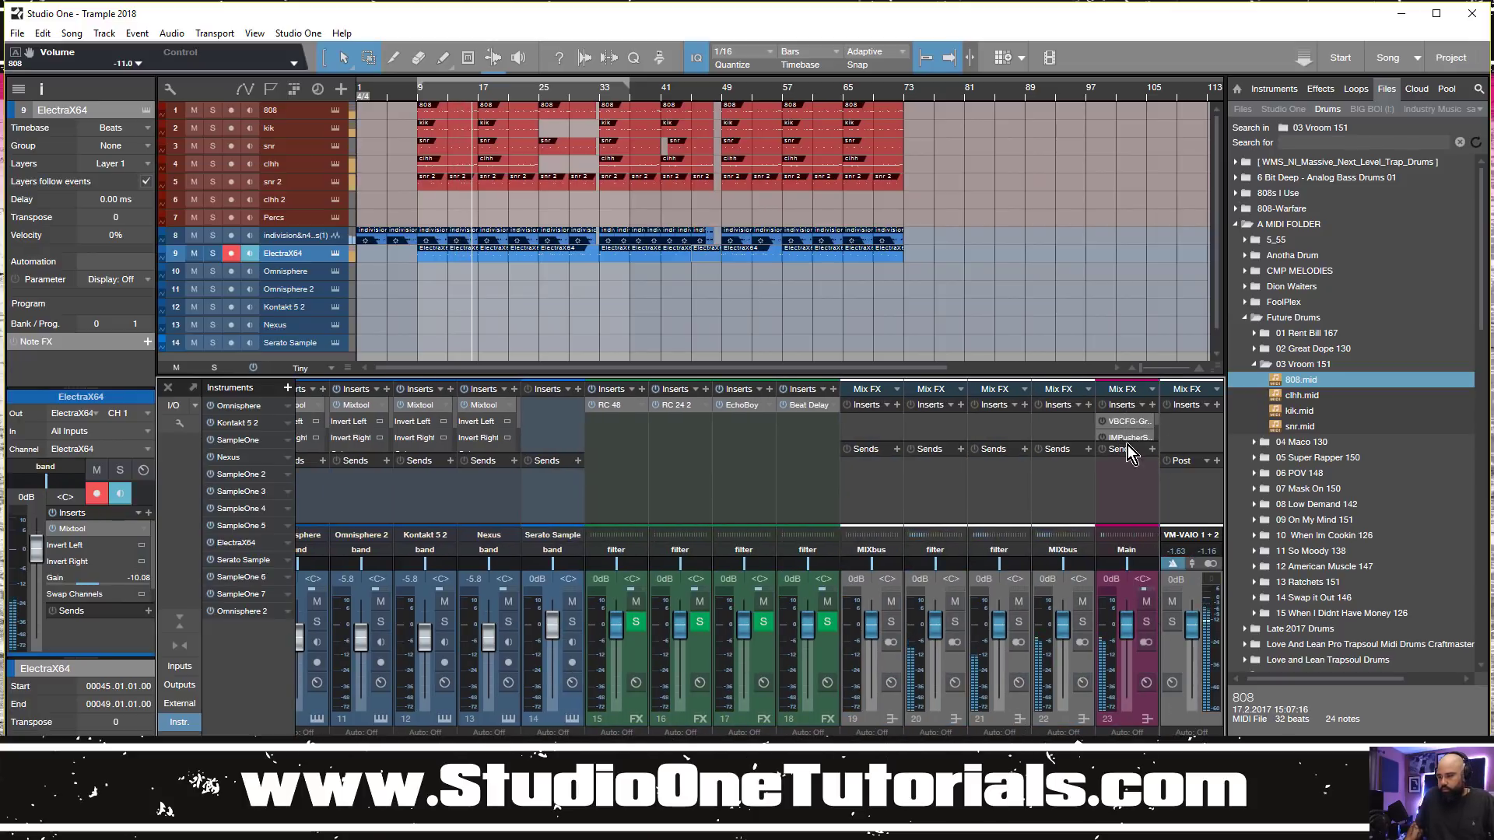
{"action": "left_click_drag", "start_coordinate": [1128, 443], "coordinate": [1124, 504]}
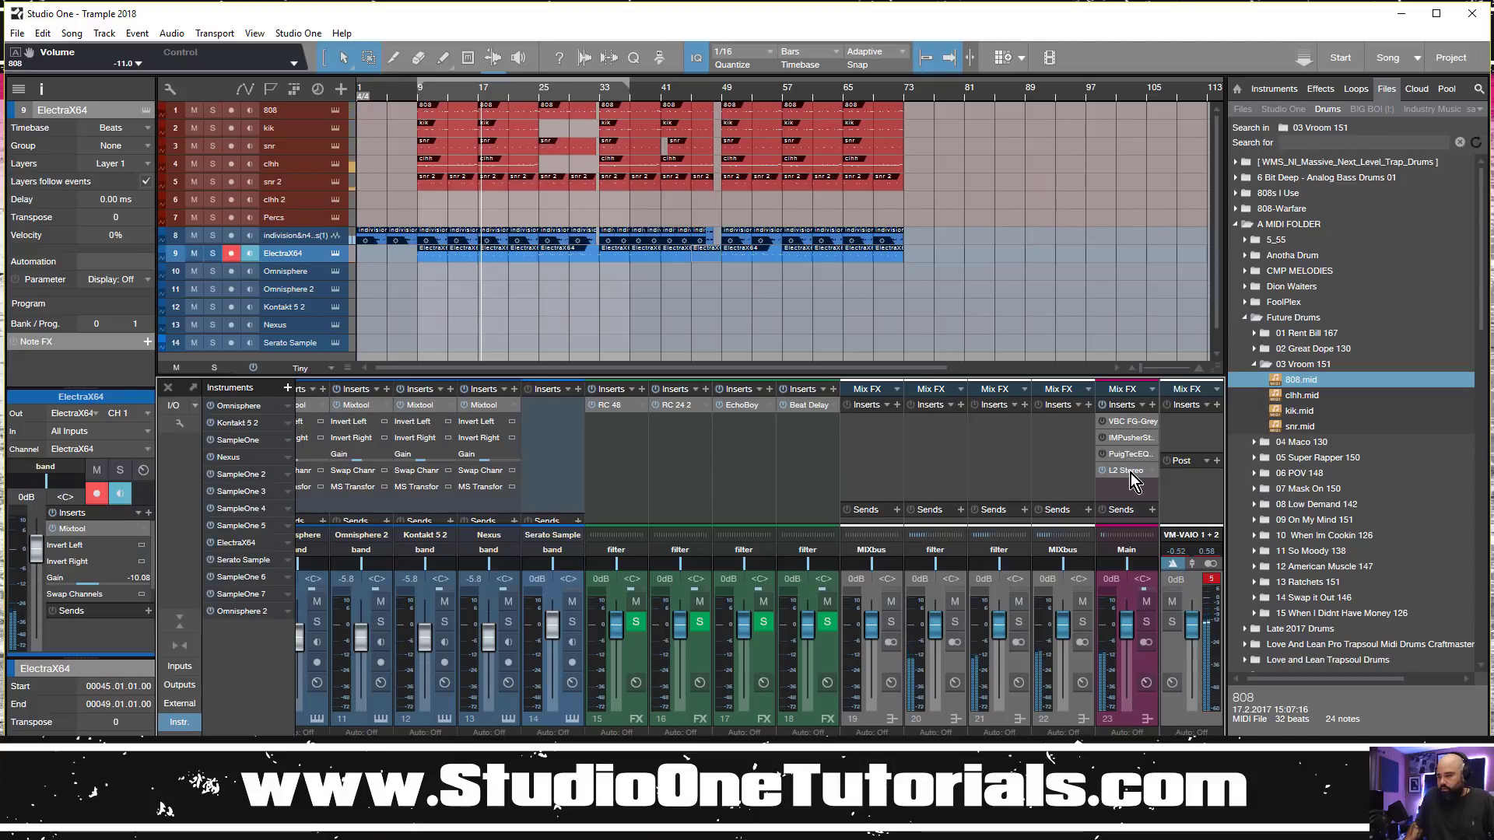
{"action": "left_click", "coordinate": [1126, 470]}
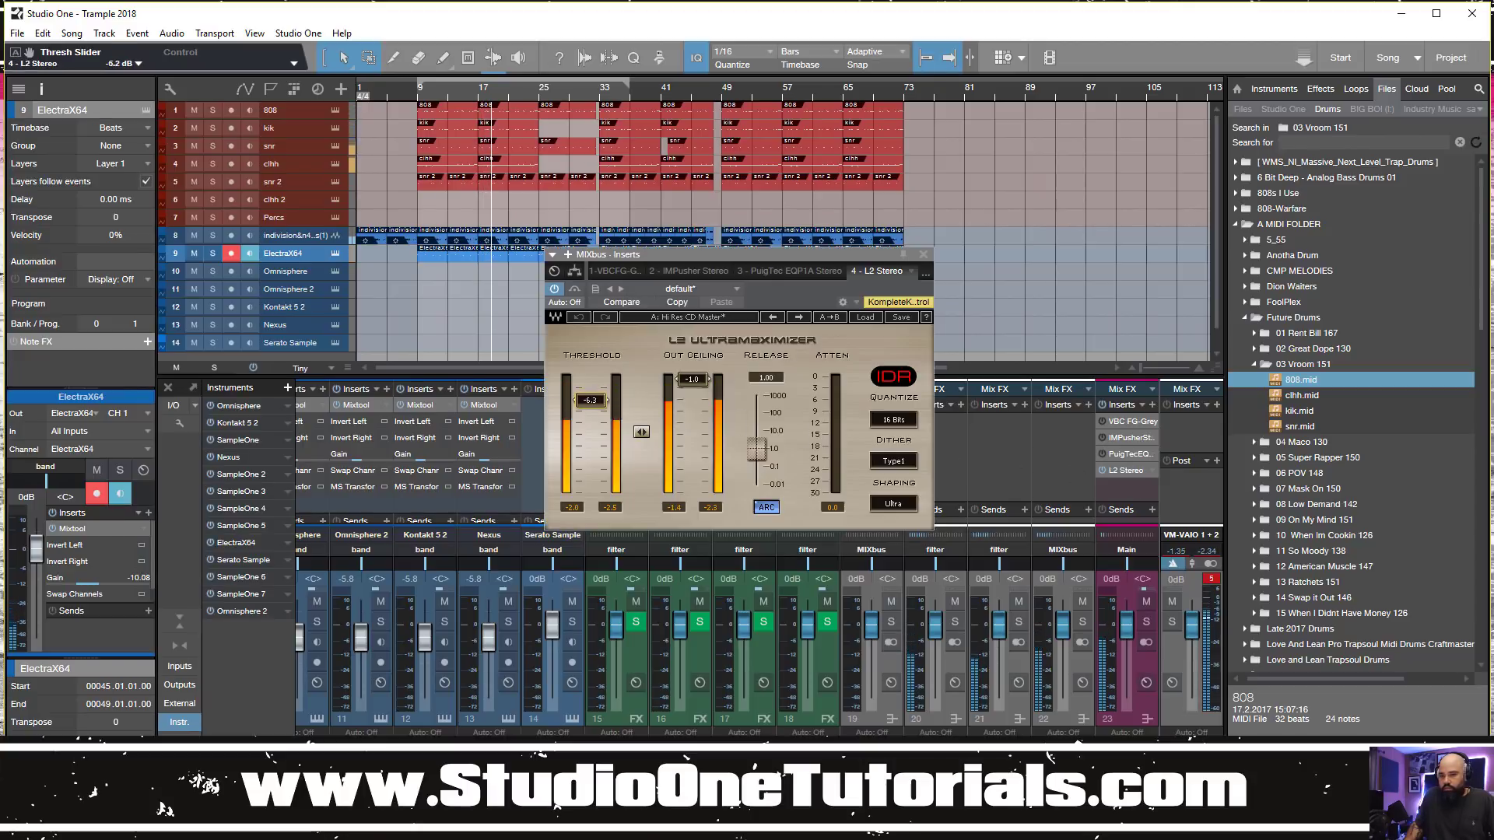
{"action": "left_click_drag", "start_coordinate": [590, 400], "coordinate": [590, 403]}
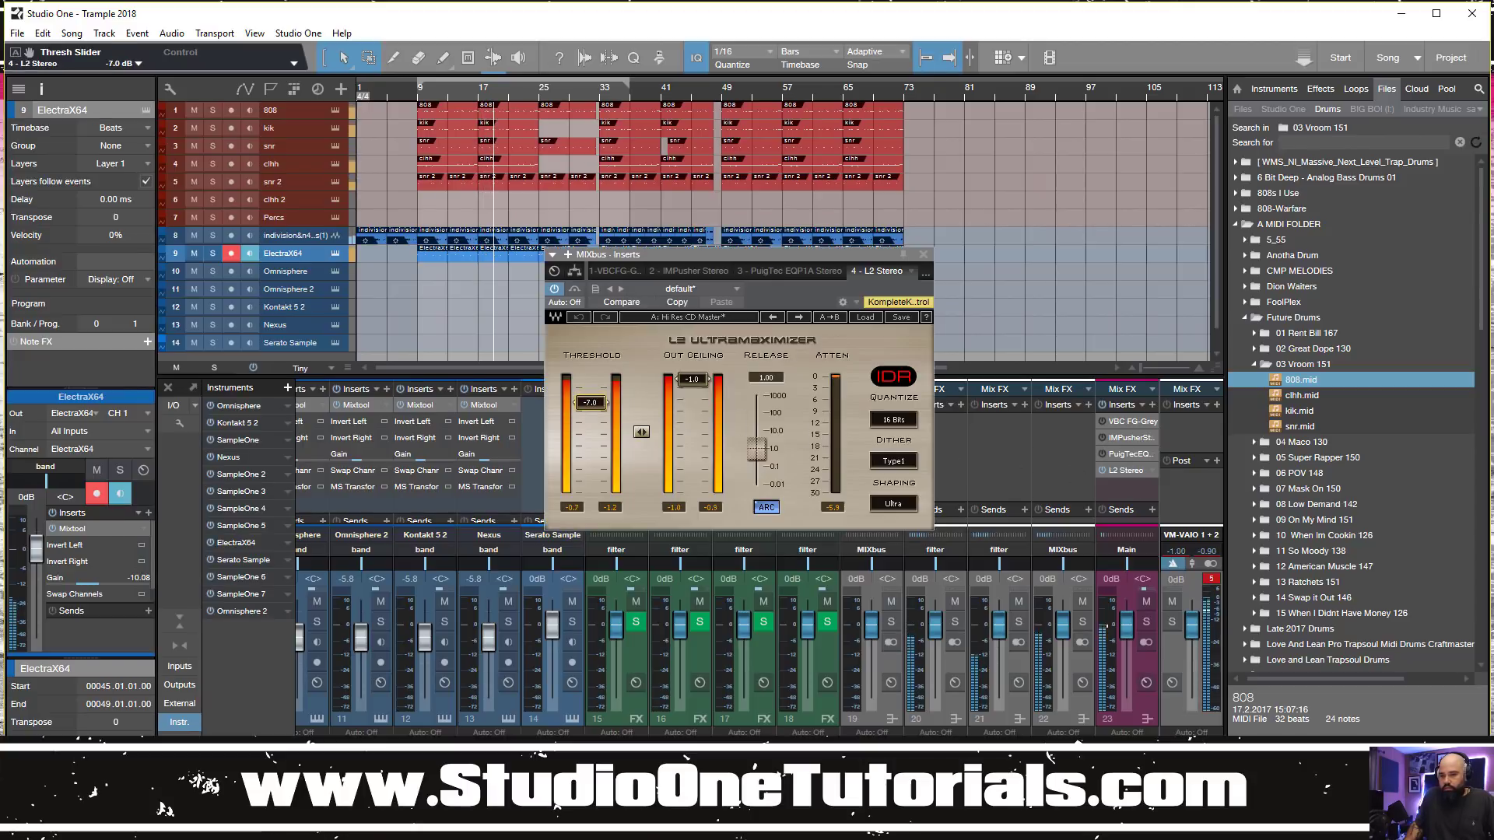
{"action": "left_click", "coordinate": [1211, 580]}
{"action": "left_click", "coordinate": [923, 254]}
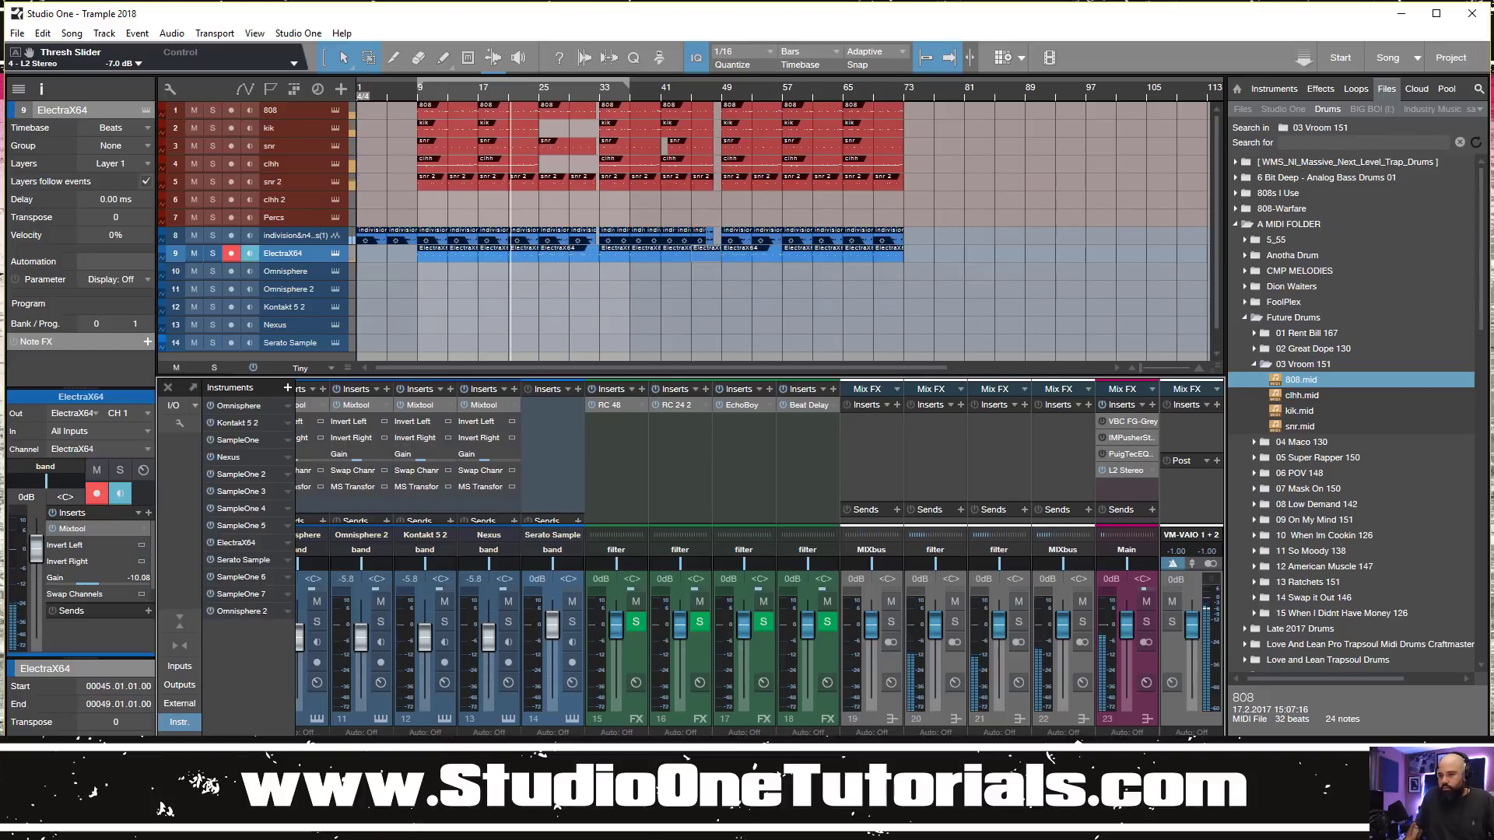
{"action": "left_click_drag", "start_coordinate": [708, 741], "coordinate": [326, 733]}
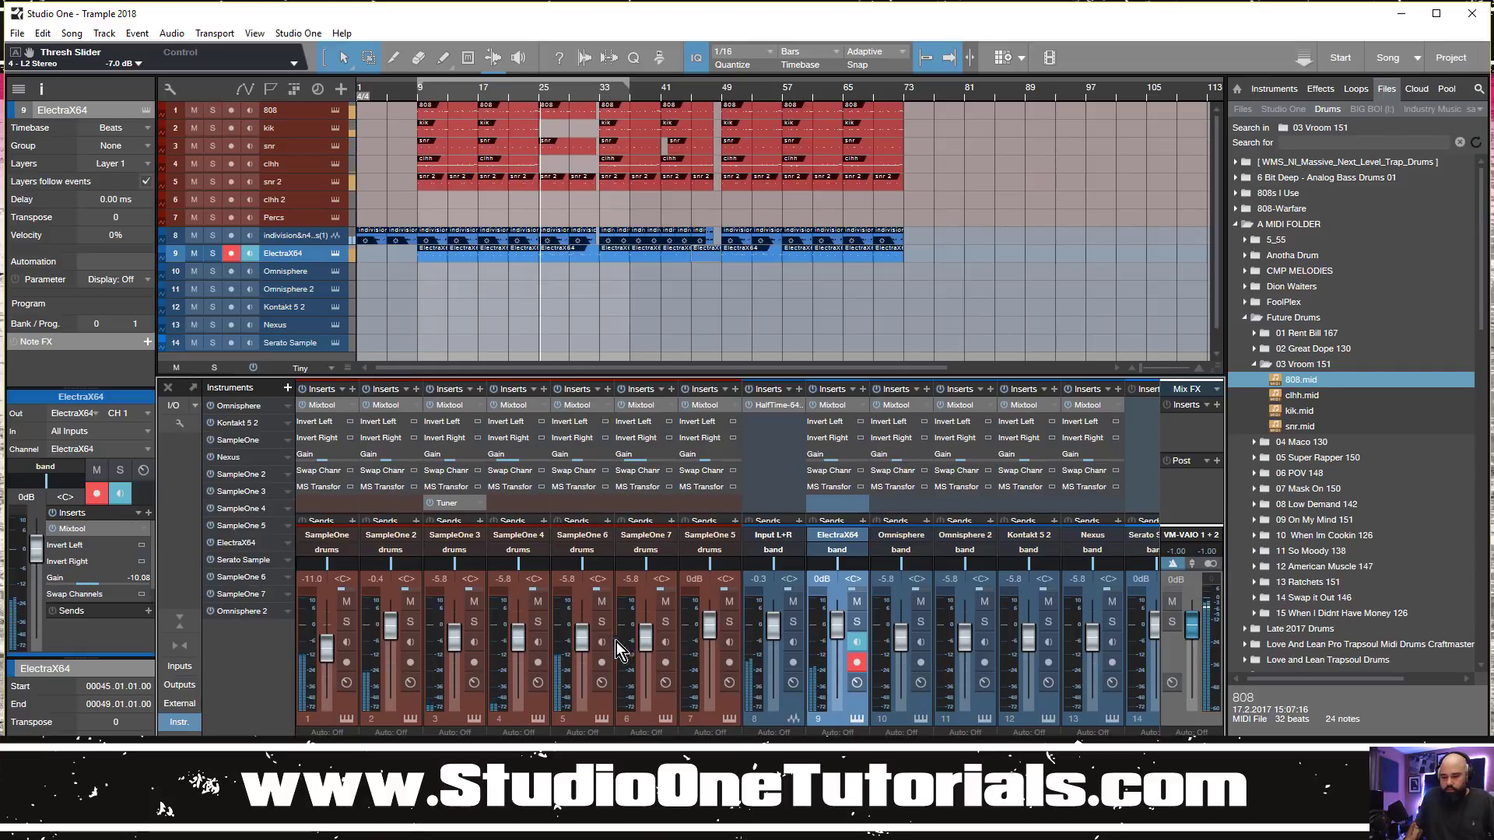
Lower the snr 2 channel to -9.1 dB and the sample loop channel to -2.5 dB
{"action": "left_click_drag", "start_coordinate": [573, 642], "coordinate": [579, 651]}
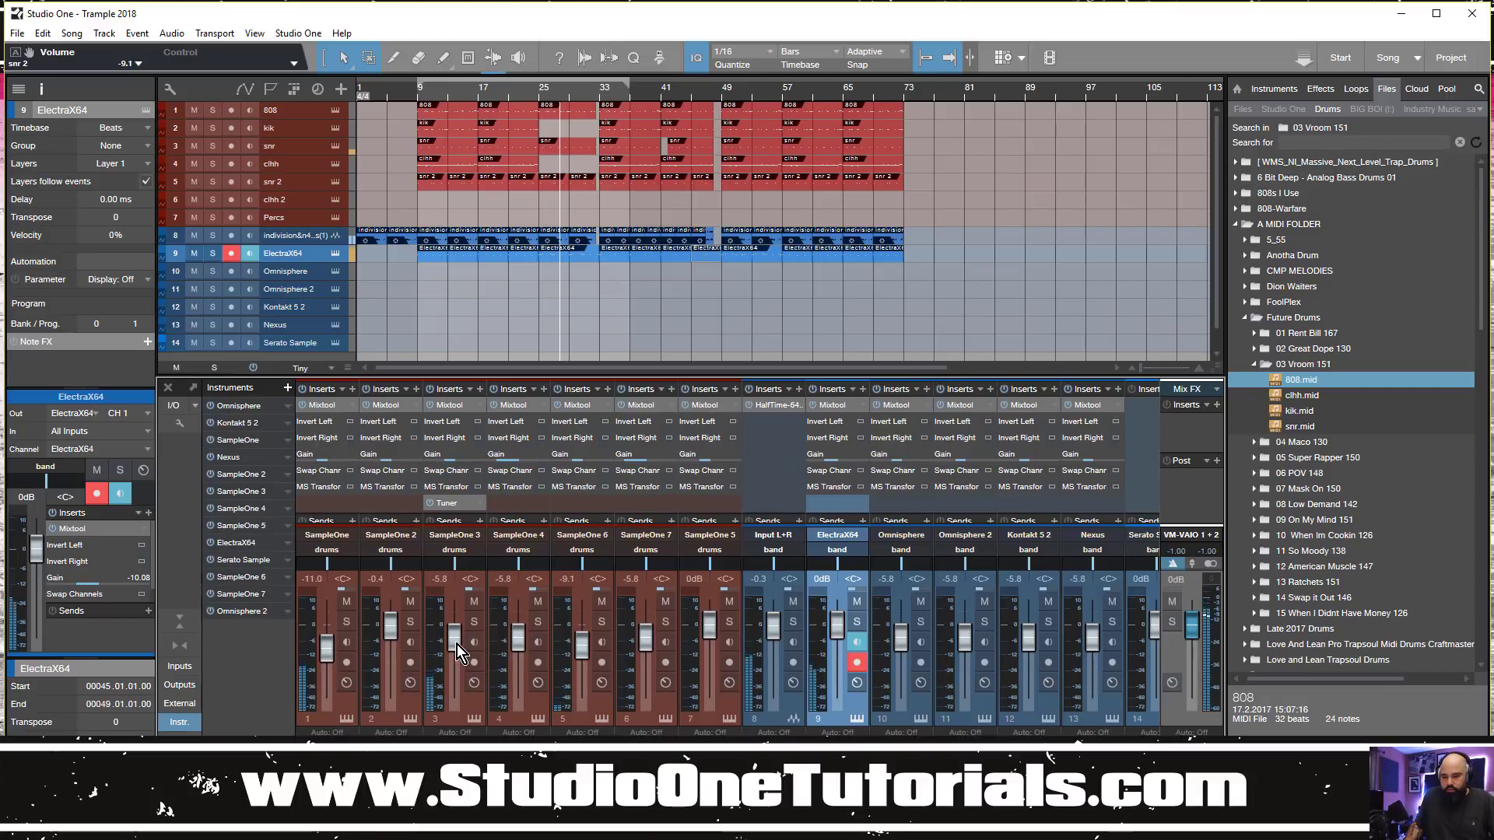
{"action": "left_click", "coordinate": [296, 235]}
{"action": "left_click_drag", "start_coordinate": [773, 654], "coordinate": [774, 661]}
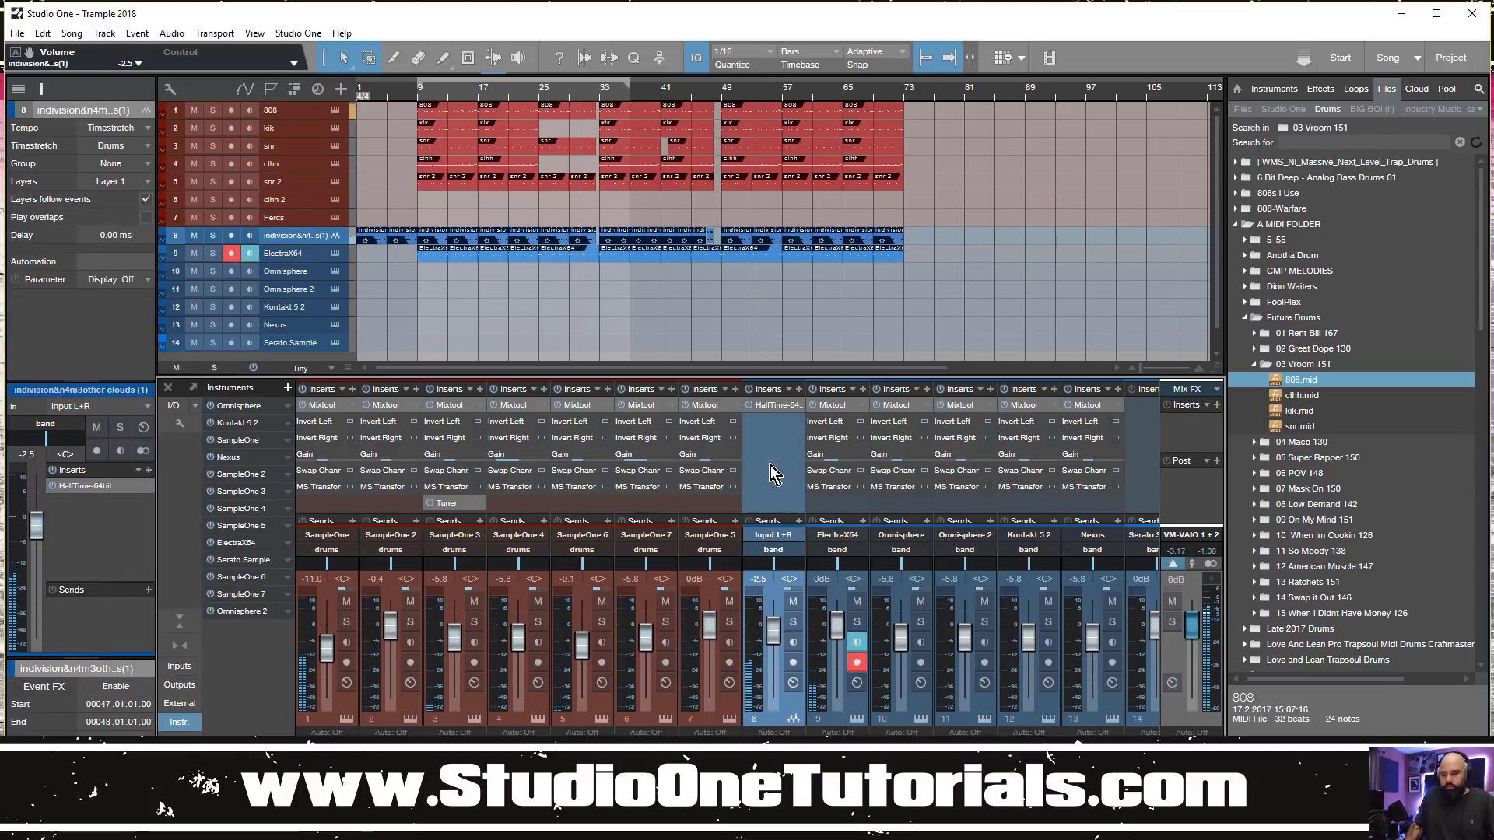
Add a Pro EQ after HalfTime on the sample loop channel with a 343 Hz low cut and a 3.76 dB MF boost at 2.82 kHz
{"action": "left_click", "coordinate": [799, 389]}
{"action": "scroll", "coordinate": [872, 685], "scroll_direction": "down", "scroll_amount": 9}
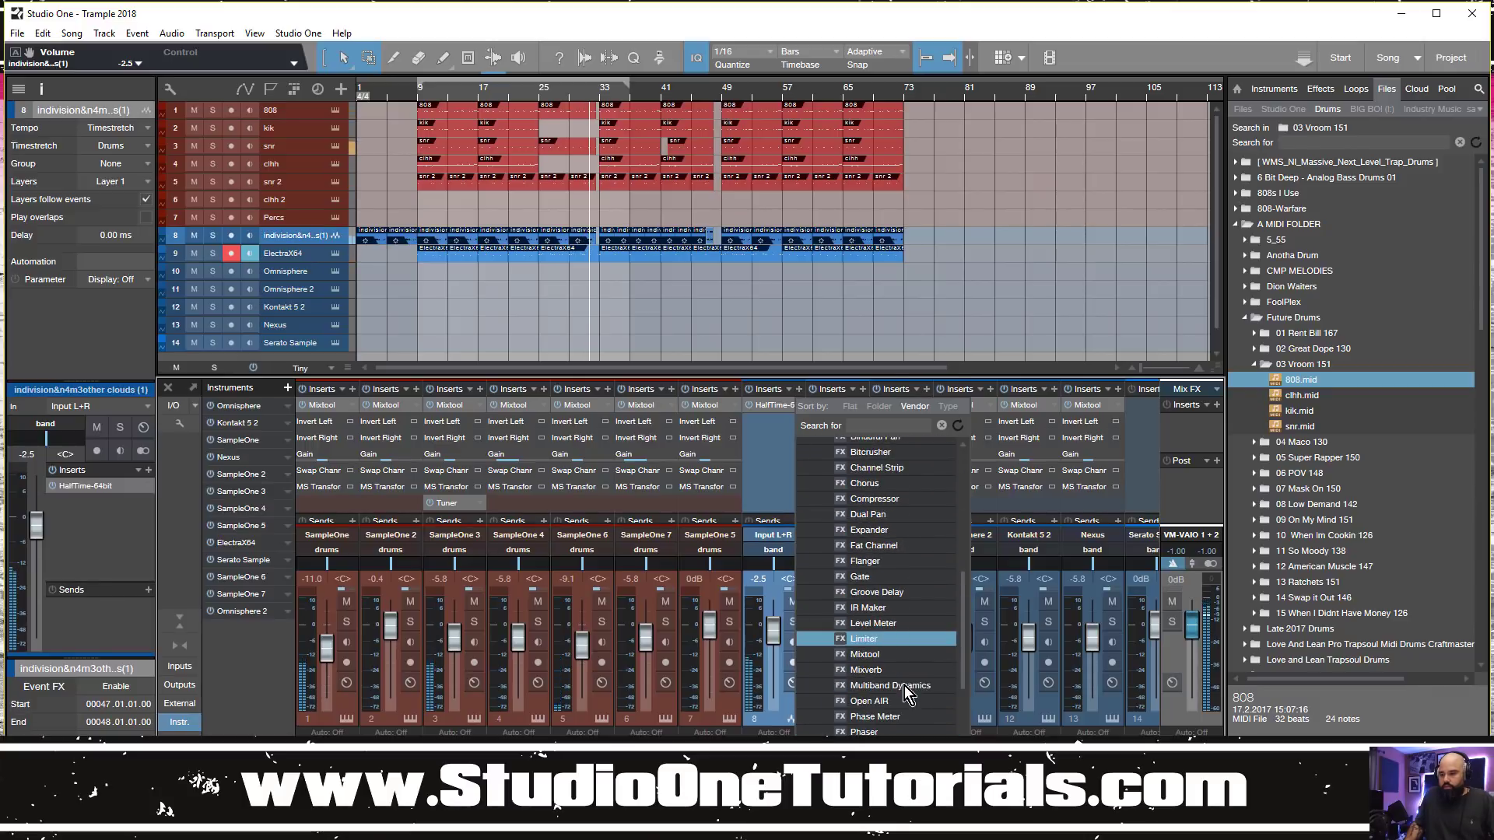
{"action": "left_click", "coordinate": [895, 732]}
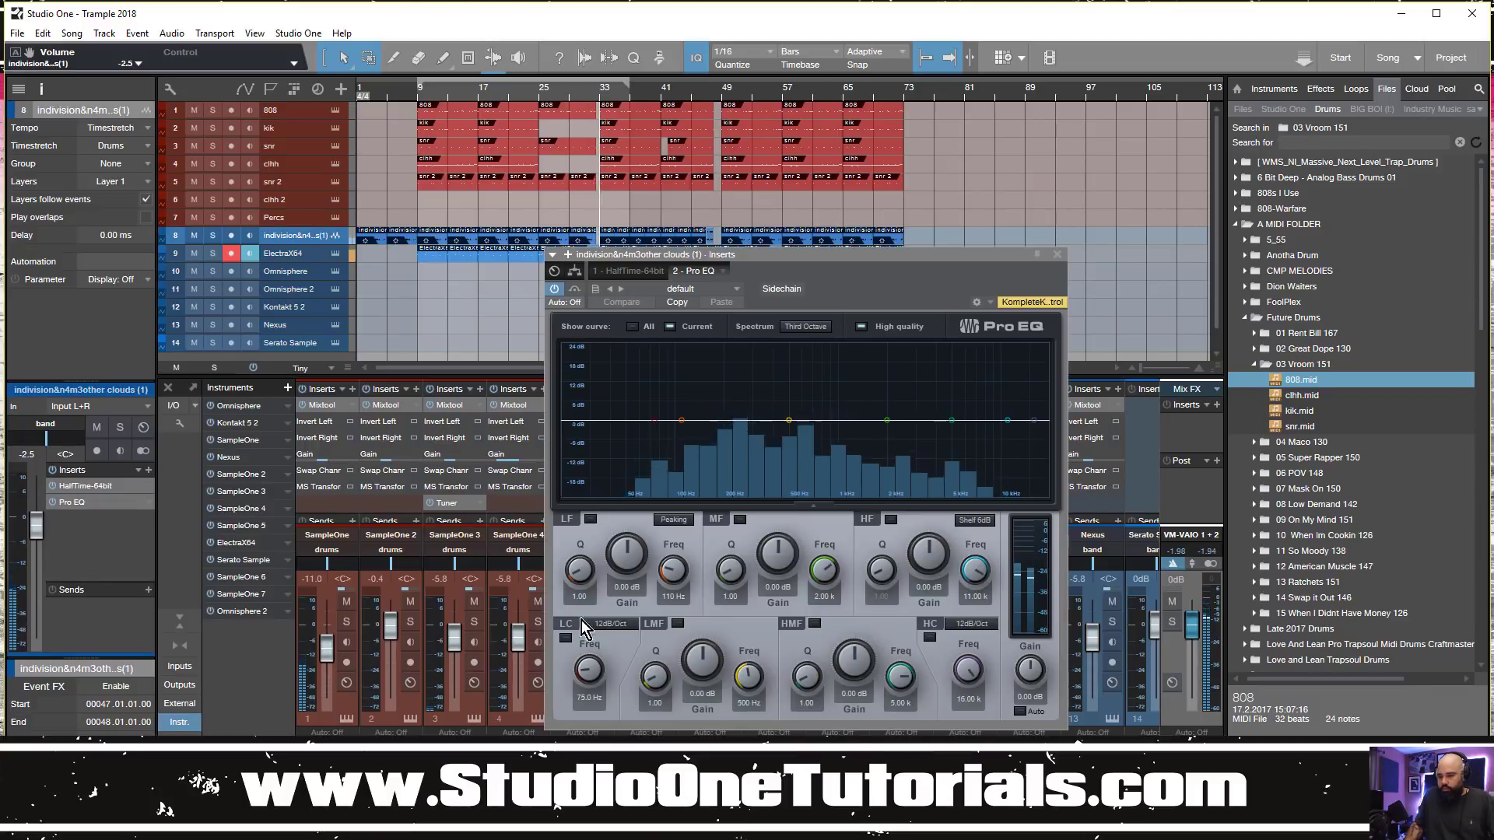
{"action": "left_click", "coordinate": [566, 638]}
{"action": "left_click_drag", "start_coordinate": [593, 671], "coordinate": [584, 620]}
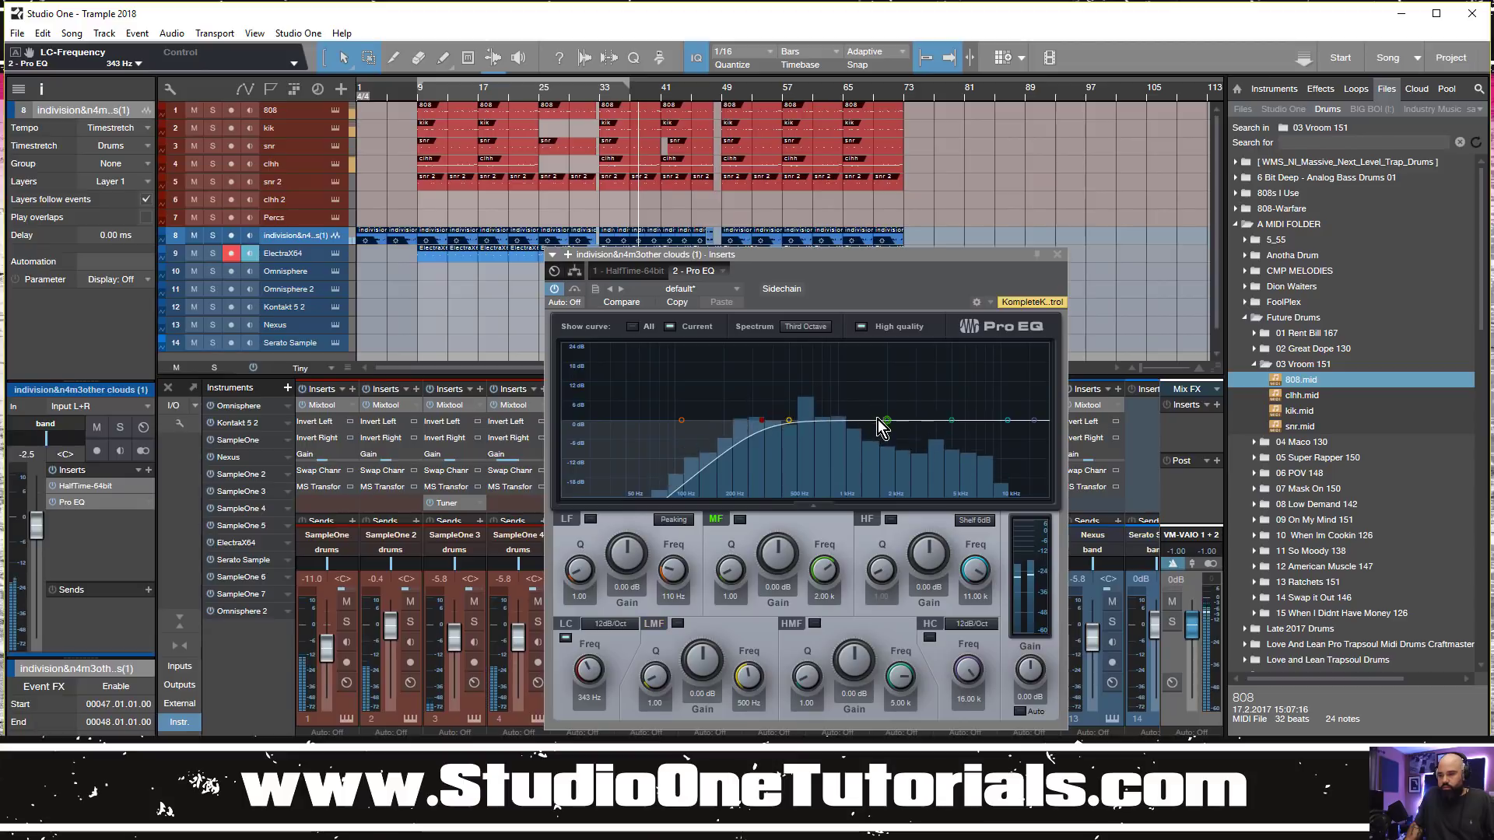
{"action": "mouse_move", "coordinate": [887, 421]}
{"action": "left_mouse_down"}
{"action": "mouse_move", "coordinate": [910, 424]}
{"action": "mouse_move", "coordinate": [912, 410]}
{"action": "left_mouse_up"}
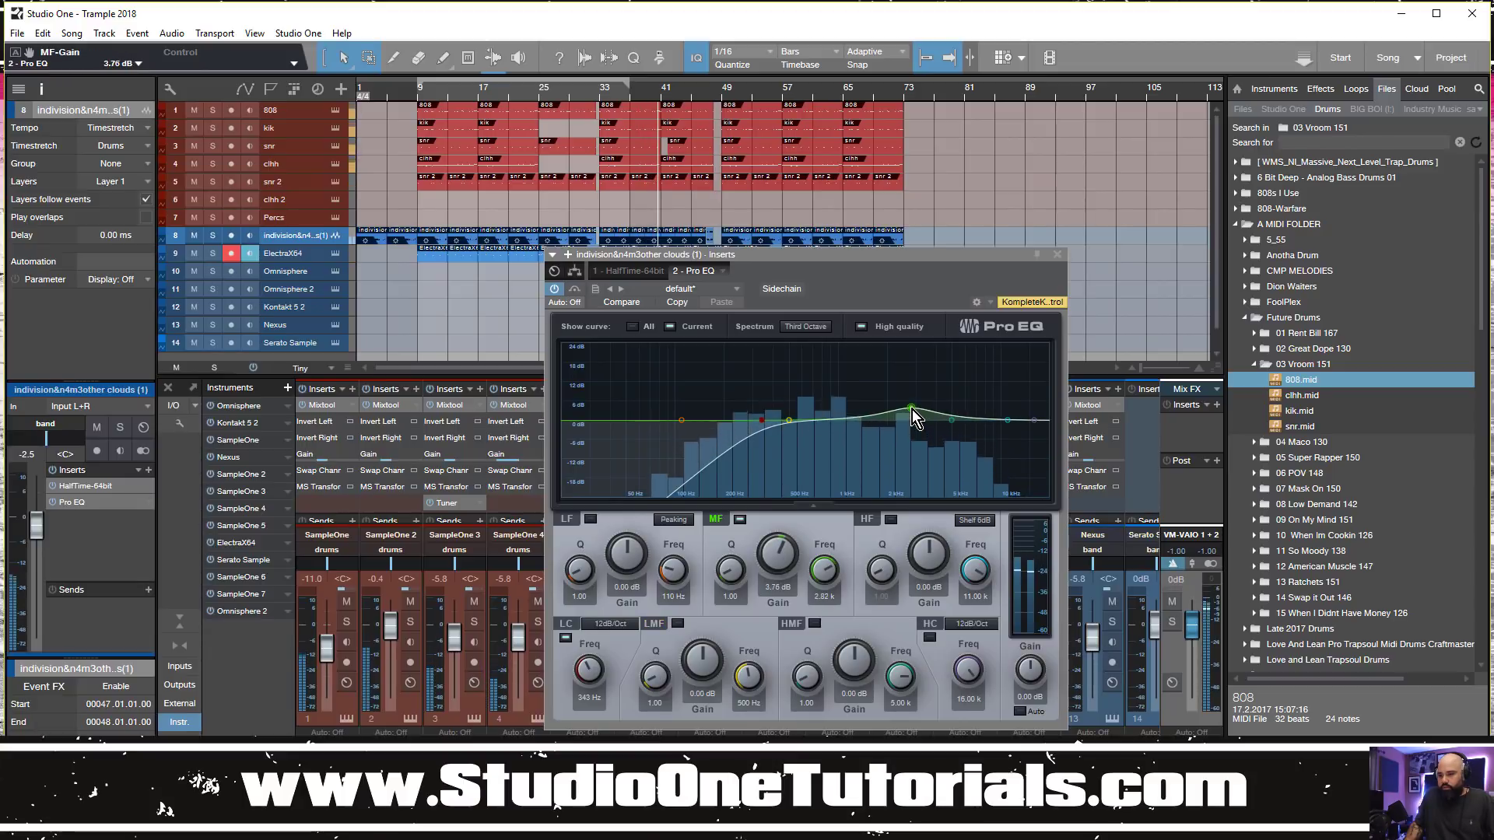
{"action": "left_click", "coordinate": [1058, 255]}
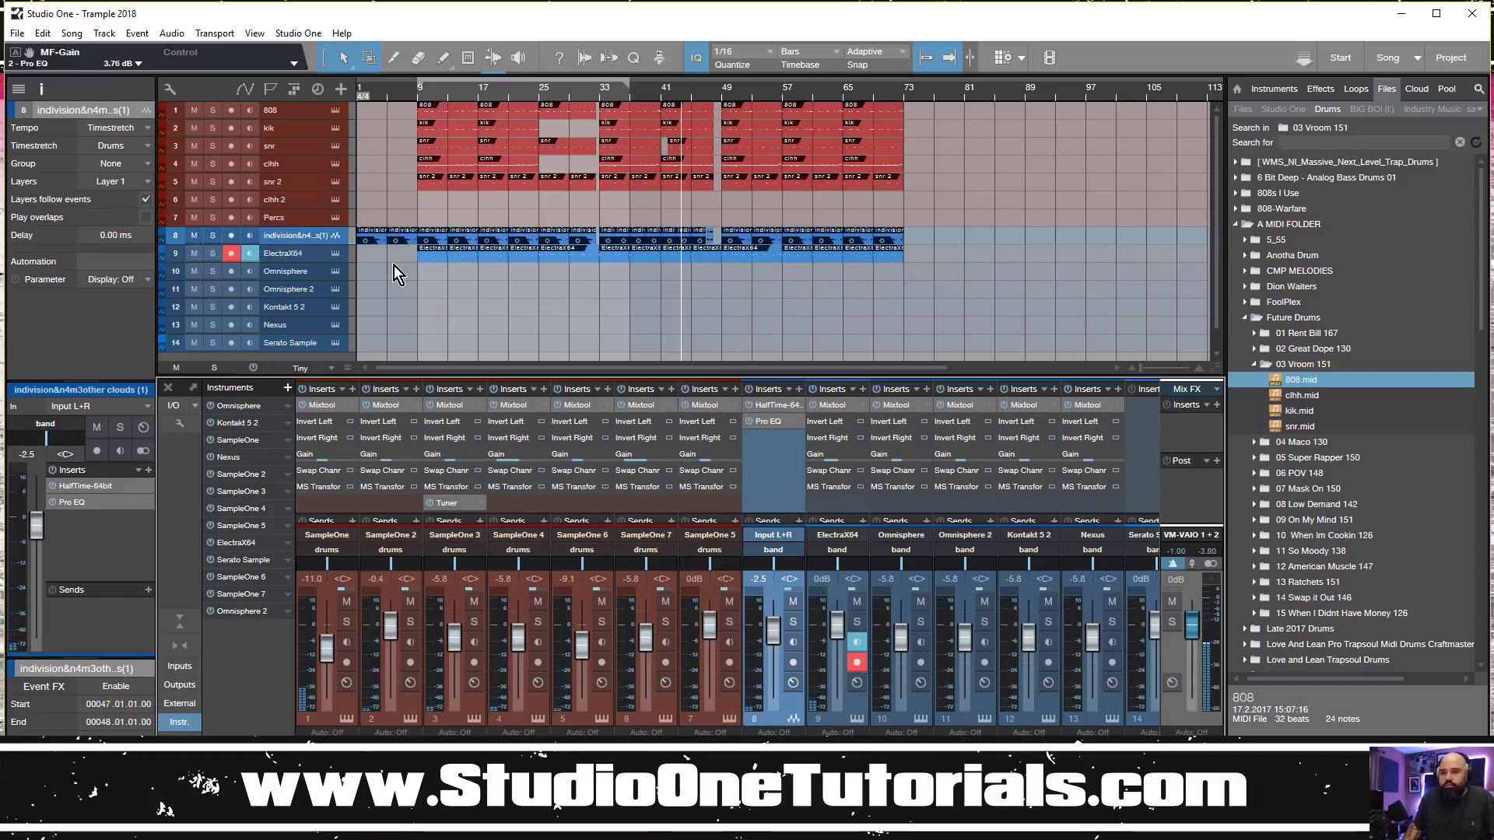
Remove the unused tracks 10–14, Omnisphere through Serato Sample, together with their instruments
{"action": "left_click", "coordinate": [327, 274]}
{"action": "left_click", "coordinate": [310, 347]}
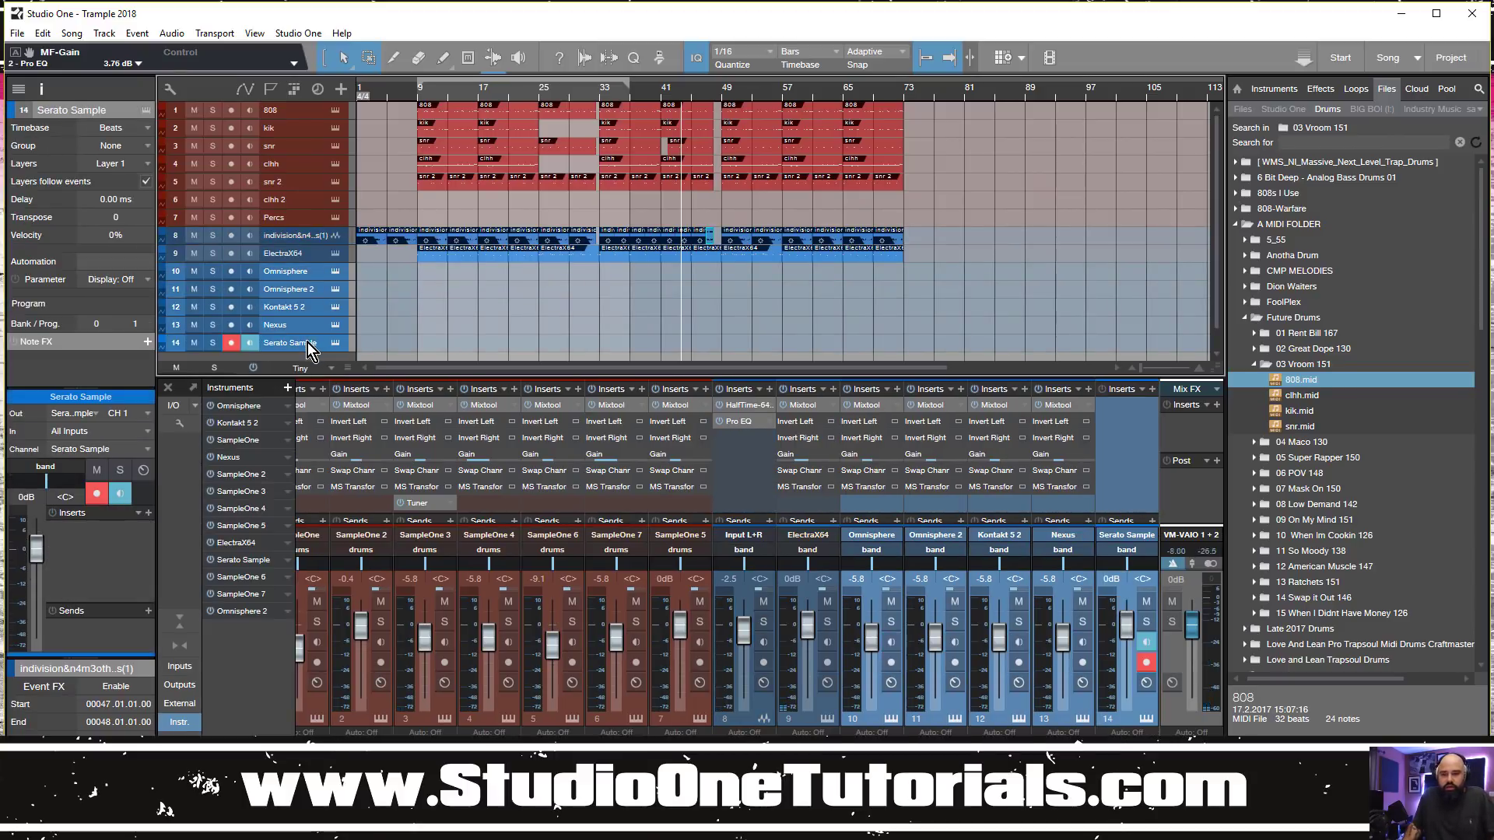
{"action": "right_click", "coordinate": [310, 347]}
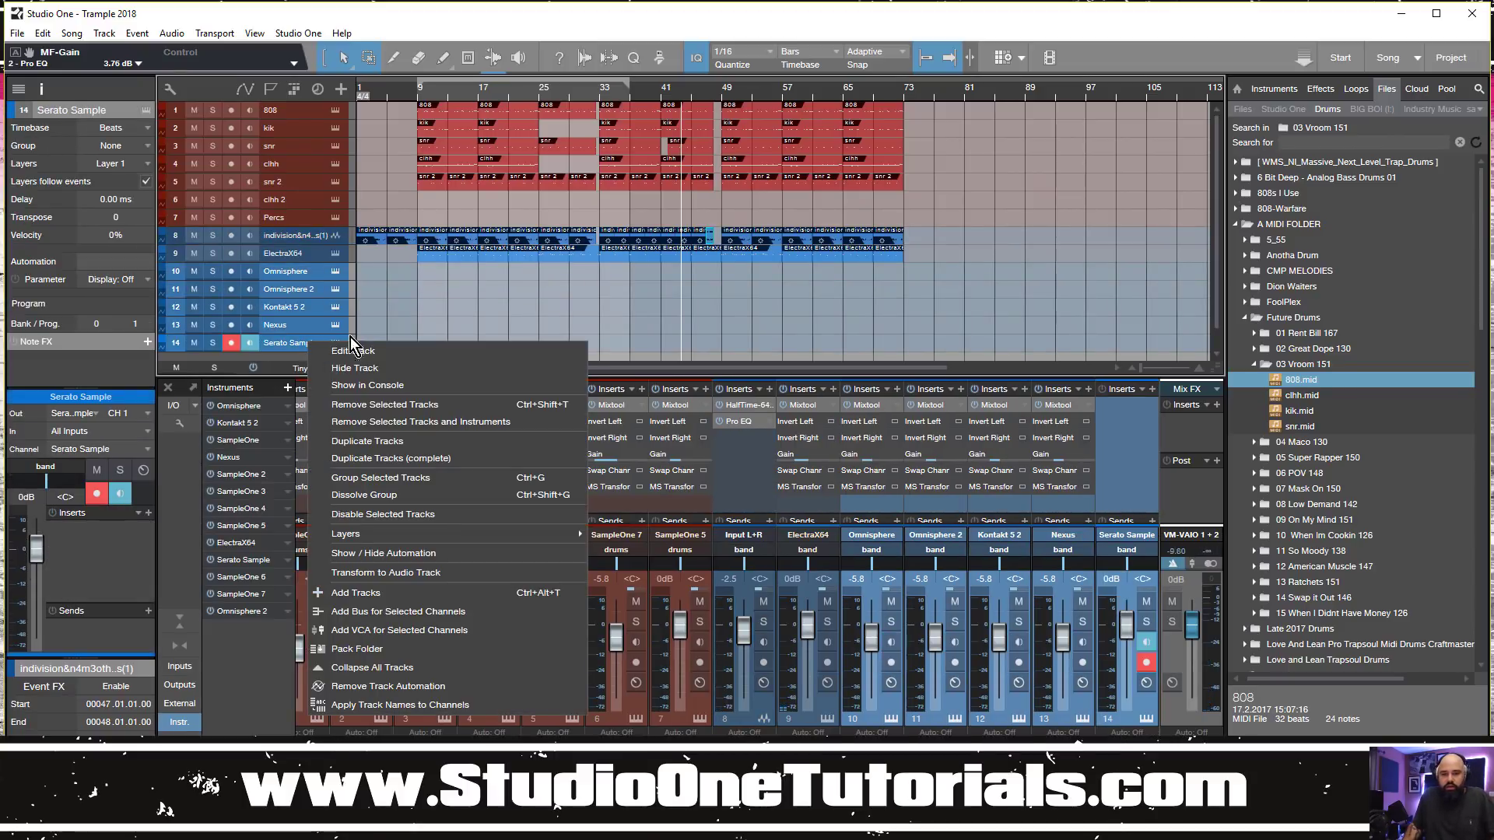
{"action": "left_click", "coordinate": [488, 419]}
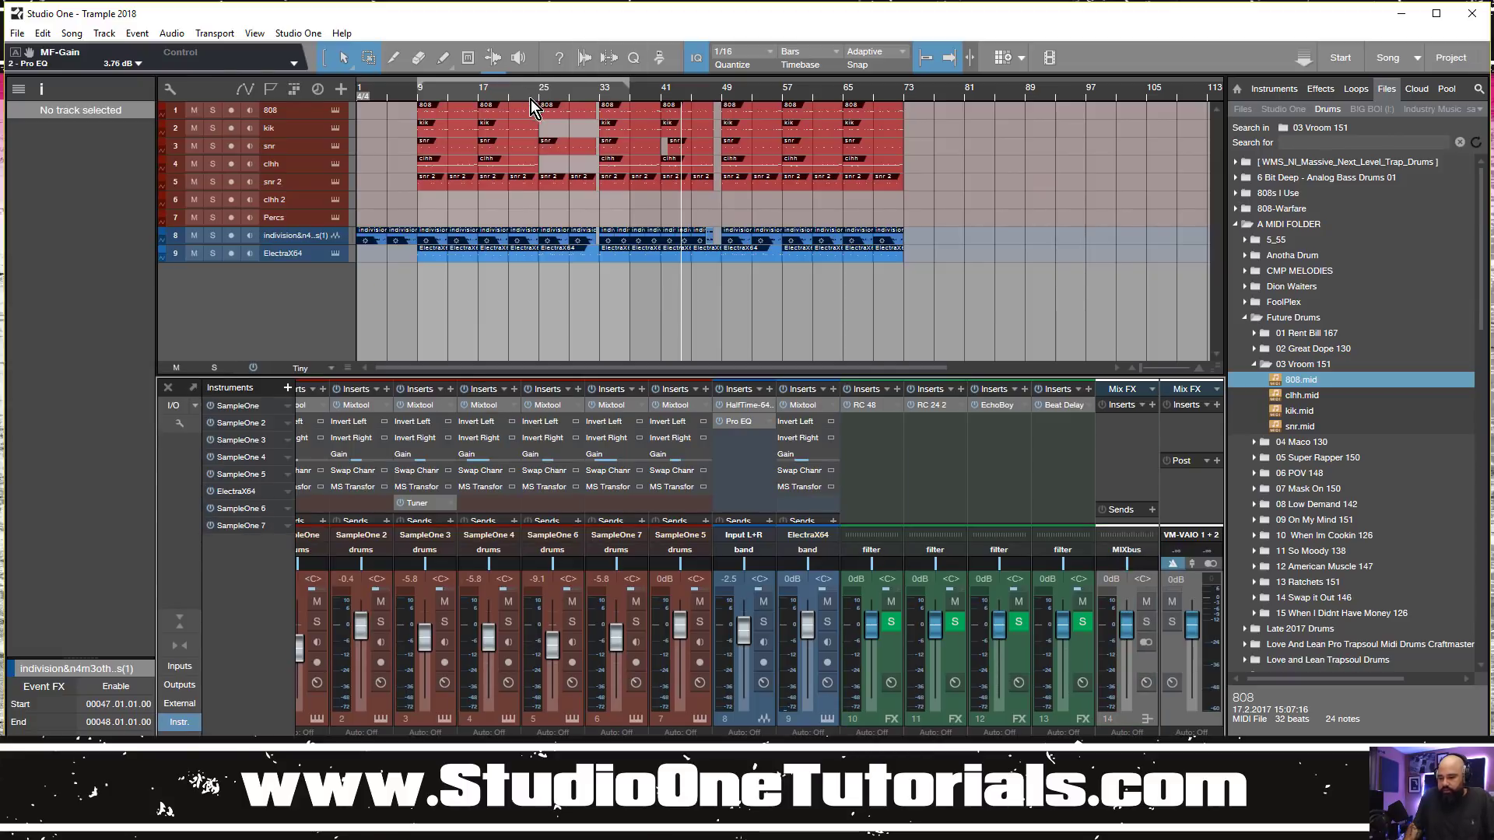
Insert Sugar Bytes Looperator on the band bus and move its window so the whole pattern grid is visible
{"action": "scroll", "coordinate": [968, 417], "scroll_direction": "right", "scroll_amount": 4}
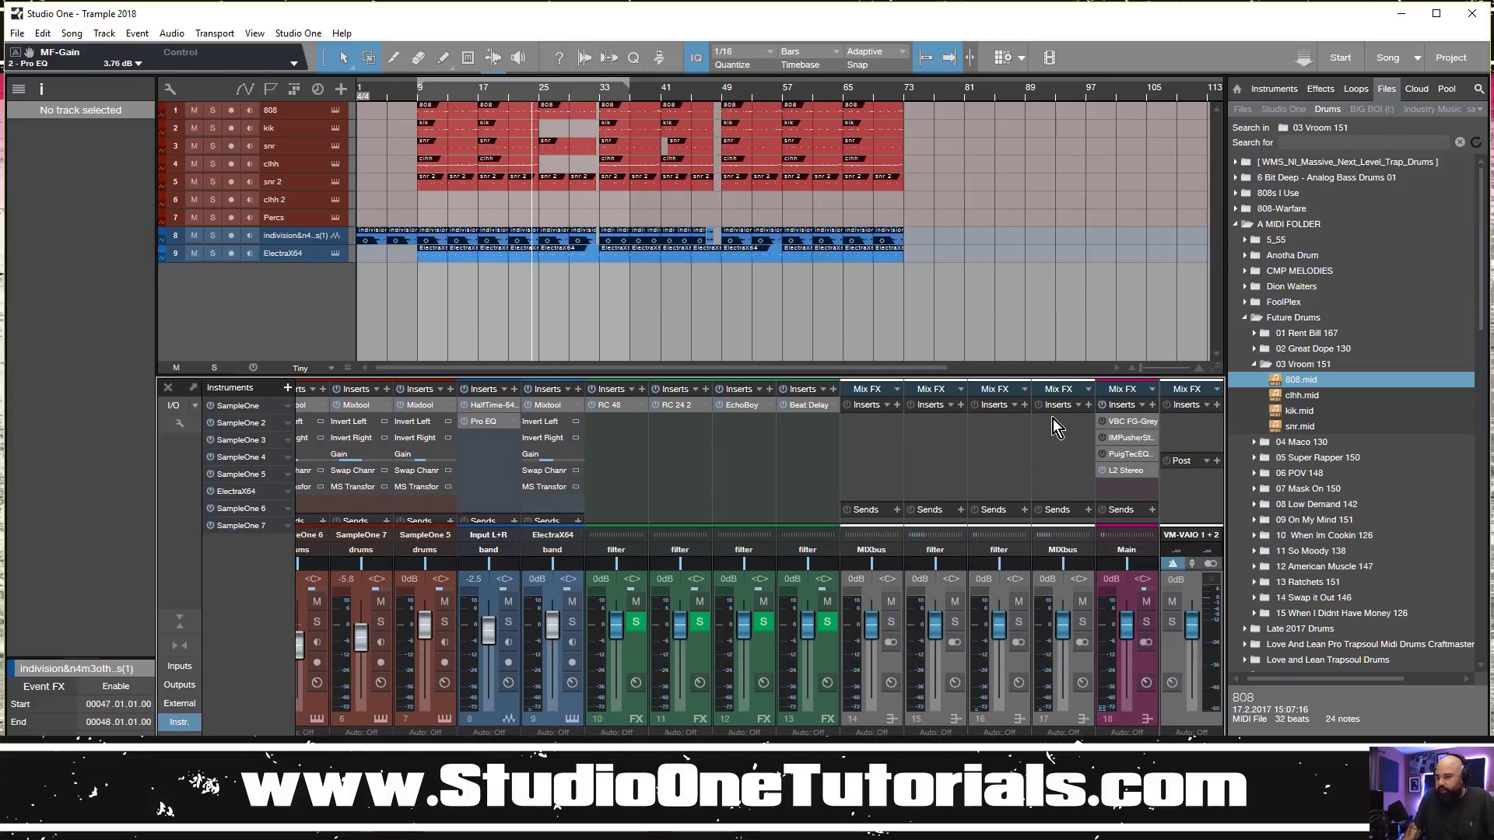
{"action": "left_click", "coordinate": [1024, 405]}
{"action": "scroll", "coordinate": [1076, 652], "scroll_direction": "down", "scroll_amount": 3}
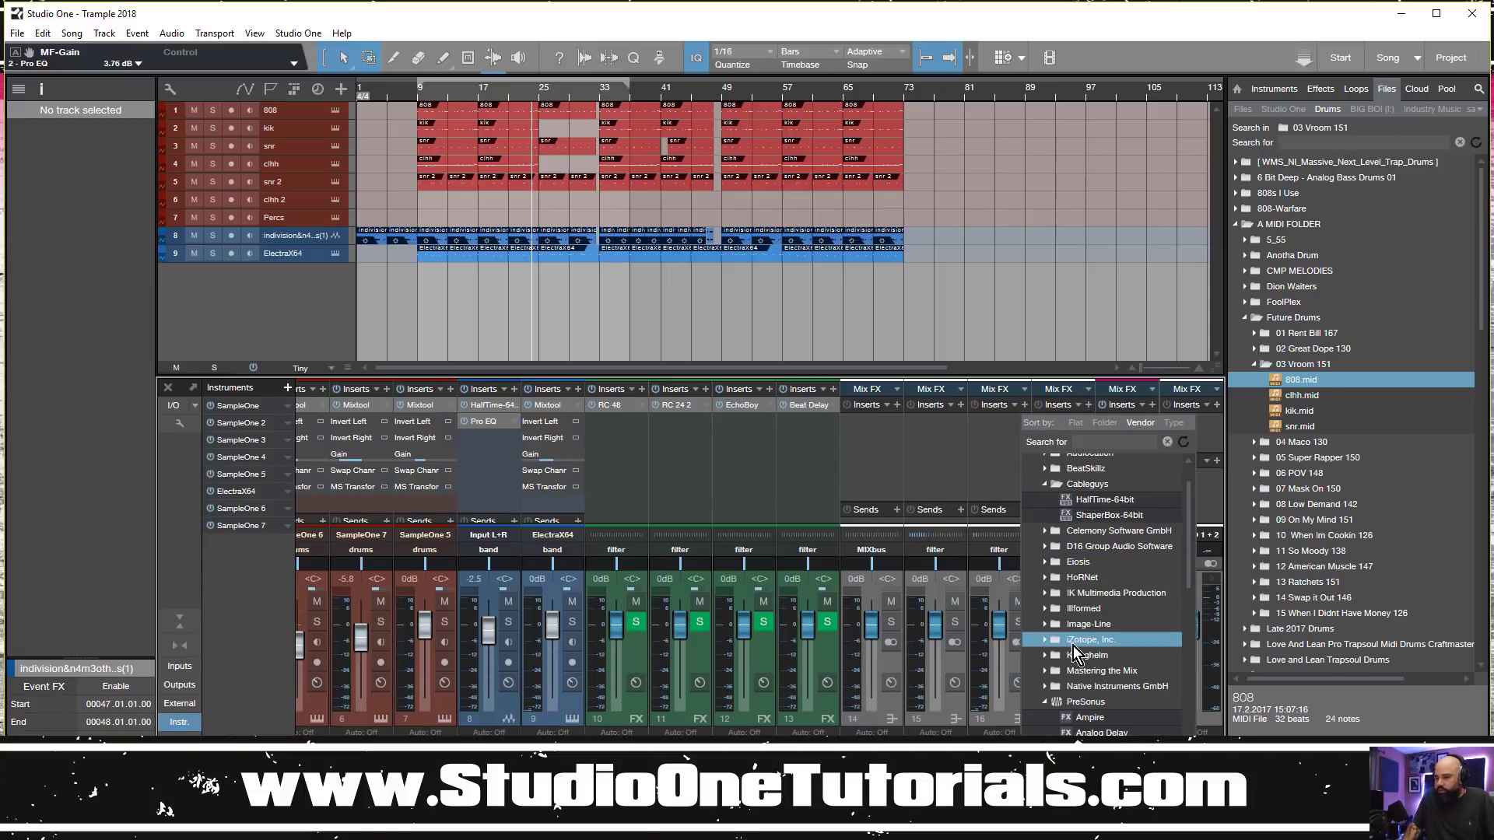
{"action": "scroll", "coordinate": [1067, 629], "scroll_direction": "down", "scroll_amount": 6}
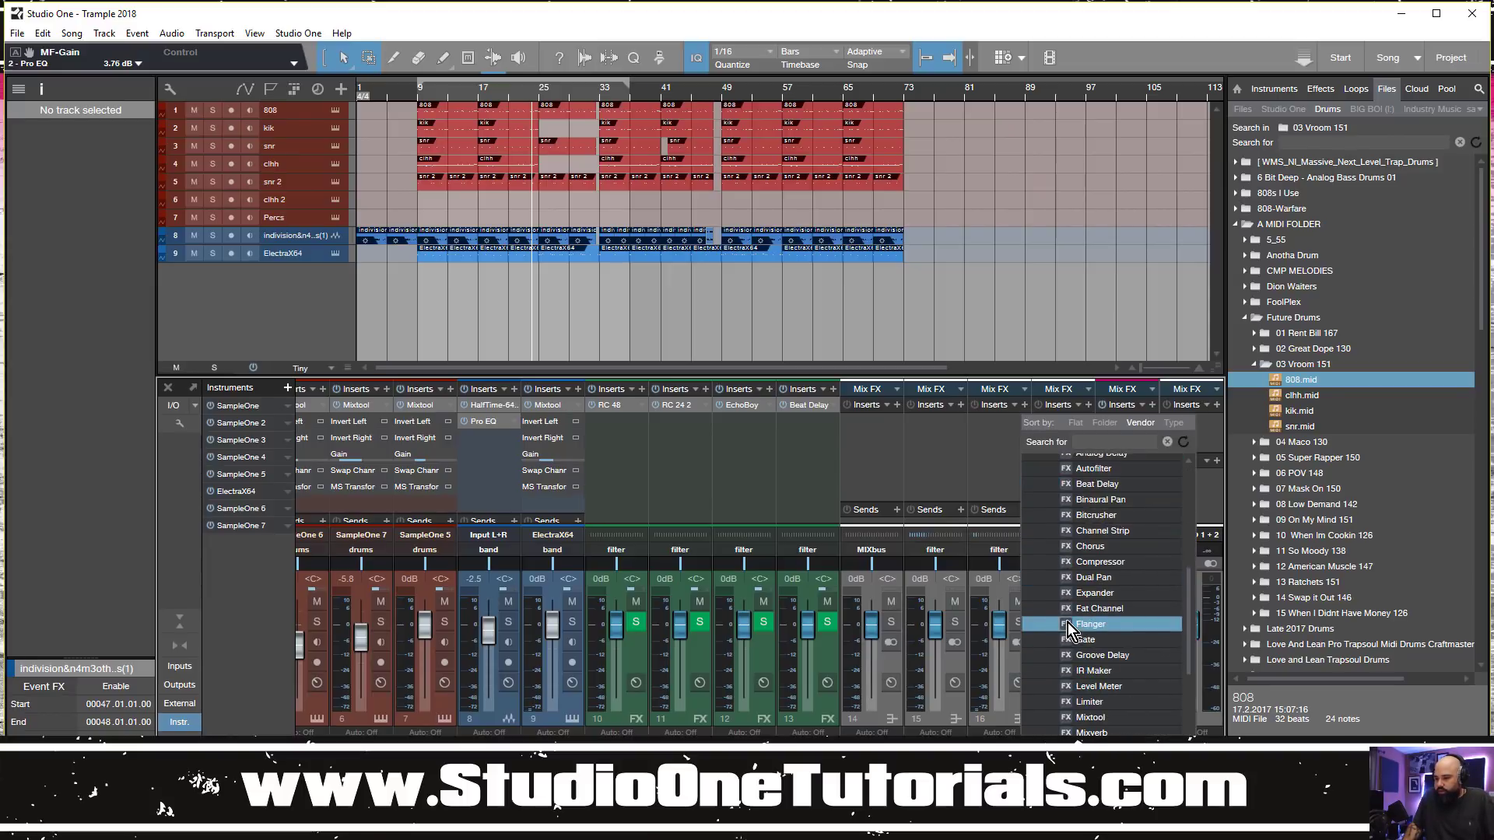
{"action": "scroll", "coordinate": [1063, 614], "scroll_direction": "up", "scroll_amount": 4}
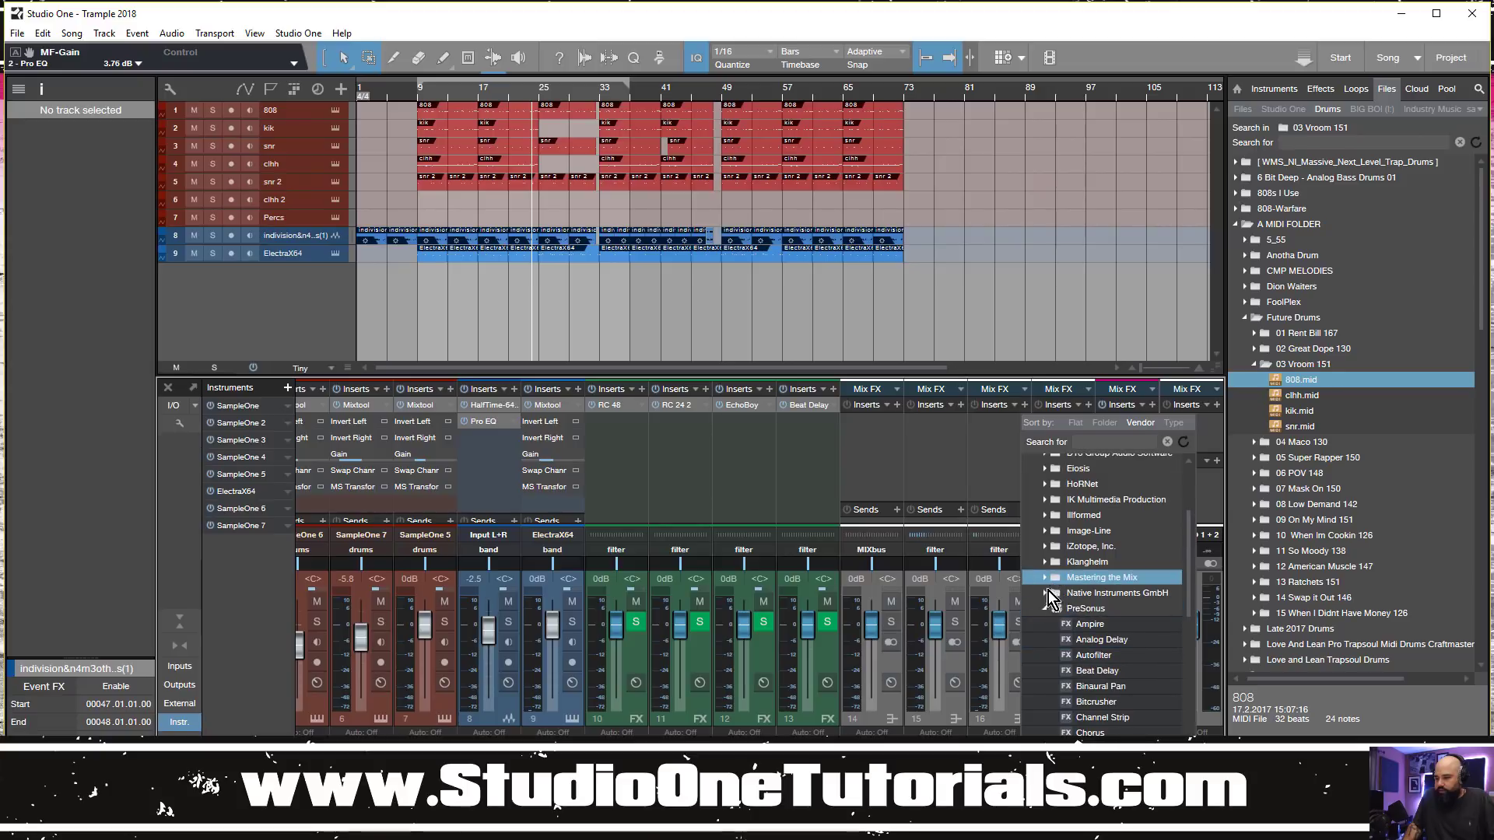
{"action": "left_click", "coordinate": [1044, 609]}
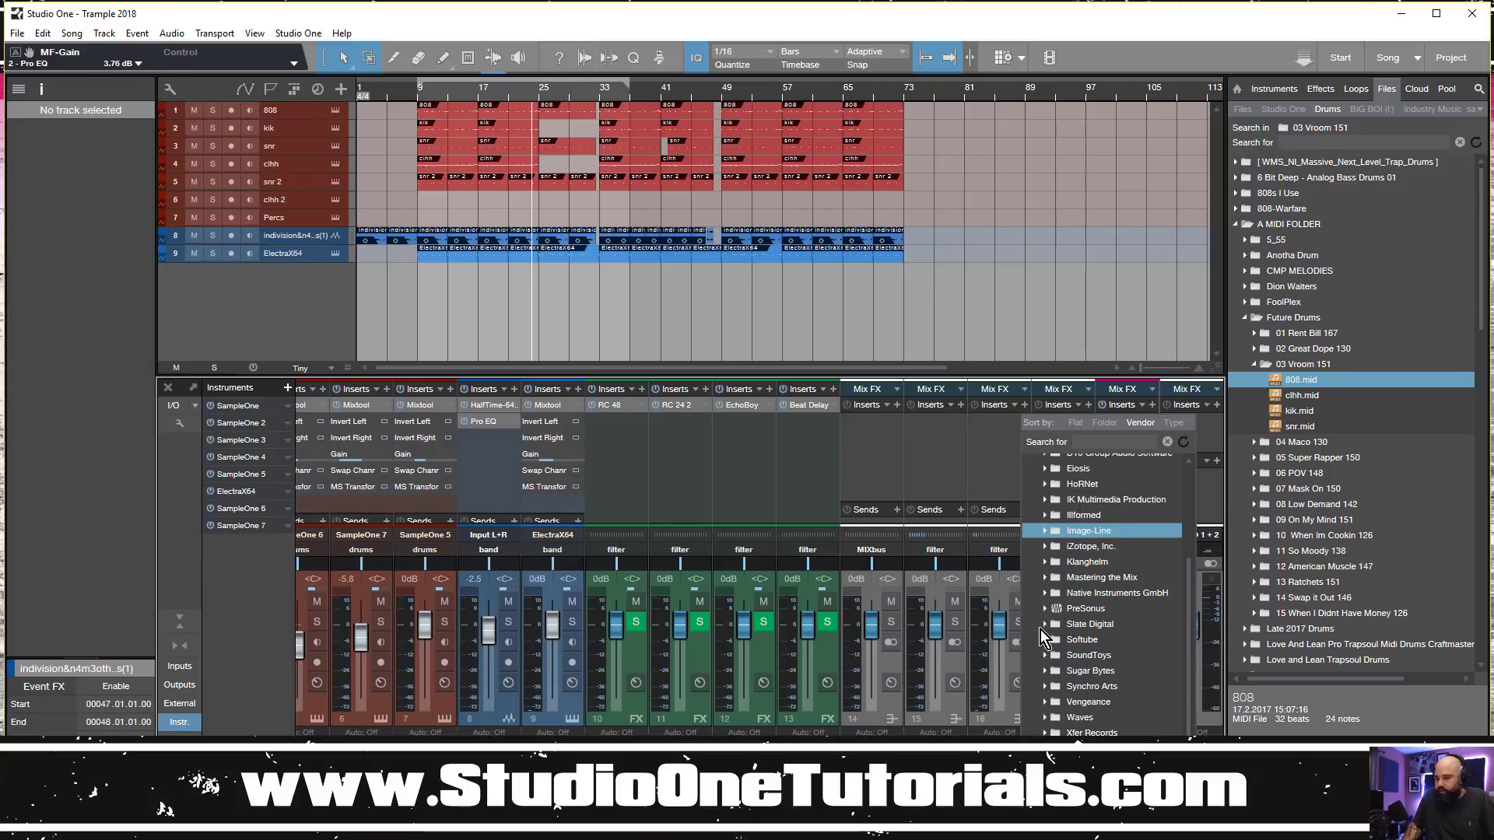
{"action": "left_click", "coordinate": [1044, 670]}
{"action": "left_click", "coordinate": [1127, 726]}
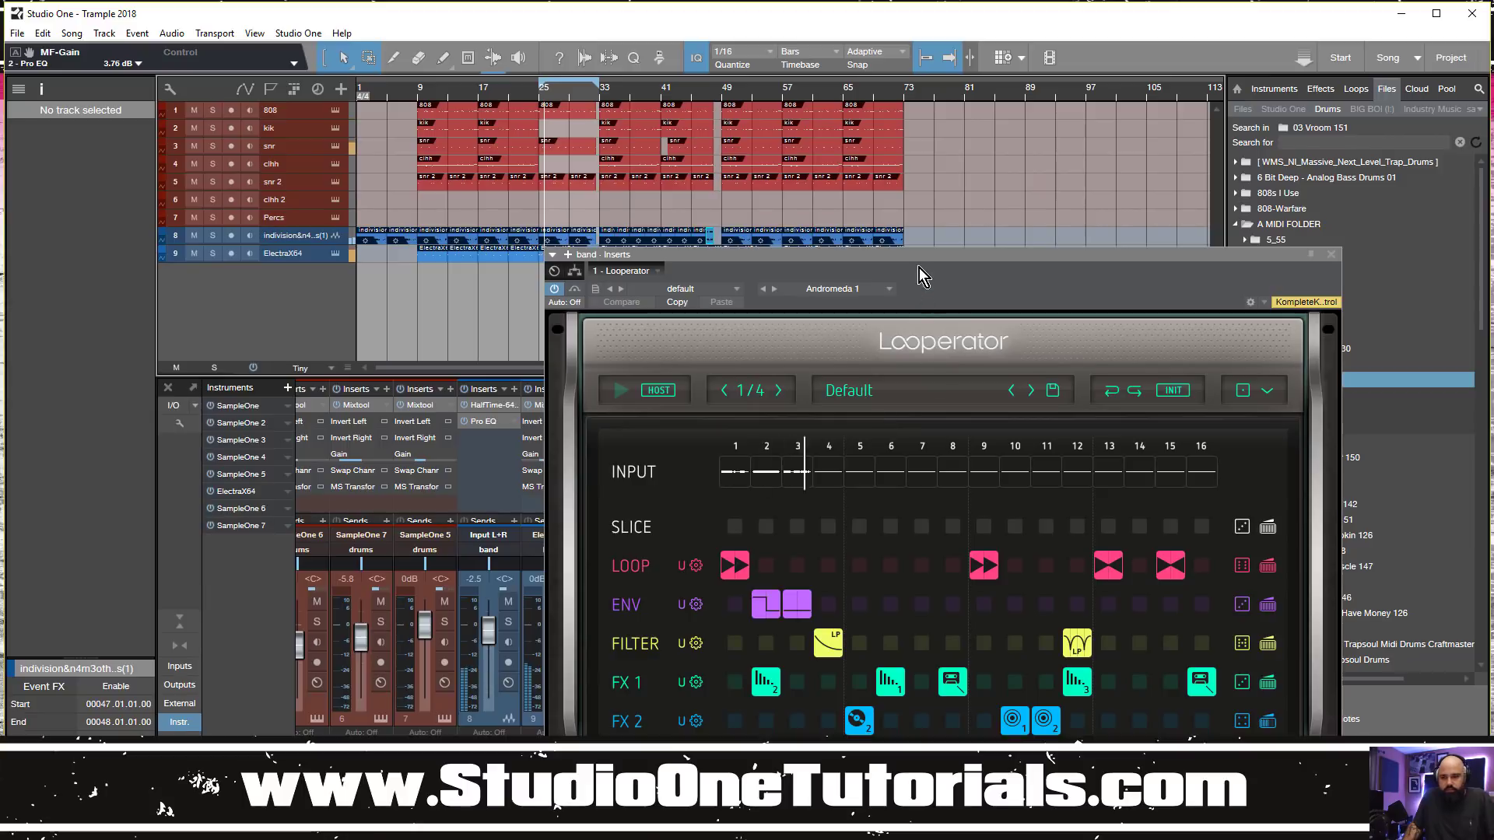
{"action": "left_click_drag", "start_coordinate": [918, 255], "coordinate": [833, 109]}
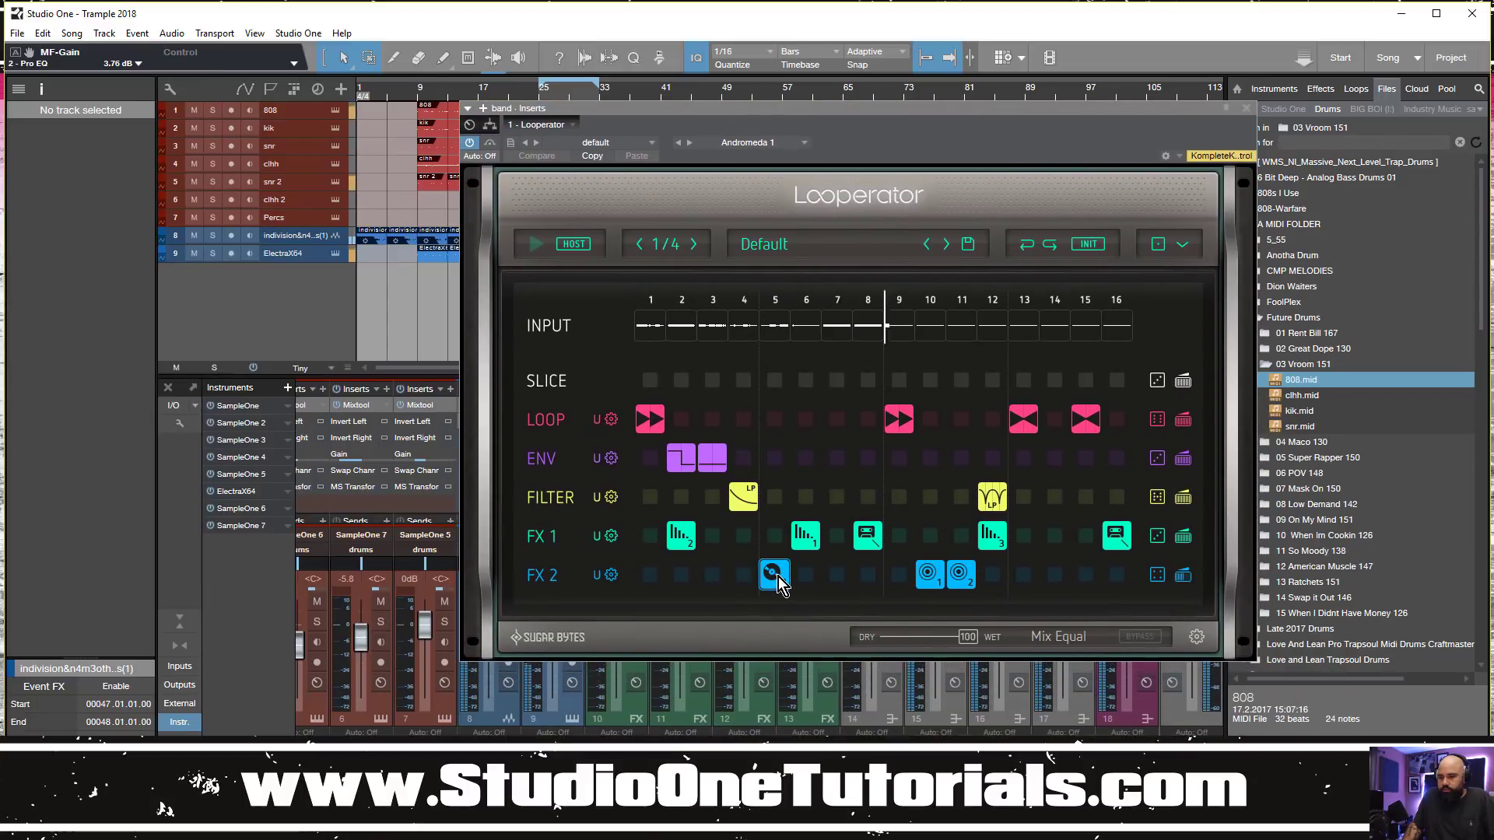
Clear Looperator's filter and FX 1 blocks at step 12 and its FX 2 blocks at steps 10 and 11
{"action": "left_click", "coordinate": [992, 498]}
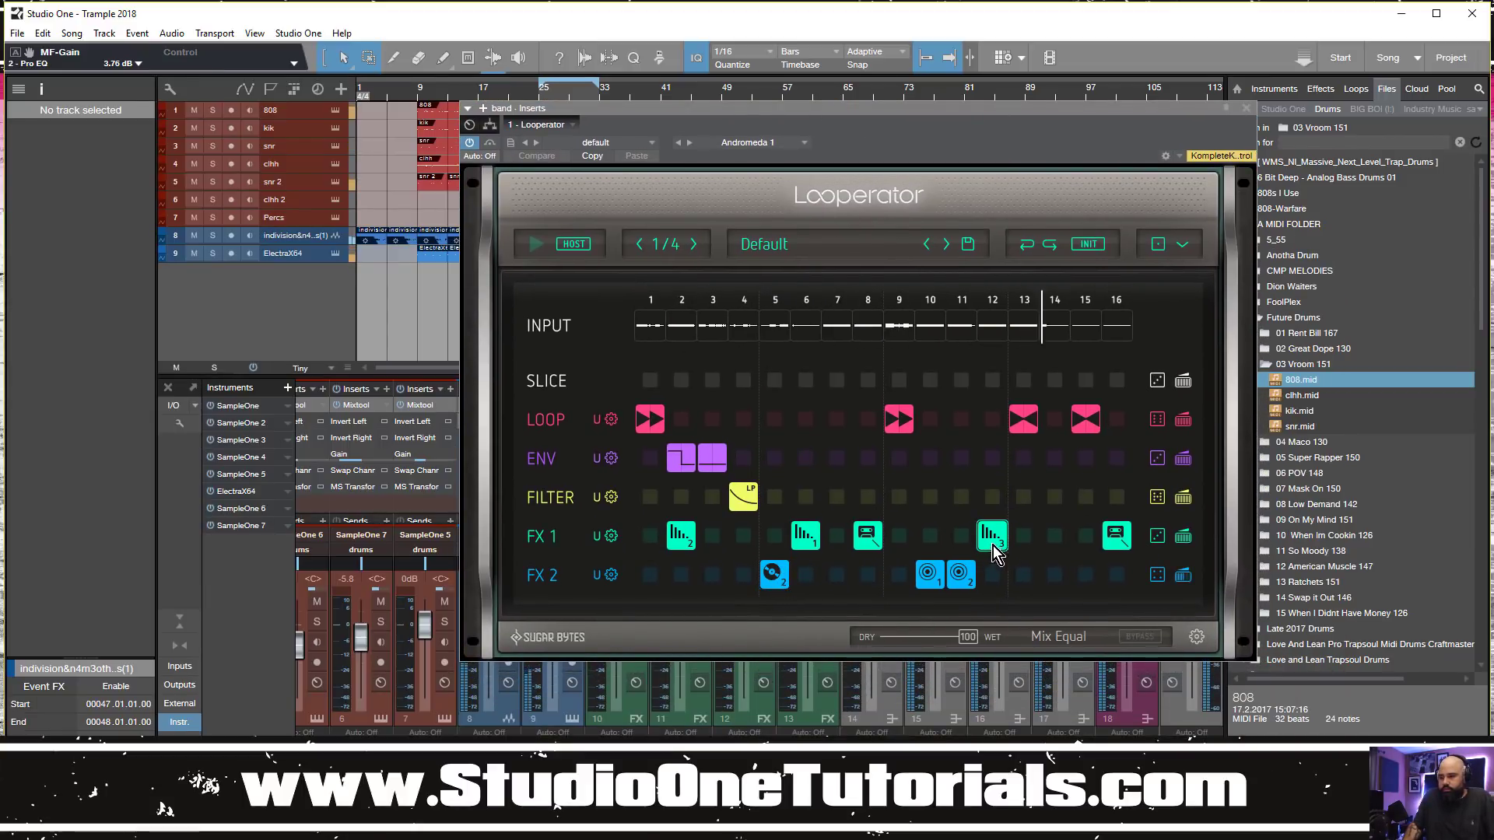
{"action": "left_click", "coordinate": [992, 539]}
{"action": "left_click", "coordinate": [961, 576]}
{"action": "left_click", "coordinate": [930, 576]}
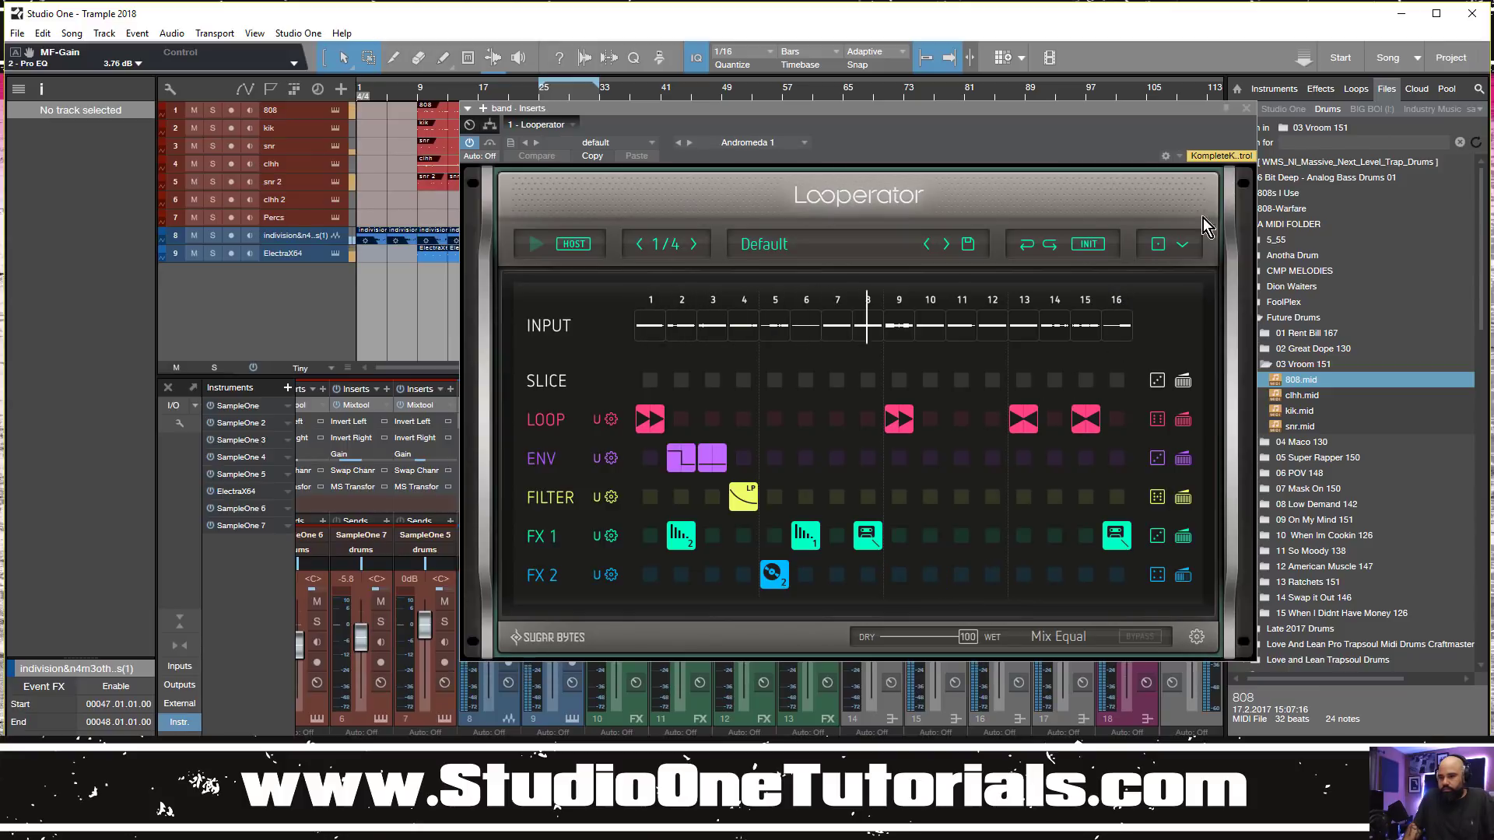
{"action": "left_click", "coordinate": [1246, 109]}
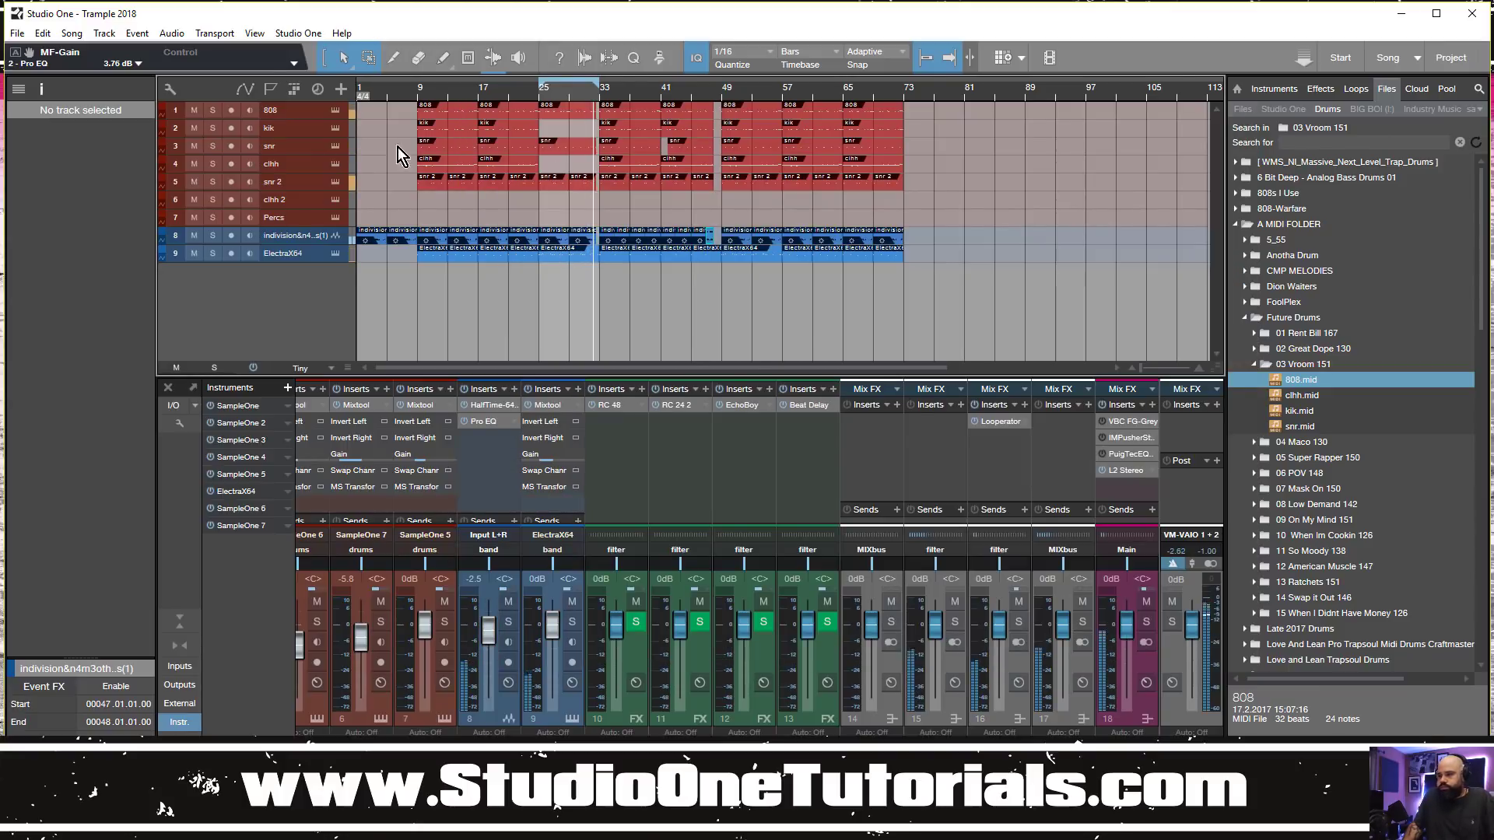
Create an automation track for Looperator's bypass on the band bus
{"action": "left_click", "coordinate": [999, 421]}
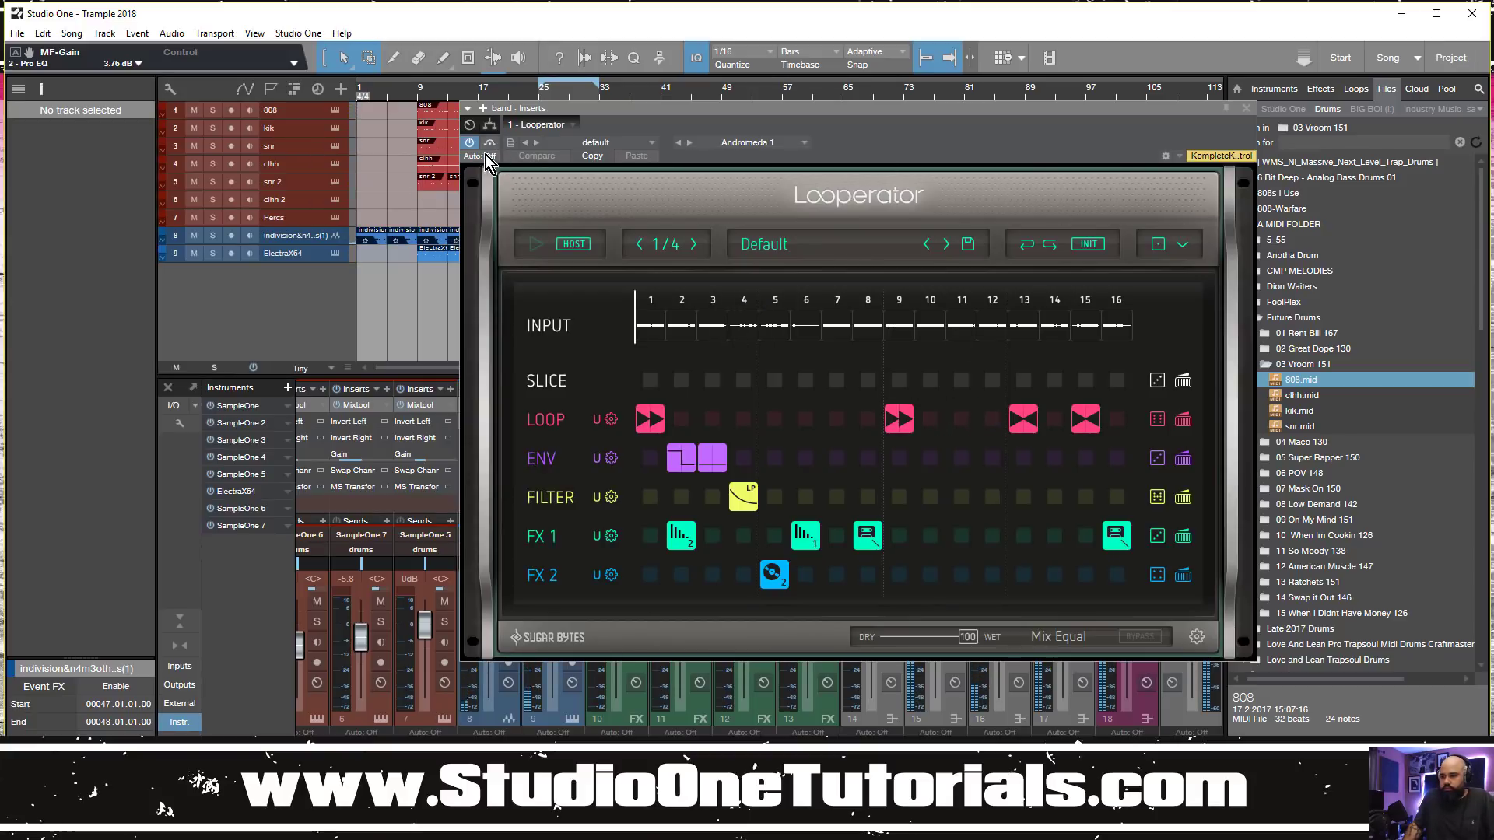
{"action": "left_click", "coordinate": [493, 145]}
{"action": "left_click", "coordinate": [545, 163]}
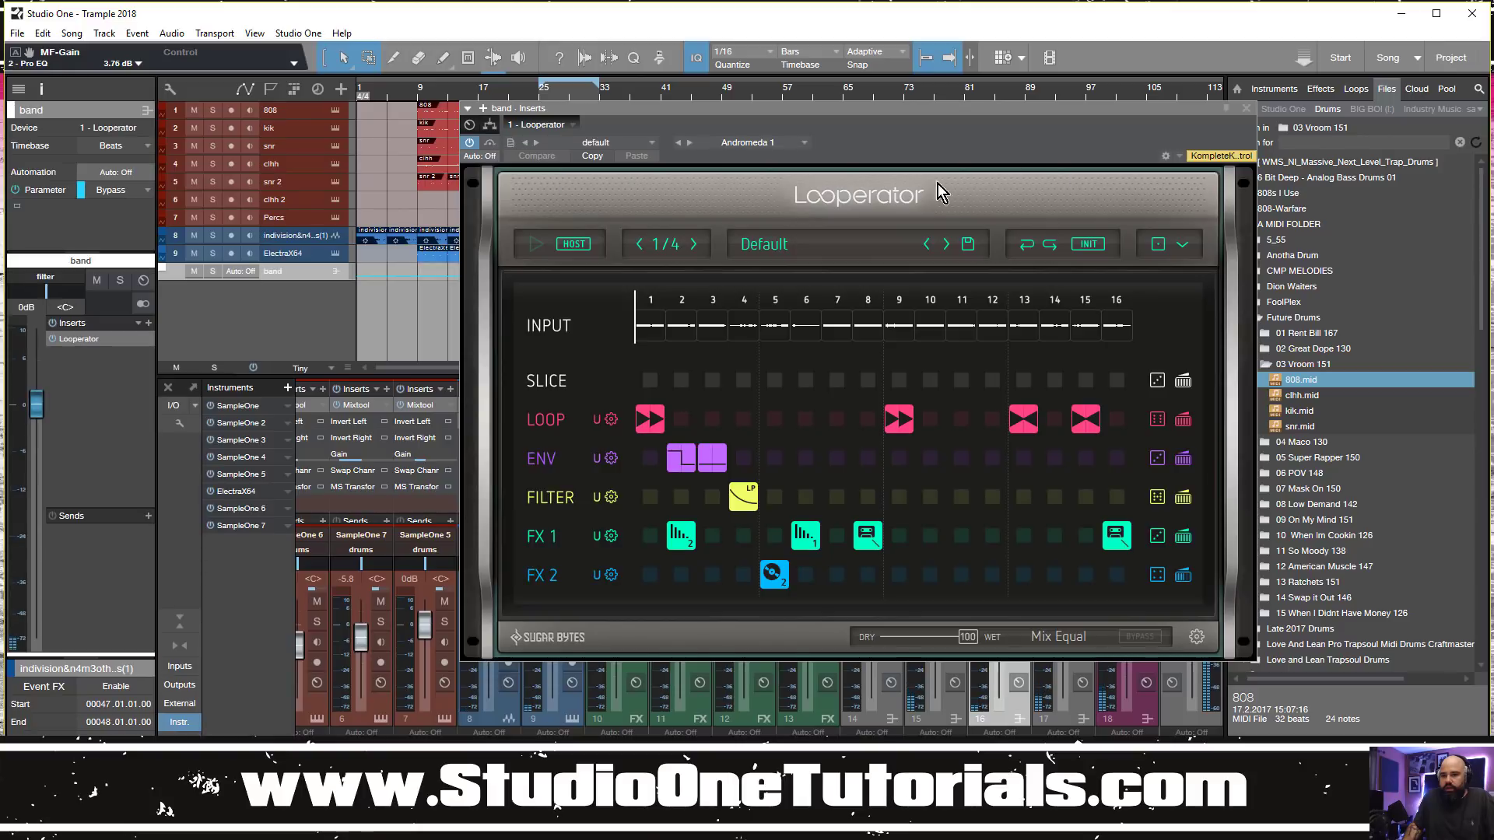
{"action": "left_click", "coordinate": [1248, 111]}
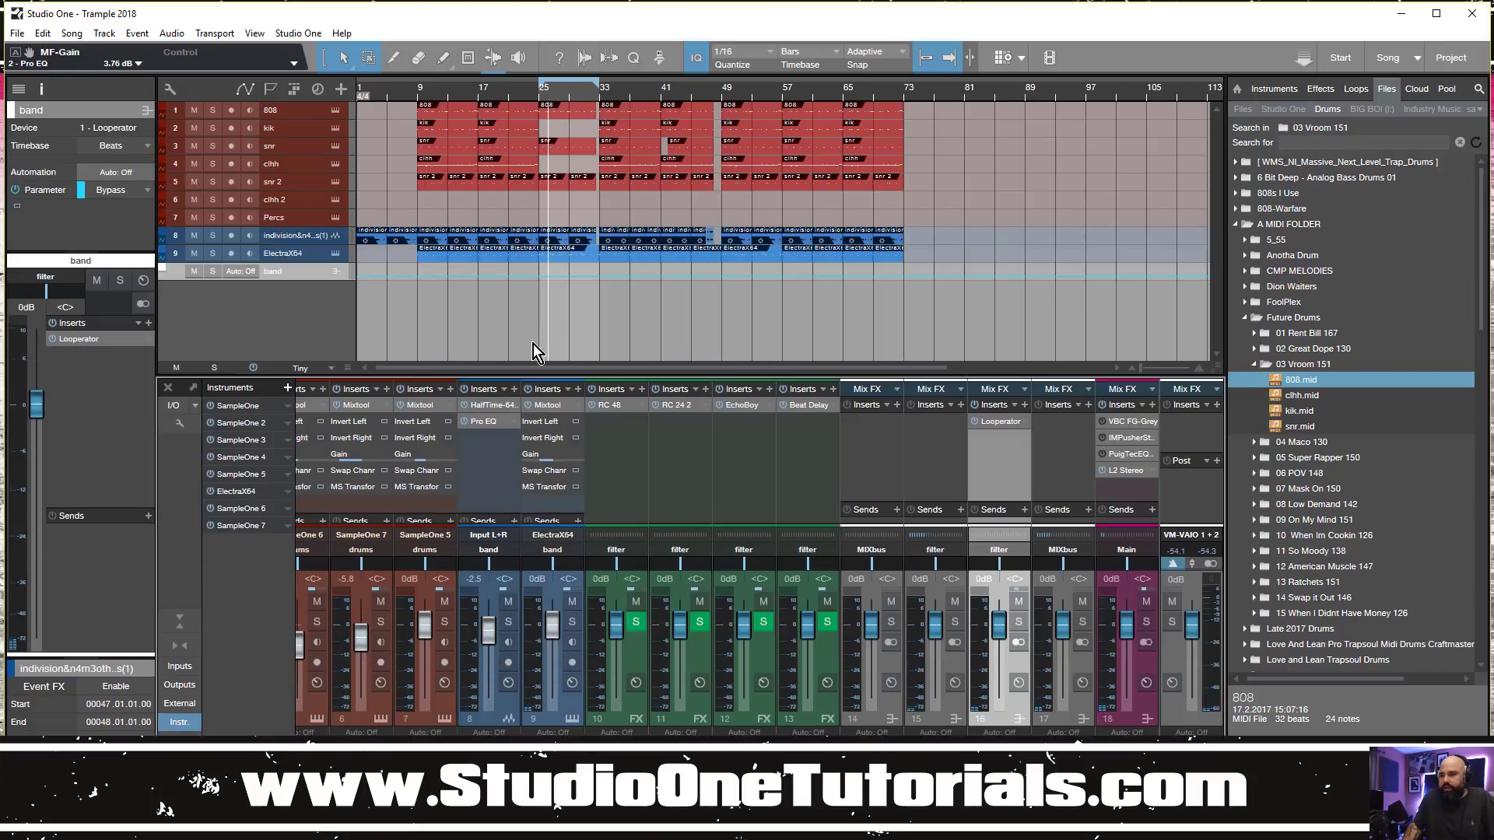
Automate the bypass so Looperator is active only in bars 25–33, turn off looping and play from about bar 21
{"action": "left_click", "coordinate": [539, 277]}
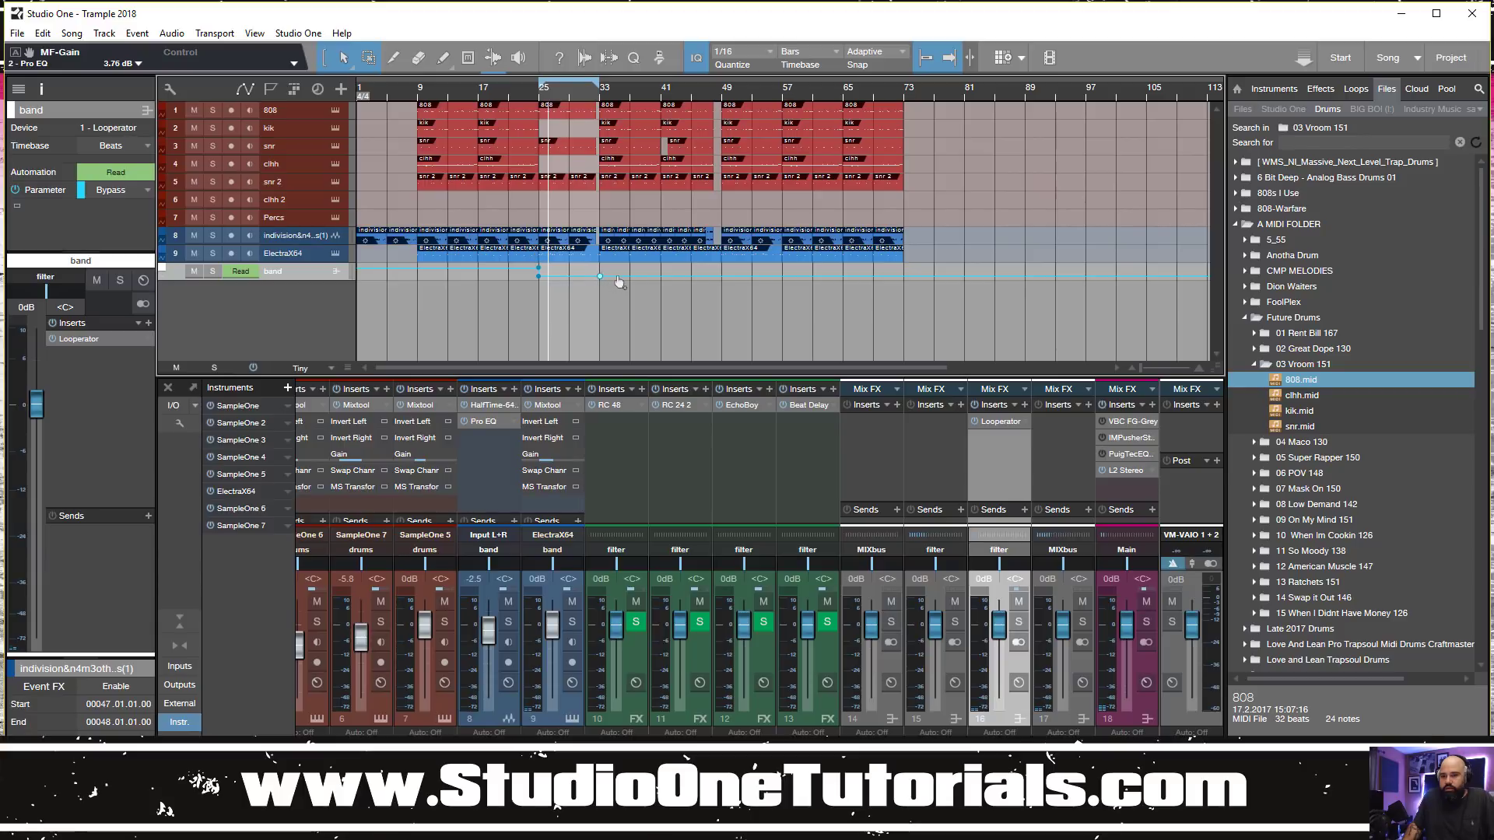
{"action": "left_click", "coordinate": [509, 91]}
{"action": "key", "text": "space"}
{"action": "key", "text": "slash"}
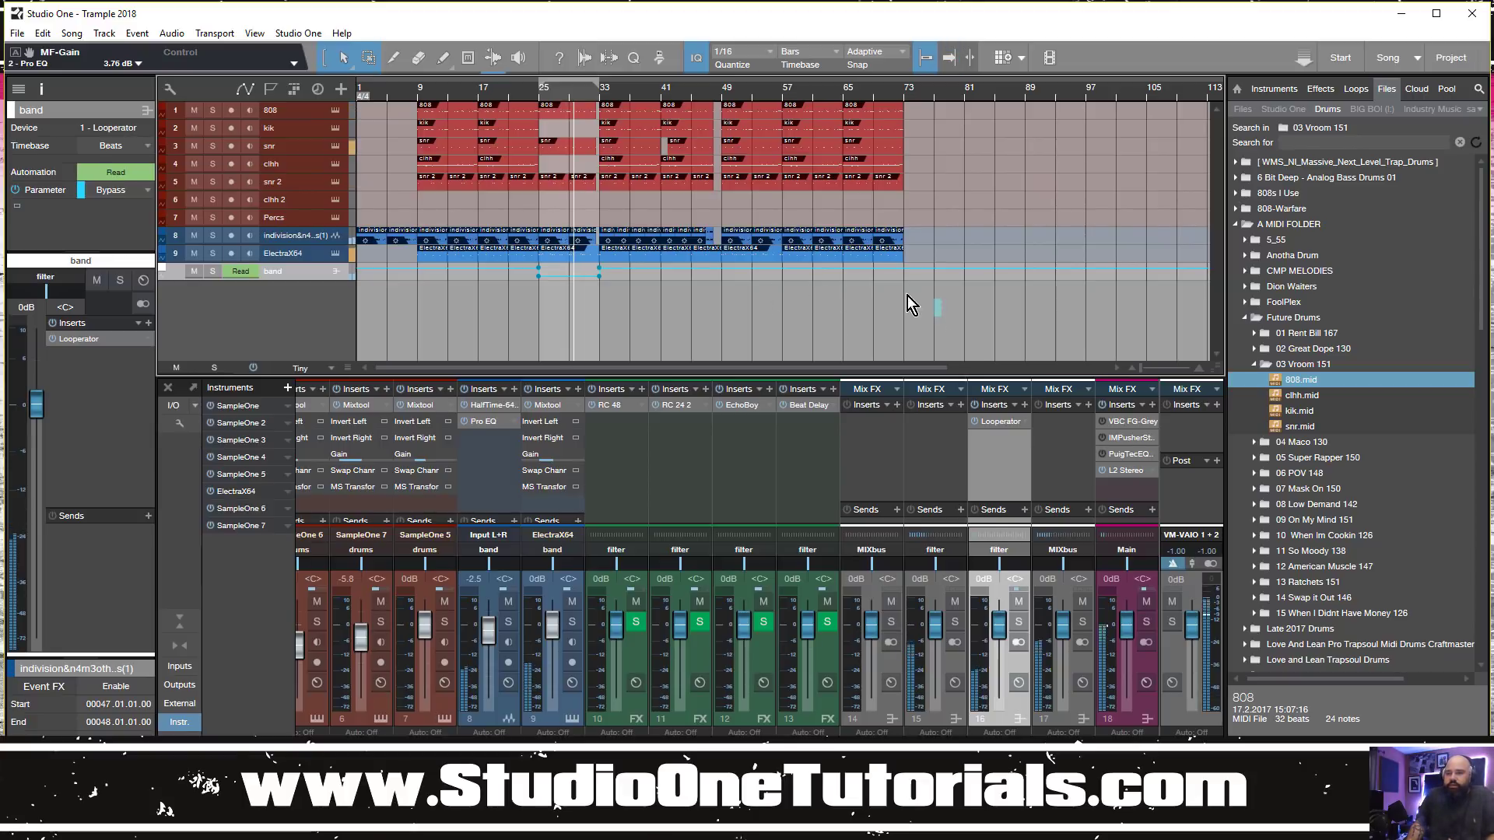
Duplicate all events and bypass automation from bar 25 to 73 directly after bar 73
{"action": "left_click_drag", "start_coordinate": [907, 303], "coordinate": [540, 110]}
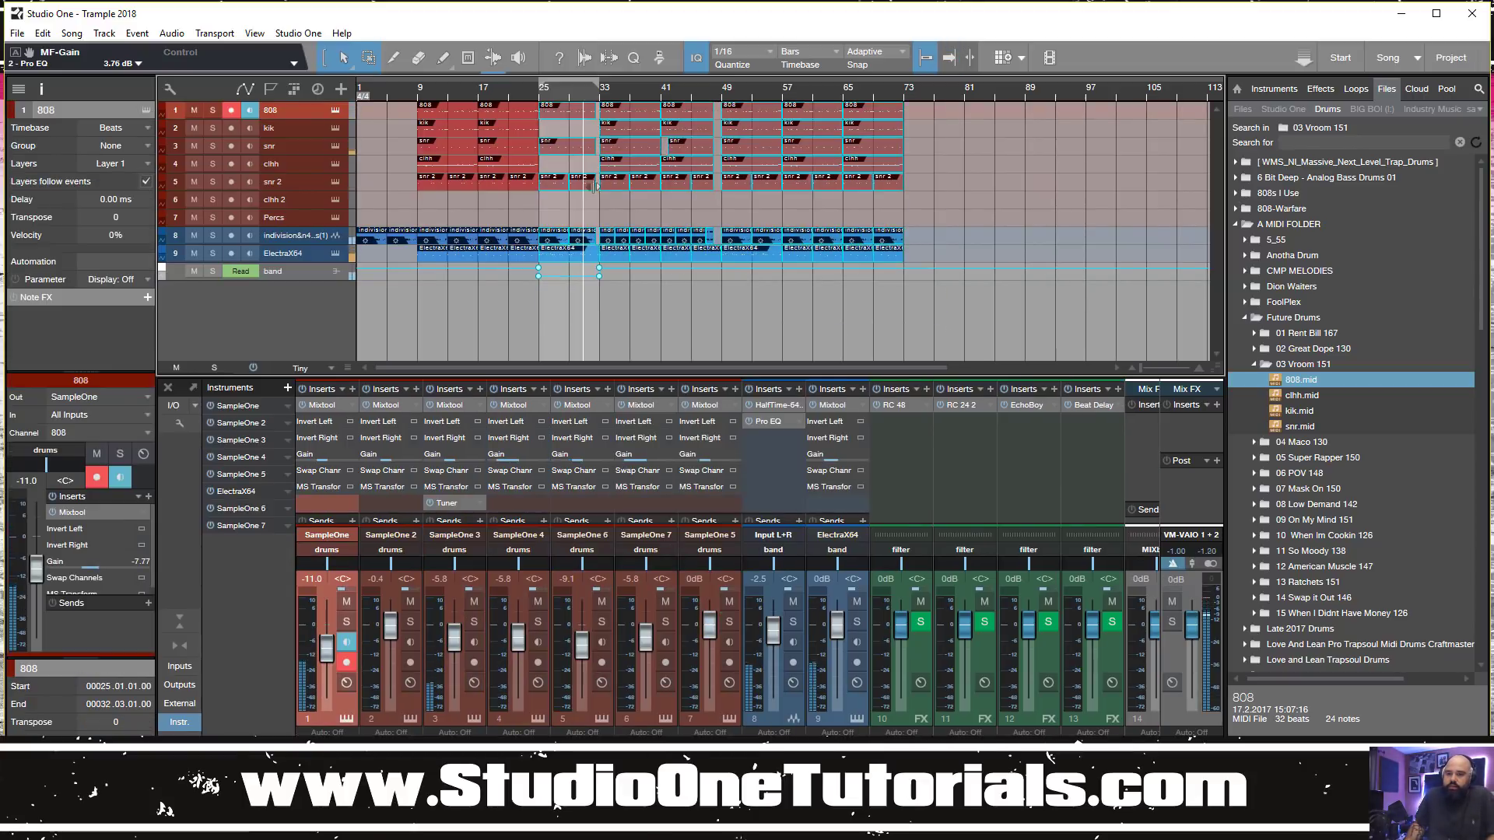
{"action": "key", "text": "d"}
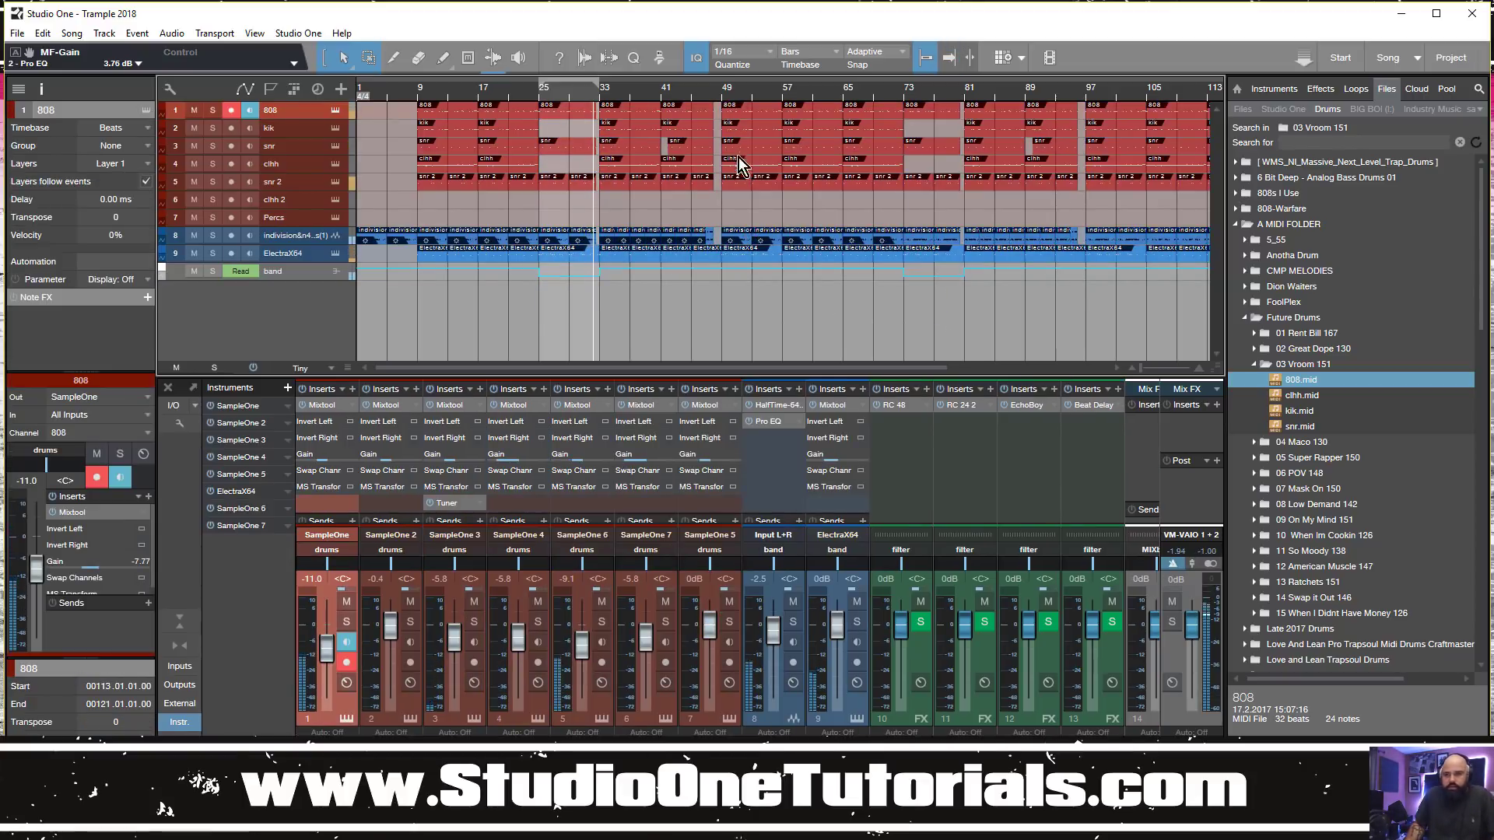
{"action": "left_click_drag", "start_coordinate": [717, 93], "coordinate": [716, 100]}
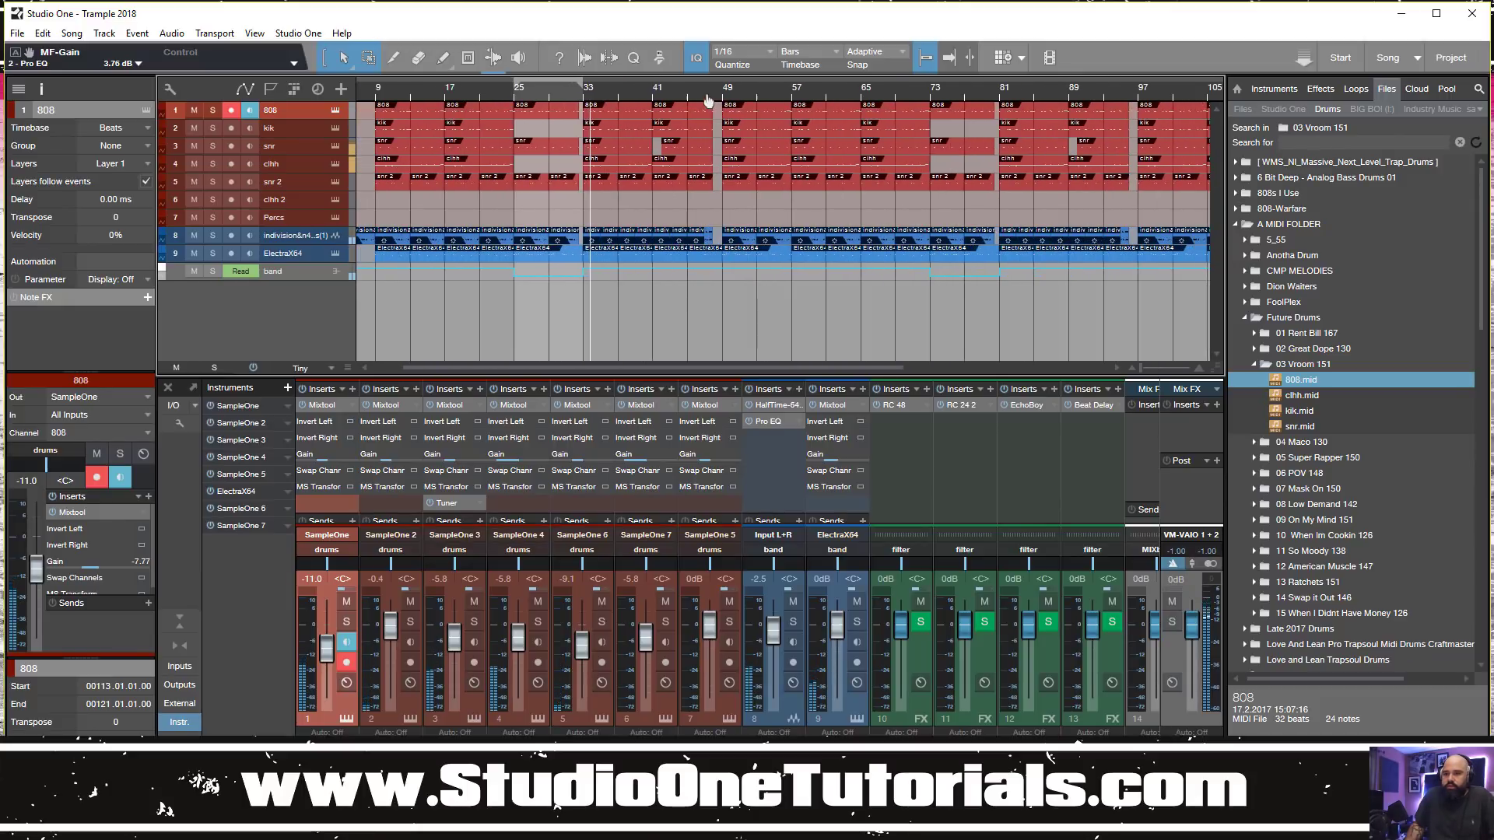
Show bypass automation for the 808 track's Sample One instrument
{"action": "left_click", "coordinate": [336, 109]}
{"action": "left_click", "coordinate": [391, 60]}
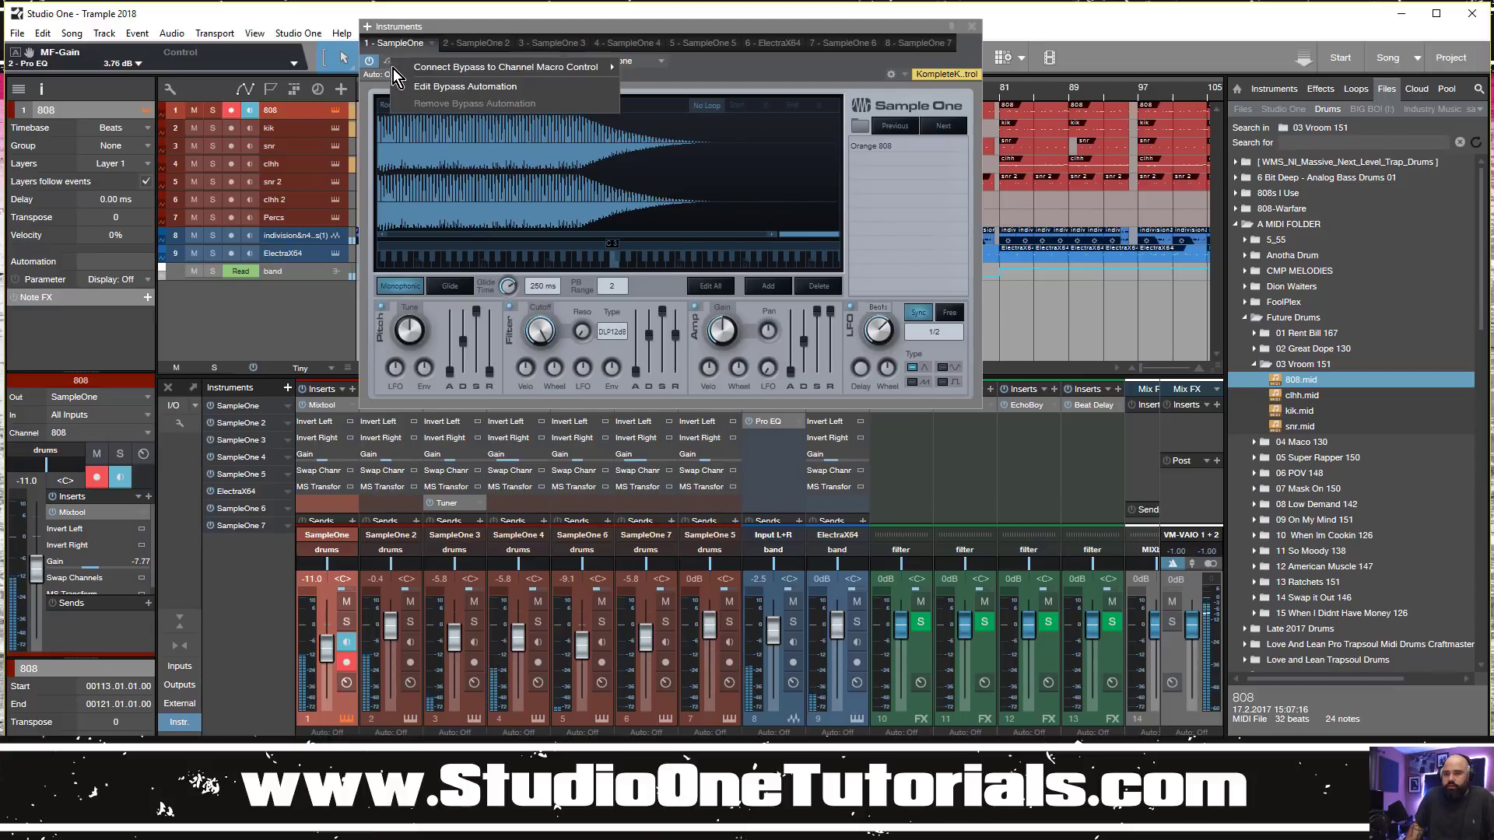
{"action": "left_click", "coordinate": [968, 29]}
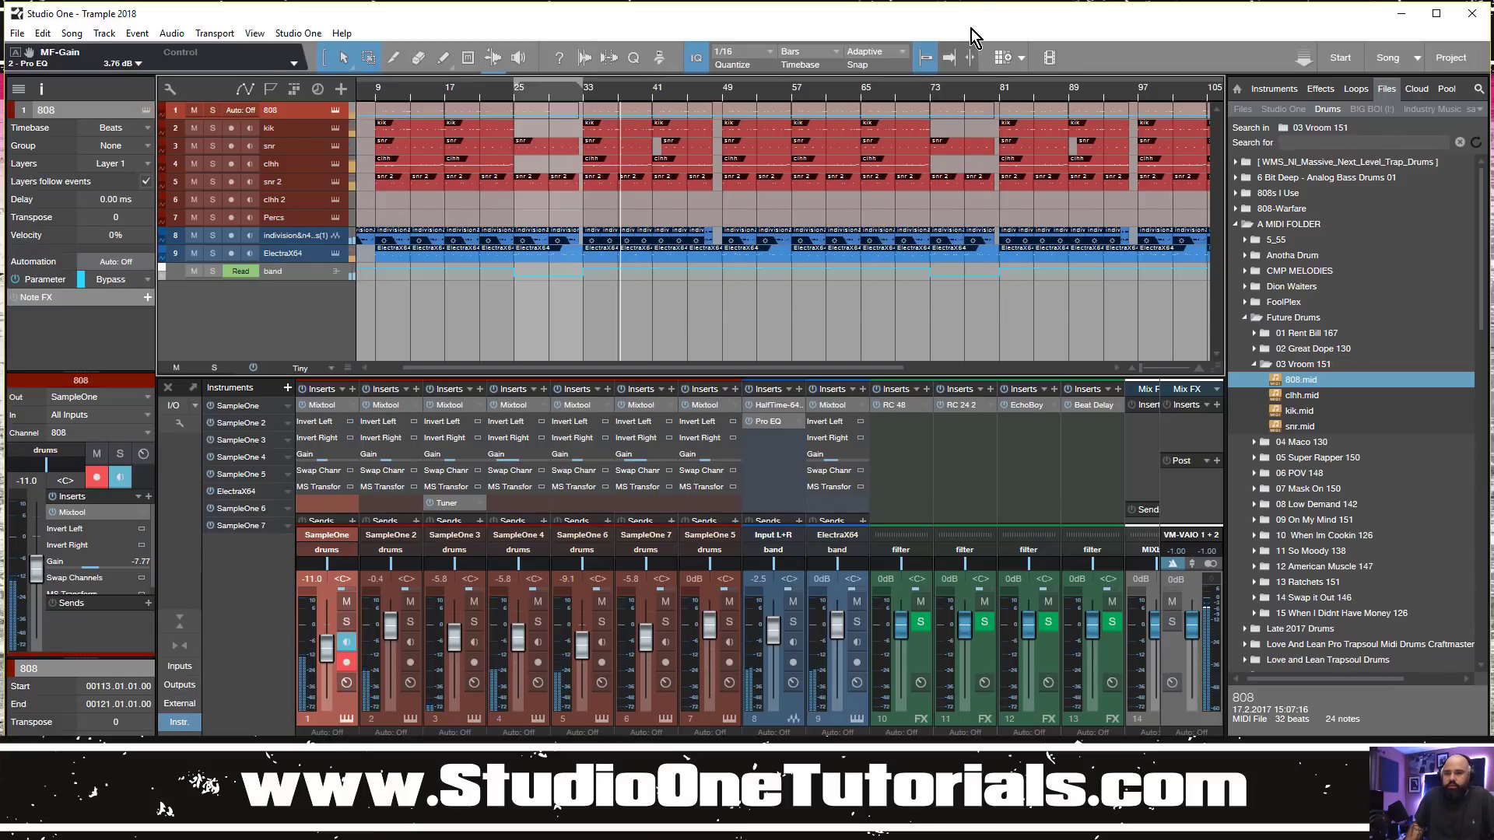
Automate the 808's bypass to mute it during the gap just before bar 33
{"action": "left_click", "coordinate": [579, 116]}
{"action": "mouse_move", "coordinate": [587, 114]}
{"action": "left_mouse_down"}
{"action": "mouse_move", "coordinate": [578, 103]}
{"action": "mouse_move", "coordinate": [583, 128]}
{"action": "left_mouse_up"}
{"action": "left_click", "coordinate": [586, 108]}
{"action": "scroll", "coordinate": [577, 91], "scroll_direction": "up", "scroll_amount": 5}
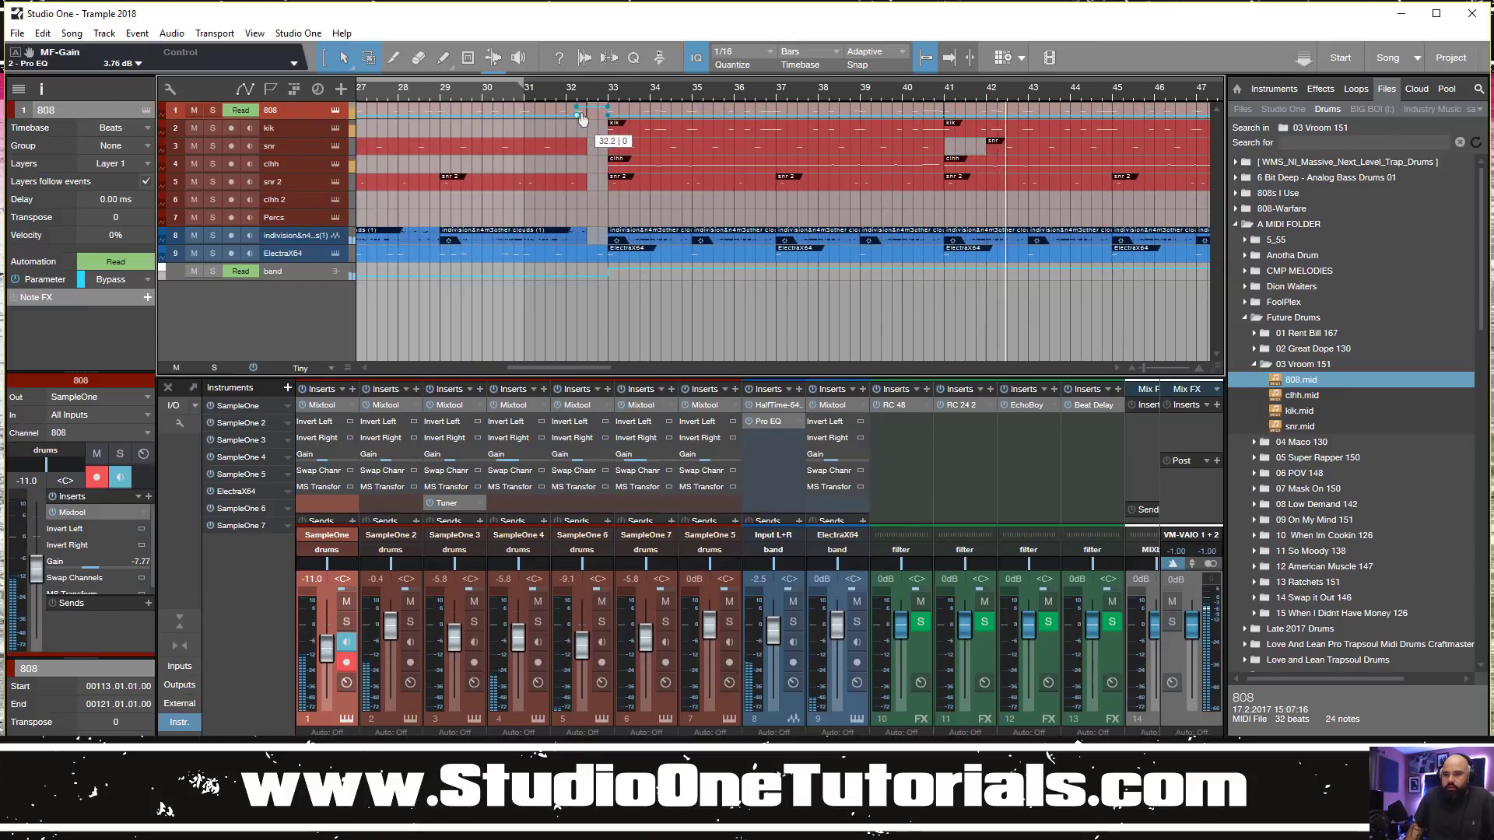
{"action": "scroll", "coordinate": [744, 114], "scroll_direction": "up", "scroll_amount": 3}
{"action": "scroll", "coordinate": [744, 115], "scroll_direction": "down", "scroll_amount": 5}
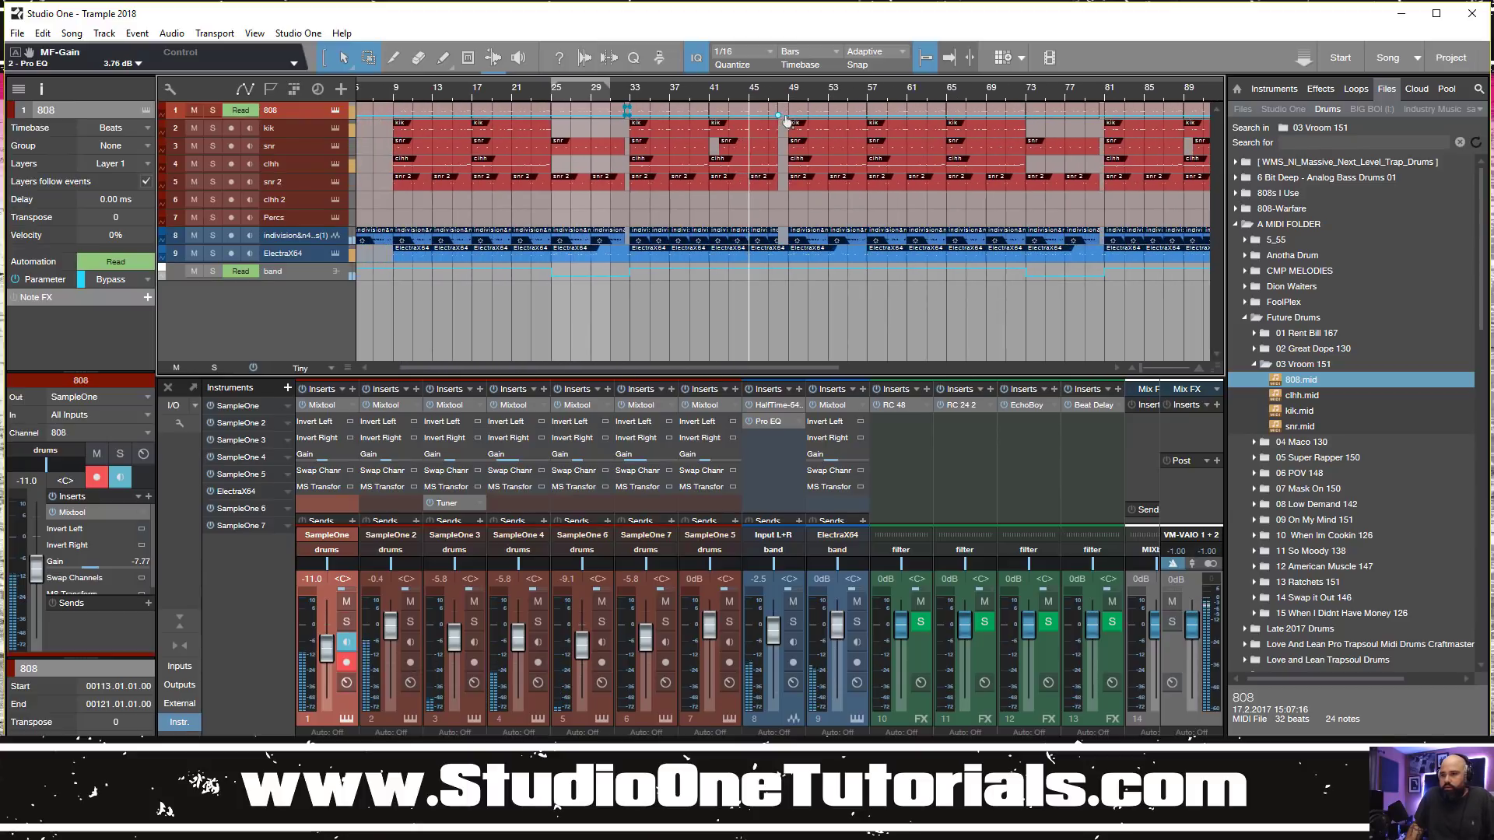
Add matching 808 bypass automation in the gaps just before bars 49 and 81
{"action": "mouse_move", "coordinate": [786, 119]}
{"action": "left_mouse_down"}
{"action": "mouse_move", "coordinate": [785, 100]}
{"action": "mouse_move", "coordinate": [791, 122]}
{"action": "left_mouse_up"}
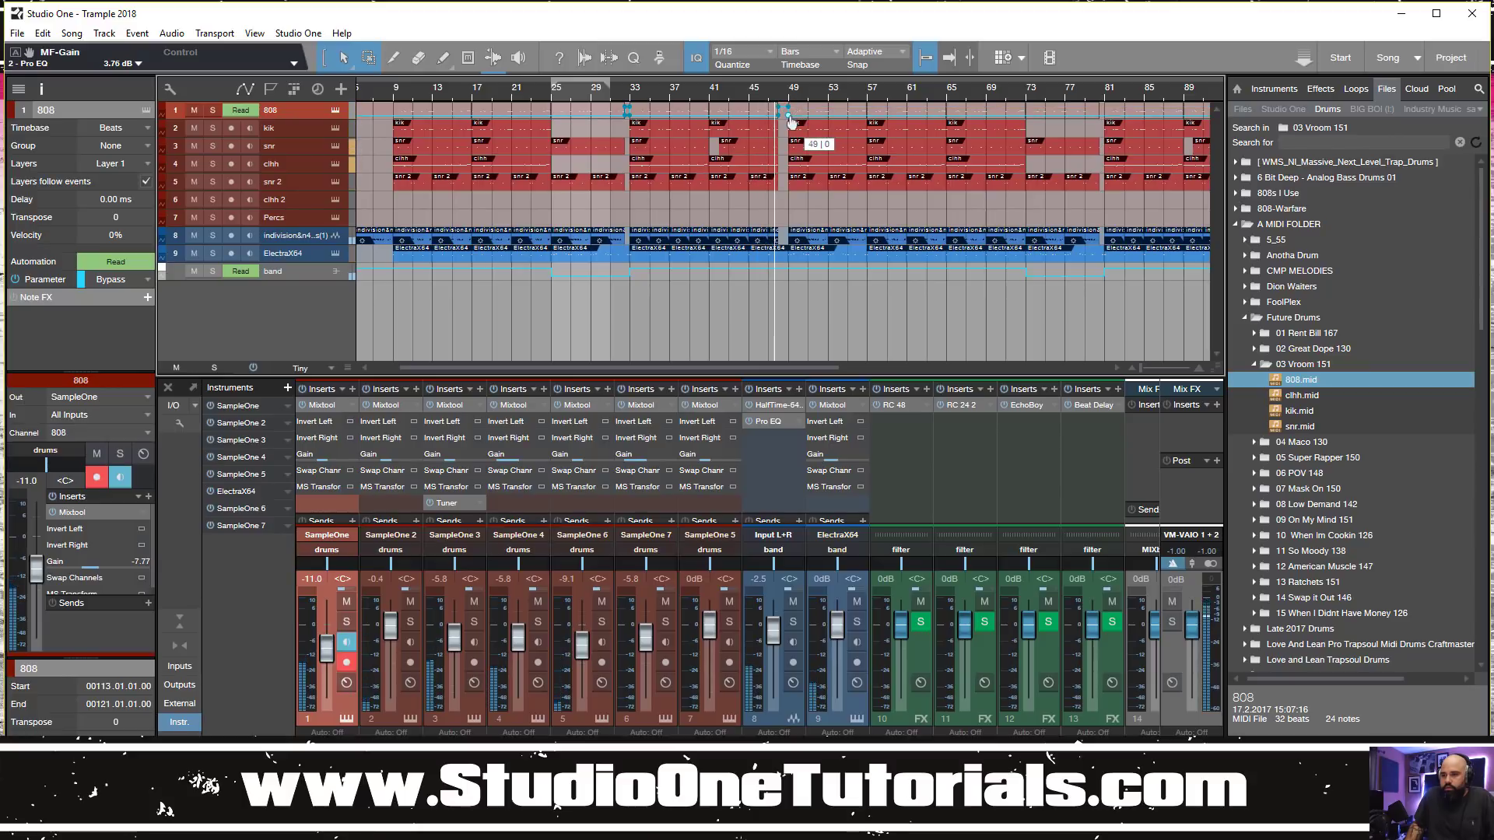
{"action": "left_click_drag", "start_coordinate": [1132, 90], "coordinate": [1097, 139]}
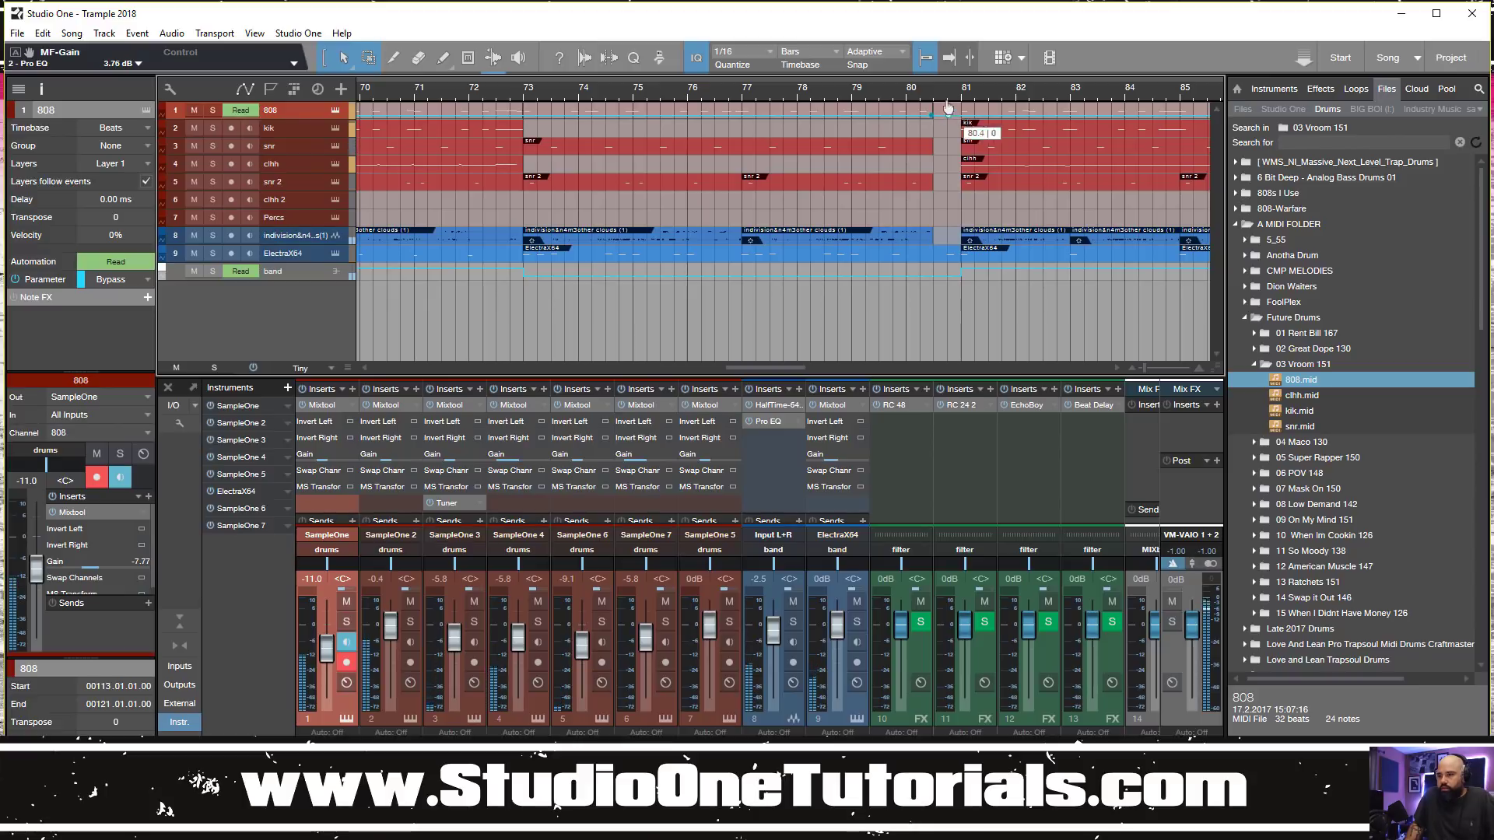
{"action": "left_click_drag", "start_coordinate": [948, 109], "coordinate": [877, 56]}
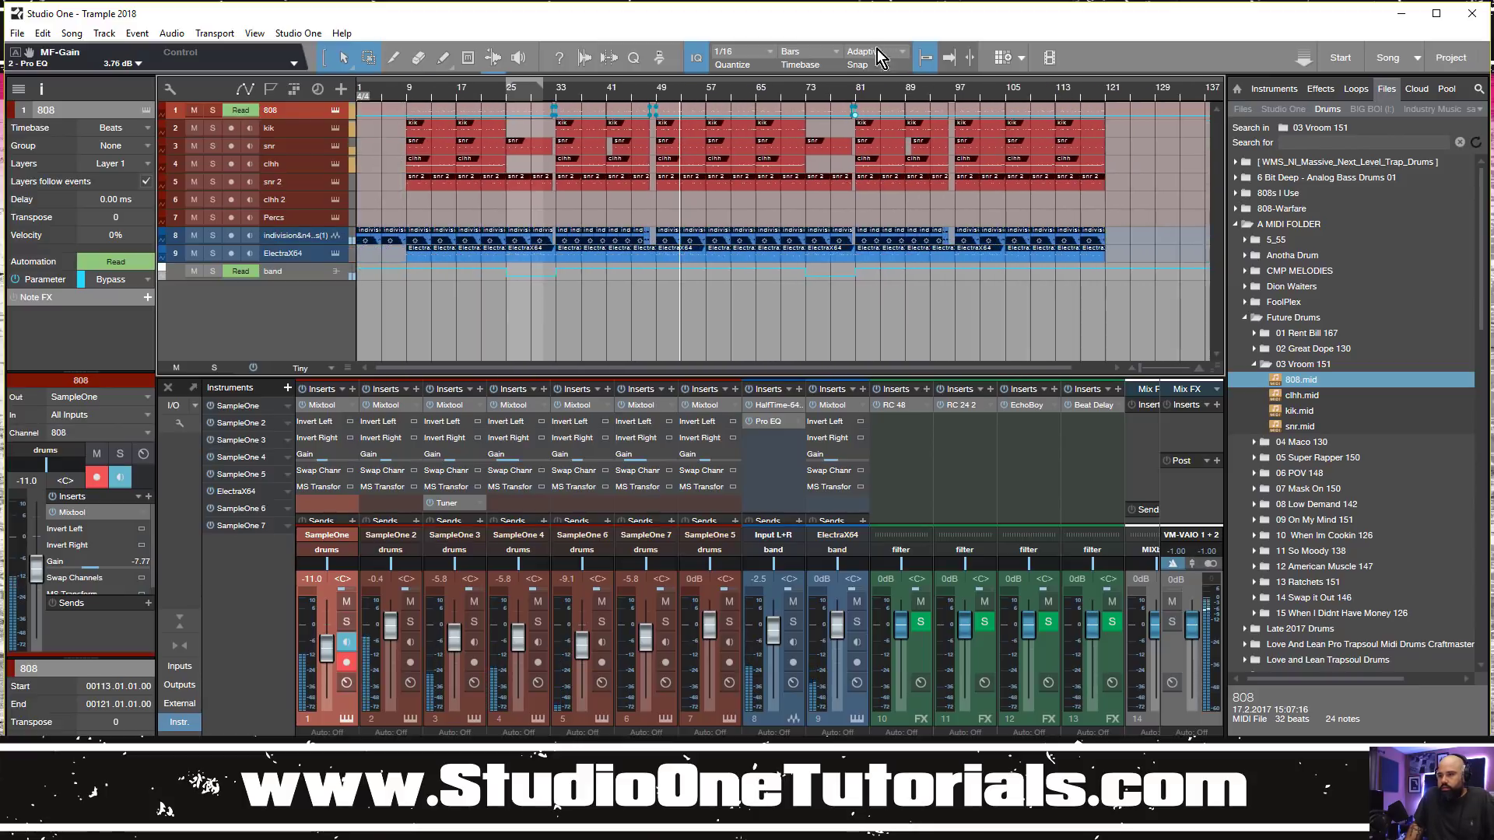
Add matching 808 bypass automation in the gap just before bar 97
{"action": "left_click_drag", "start_coordinate": [957, 92], "coordinate": [939, 123]}
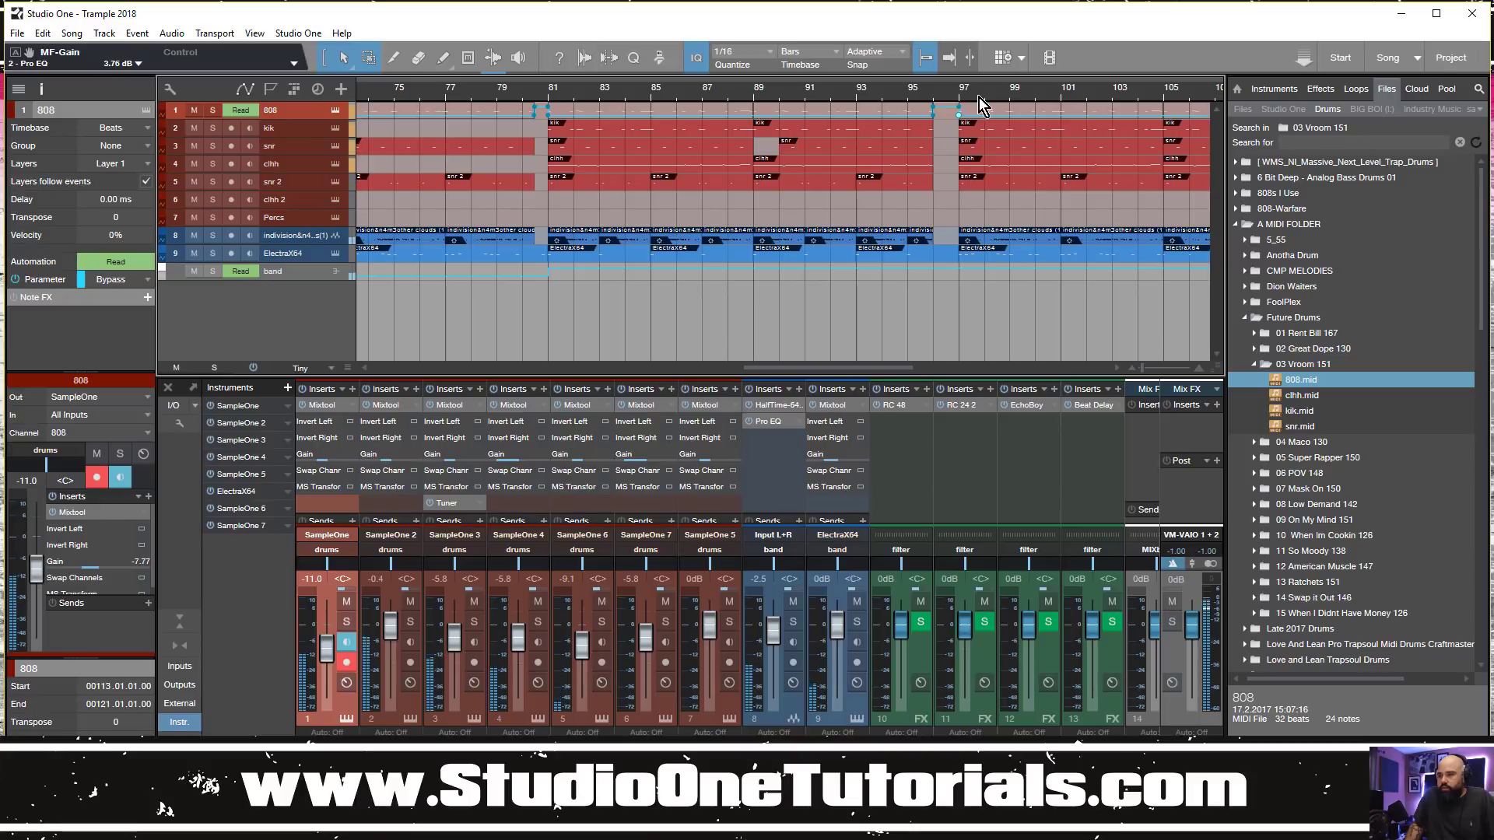
{"action": "left_click_drag", "start_coordinate": [979, 96], "coordinate": [1040, 103]}
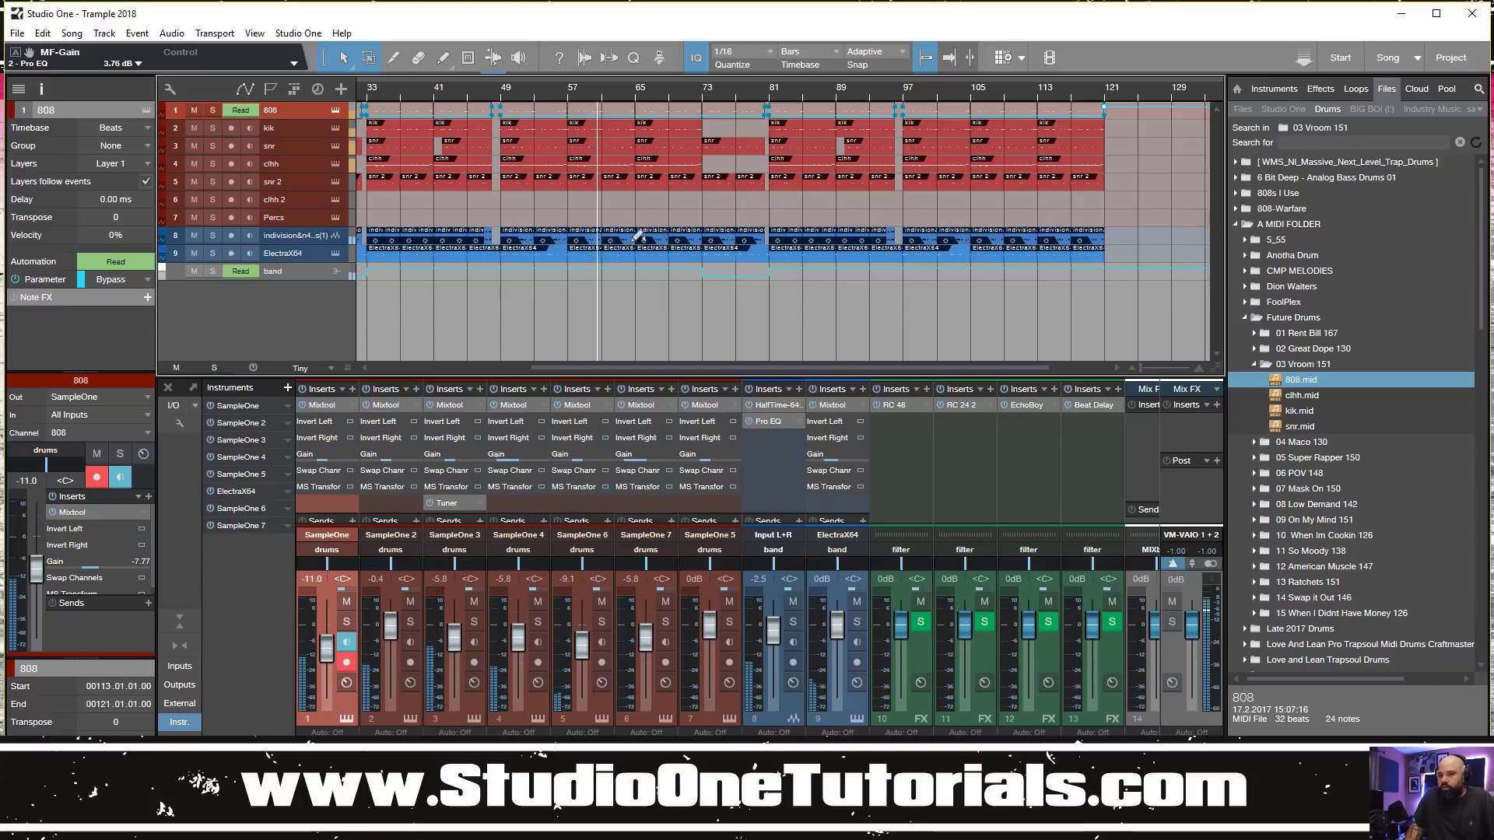
Hide the automation envelopes so the tracks show their events, and set the track height to Tiny
{"action": "key", "text": "shift+e"}
{"action": "key", "text": "shift+e"}
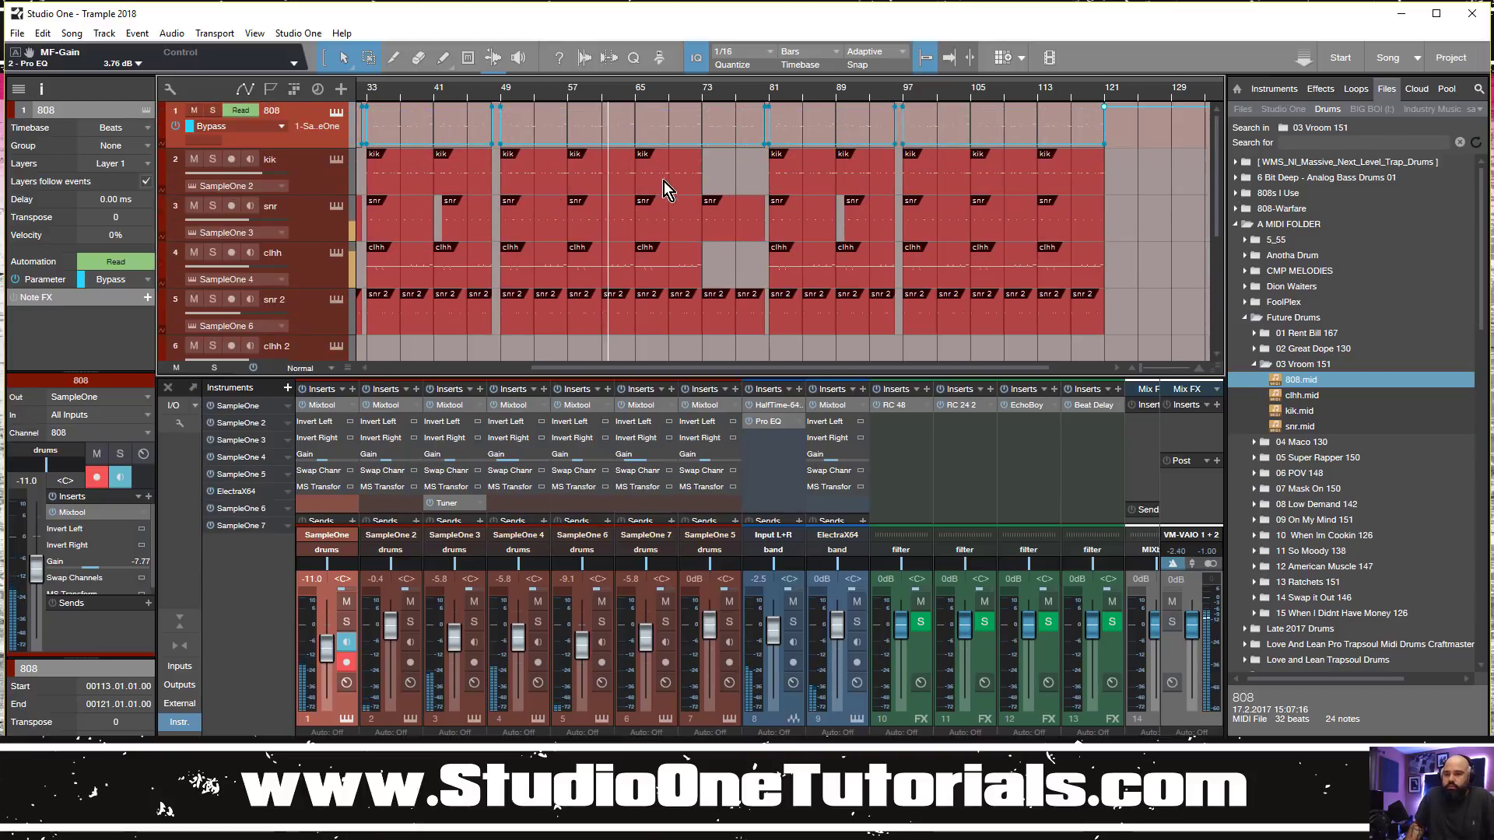
{"action": "key", "text": "shift+e"}
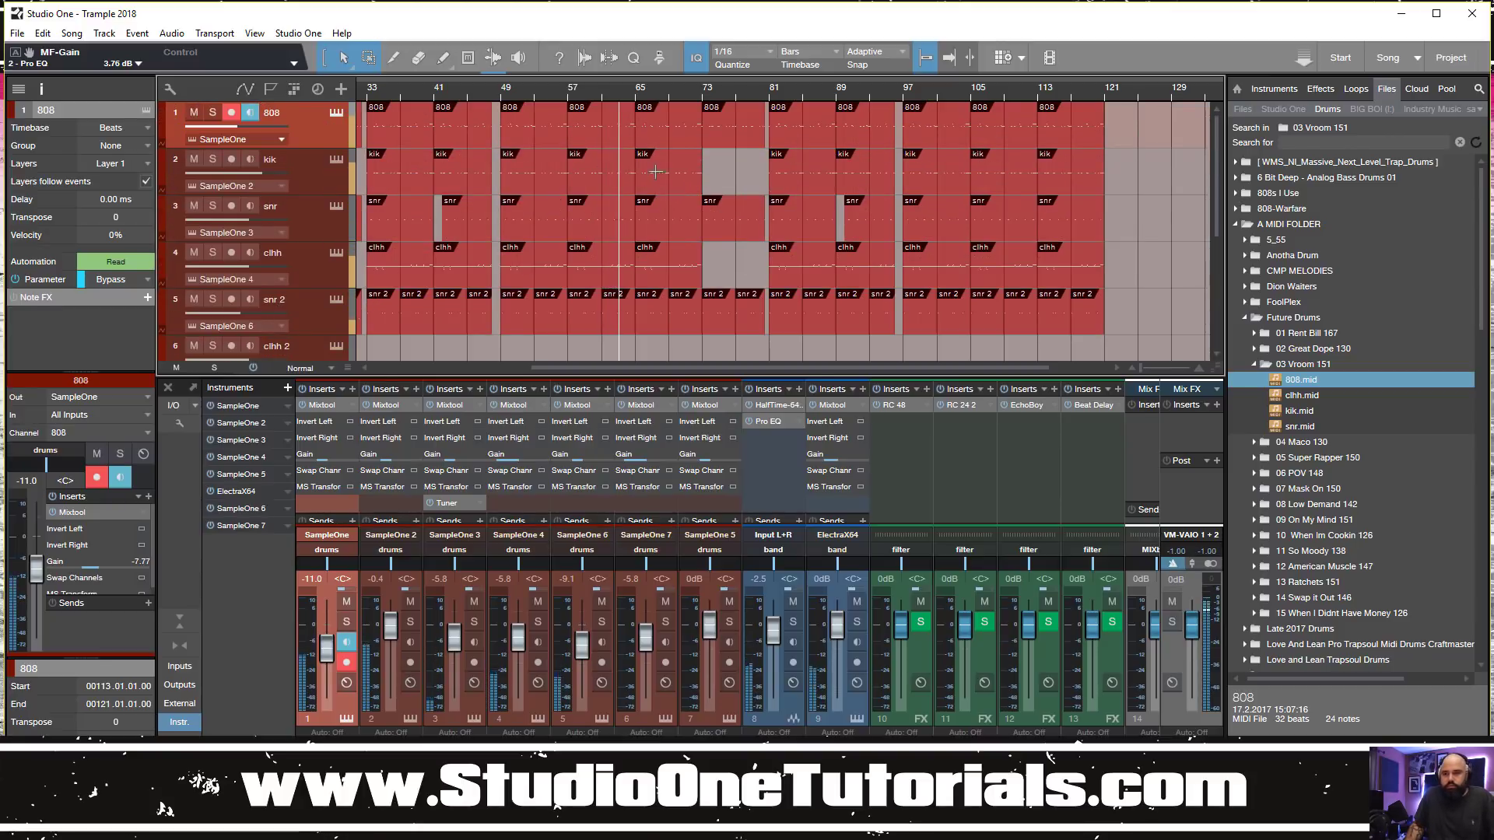
{"action": "key", "text": "shift+w"}
{"action": "key", "text": "shift+w"}
{"action": "key", "text": "shift+e"}
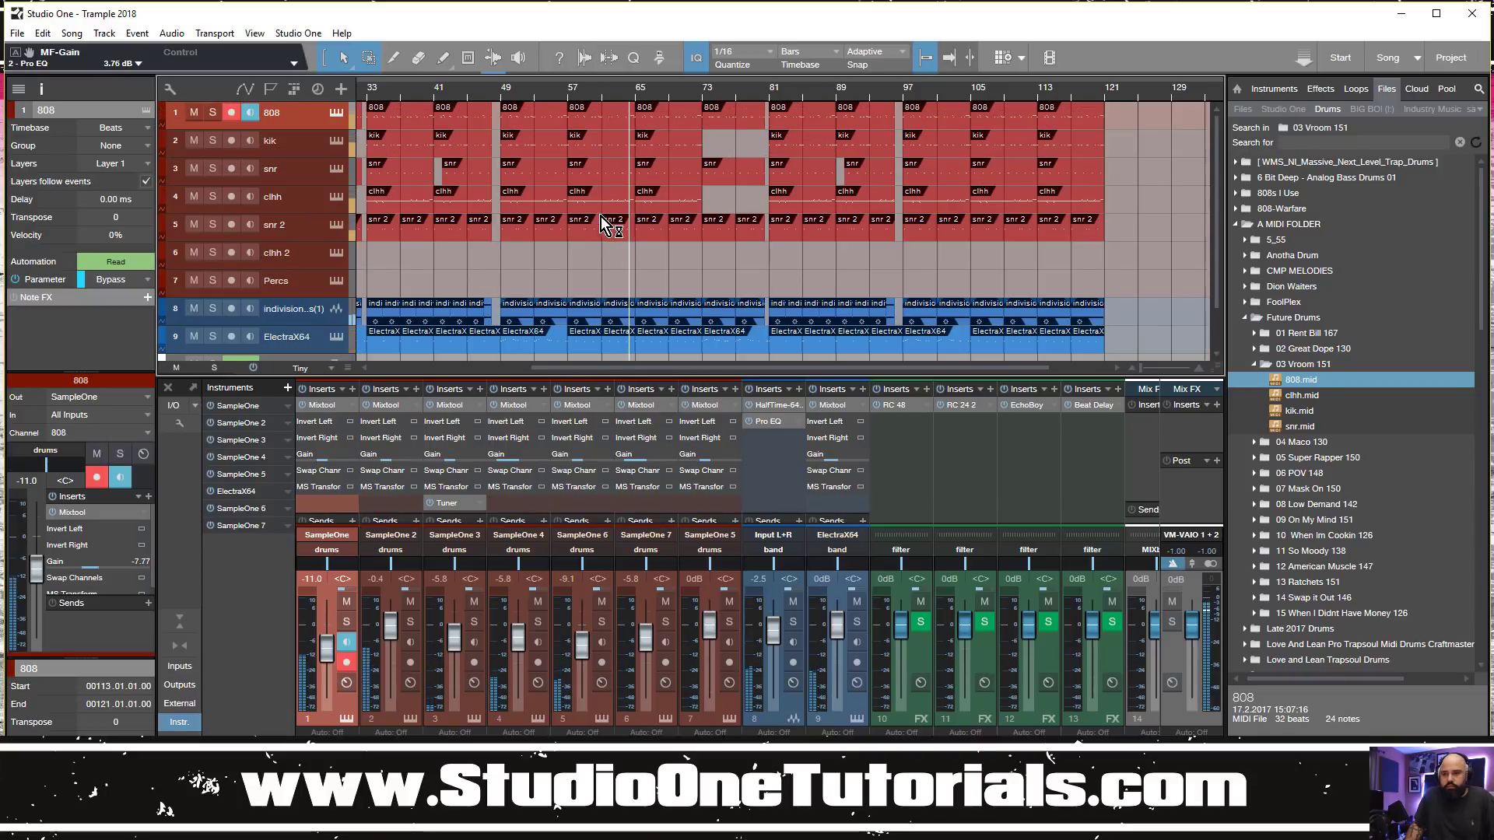
Add a send to the hall effect on the indivision sample loop track, with a send level of -9.6 dB
{"action": "scroll", "coordinate": [601, 216], "scroll_direction": "down", "scroll_amount": 1}
{"action": "left_click", "coordinate": [301, 264]}
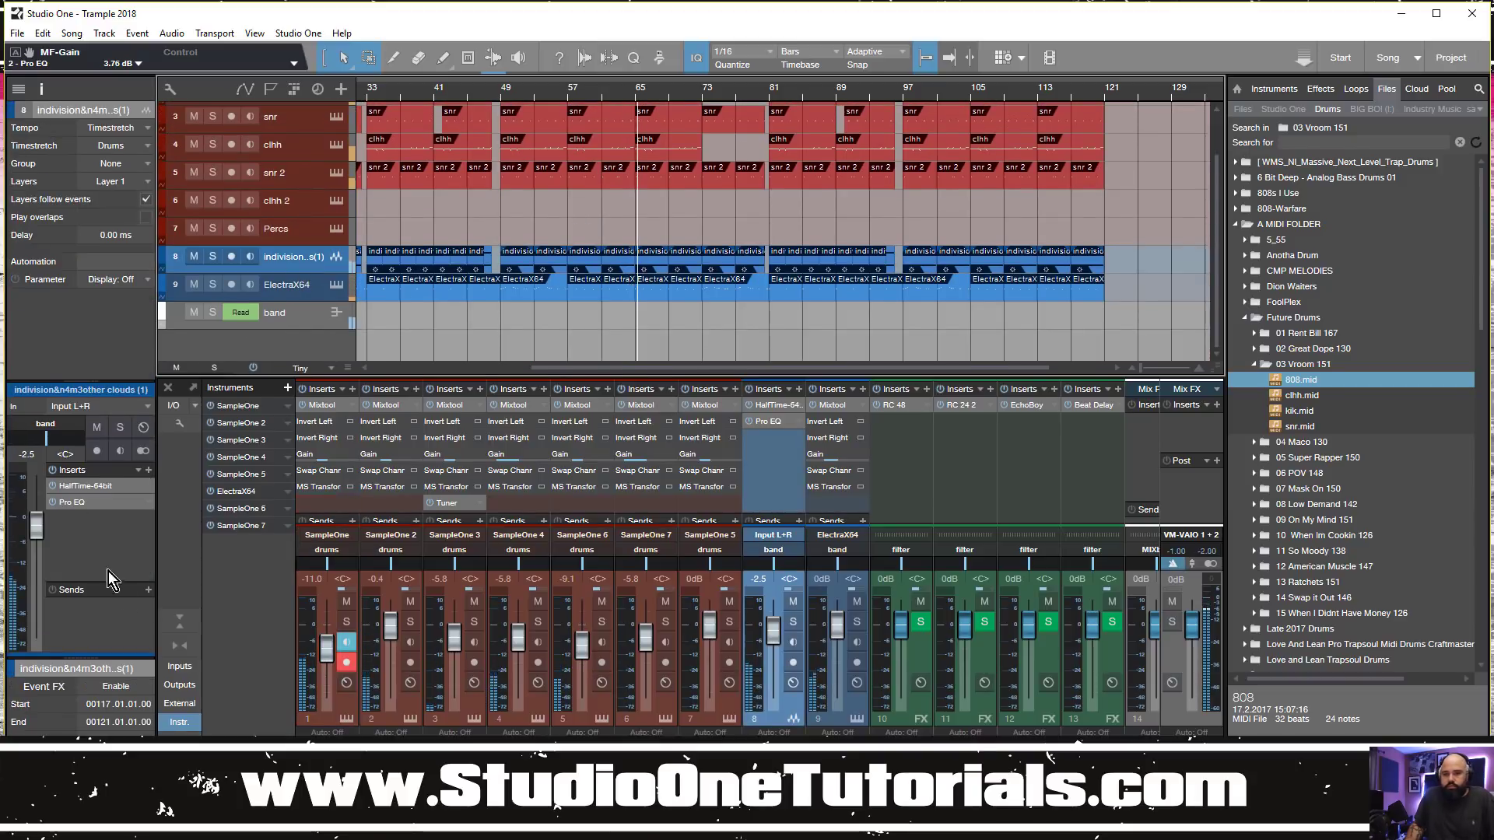
{"action": "left_click", "coordinate": [148, 590]}
{"action": "left_click", "coordinate": [187, 701]}
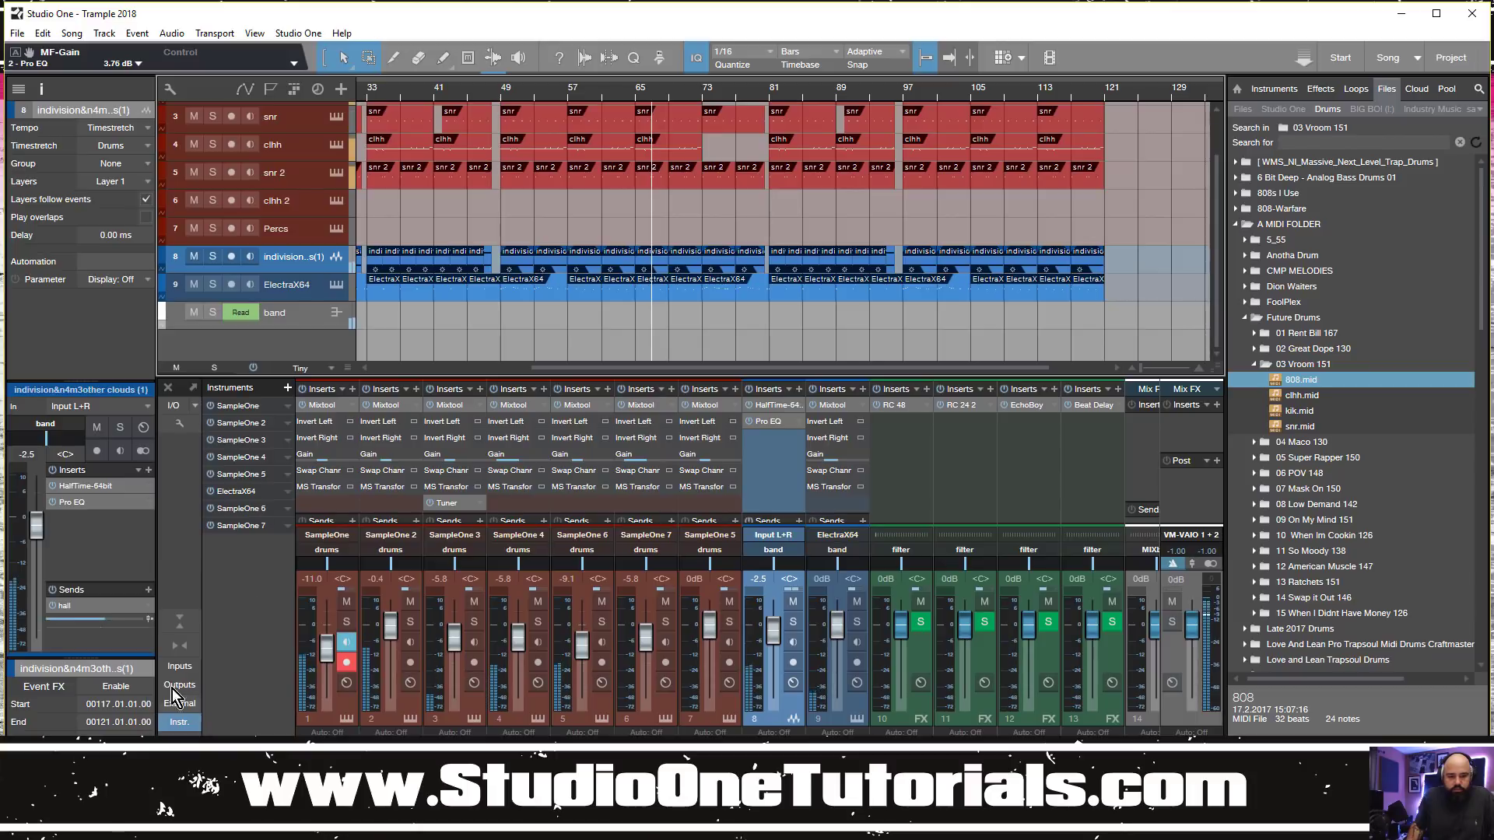
{"action": "left_click_drag", "start_coordinate": [100, 623], "coordinate": [95, 632]}
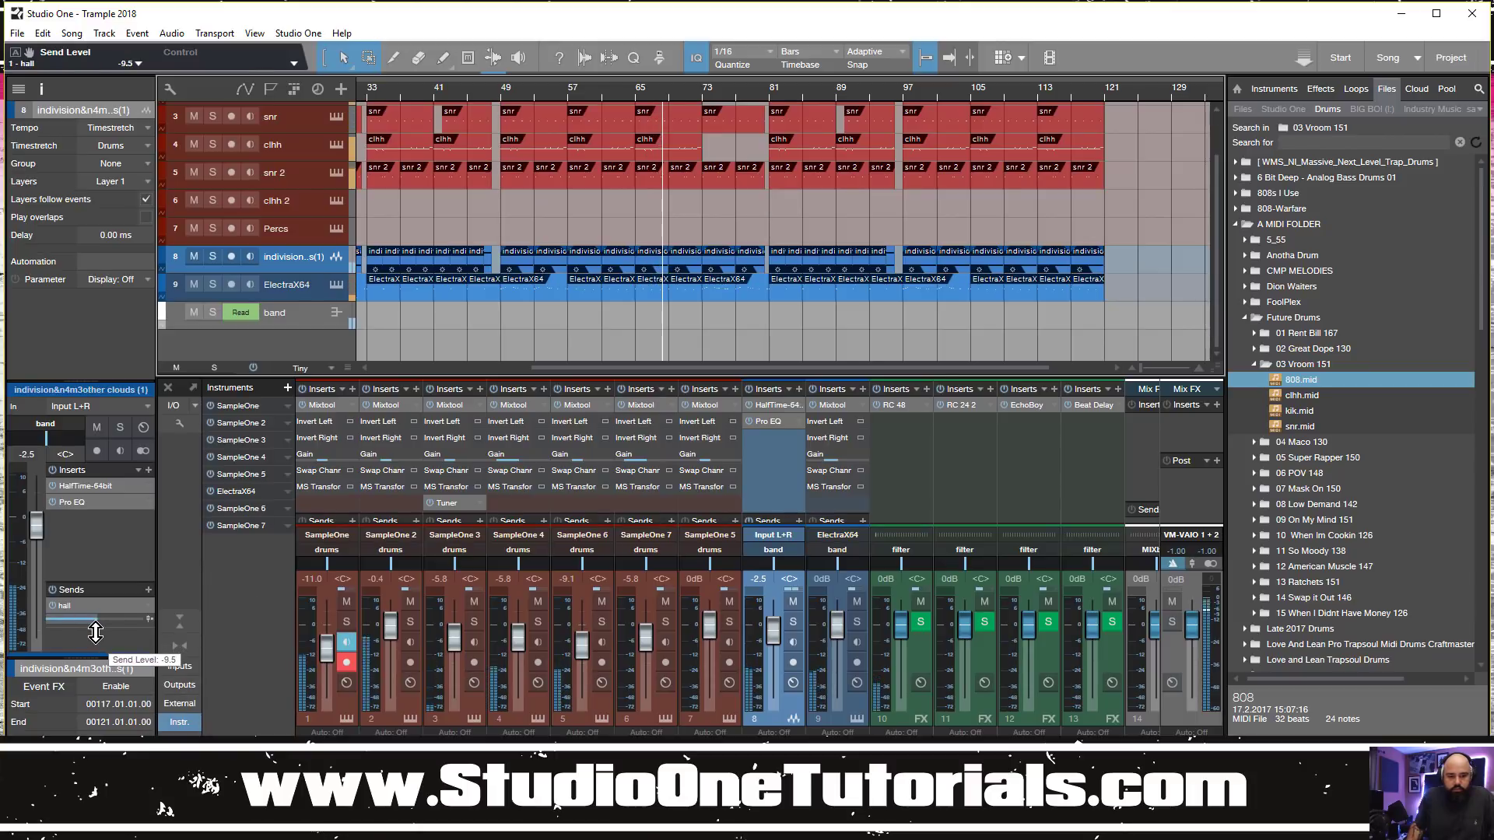
Add a send to the ping ping effect on the ElectraX64 track, with a send level of -10.4 dB
{"action": "key", "text": "Down"}
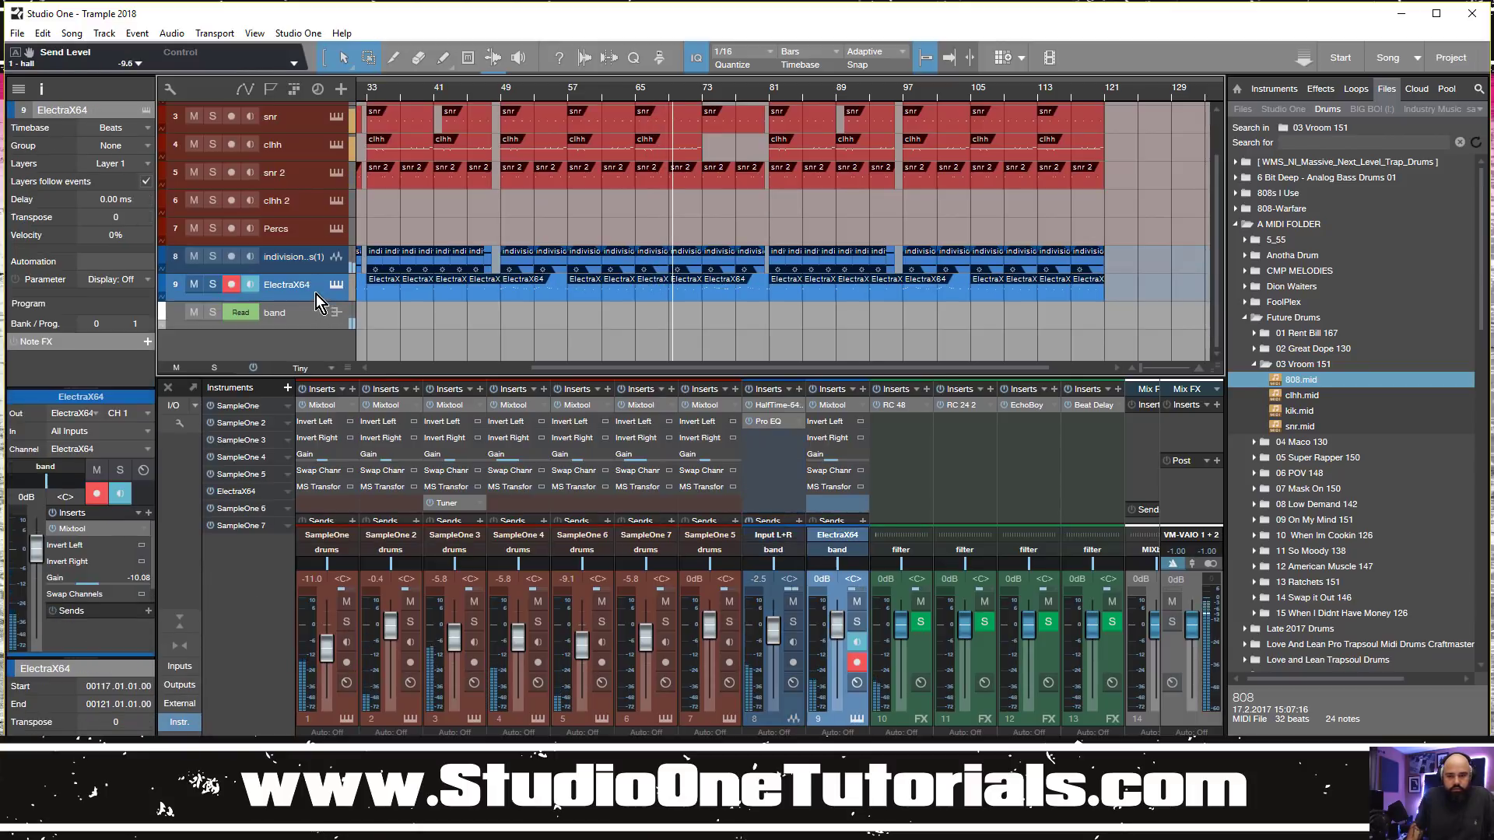
{"action": "left_click", "coordinate": [148, 611]}
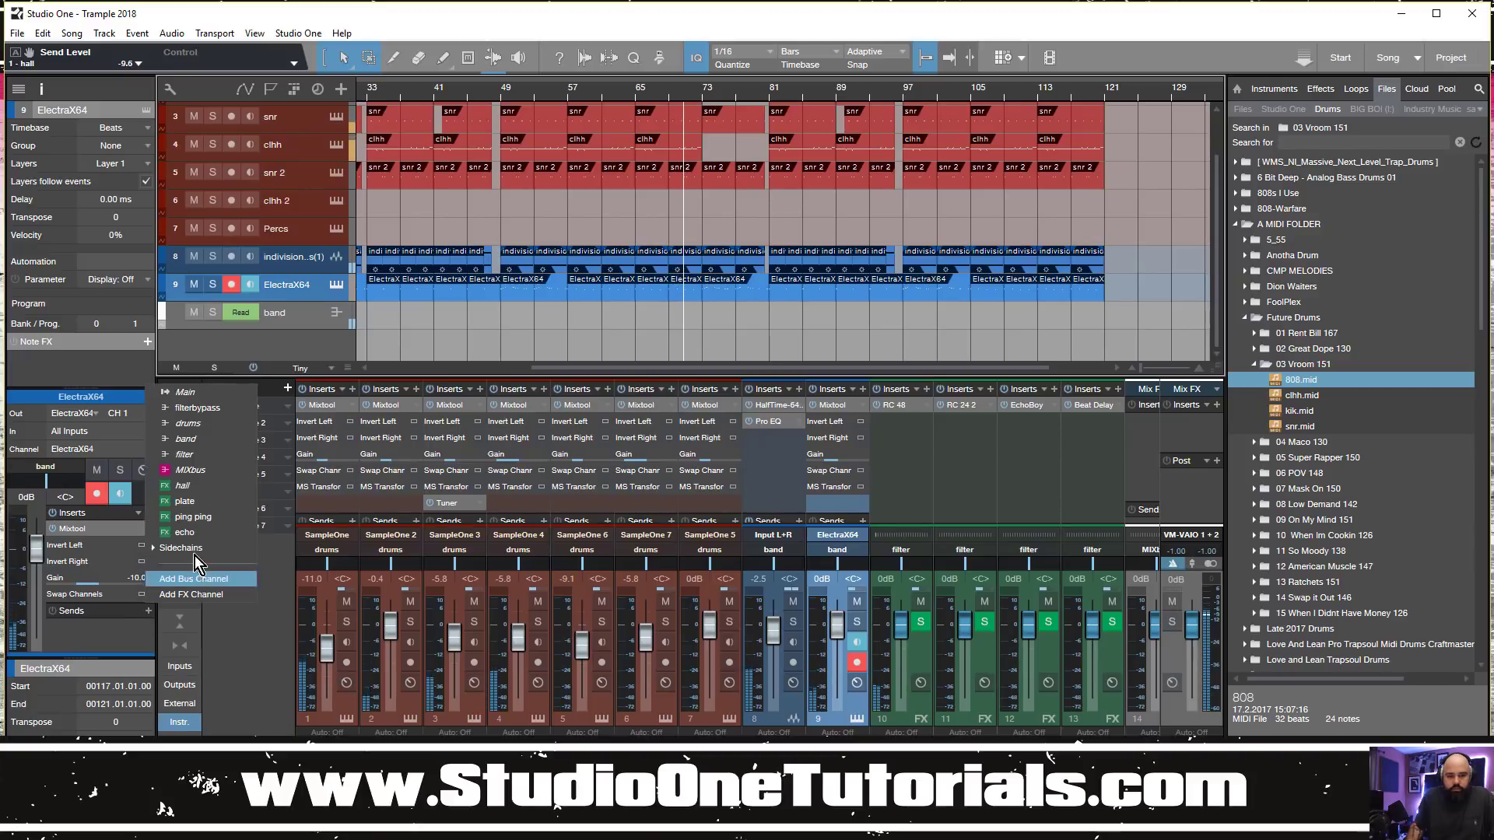
{"action": "left_click", "coordinate": [205, 521]}
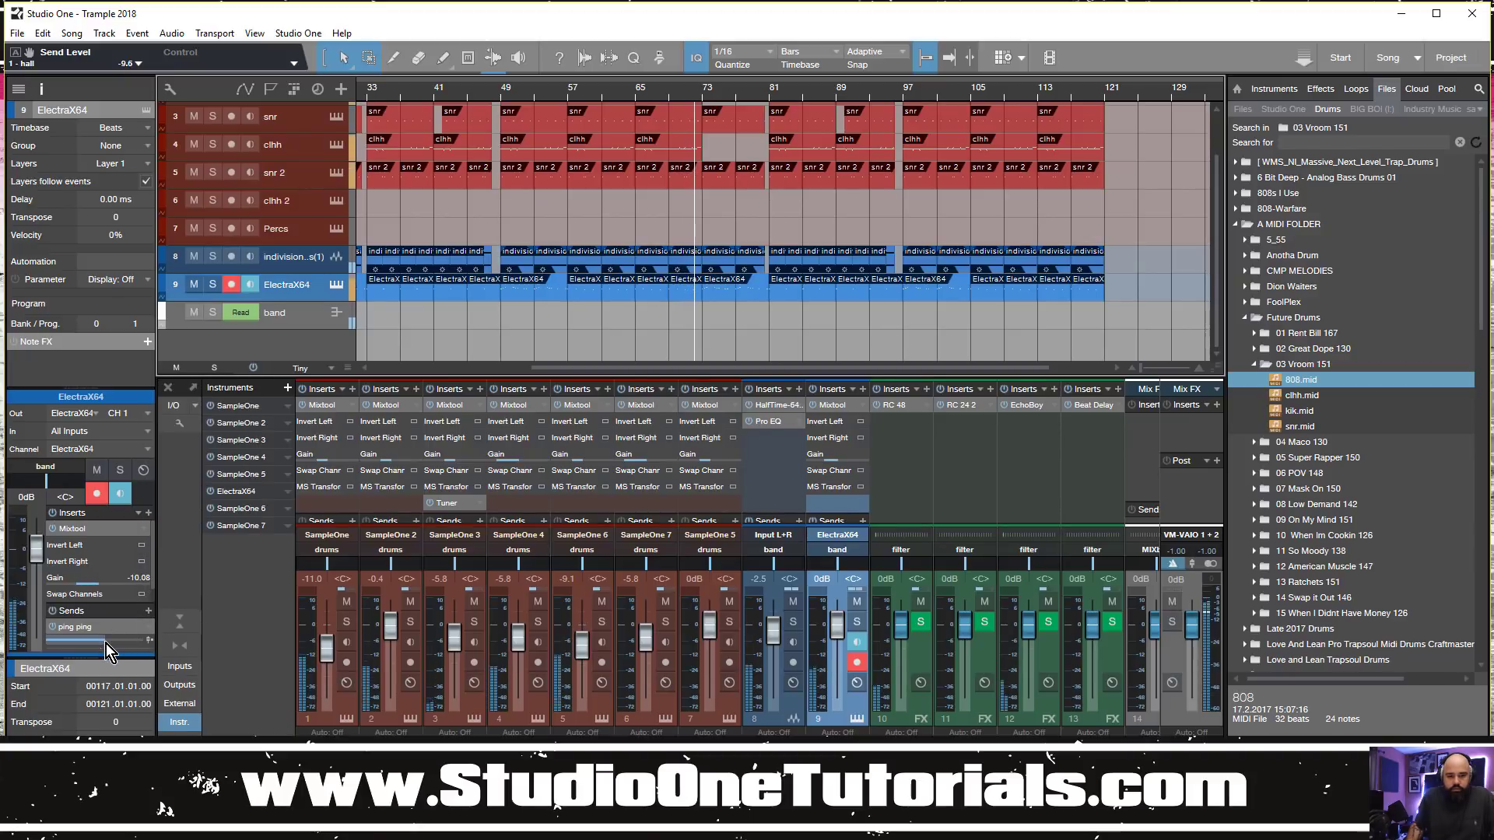
{"action": "mouse_move", "coordinate": [106, 643]}
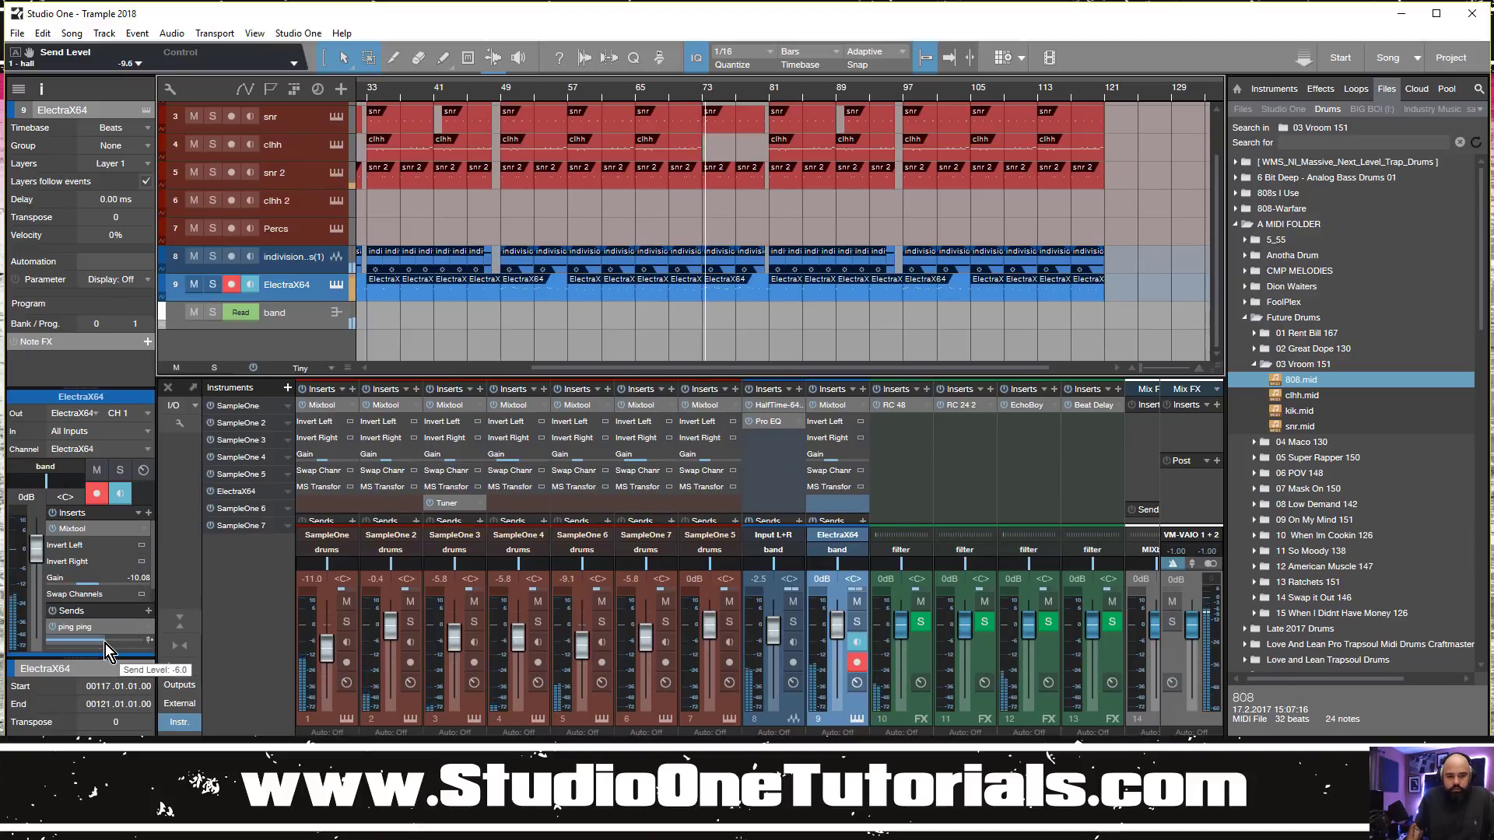
{"action": "left_click_drag", "start_coordinate": [104, 644], "coordinate": [95, 650]}
Show the whole song at Overview track height and turn on autoscroll
{"action": "scroll", "coordinate": [772, 203], "scroll_direction": "right", "scroll_amount": 2}
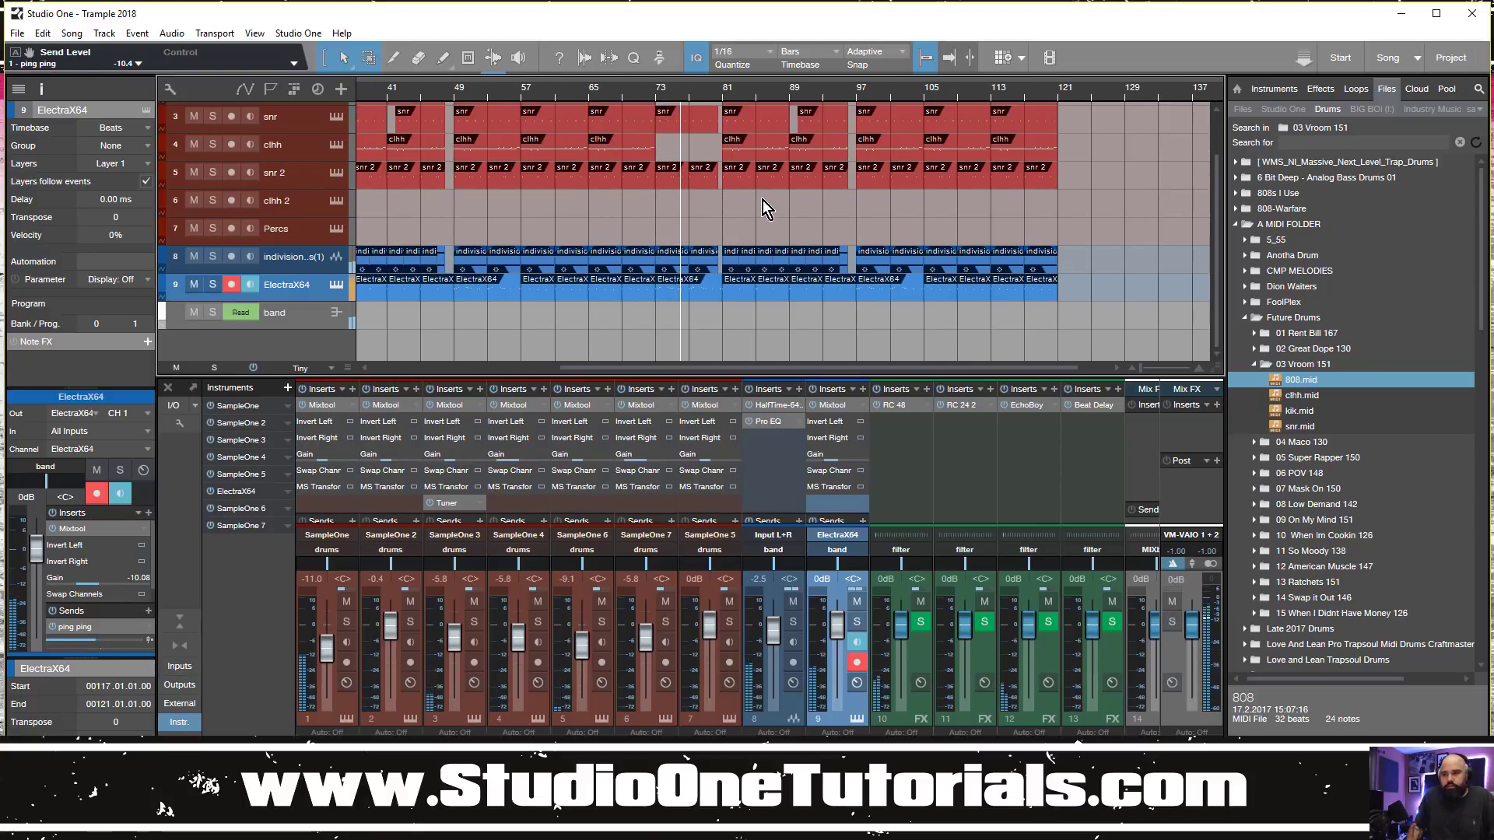
{"action": "key", "text": "shift+w"}
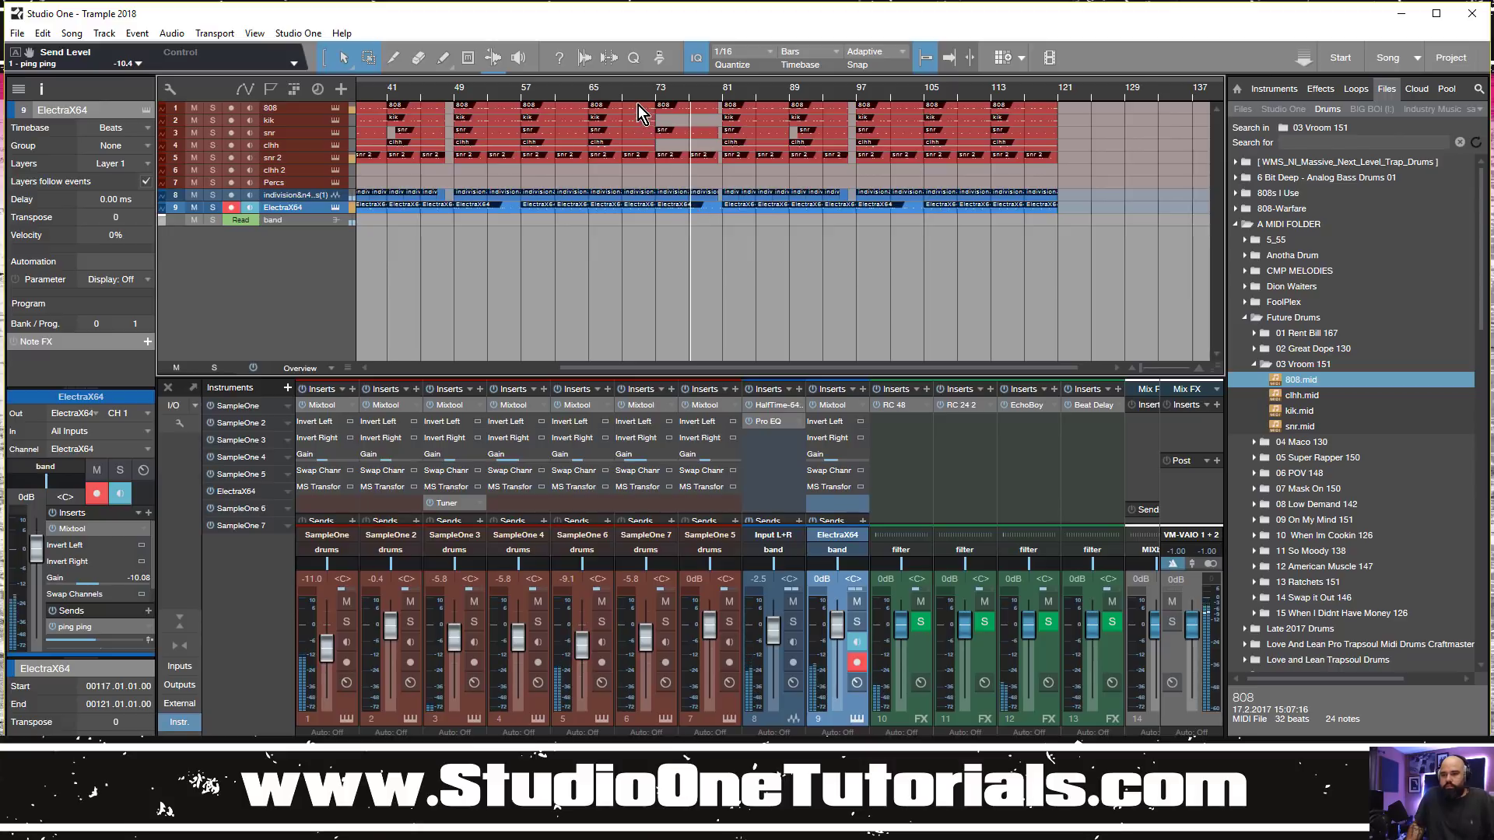
{"action": "left_click_drag", "start_coordinate": [671, 88], "coordinate": [698, 66]}
{"action": "key", "text": "f"}
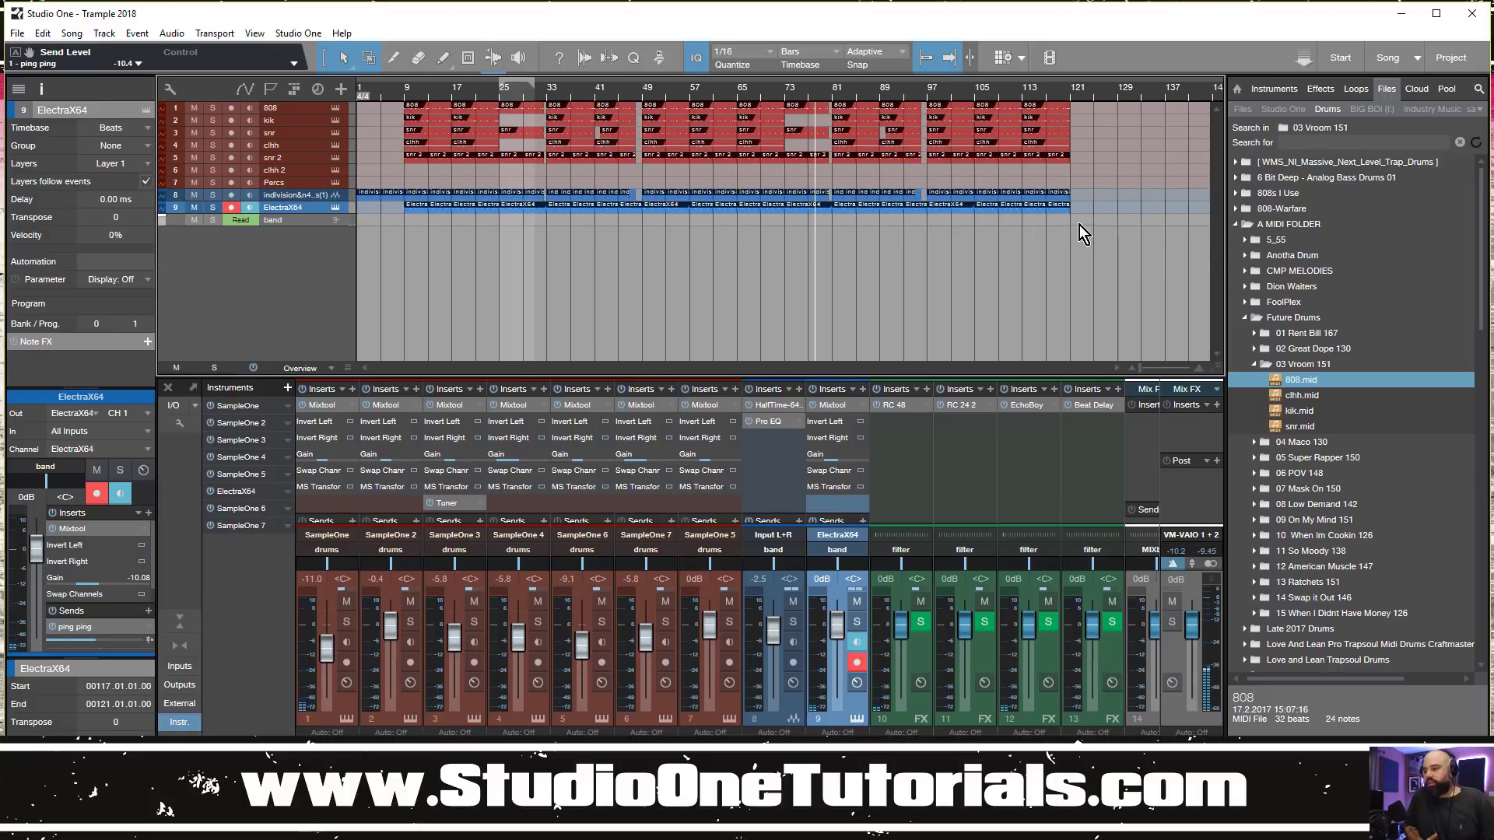
Collapse A MIDI FOLDER in the file browser and enlarge the arrangement's tracks to Medium height
{"action": "left_click", "coordinate": [1236, 224]}
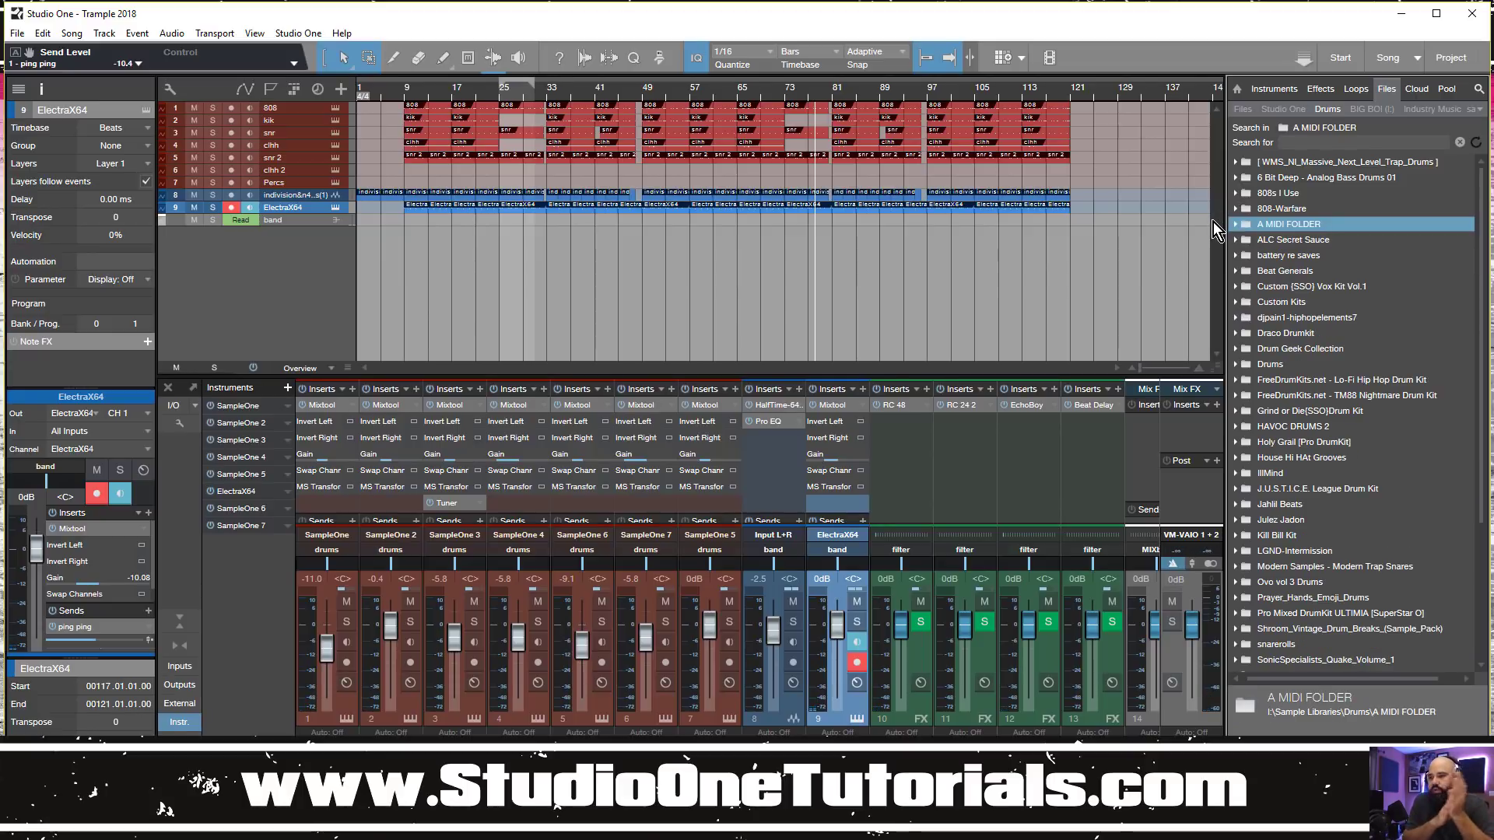
{"action": "scroll", "coordinate": [755, 207], "scroll_direction": "up", "scroll_amount": 2}
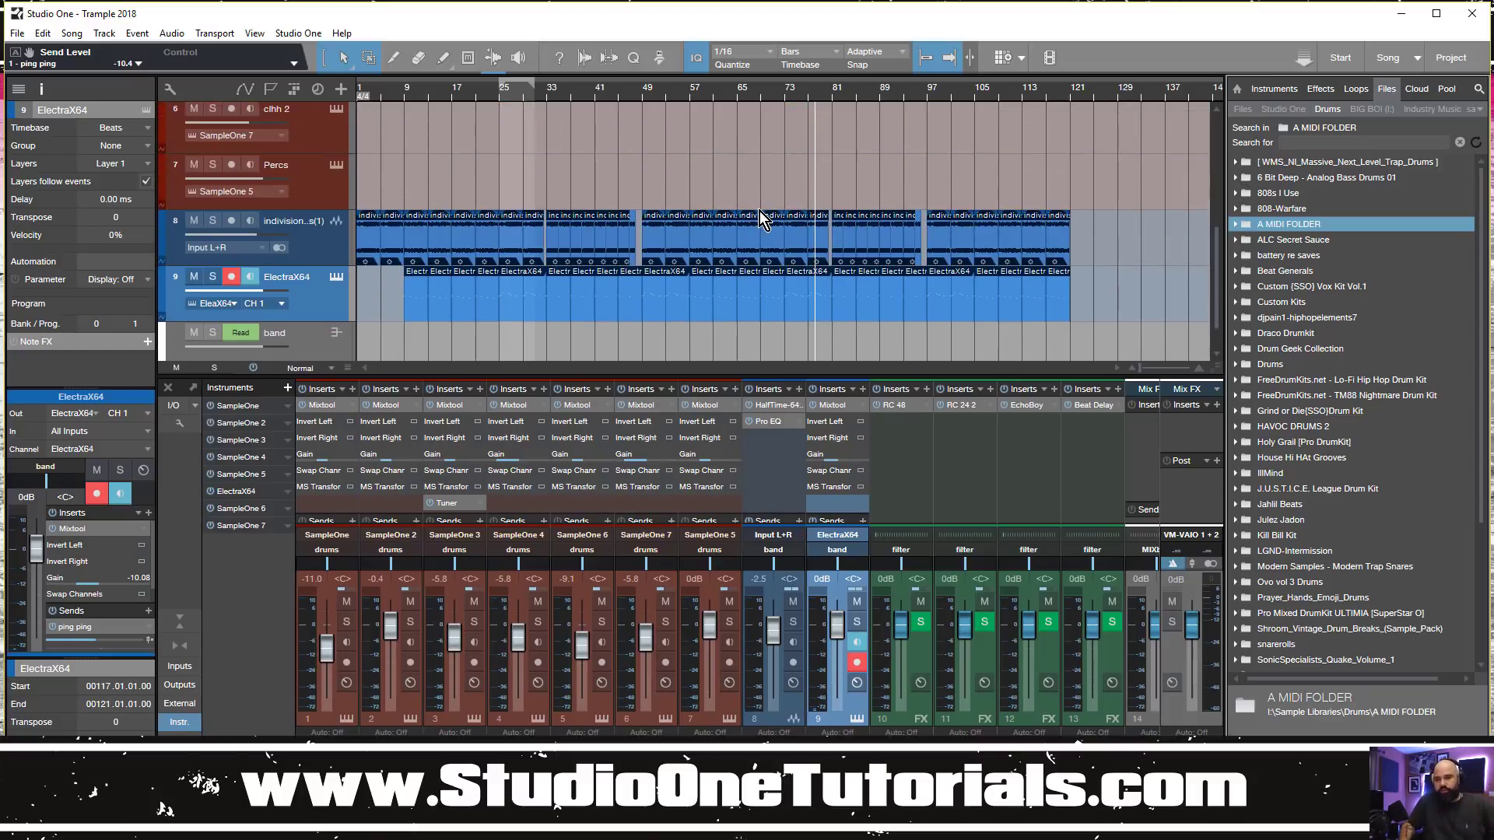
{"action": "scroll", "coordinate": [761, 218], "scroll_direction": "up", "scroll_amount": 1}
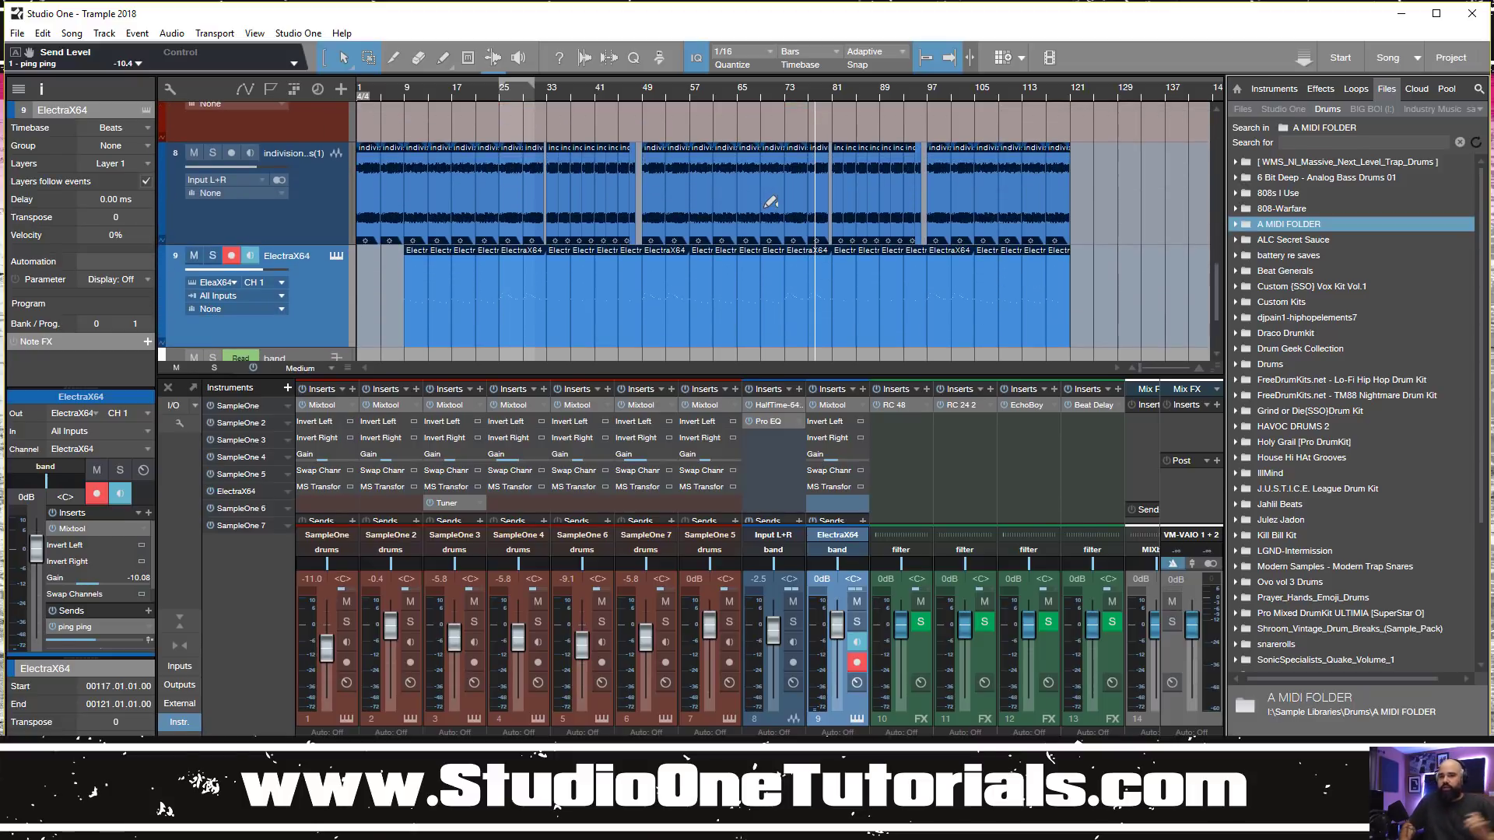